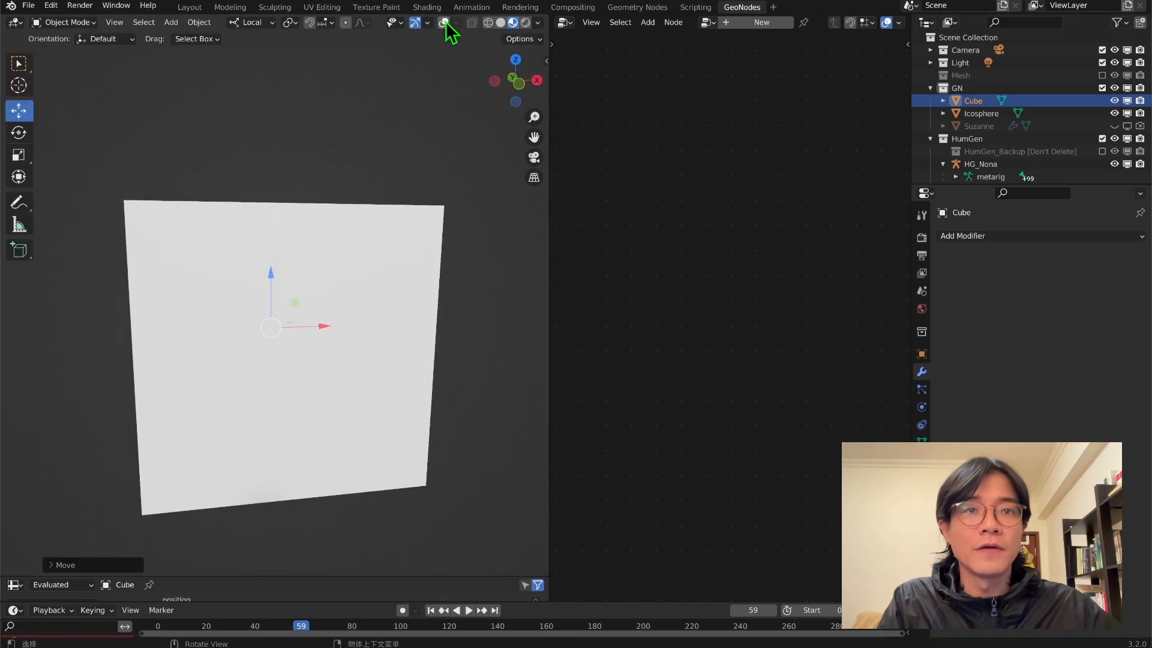
Turn on the viewport overlays and set the cube's viewport display to wireframe.
click(446, 22)
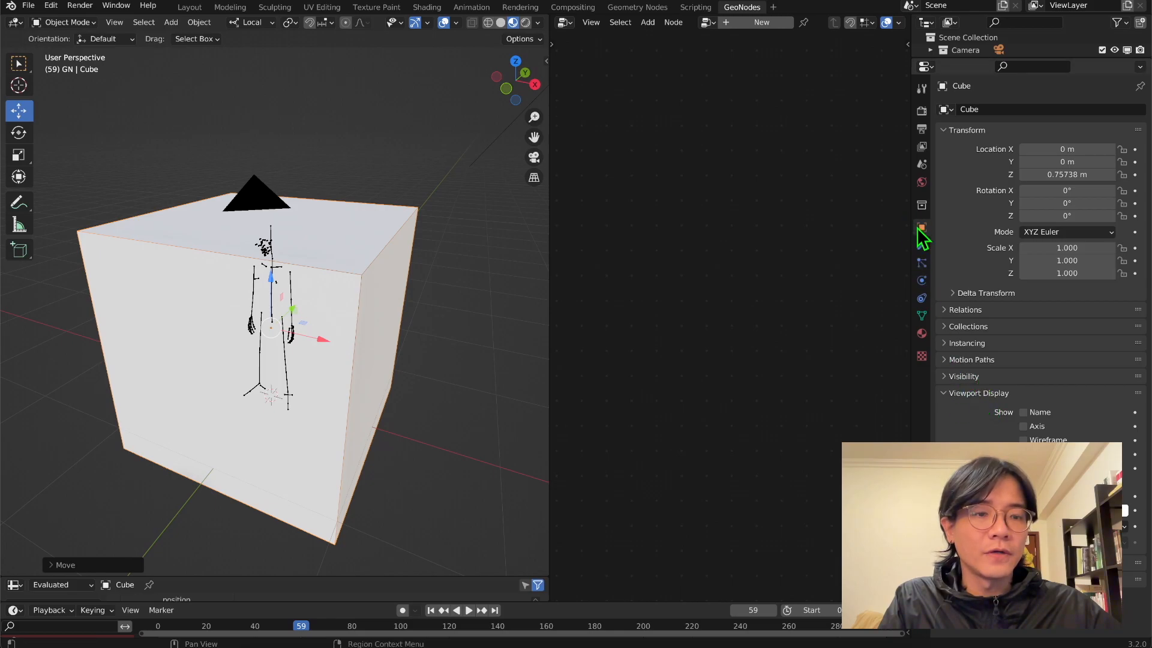
key(shift+z)
middle_drag(453, 298, 358, 341)
scroll(319, 298, up, 4)
scroll(357, 341, down, 6)
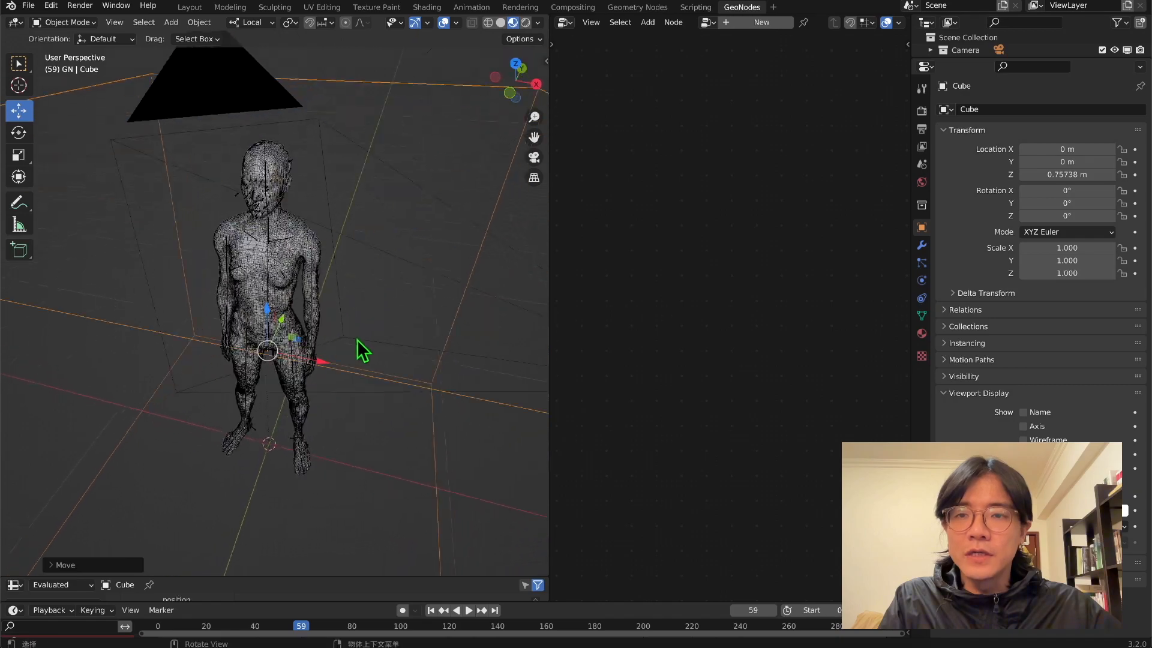
Raise the cube along Z to about 2.54 m so that it sits above the human figure.
click(518, 78)
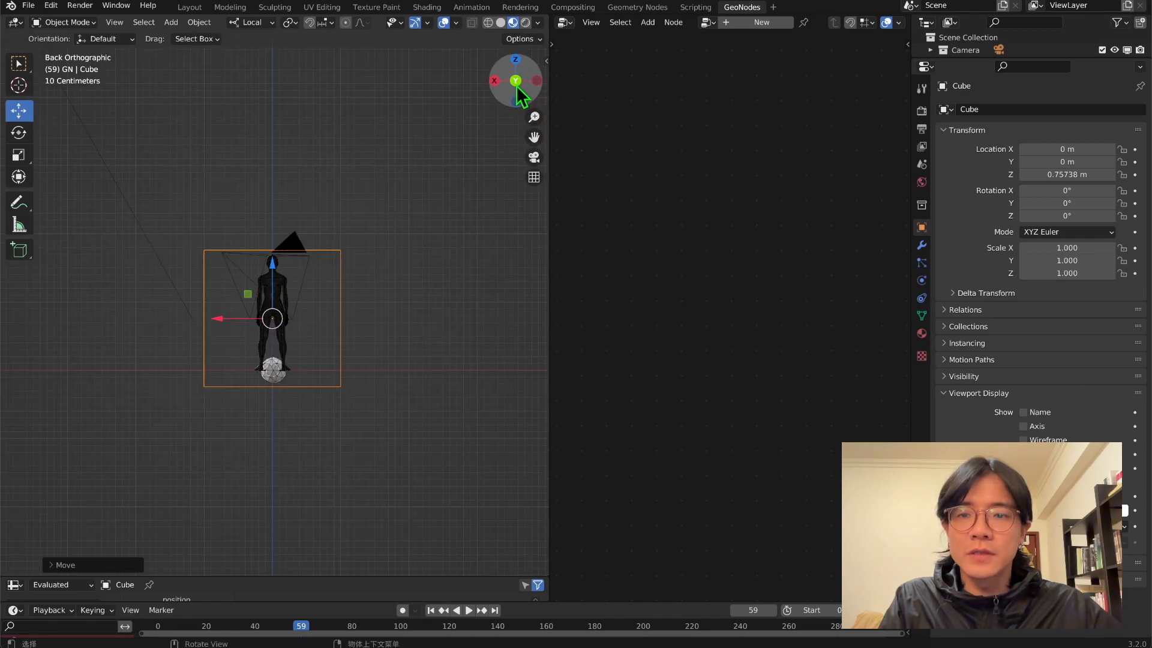
click(537, 82)
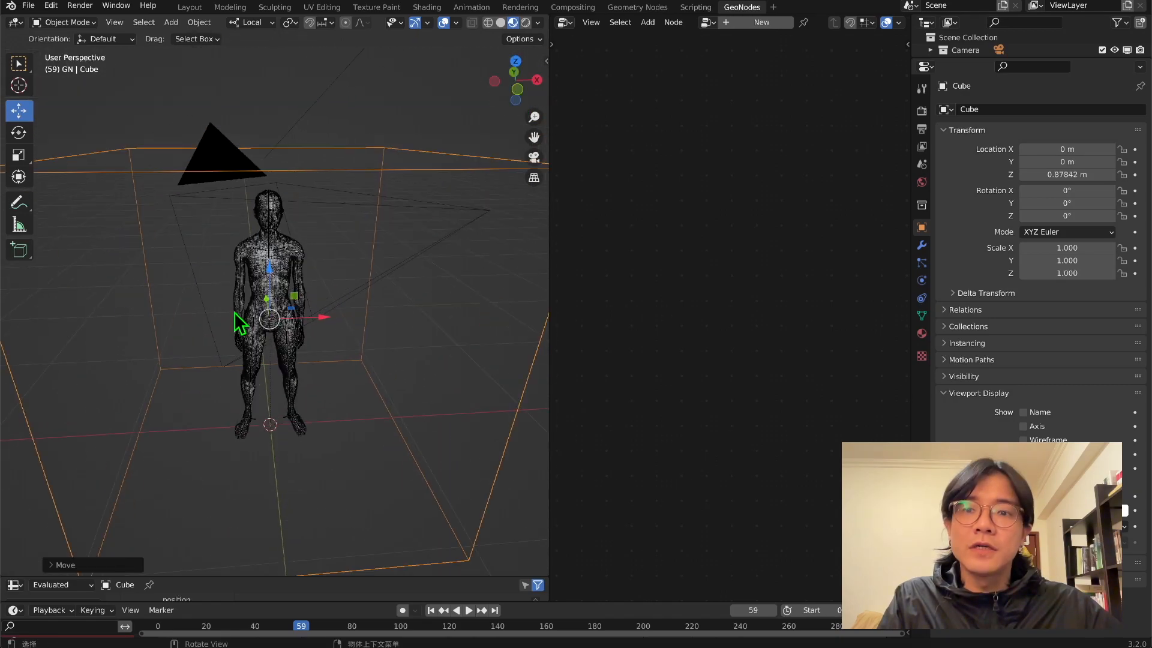
middle_drag(234, 312, 265, 302)
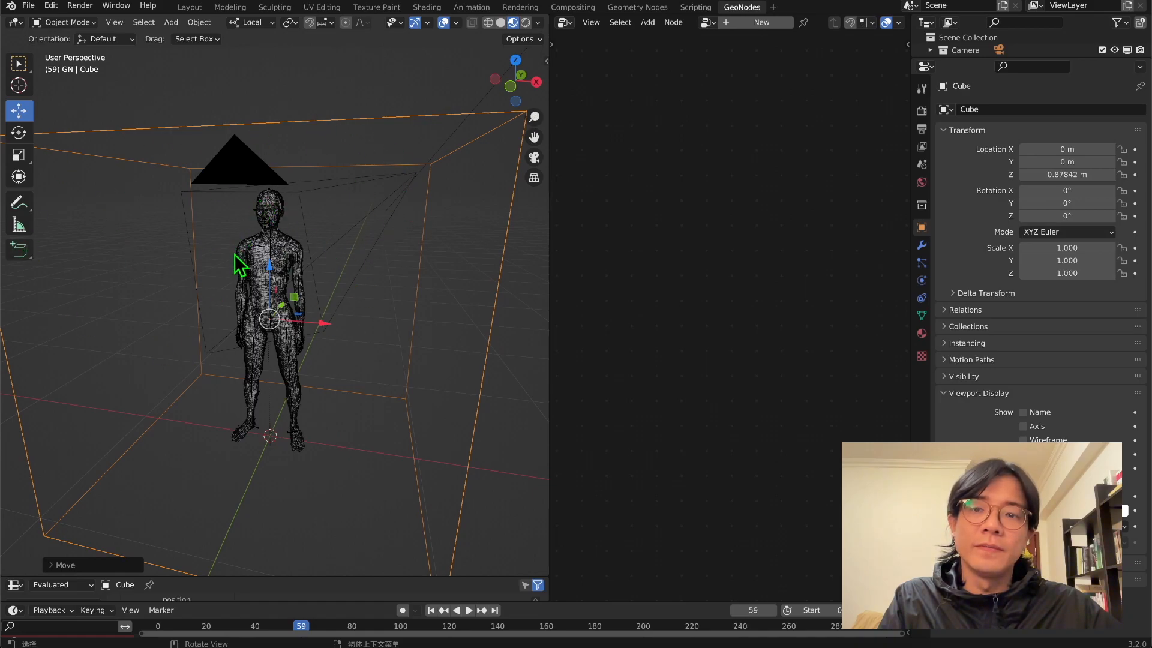
scroll(375, 282, down, 5)
drag(279, 273, 286, 98)
key(KP_1)
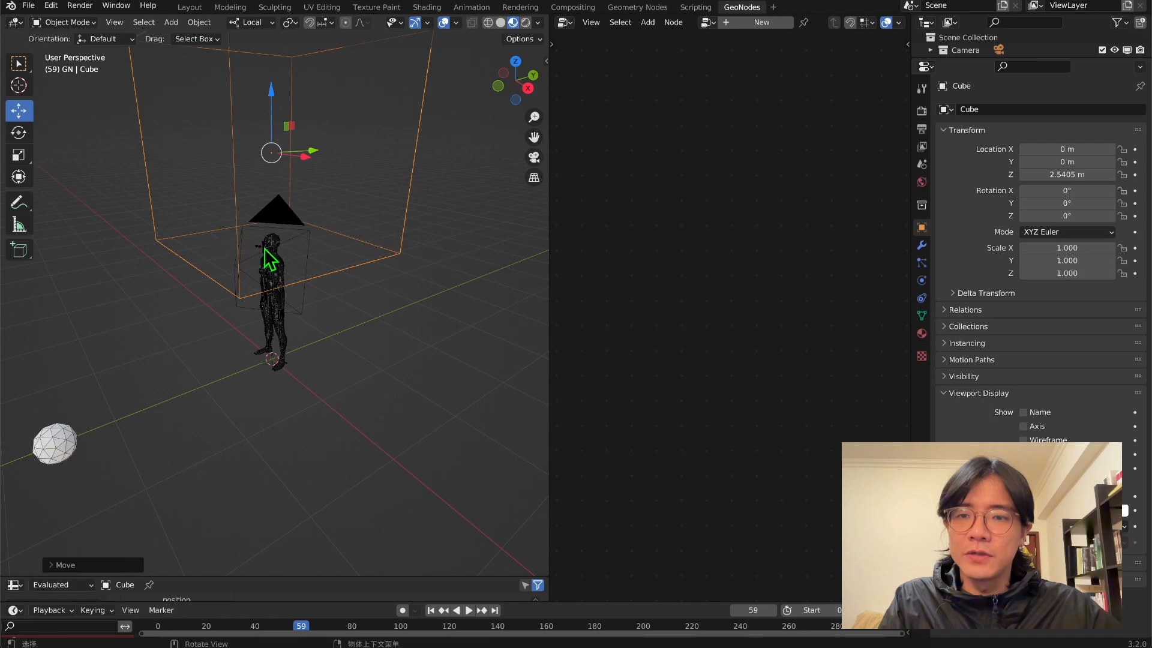
Add a Boolean modifier to HG_Body and place it between the Armature and 01_Weight modifiers.
scroll(275, 196, up, 5)
middle_drag(294, 205, 286, 284)
click(286, 284)
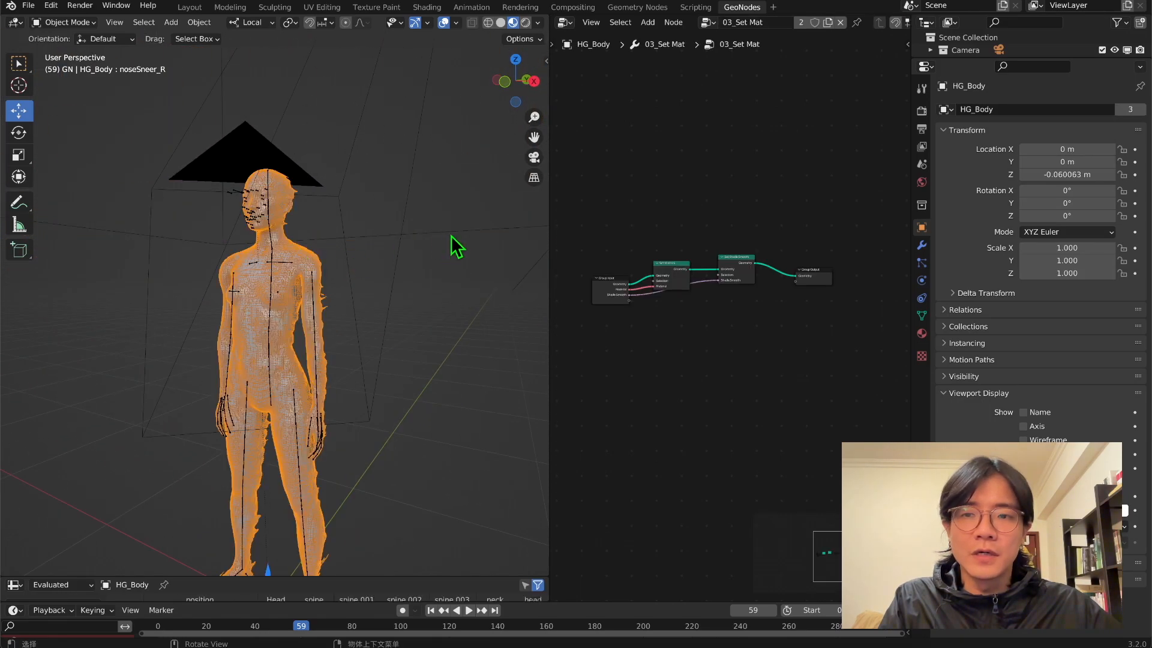
scroll(293, 252, down, 3)
click(921, 333)
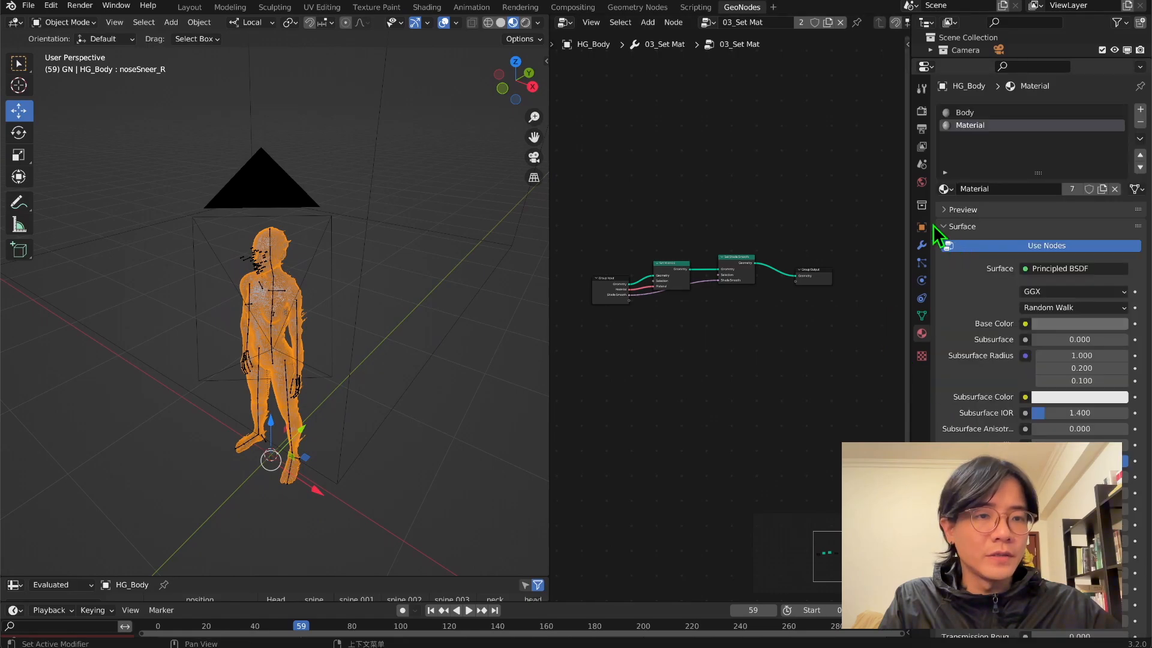
click(921, 245)
click(966, 109)
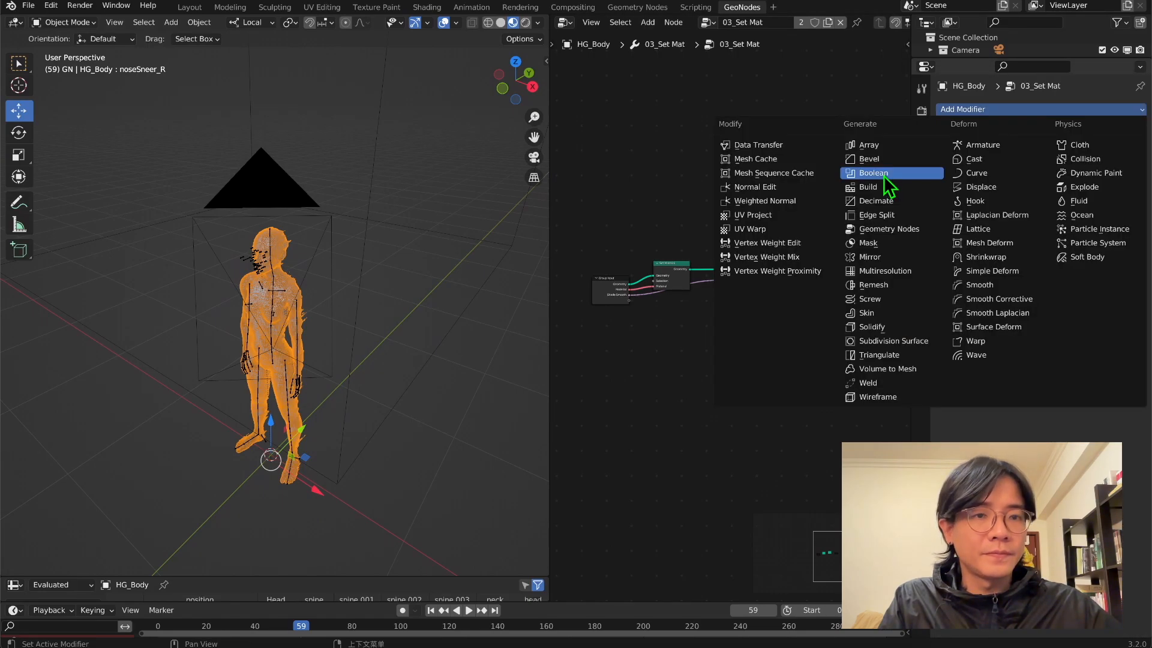
click(883, 175)
drag(1138, 231, 1129, 164)
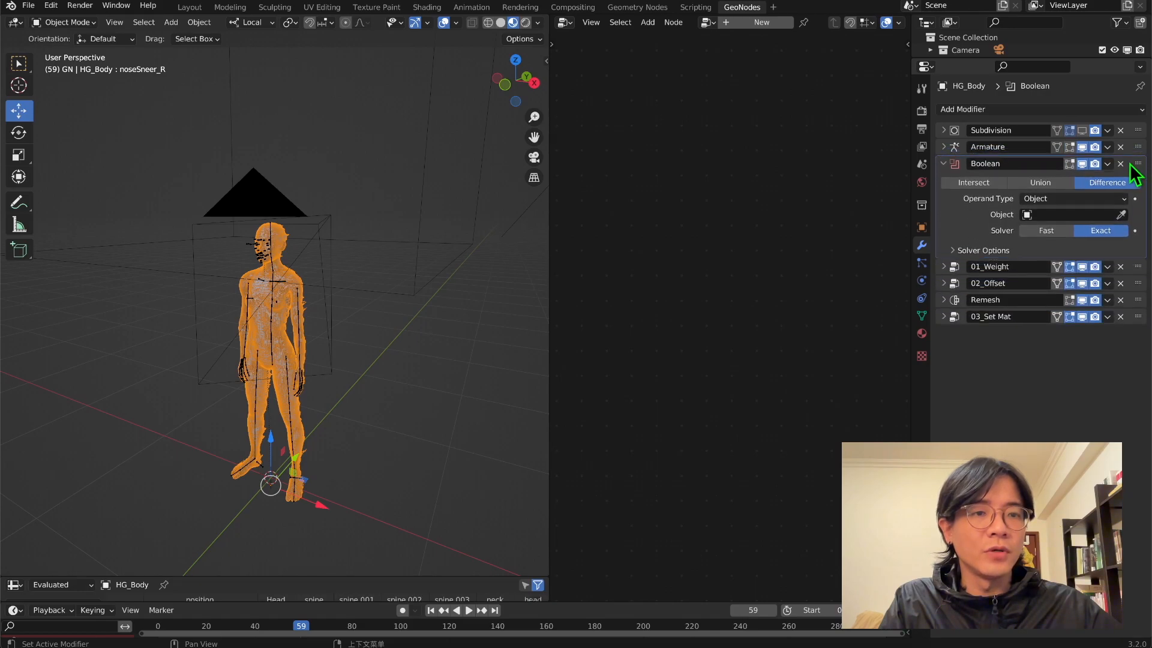
Assign Cube as the Boolean modifier's difference object and set its solver to Fast.
click(944, 164)
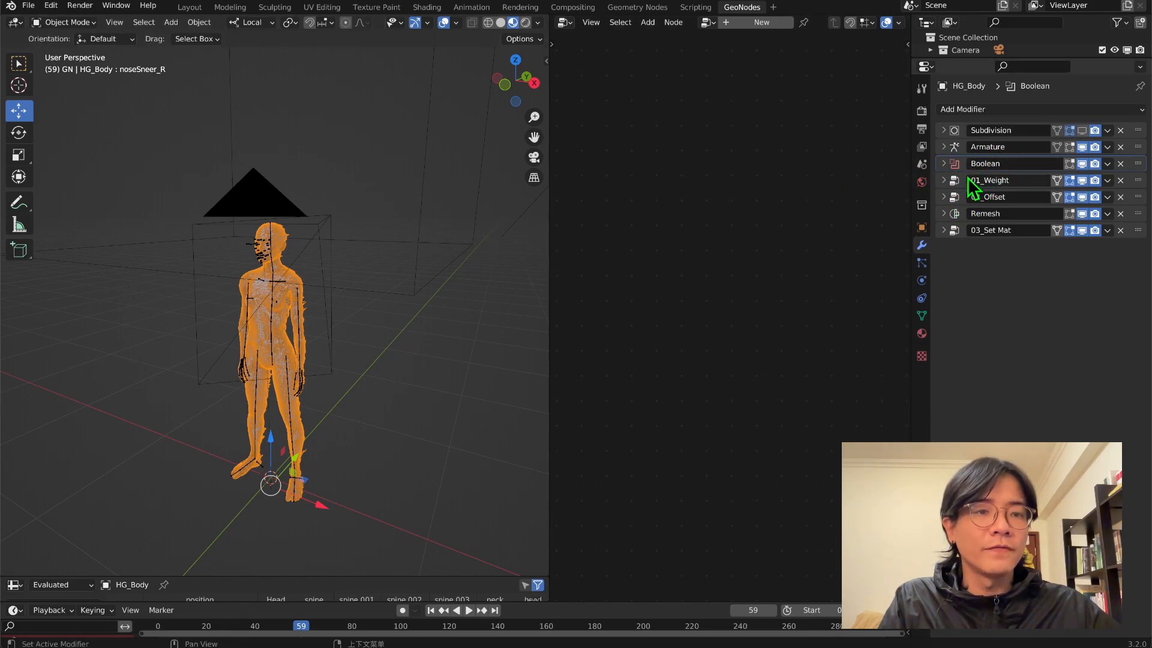
click(944, 162)
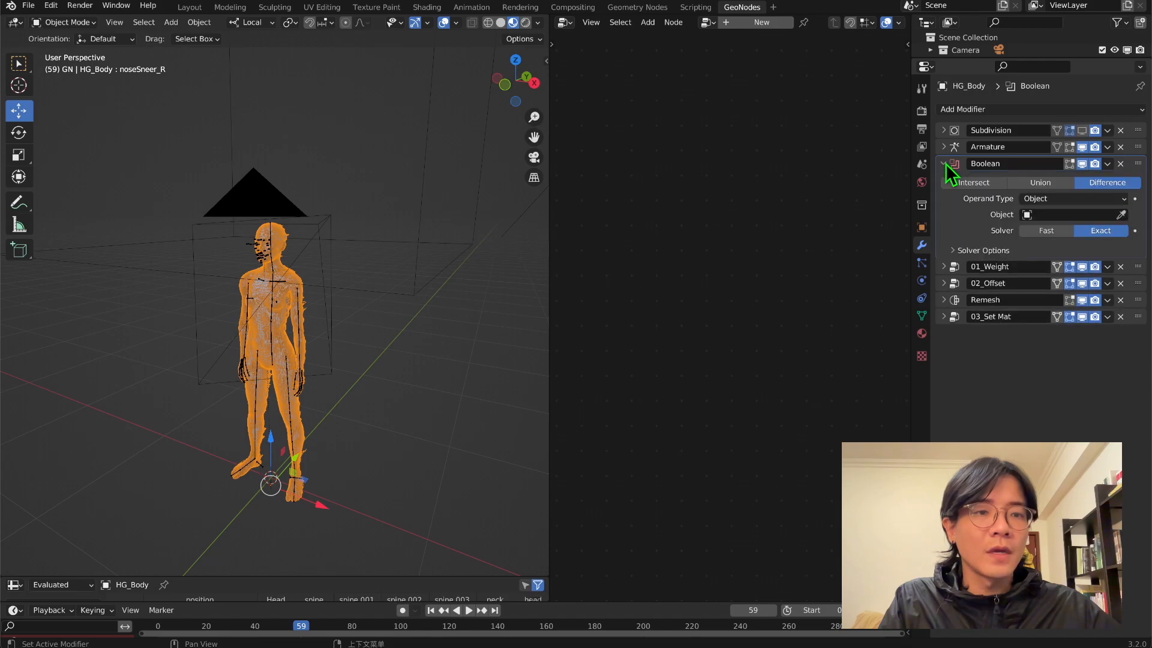
click(1120, 215)
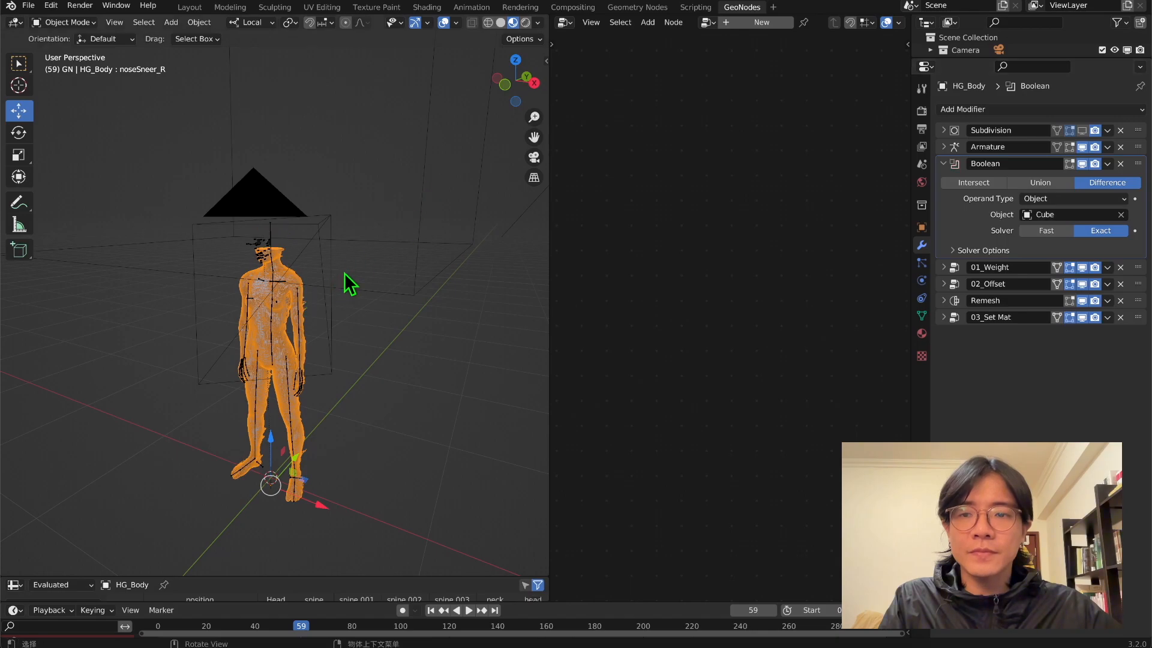
middle_drag(282, 290, 307, 282)
scroll(373, 249, up, 3)
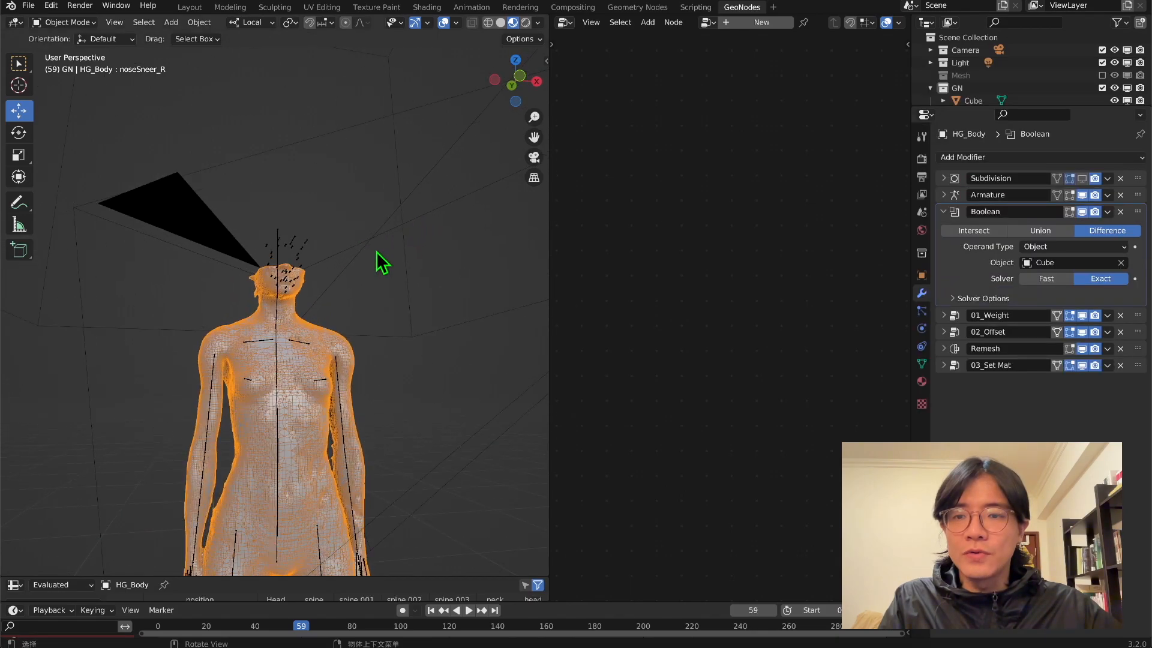
middle_drag(382, 262, 354, 297)
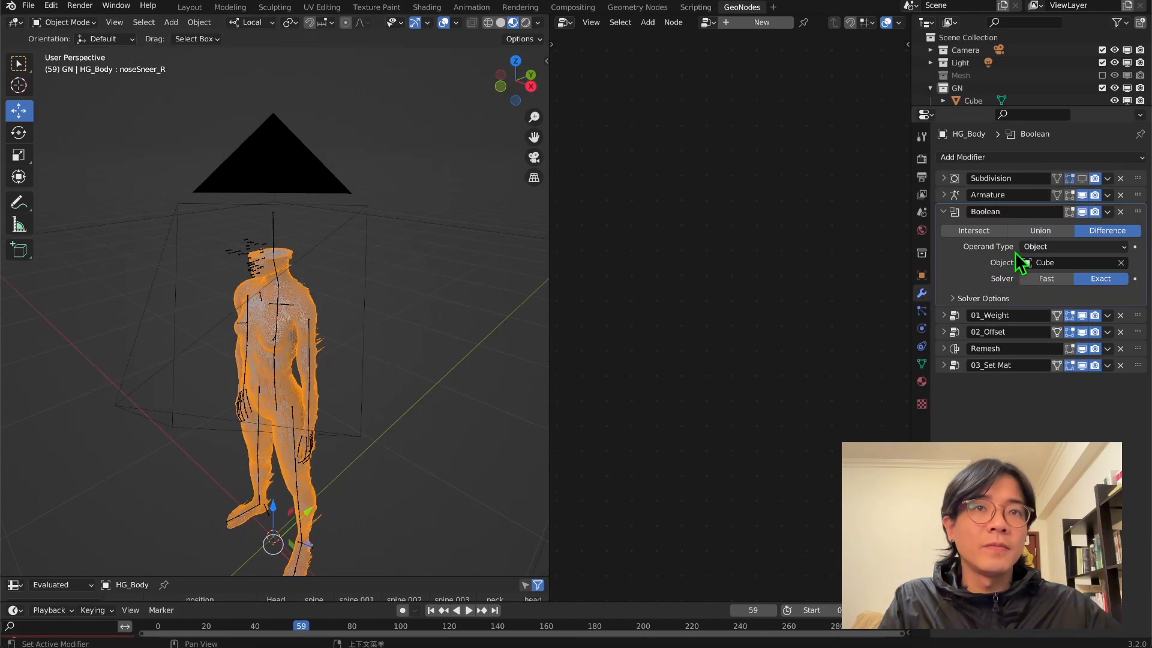
click(1042, 280)
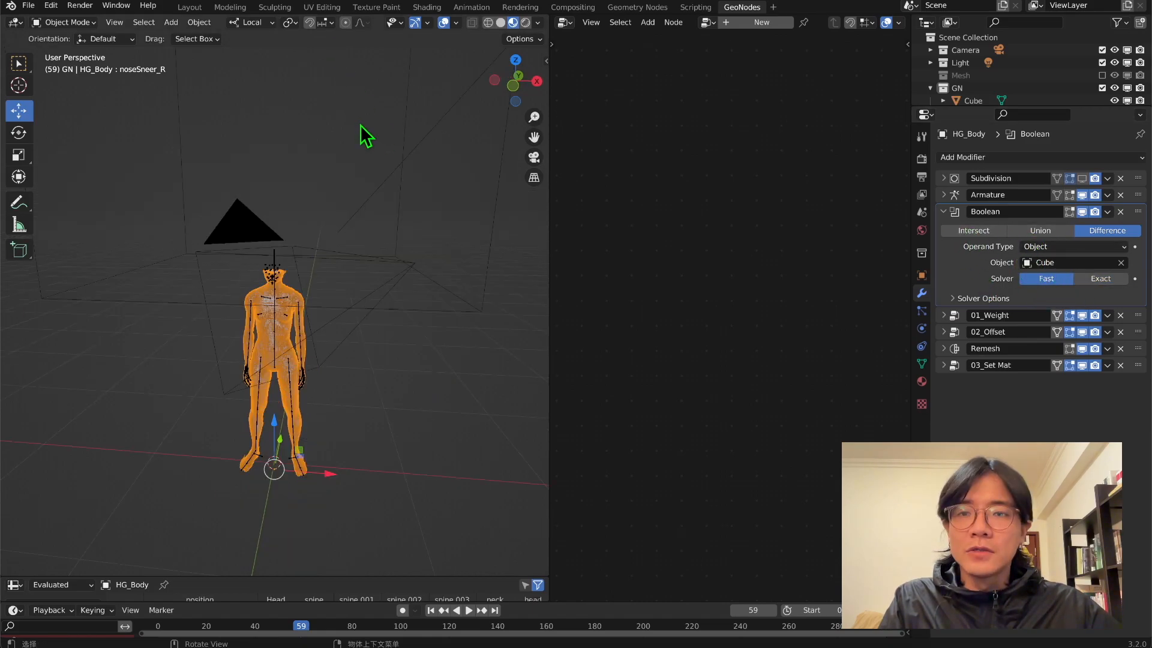
Lower the cube along its Z axis until its bottom face cuts the body at hip height.
middle_drag(360, 124, 426, 136)
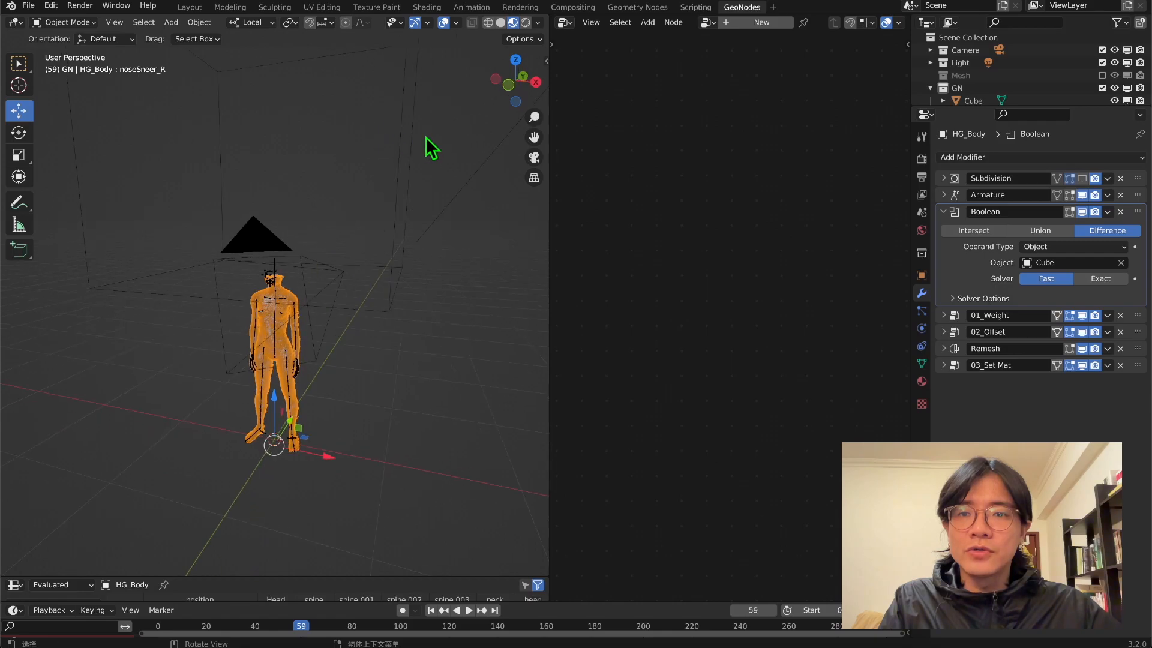
click(400, 145)
middle_drag(351, 224, 334, 226)
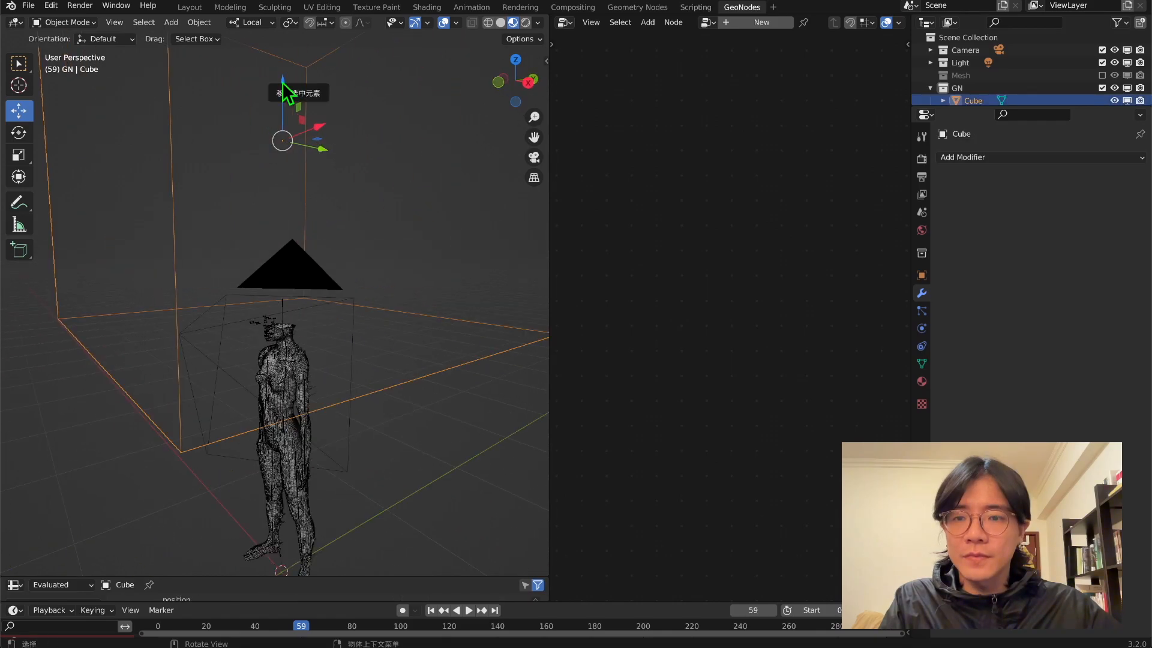
drag(283, 92, 413, 11)
click(444, 22)
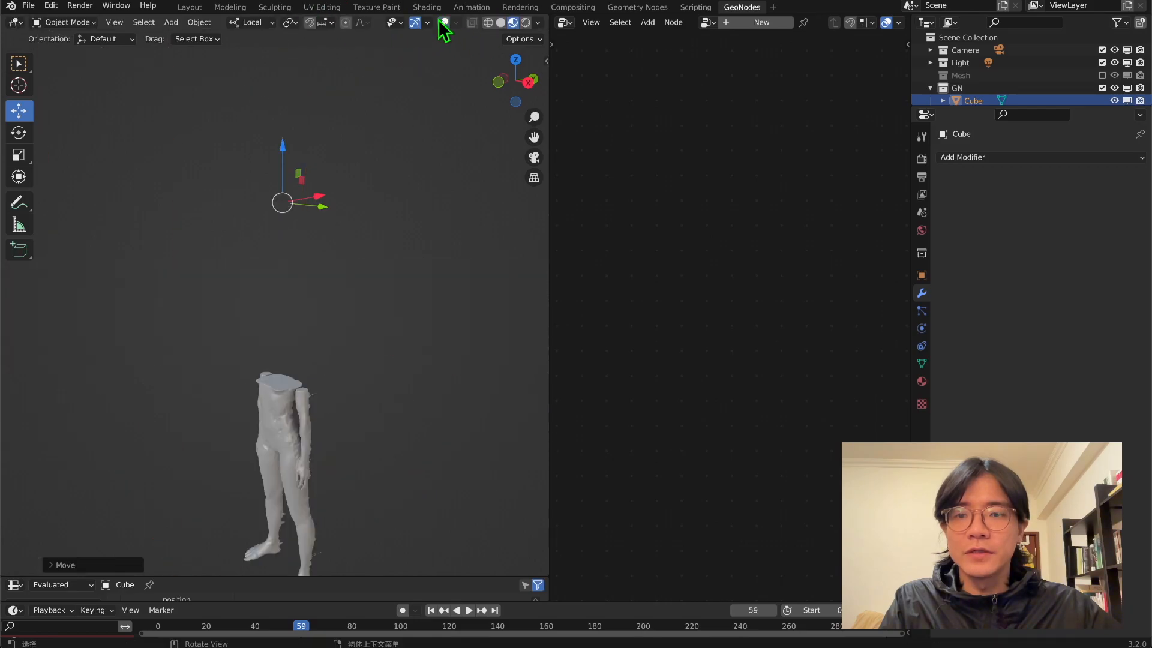
mouse_move(283, 146)
mouse_down()
mouse_move(290, 88)
mouse_move(286, 168)
mouse_move(282, 146)
mouse_up()
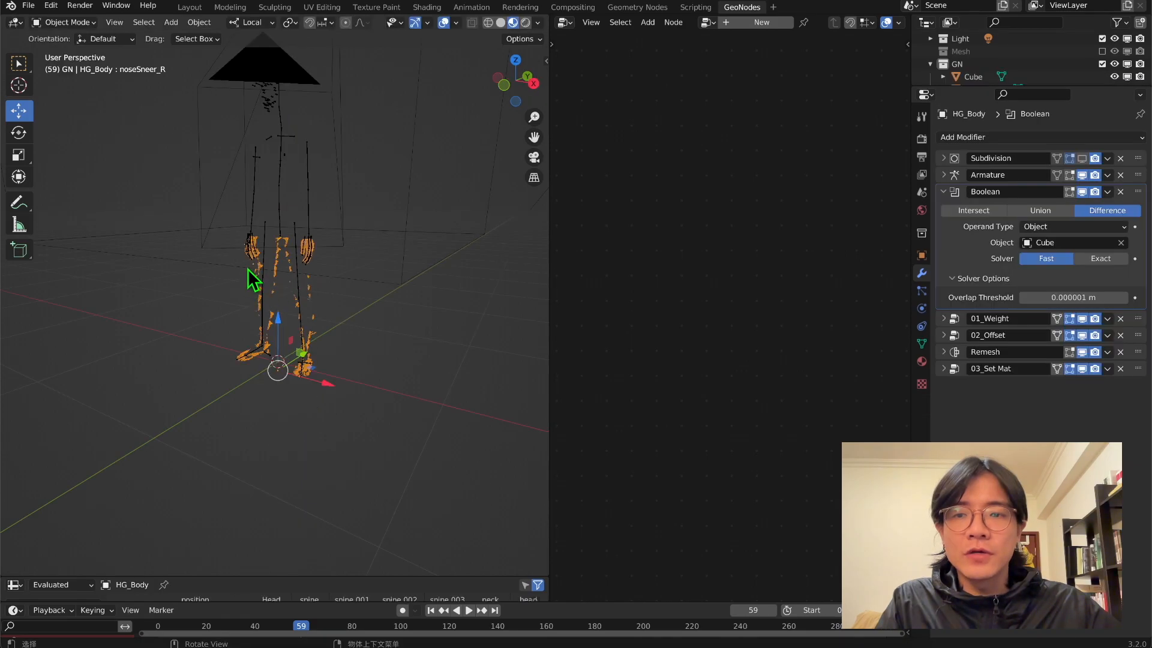
Switch the body's Boolean solver to Exact to compare the hip-level cut, and return it to Fast.
scroll(252, 279, up, 2)
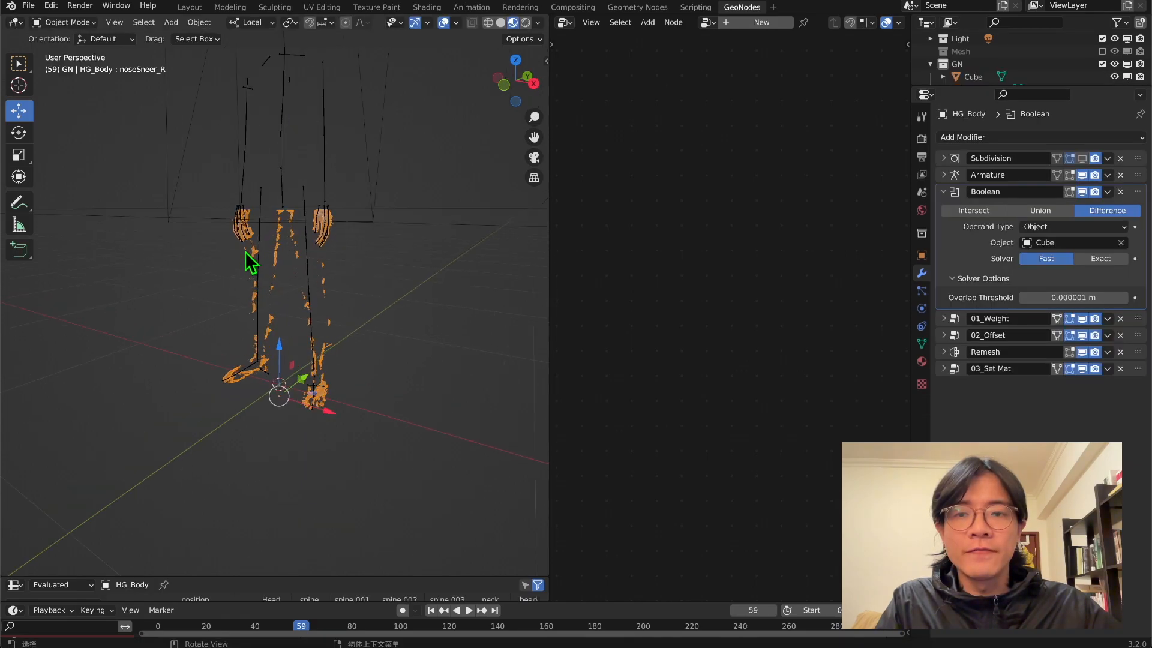
middle_drag(355, 294, 361, 293)
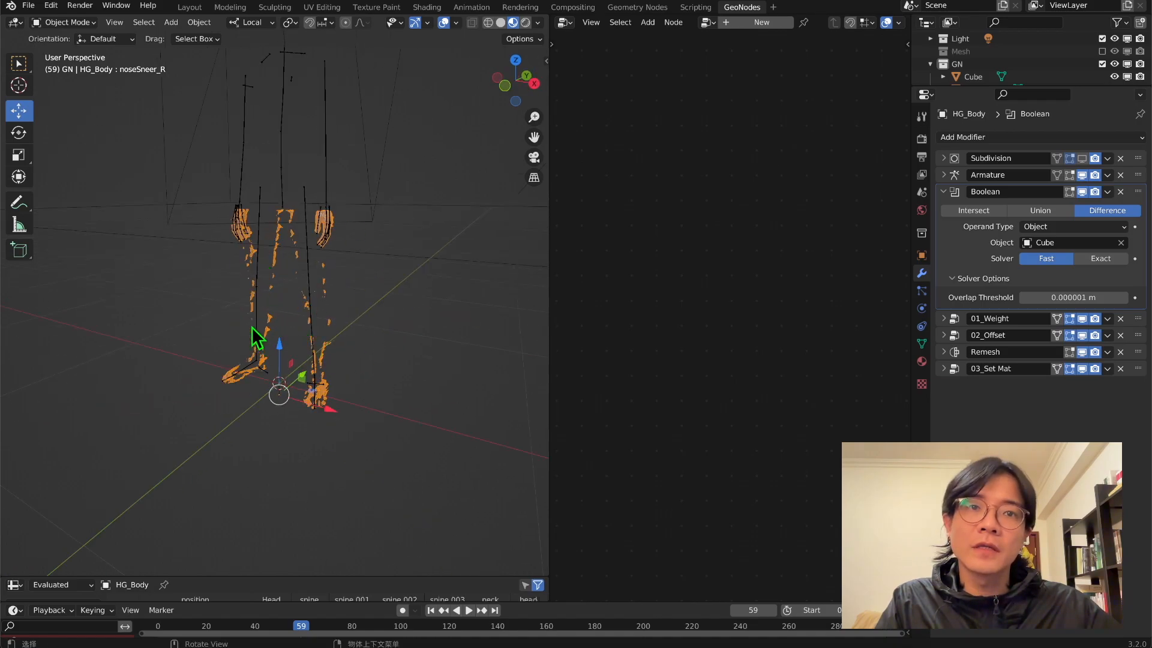
middle_drag(244, 304, 473, 264)
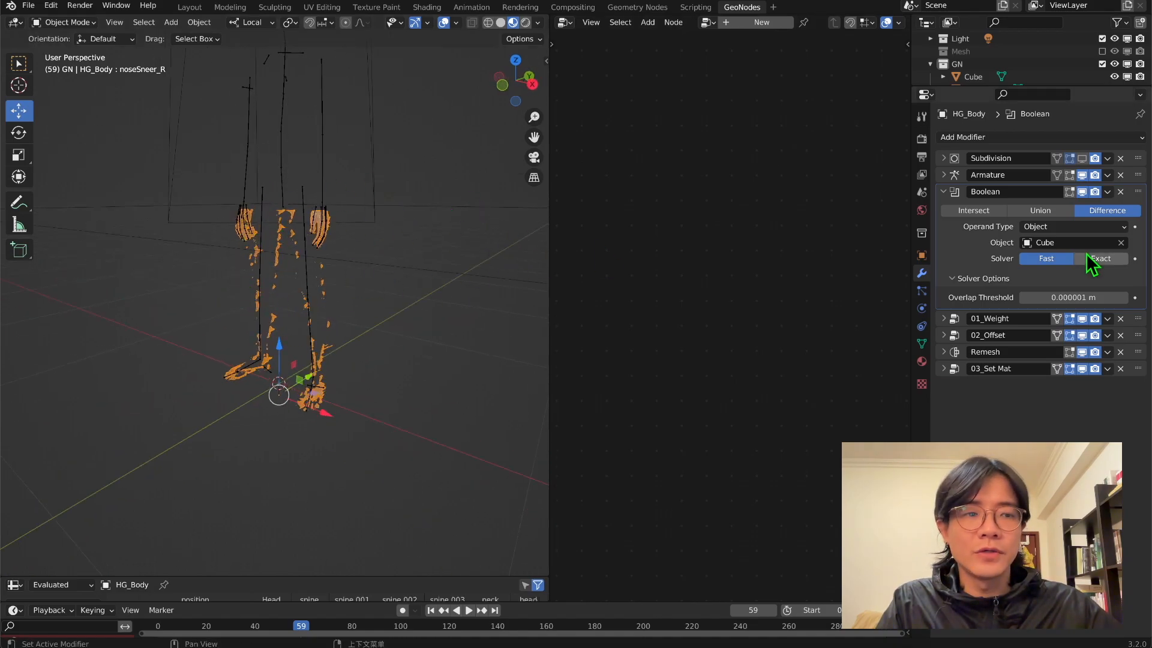
click(1104, 260)
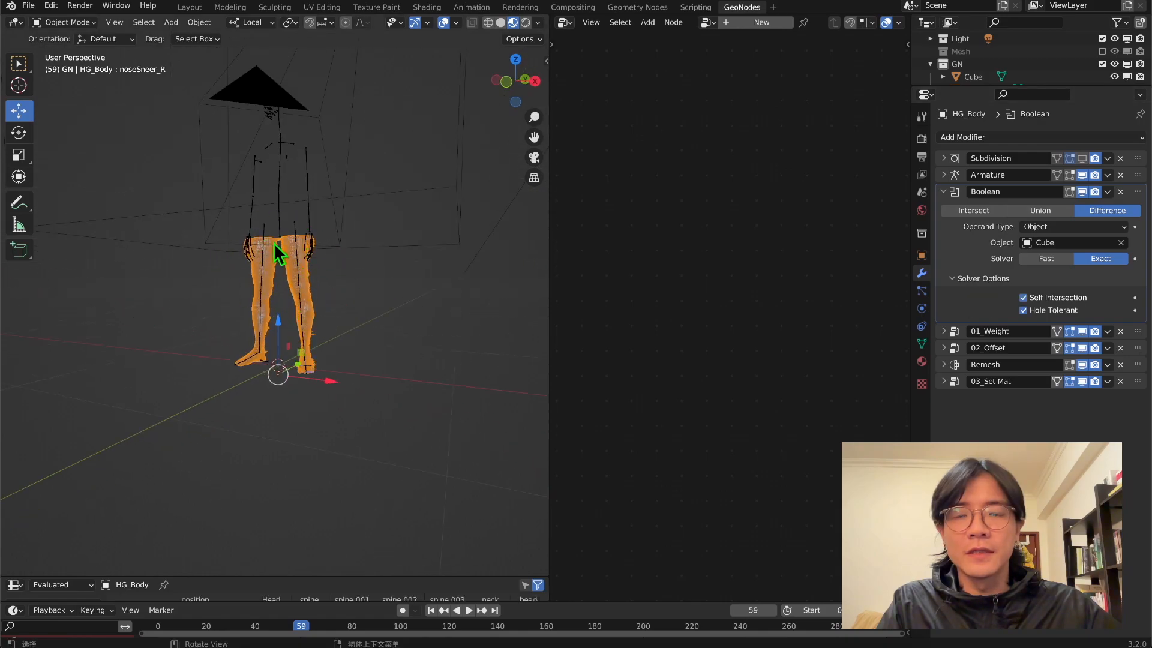
middle_drag(273, 243, 289, 249)
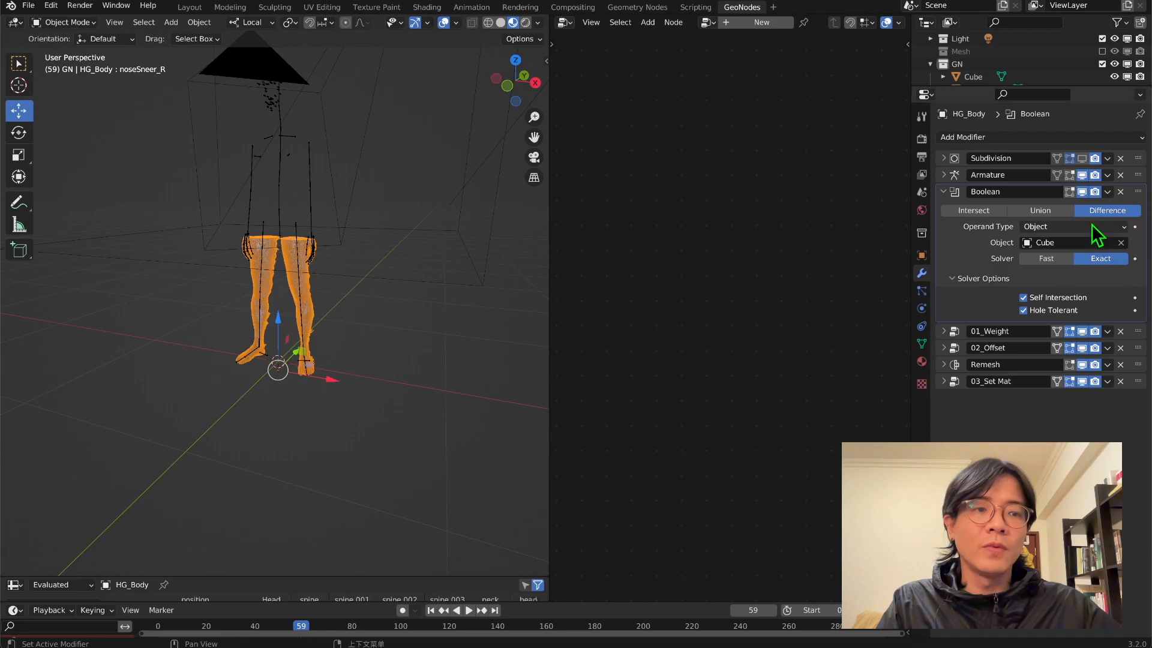
middle_drag(328, 251, 259, 255)
click(1053, 258)
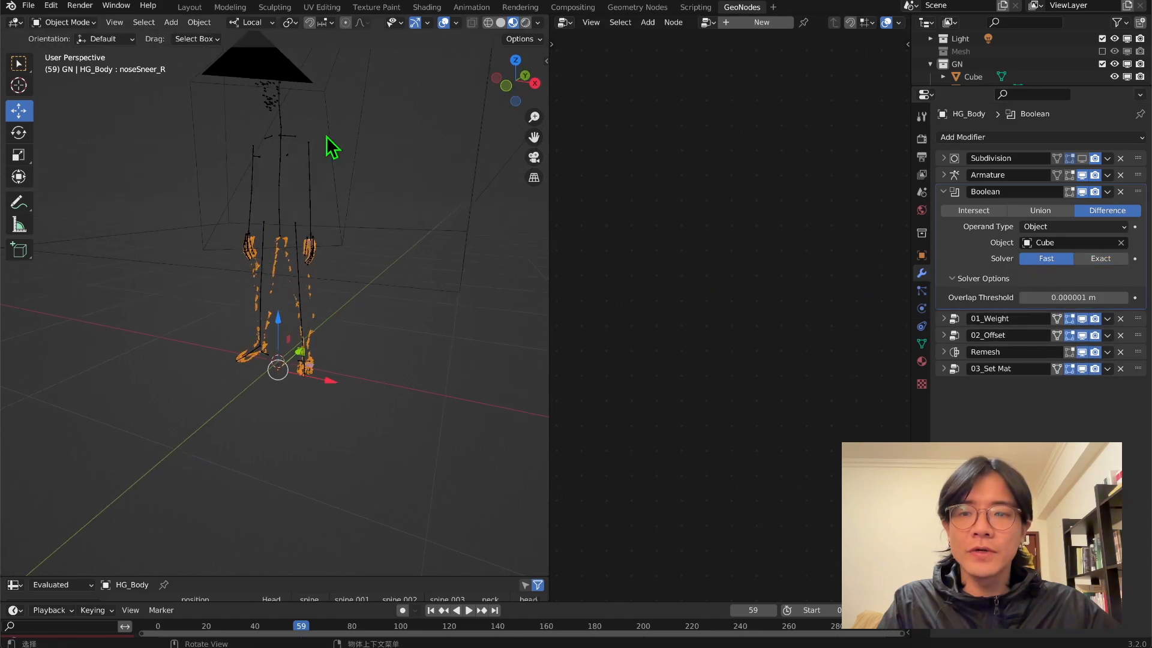
Raise the cube along its local Z axis until it cuts the body at chest height.
middle_drag(158, 176, 359, 243)
click(378, 243)
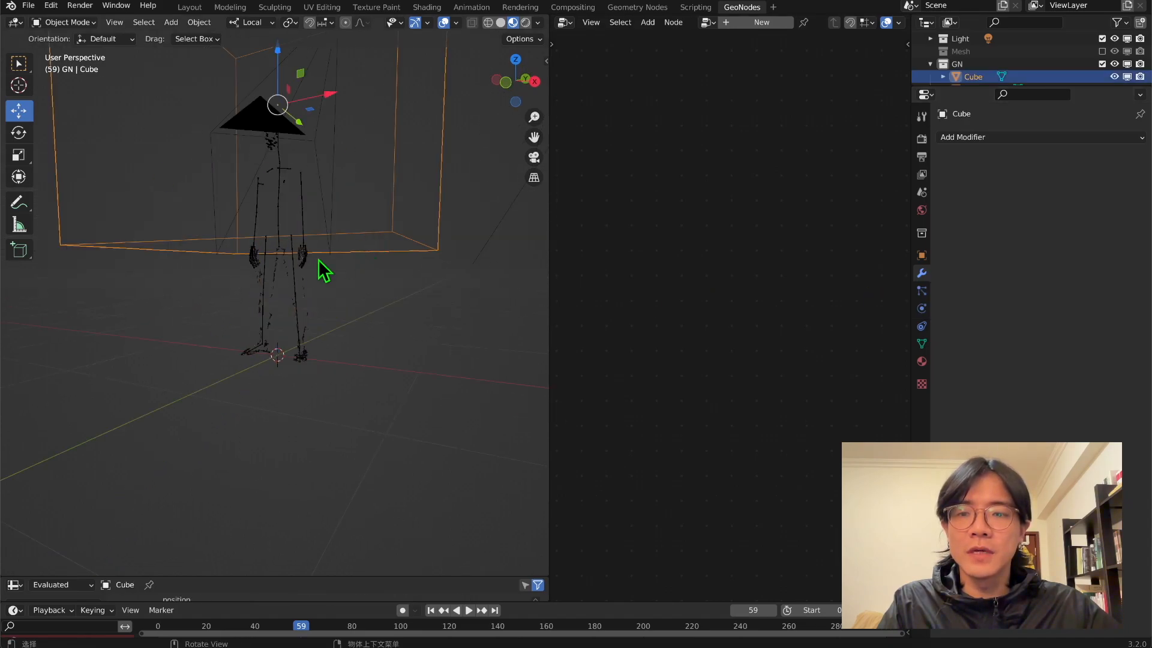
key(g)
key(z)
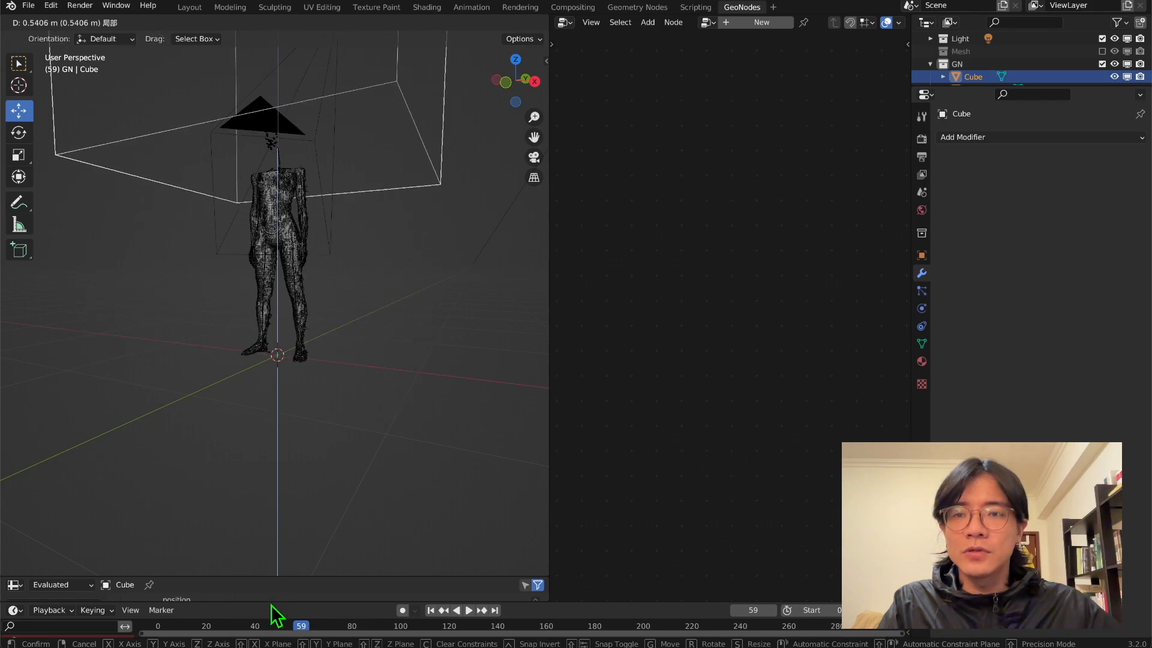
click(246, 498)
Select HG_Body and open the node tree of its 01_Weight modifier.
middle_drag(243, 502, 312, 313)
scroll(318, 258, up, 4)
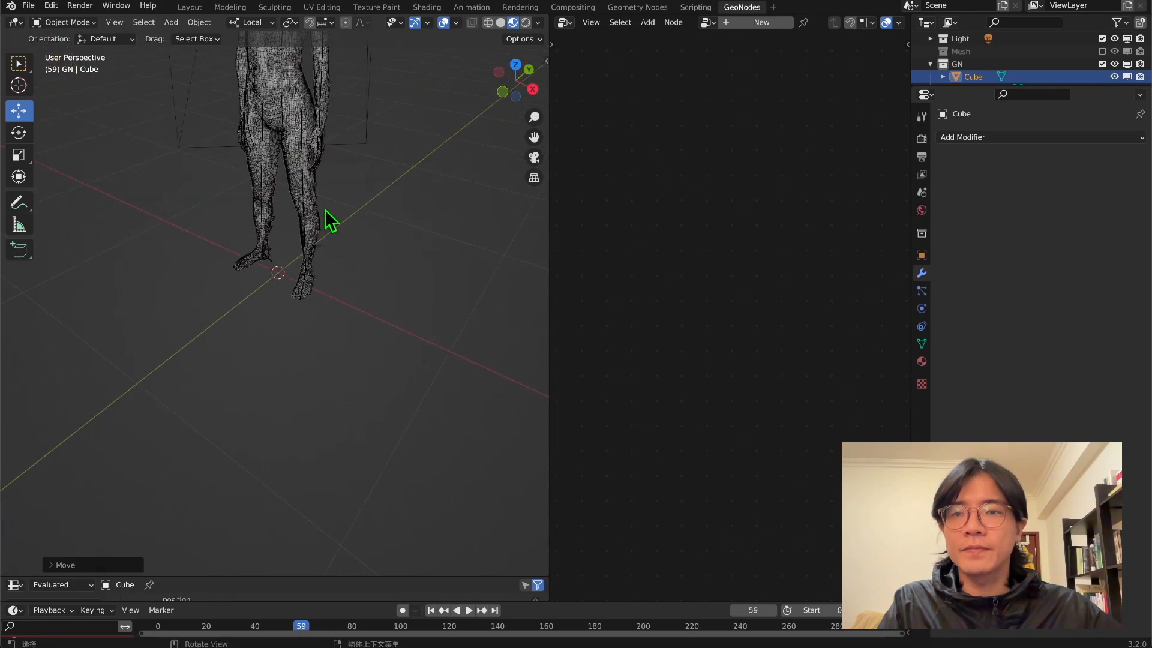
key(KP_3)
middle_drag(375, 173, 324, 164)
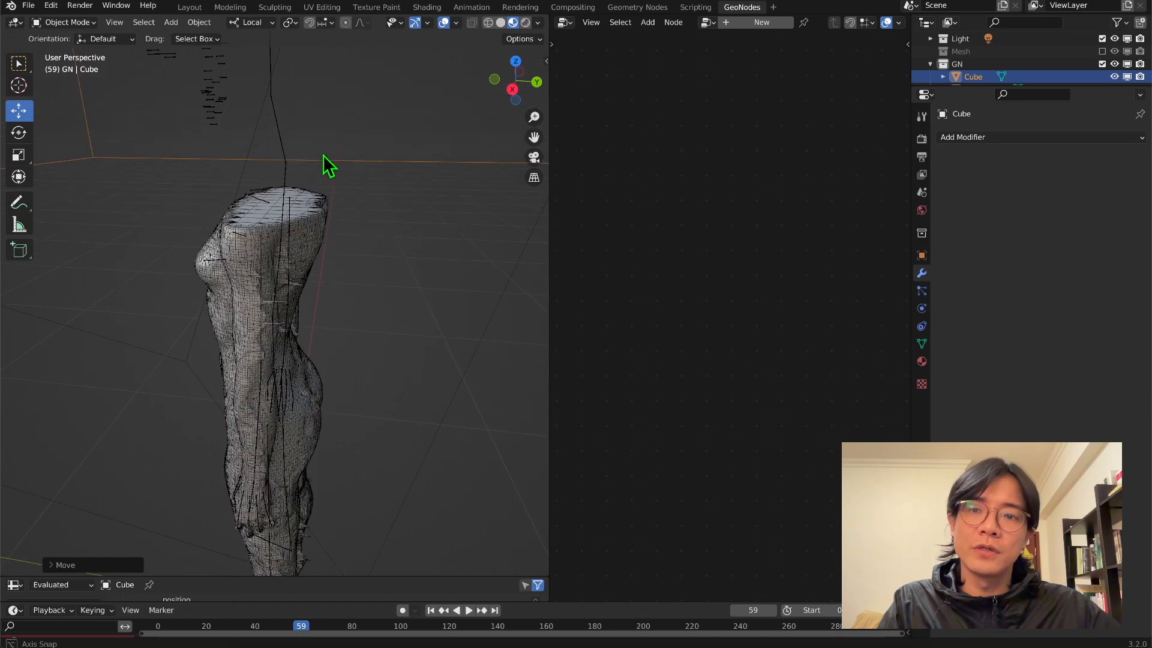
middle_drag(370, 214, 322, 234)
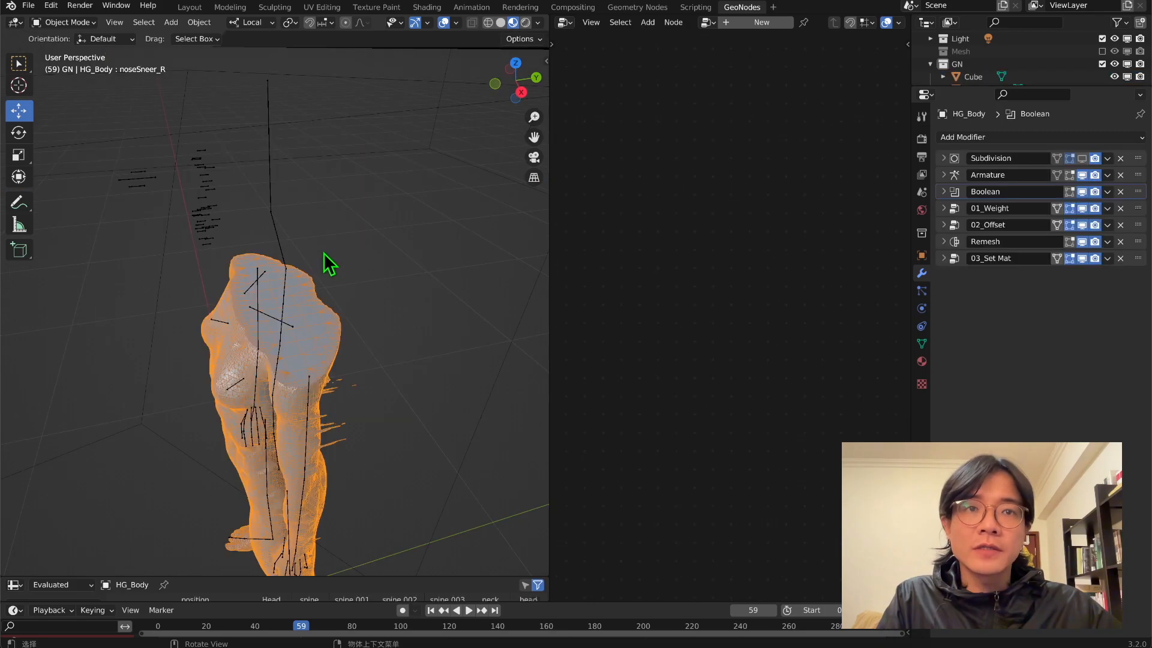
click(956, 209)
key(Home)
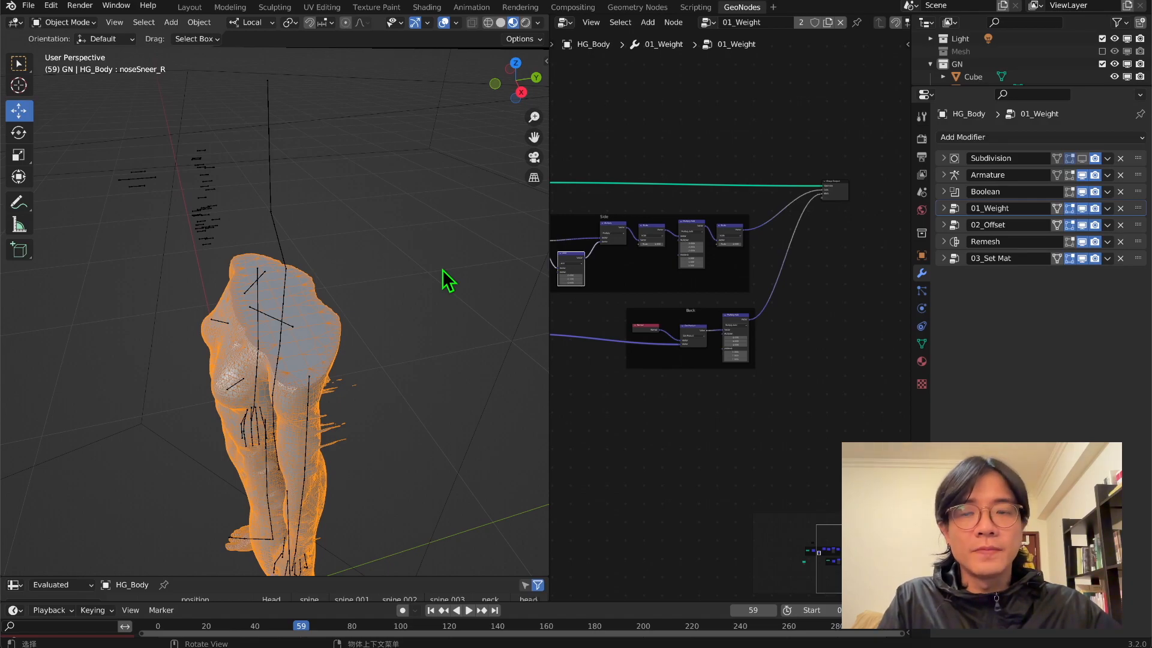
Add a new vertex group to HG_Body and name it Cut.
middle_drag(442, 269, 365, 319)
click(922, 343)
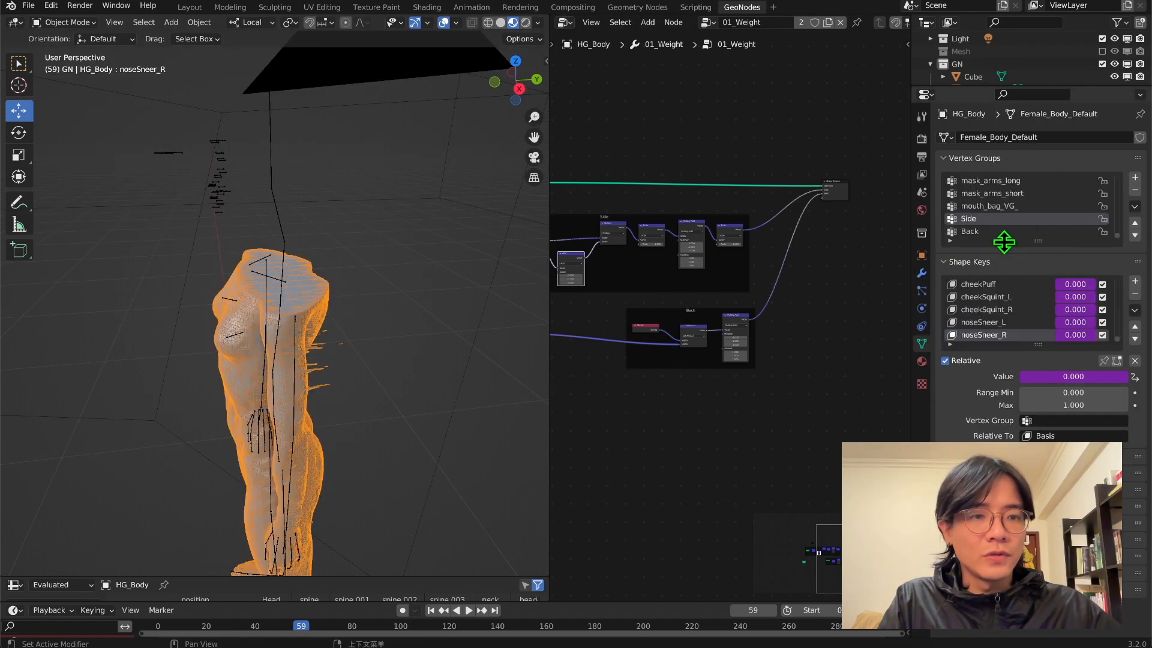
click(1134, 177)
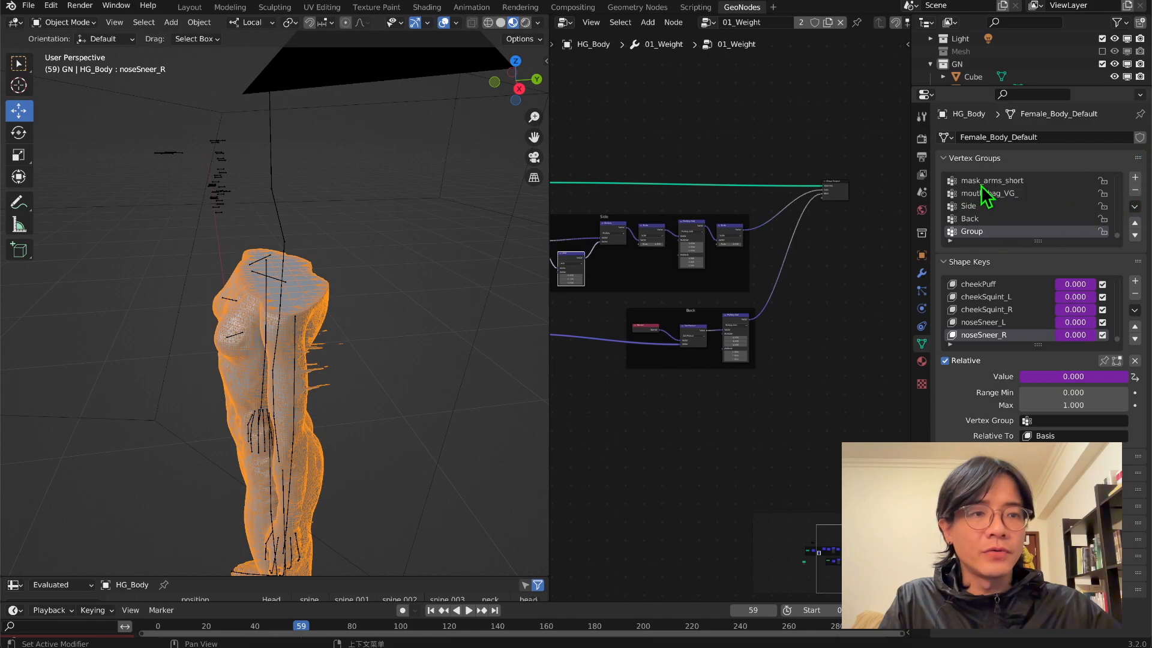
double_click(979, 234)
text(Cut)
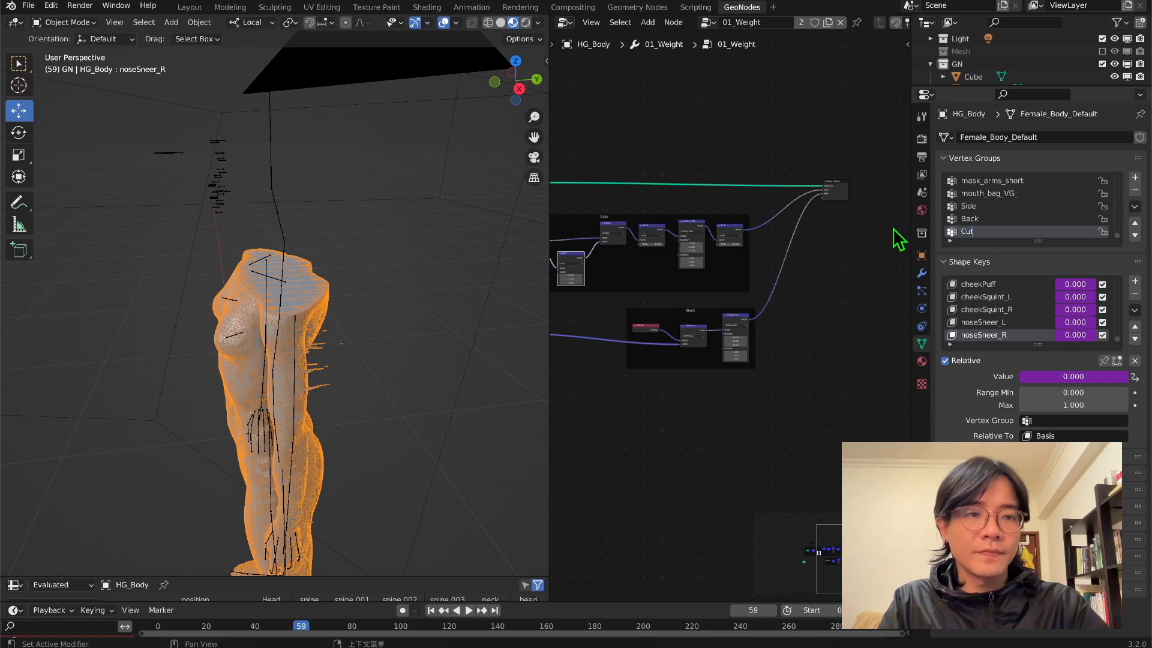
Add a new Float output named Cut to the 01_Weight node group.
click(921, 273)
click(907, 45)
middle_drag(708, 226, 585, 203)
click(882, 163)
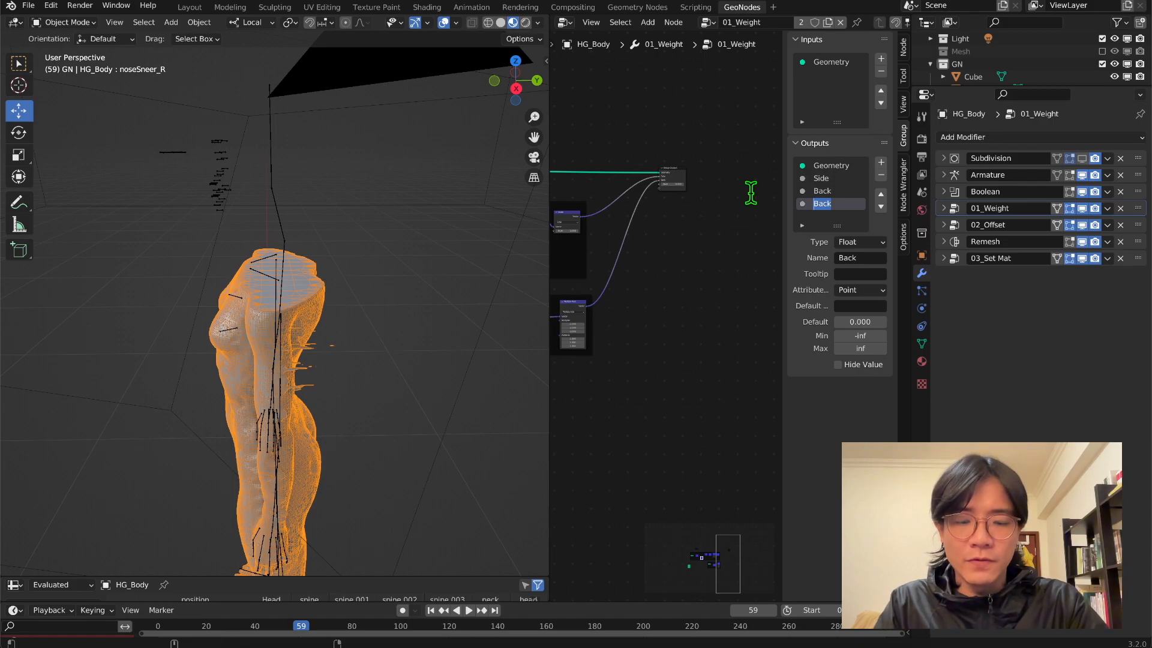
text(Cut)
key(Return)
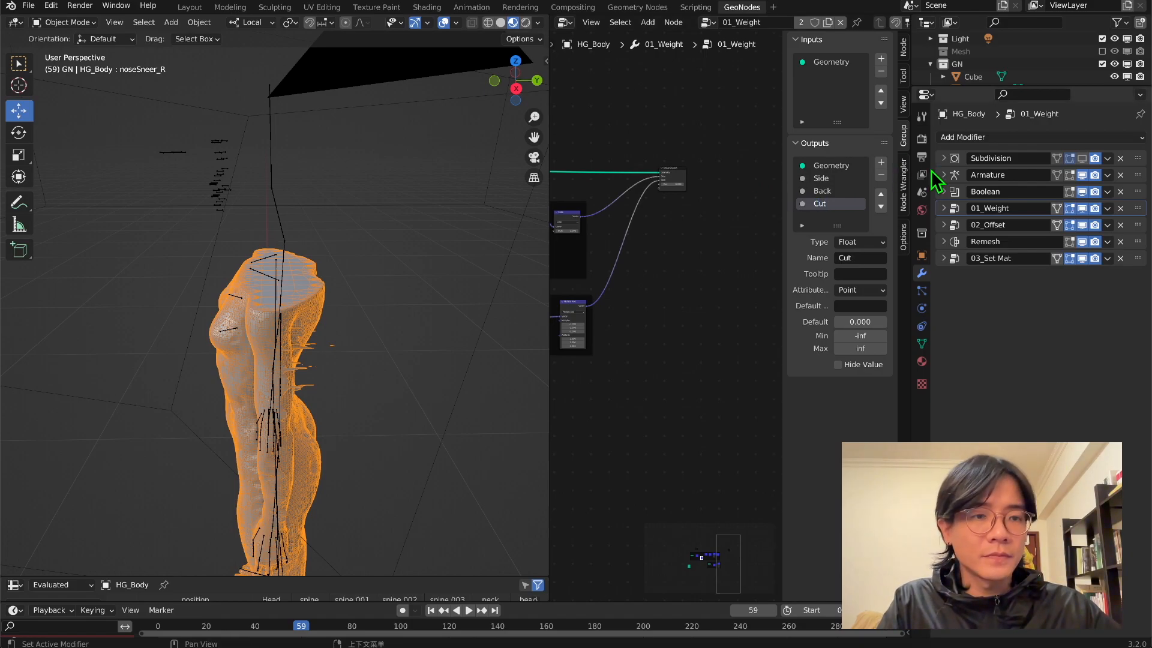
Expand the 01_Weight modifier and assign its Cut output attribute to the Cut vertex group.
click(944, 209)
click(1036, 297)
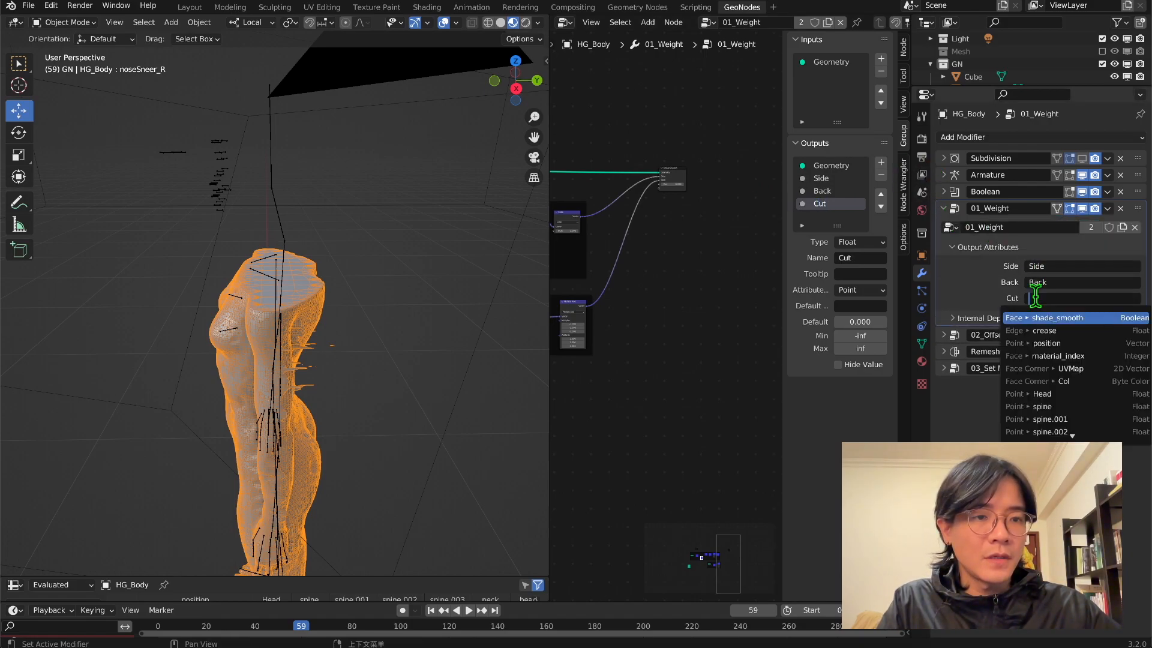
scroll(1061, 425, down, 3)
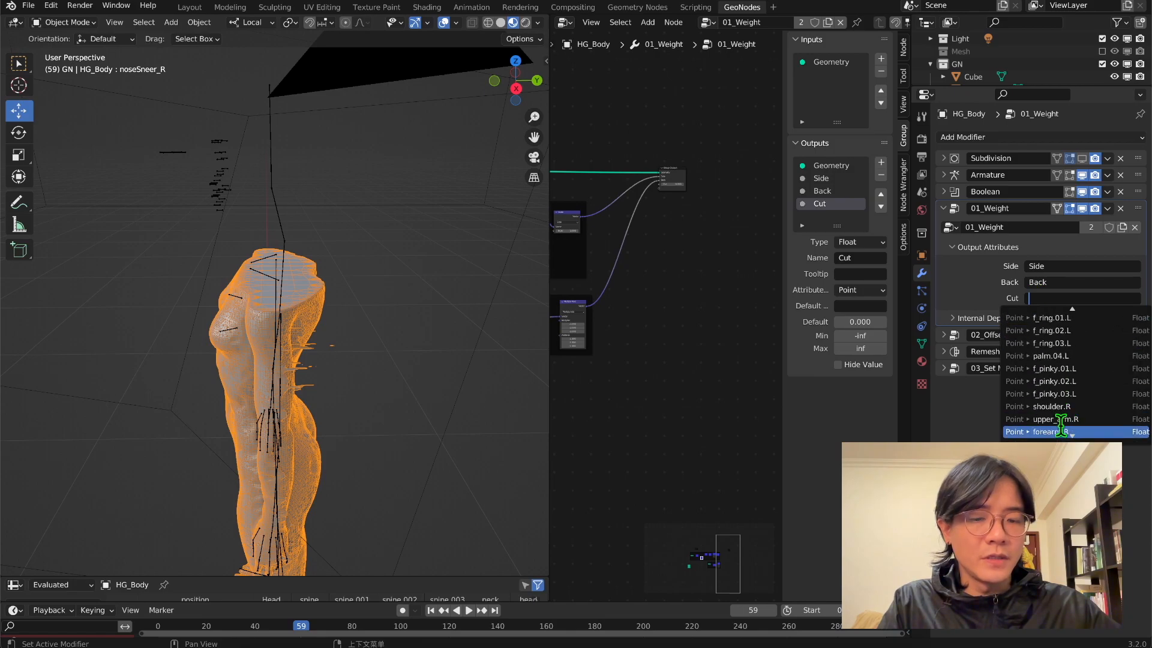
text(c)
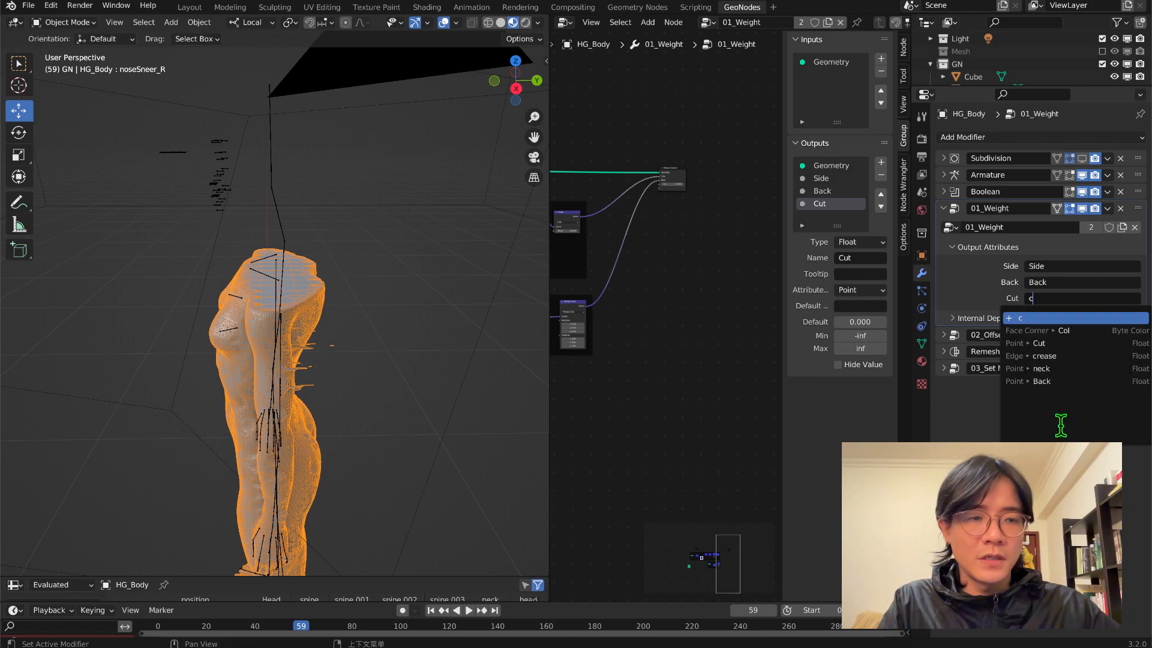
click(1057, 343)
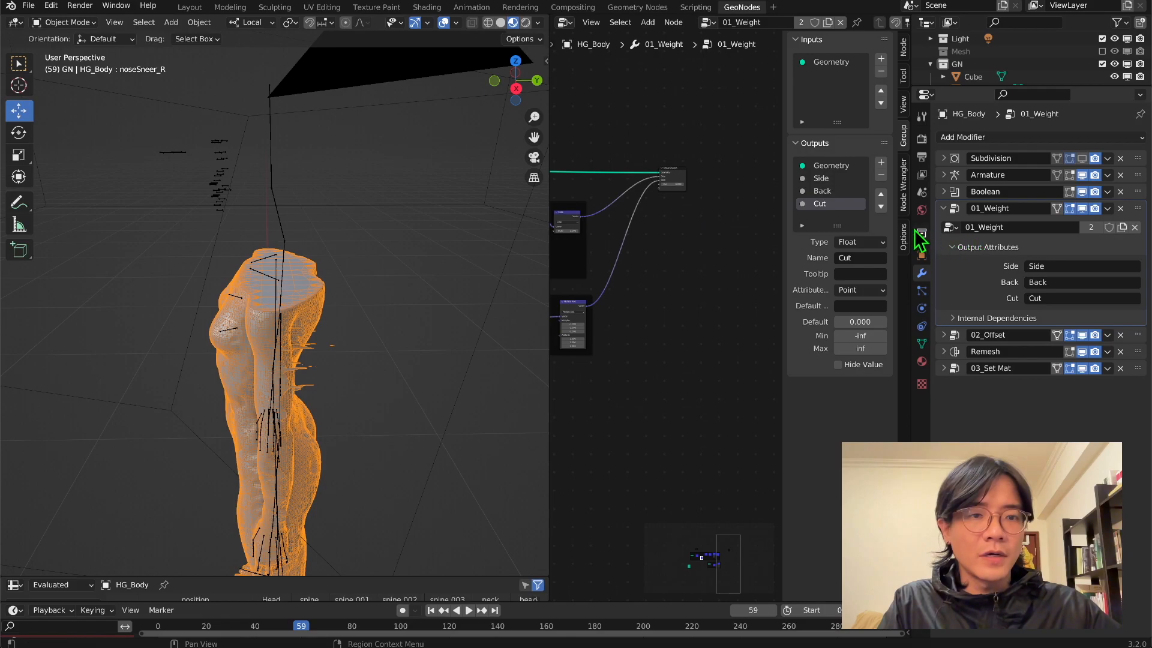
Widen the node editor and narrow its sidebar to make room for the 01_Weight nodes.
drag(910, 225, 1050, 234)
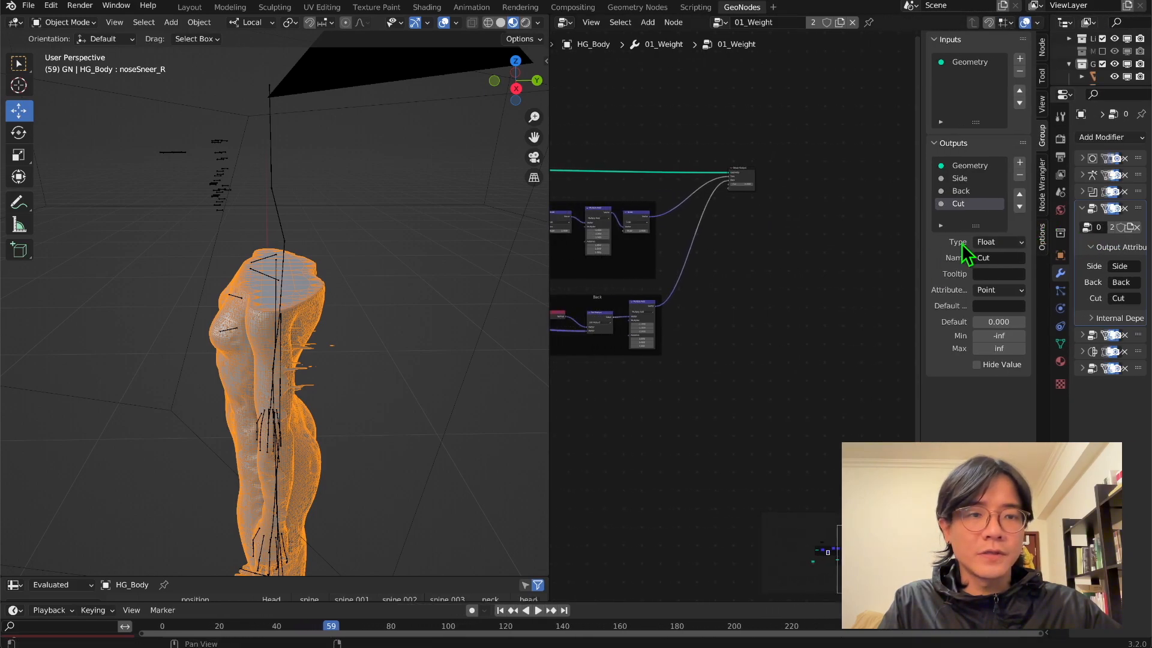
drag(921, 242, 1008, 246)
drag(890, 241, 893, 186)
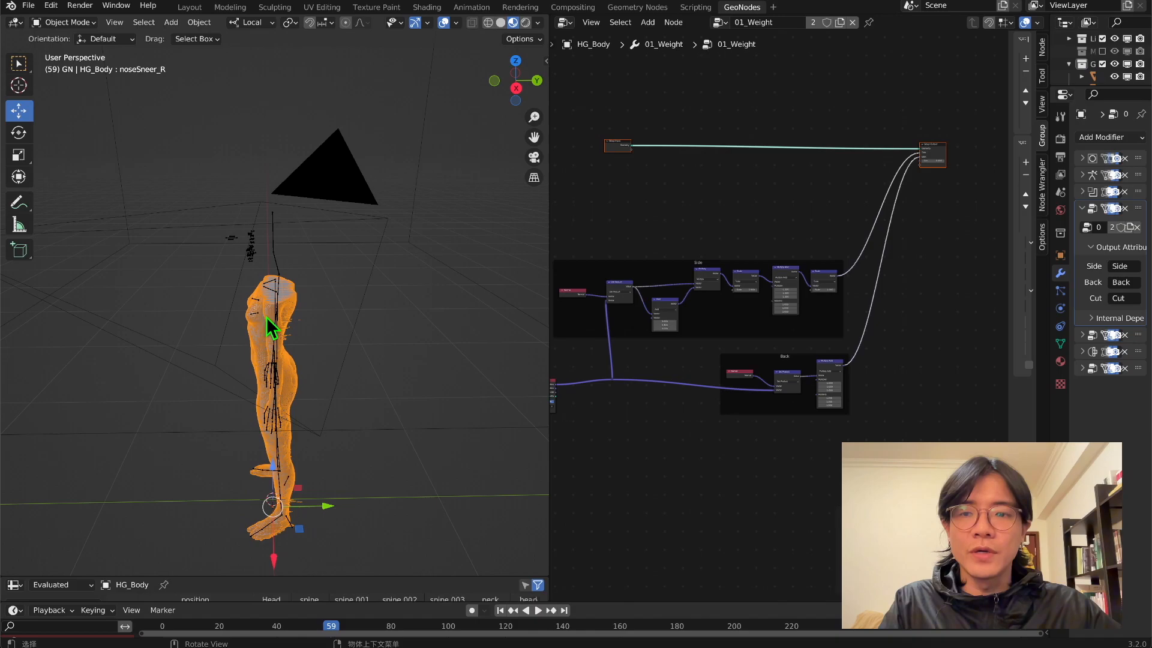
Add a Geometry Proximity node below the Group Input node in the 01_Weight tree.
middle_drag(267, 318, 261, 291)
scroll(261, 291, down, 2)
drag(140, 122, 486, 219)
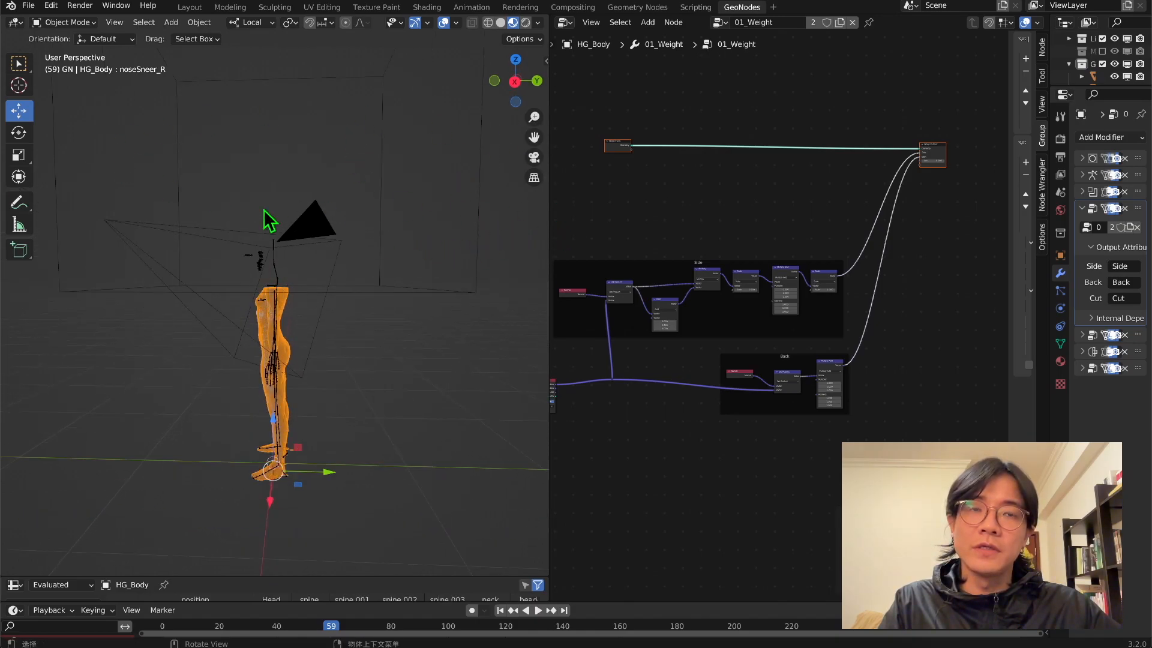
scroll(686, 214, up, 3)
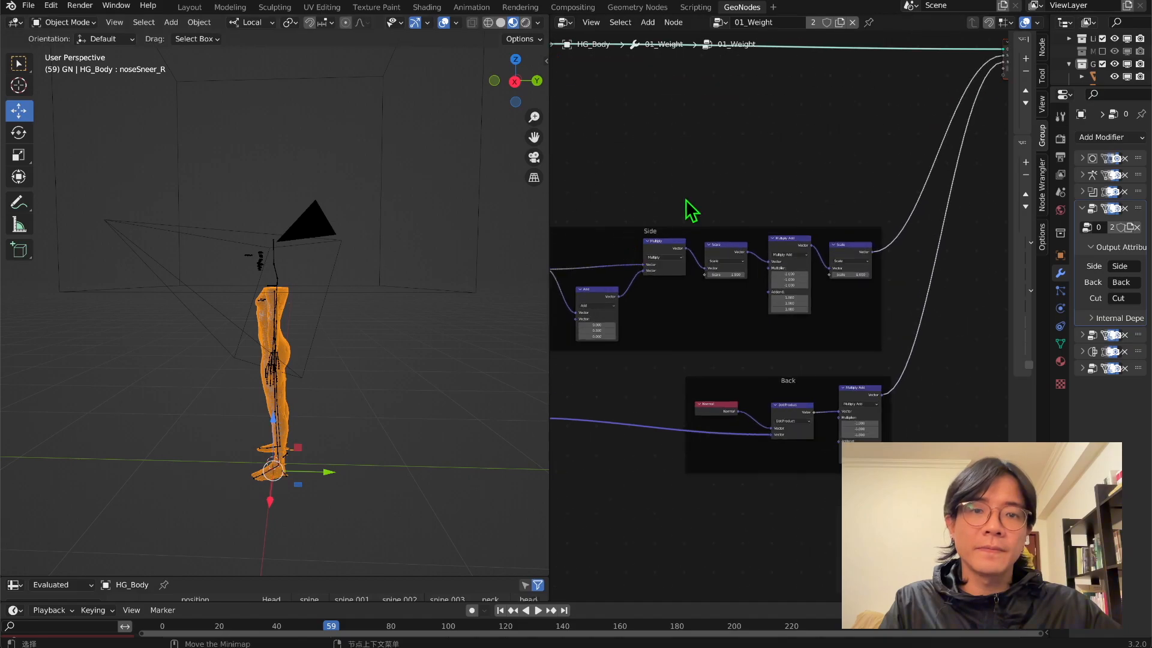
key(shift+a)
click(703, 154)
text(g)
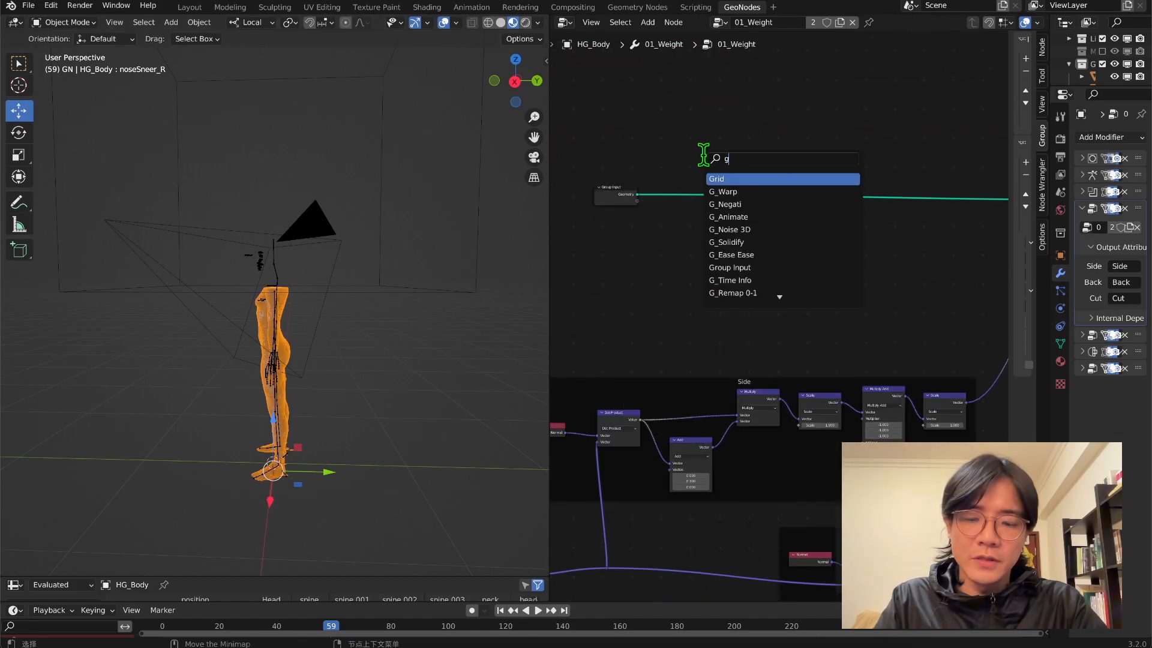
text(eometry prox)
key(Return)
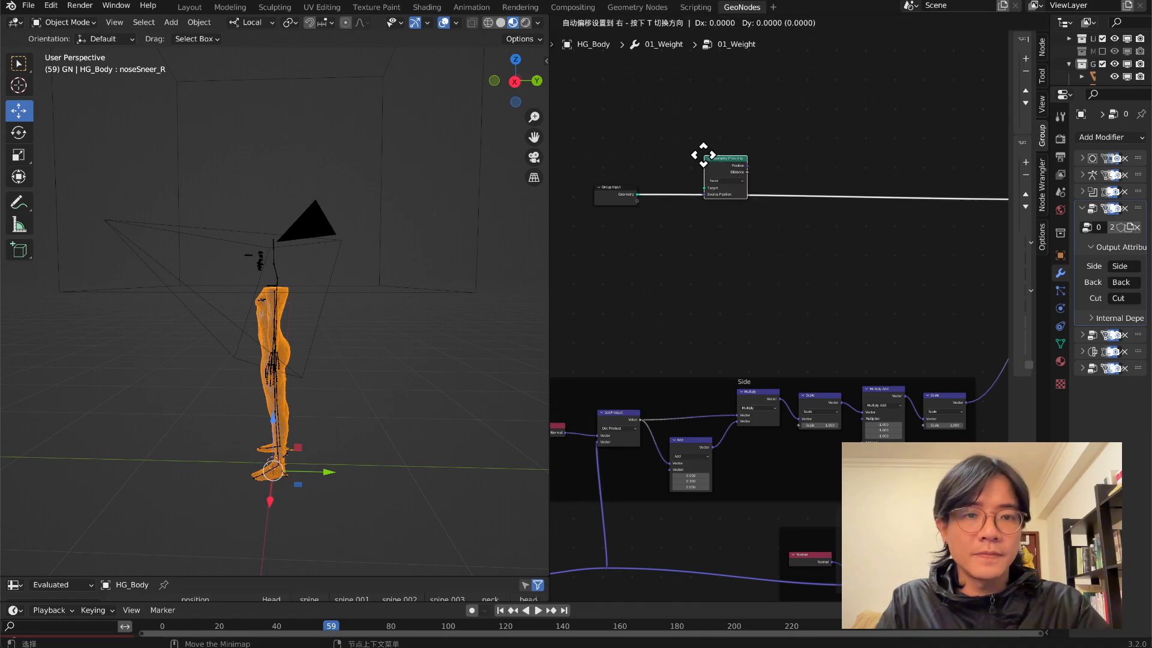
click(674, 245)
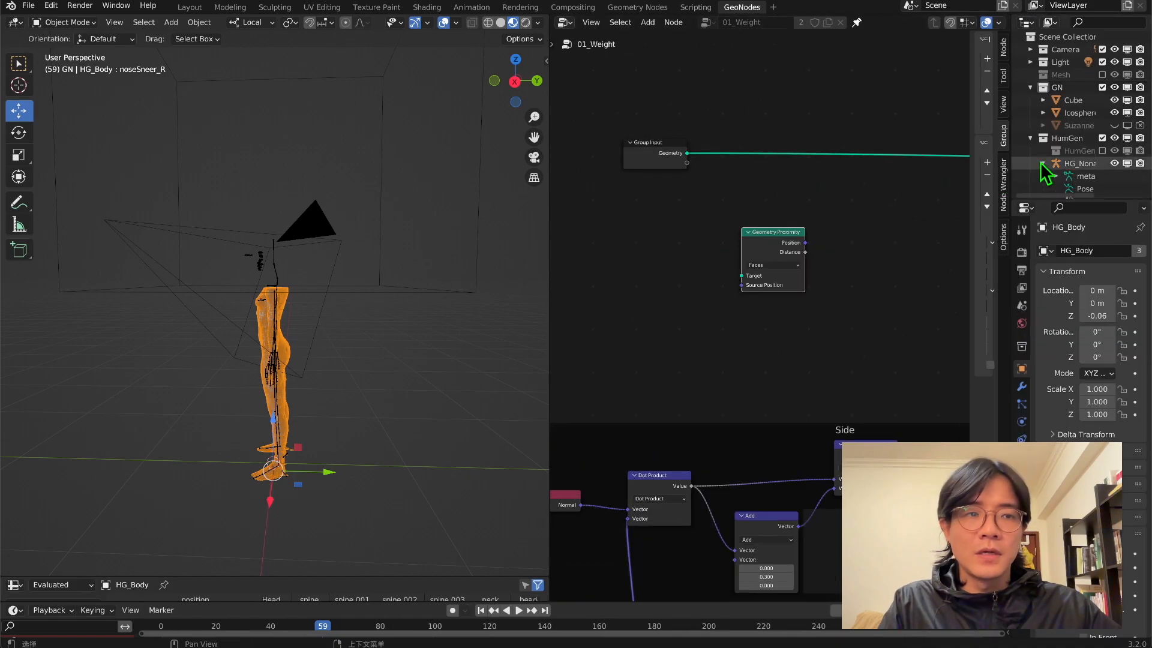
Add an Object Info node for the Cube, set it to Relative, and connect its Geometry to the Geometry Proximity Target.
drag(1071, 107, 692, 276)
scroll(693, 276, up, 3)
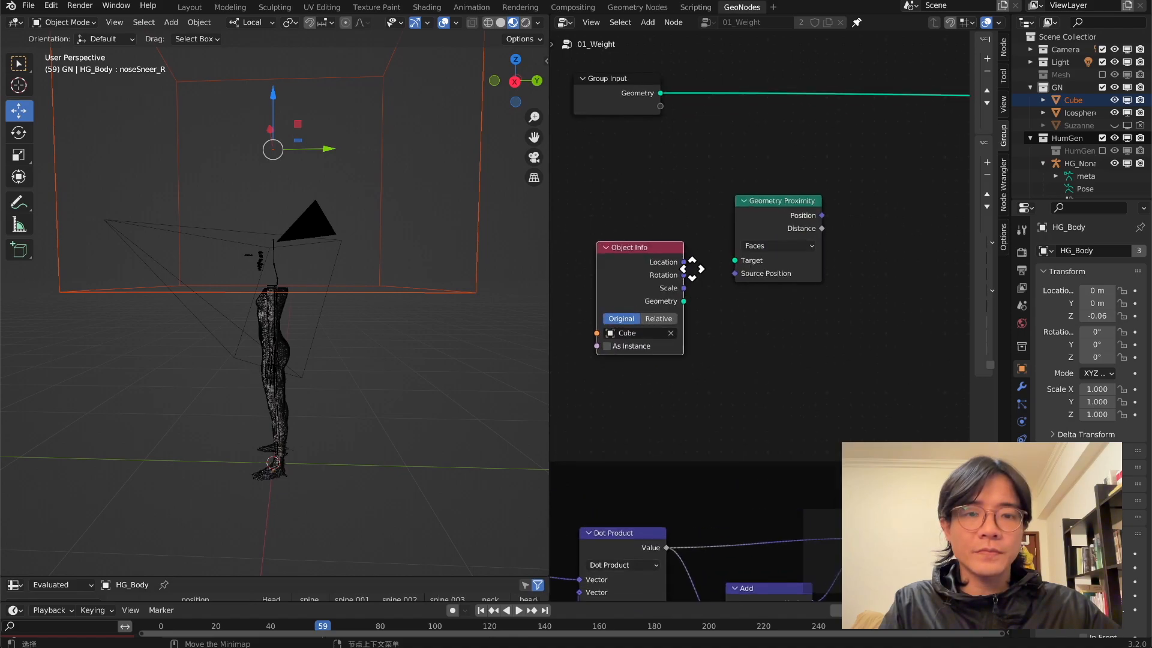
click(684, 276)
middle_drag(736, 262, 682, 323)
drag(644, 318, 696, 278)
Connect the Geometry Proximity Distance to the Cut input of the Group Output node.
scroll(708, 339, down, 2)
drag(707, 336, 903, 280)
scroll(704, 330, down, 3)
Switch HG_Body to Weight Paint mode and examine the Cut weight gradient from the front.
middle_drag(424, 372, 330, 360)
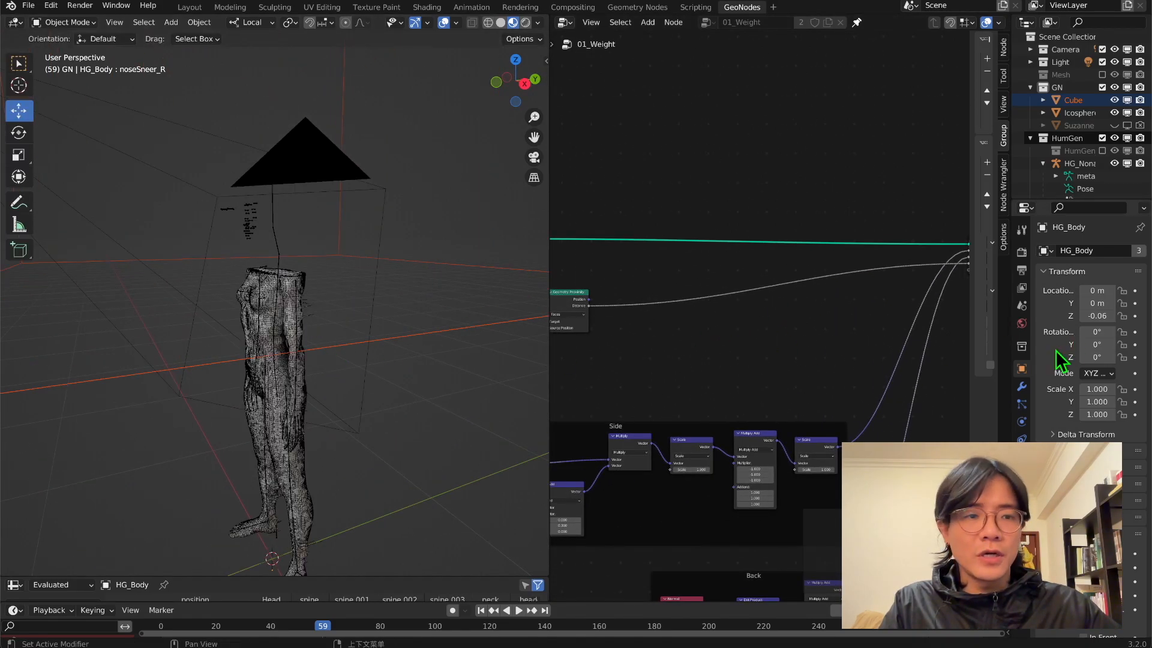
click(282, 324)
click(68, 23)
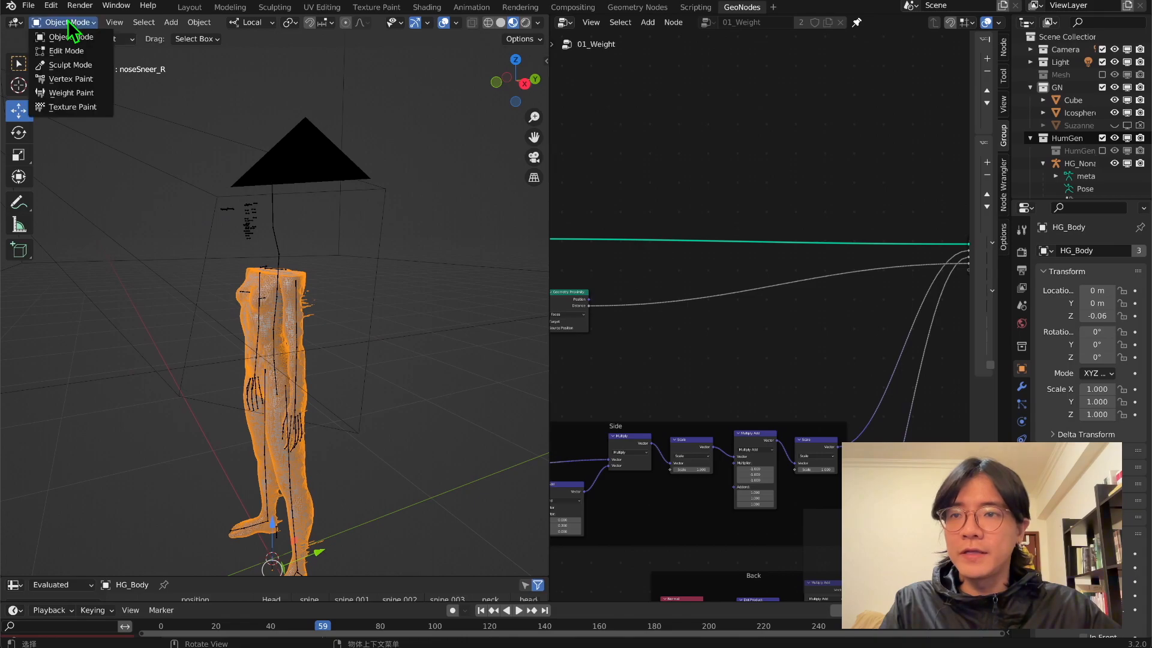
click(72, 96)
key(KP_3)
scroll(440, 277, down, 3)
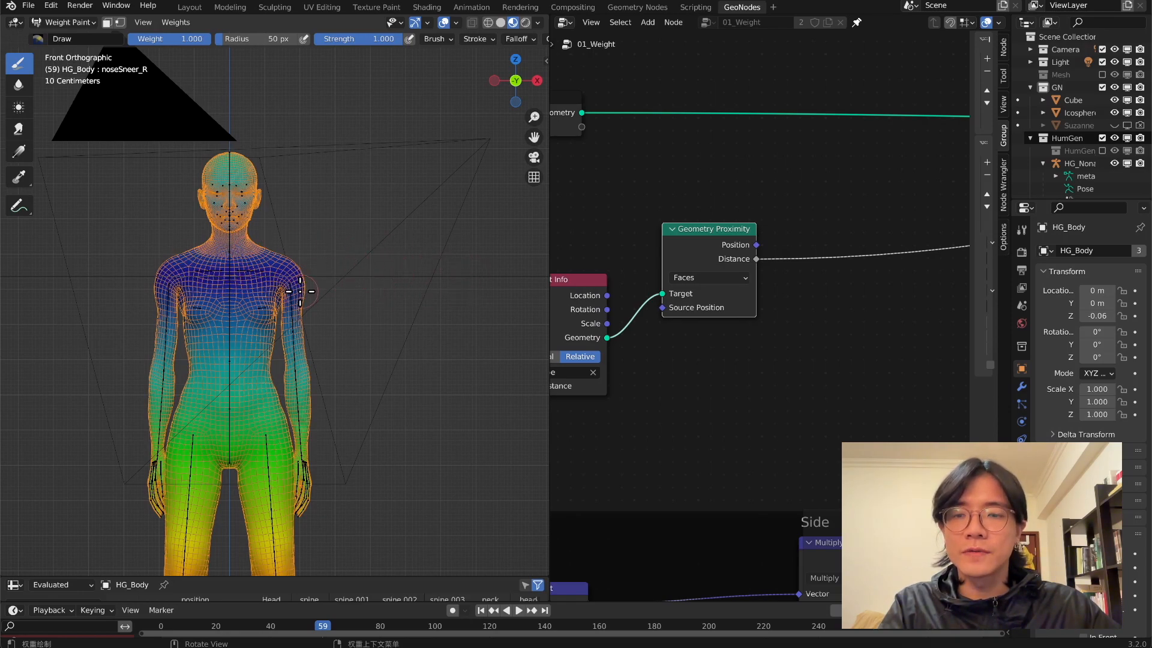
scroll(300, 292, up, 3)
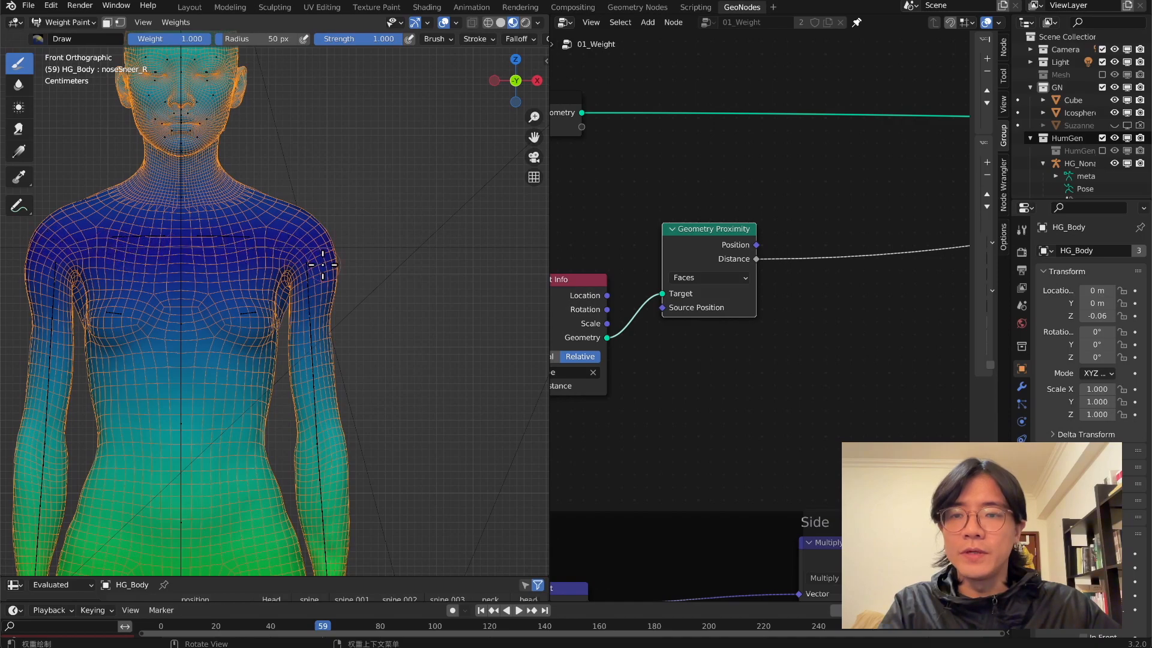
scroll(324, 264, down, 3)
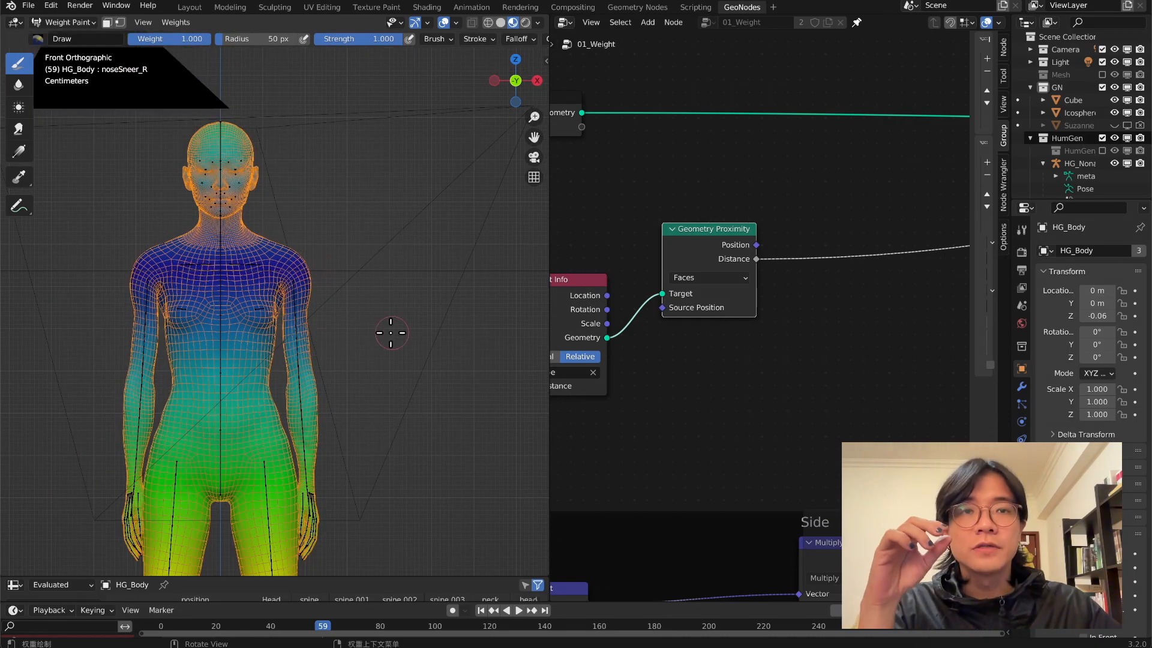
scroll(335, 283, down, 3)
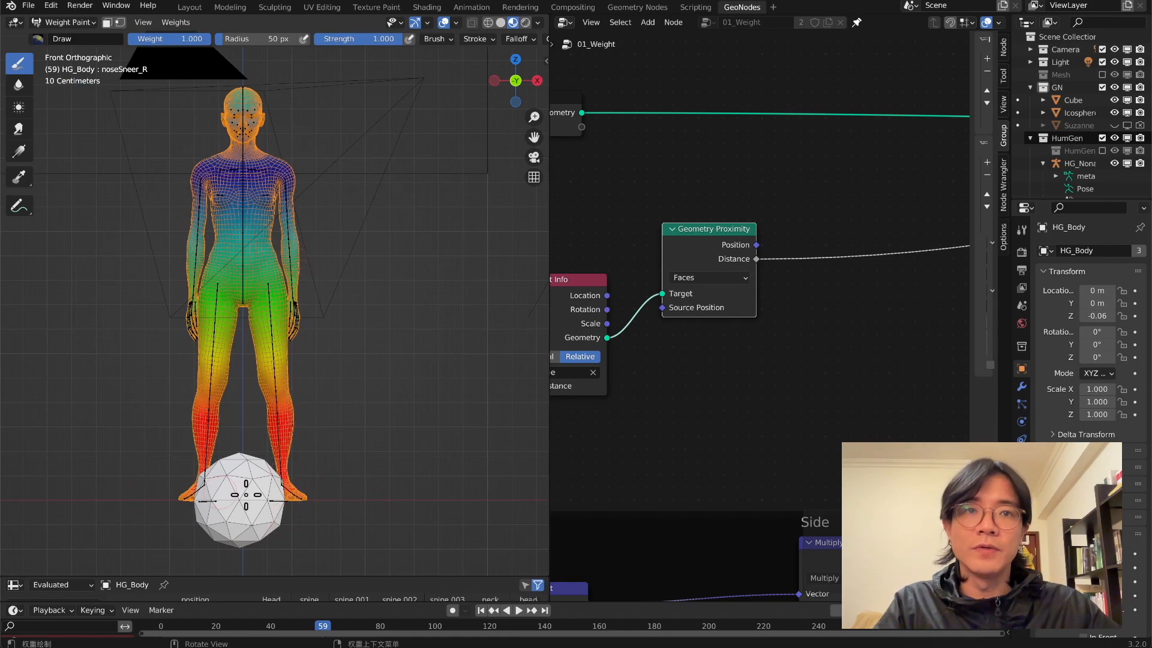
scroll(263, 99, up, 4)
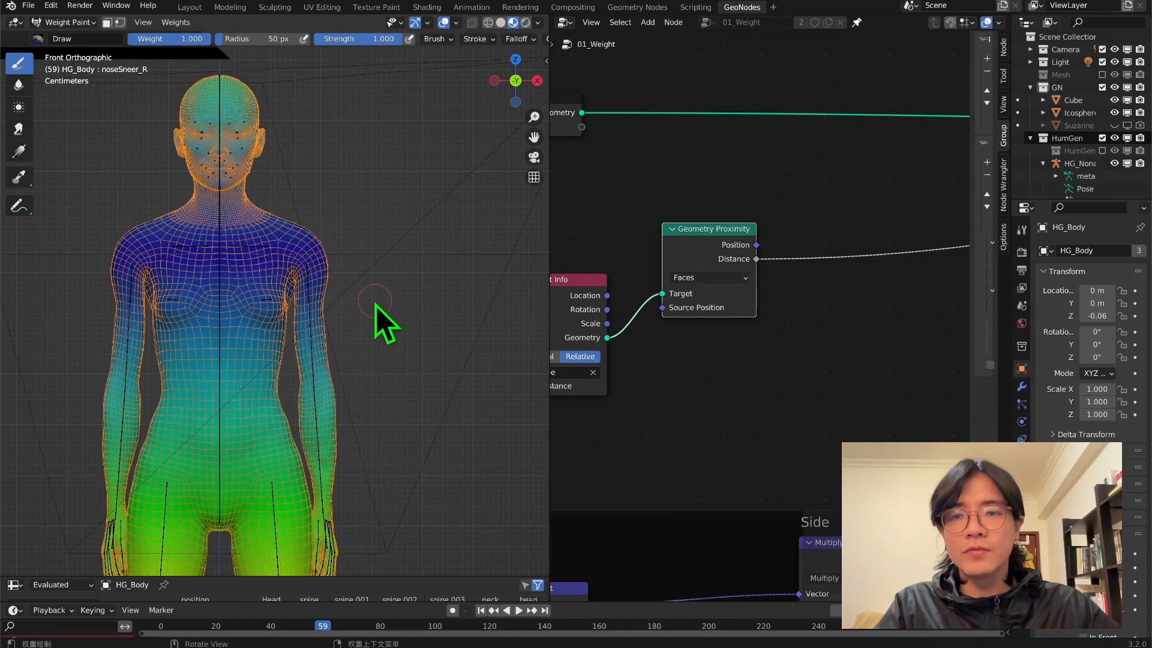
Insert a ColorRamp node between the Geometry Proximity Distance and the Cut output.
key(Home)
key(shift+a)
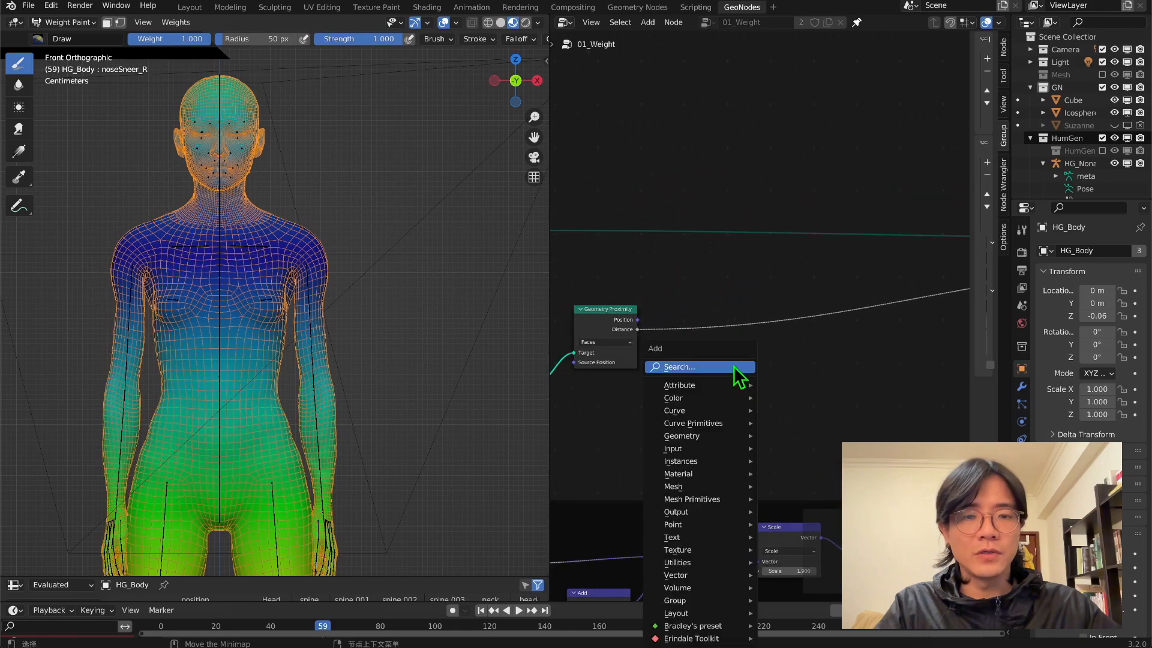
click(735, 367)
text(am)
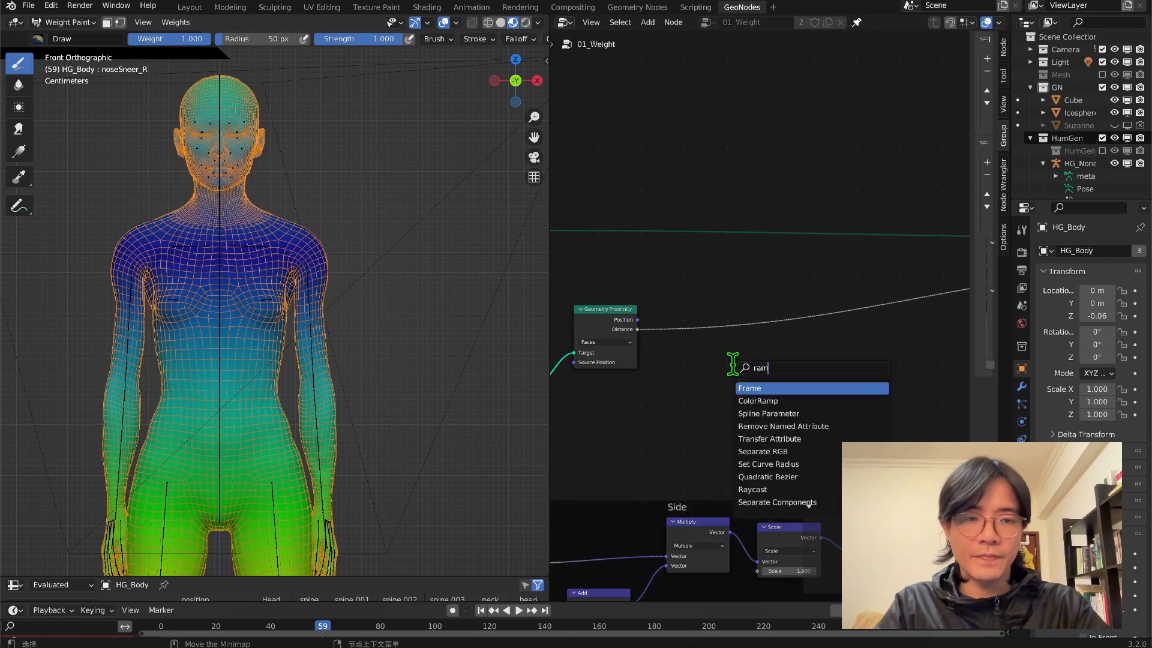
click(757, 400)
click(753, 358)
Reverse the ColorRamp to run from white at 0 to black at 1, and check the weights from the side.
drag(742, 361, 692, 366)
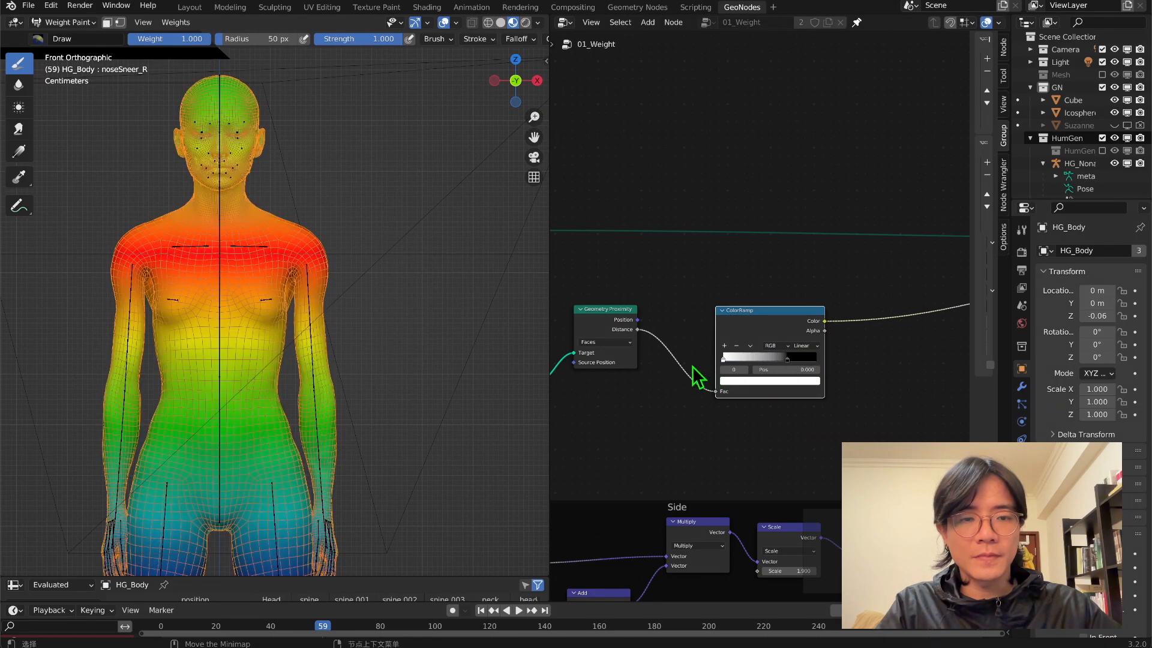
drag(788, 362, 849, 367)
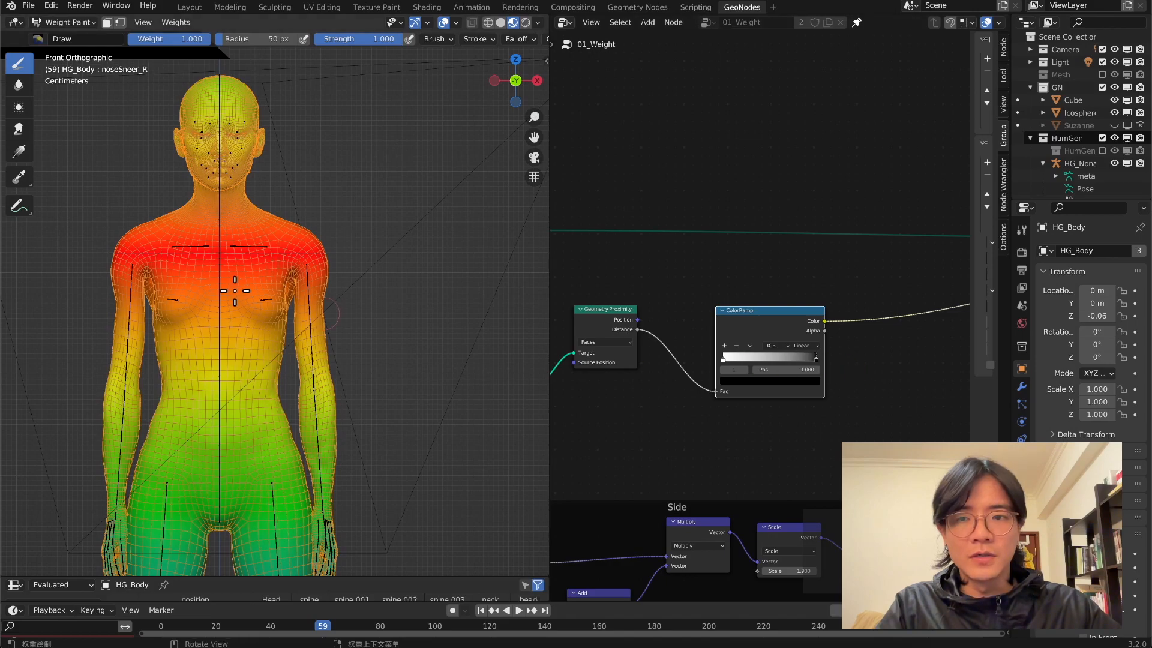
key(KP_3)
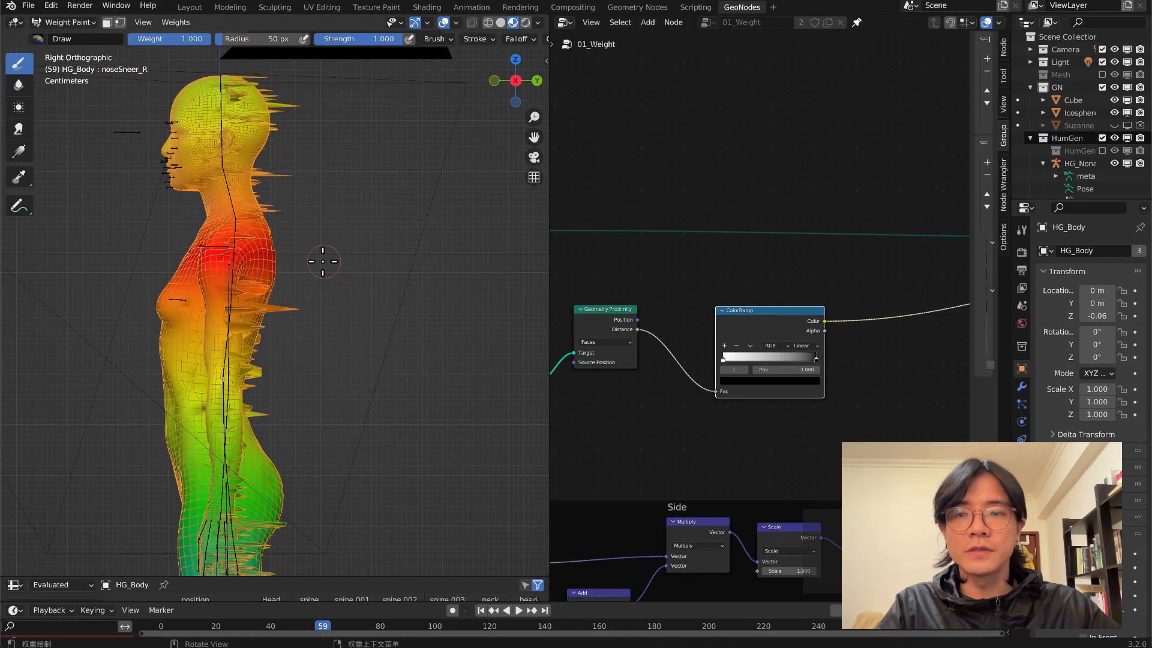
scroll(277, 294, down, 4)
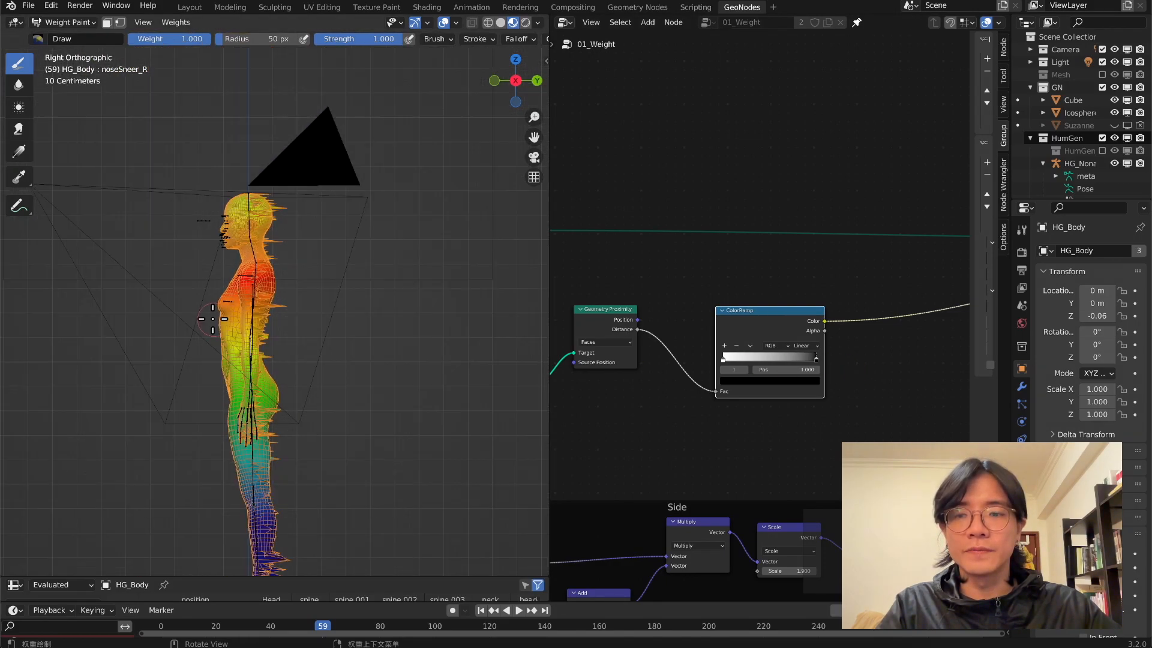
scroll(834, 294, down, 3)
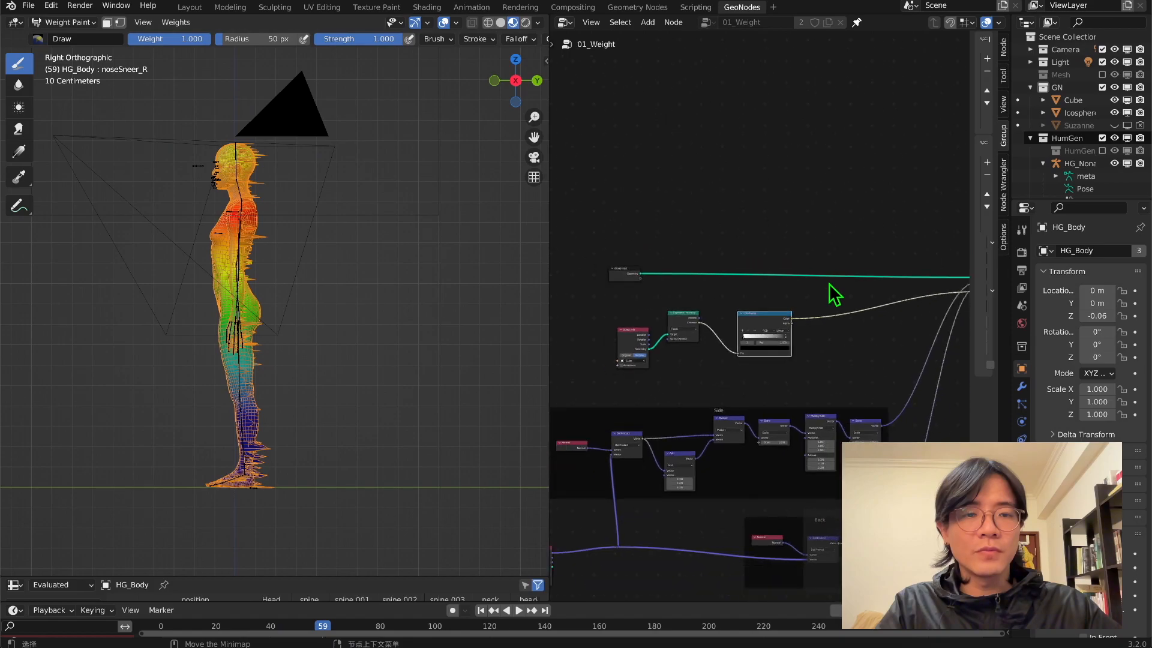
Move the Group Input node up and enclose the Object Info, Geometry Proximity and ColorRamp nodes in a frame.
drag(614, 277, 616, 228)
key(shift+a)
click(617, 271)
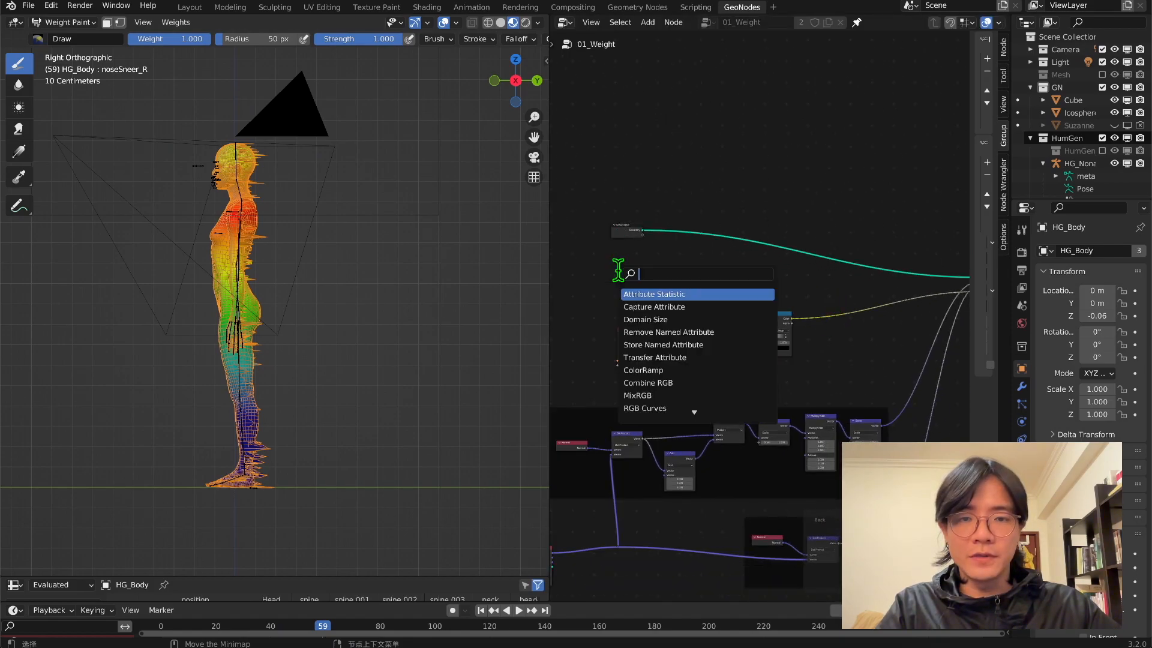
text(f)
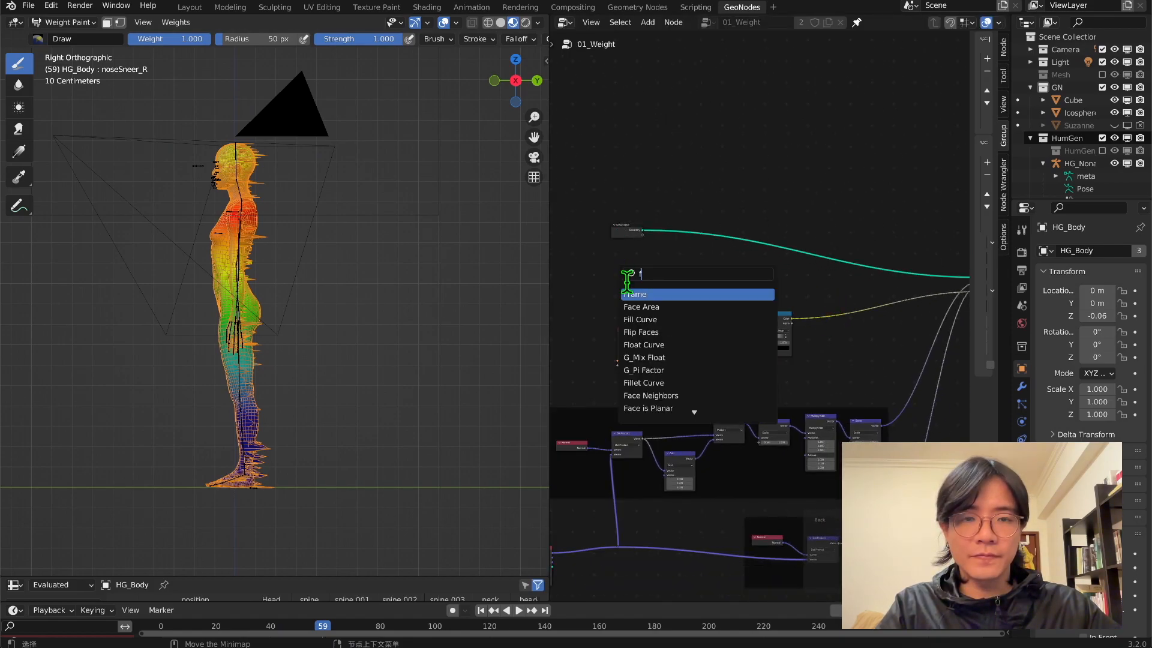
click(660, 295)
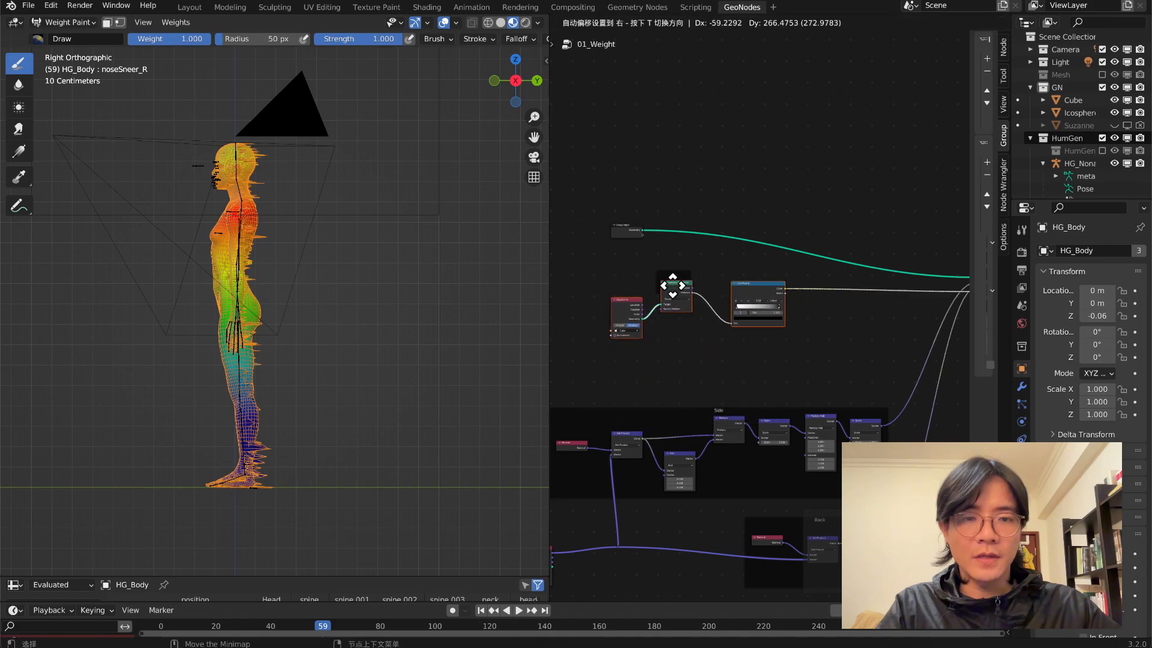
click(679, 278)
Label the new frame Cut and move the Group Input node back down closer to it.
right_click(696, 324)
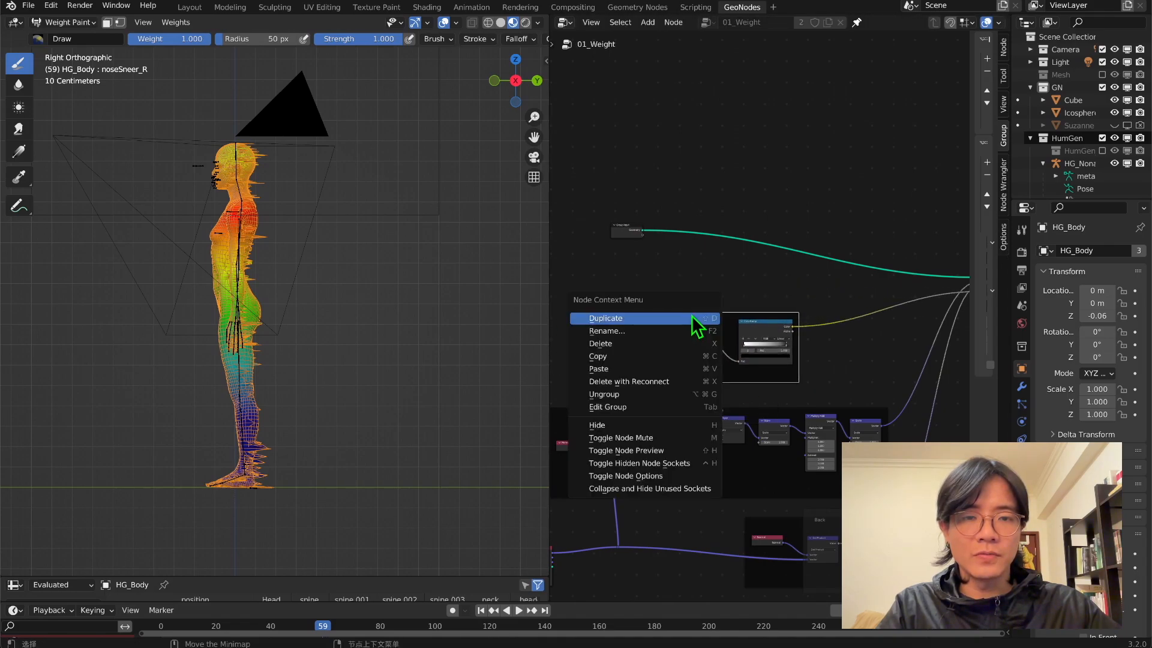
click(662, 331)
text(C)
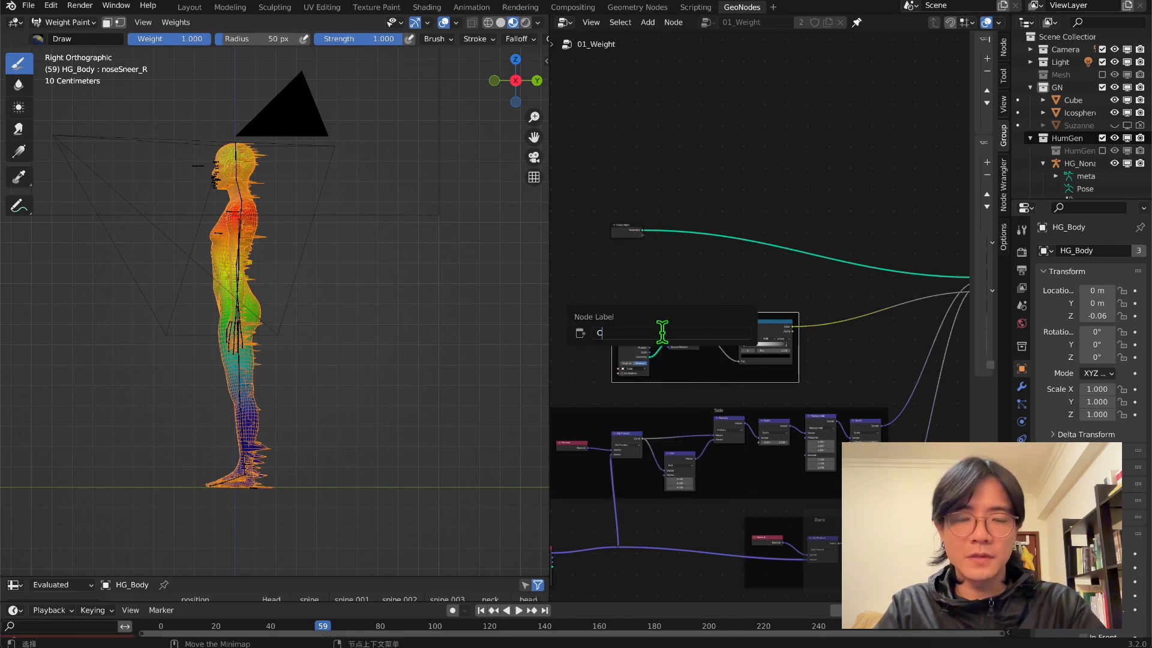
text(ut)
key(Return)
scroll(638, 224, down, 1)
drag(641, 243, 643, 270)
Widen the node editor's sidebar and the properties editor, and show HG_Body's modifier stack.
middle_drag(790, 331, 637, 301)
scroll(906, 346, up, 3)
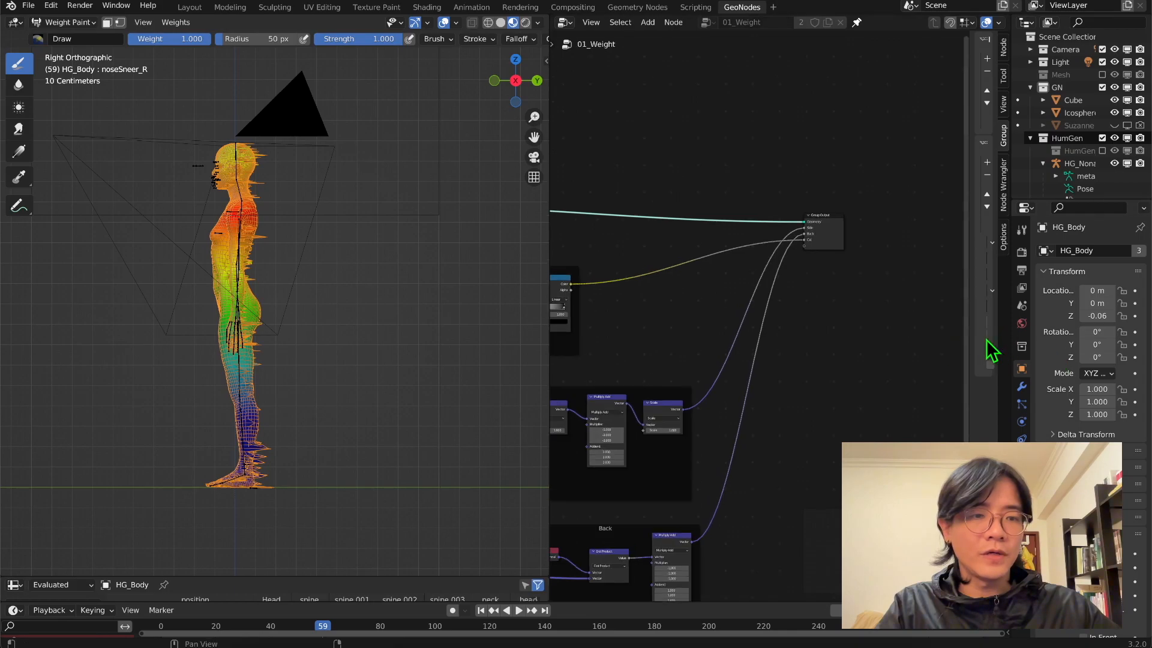
drag(967, 296, 893, 311)
drag(1009, 332, 934, 333)
click(948, 386)
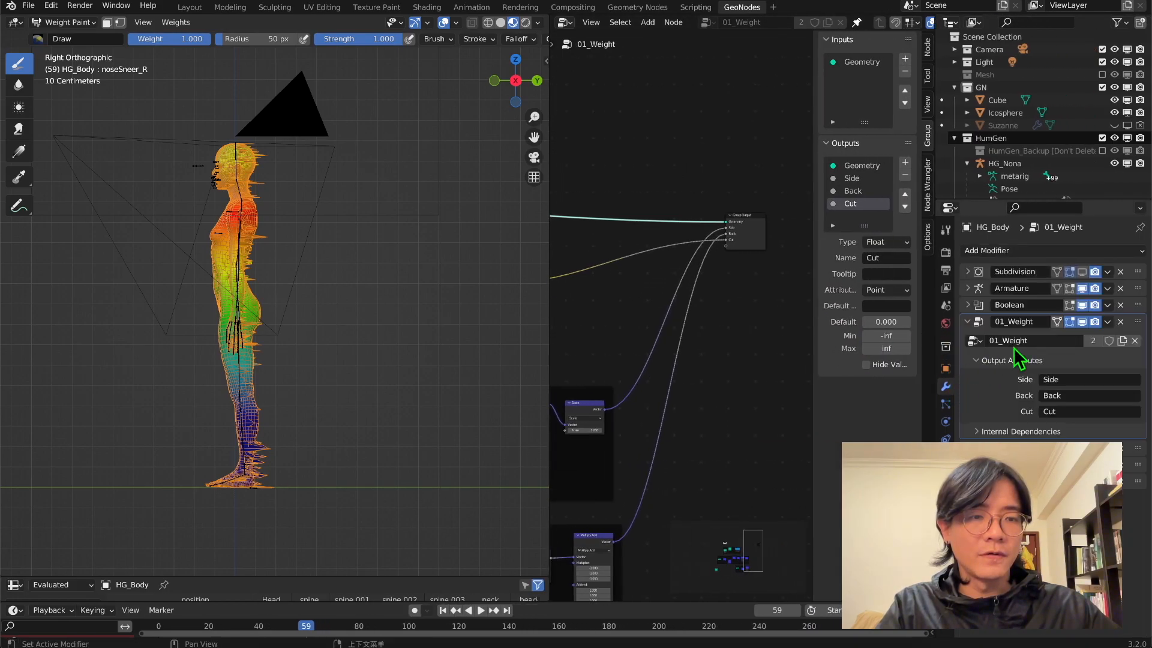
Collapse the 01_Weight modifier, bring up the 02_Offset node group and add a new group input named Cut.
click(975, 324)
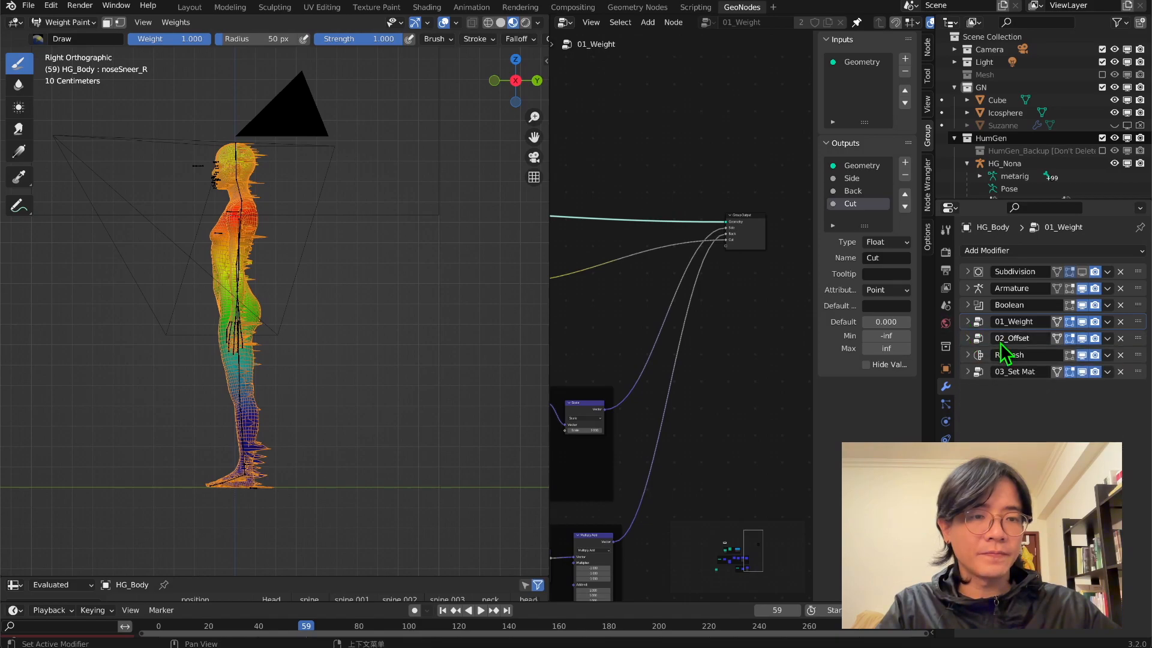
click(996, 337)
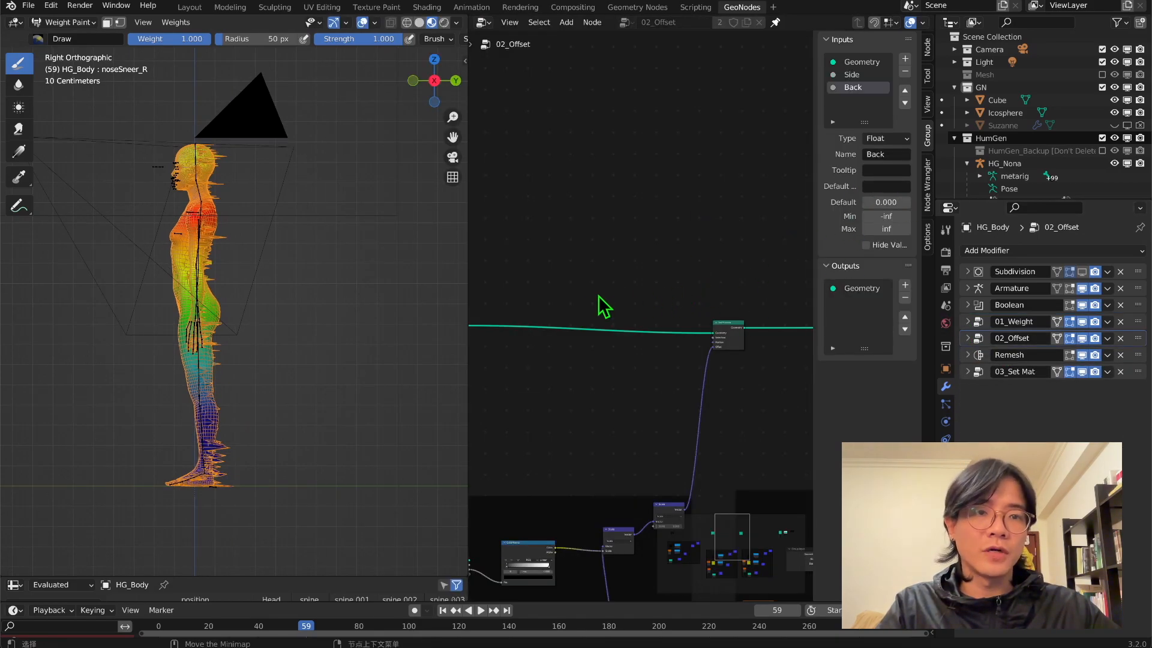
scroll(672, 258, down, 2)
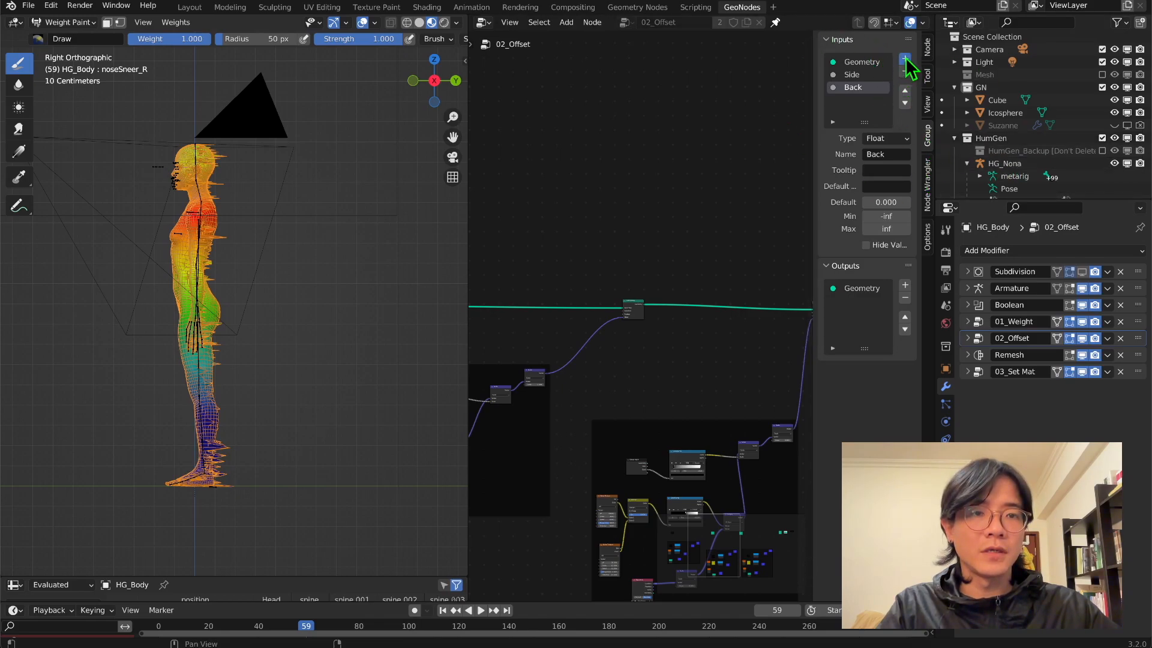
click(905, 59)
text(Cut)
key(Return)
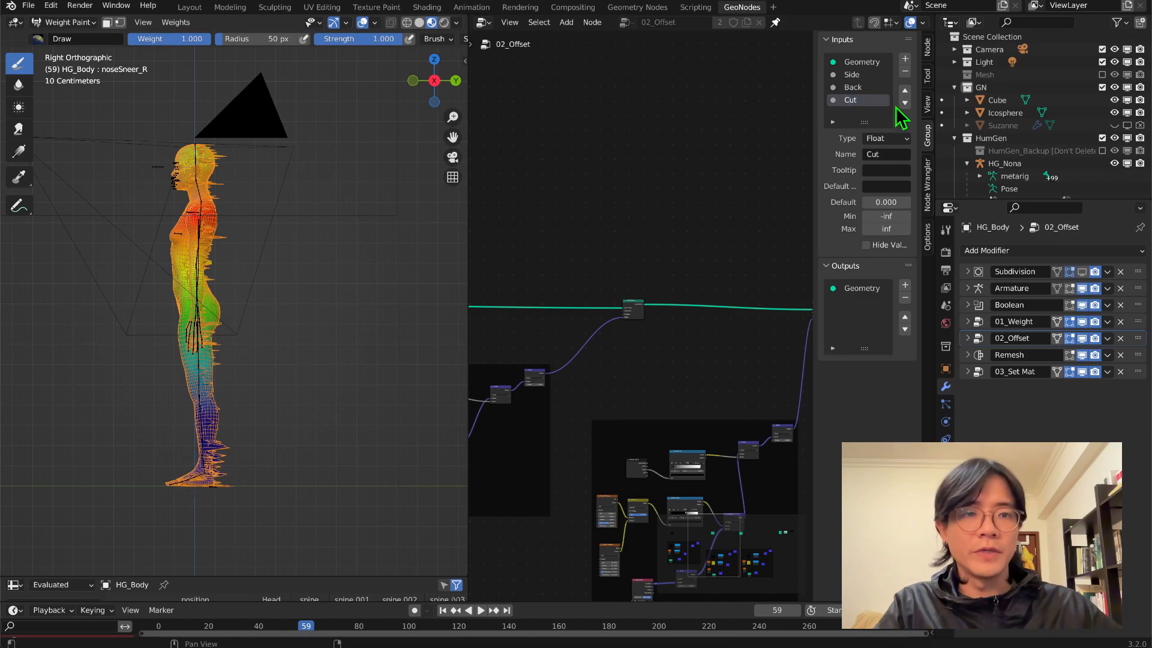
Assign the Cut attribute to the 02_Offset modifier's Cut input and switch the body to Object Mode.
click(966, 338)
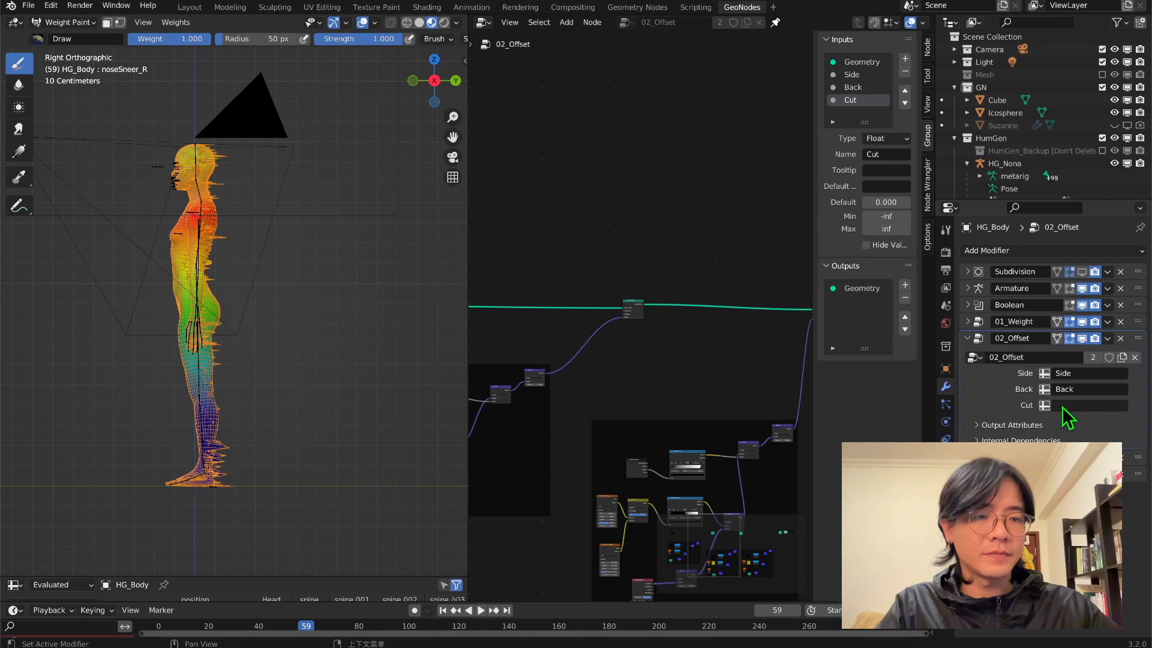
click(1062, 406)
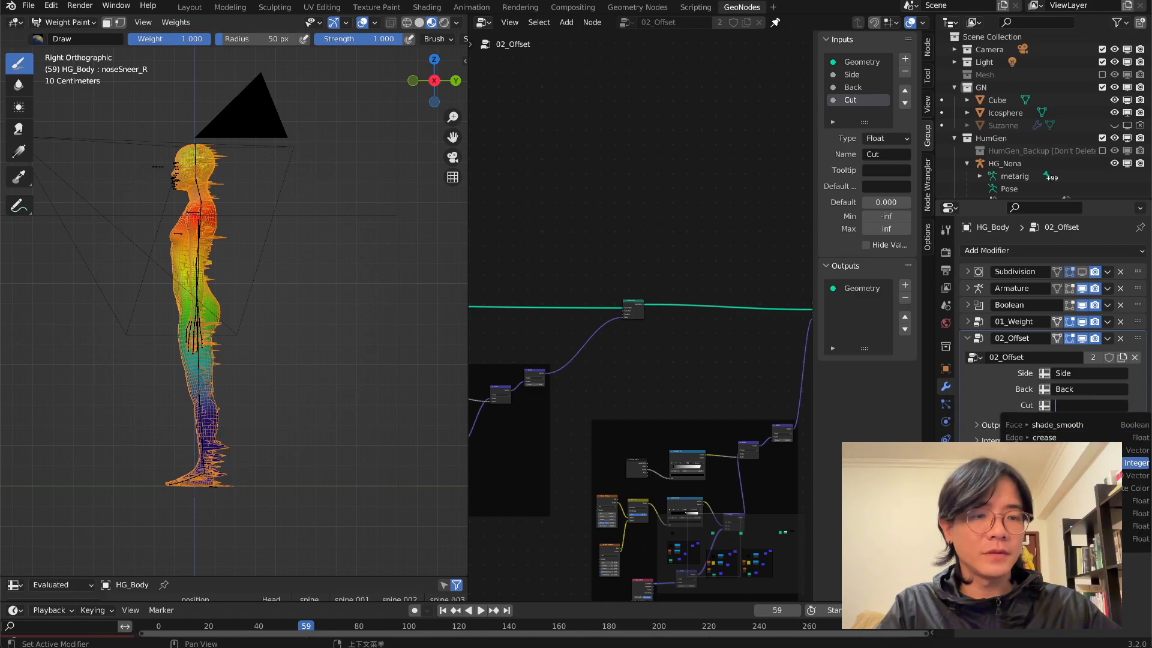
text(c)
key(BackSpace)
text(Cut)
click(1012, 425)
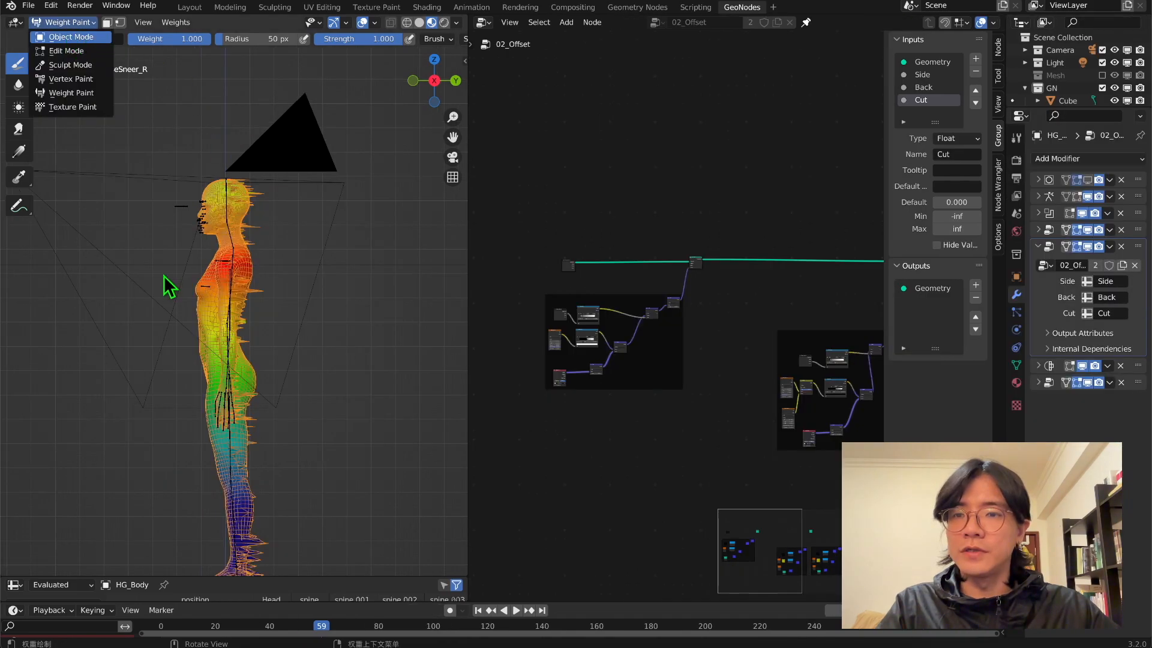
click(57, 48)
scroll(326, 352, up, 5)
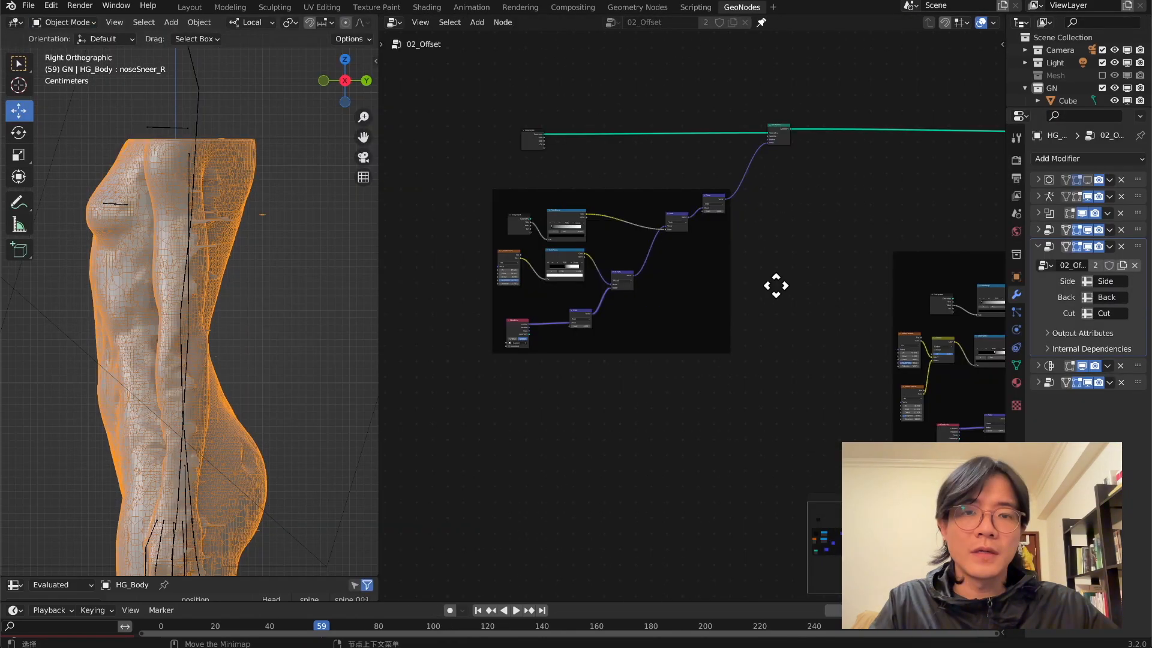
Duplicate the framed node group with two Noise Textures and place the copy beneath the first frame.
scroll(523, 237, up, 2)
drag(585, 124, 868, 423)
key(shift+d)
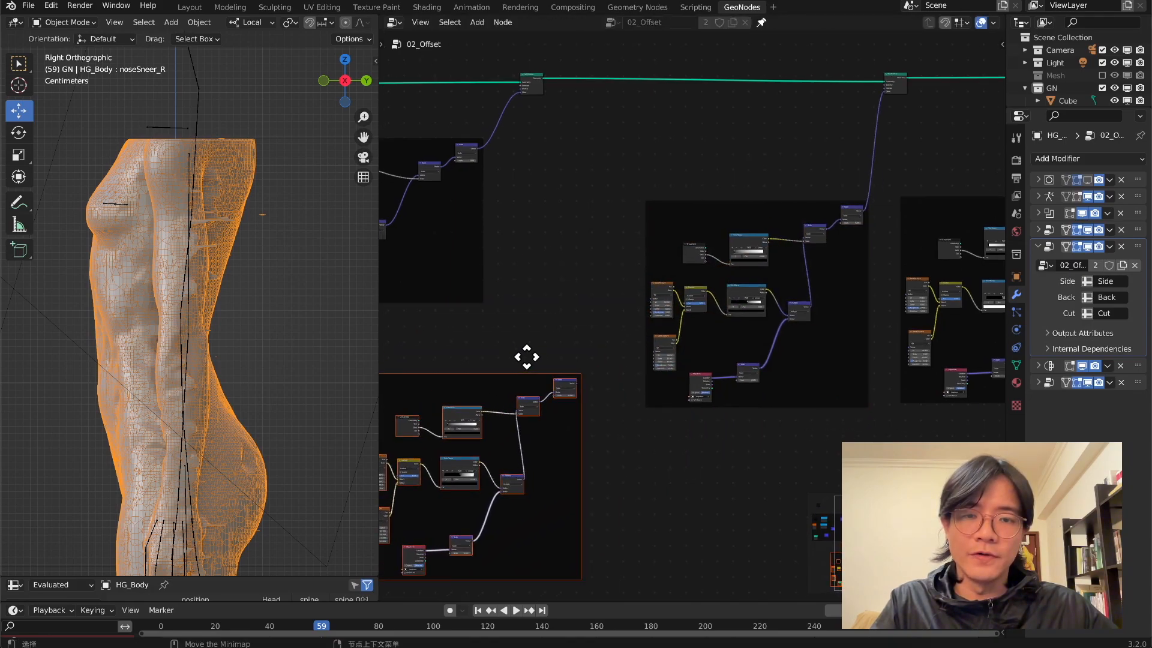
click(776, 294)
key(g)
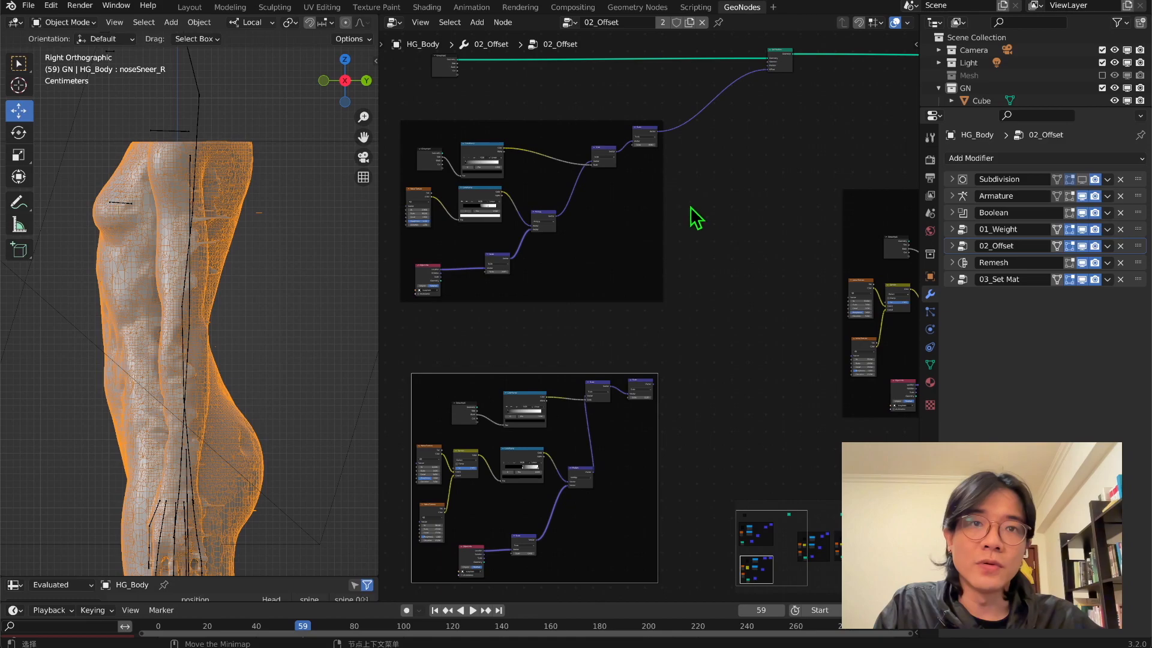
Insert a Vector Math Add node after the first frame's final Scale, and connect the copied frame's last Scale output to its second input.
key(shift+a)
click(699, 214)
text(math)
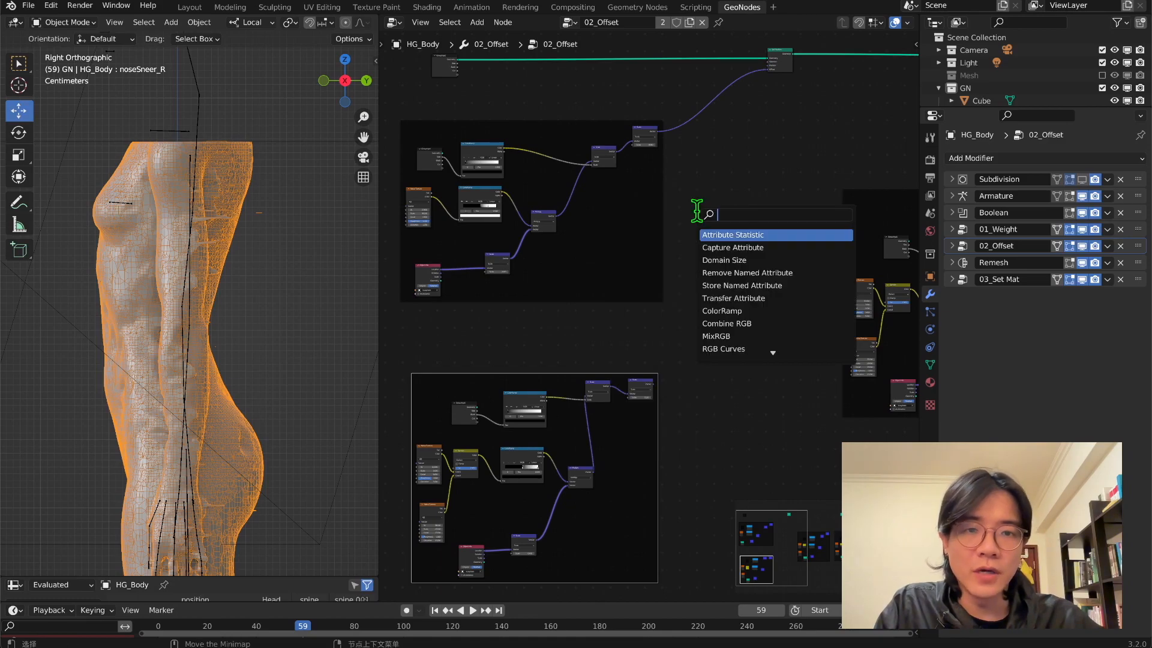
key(Down)
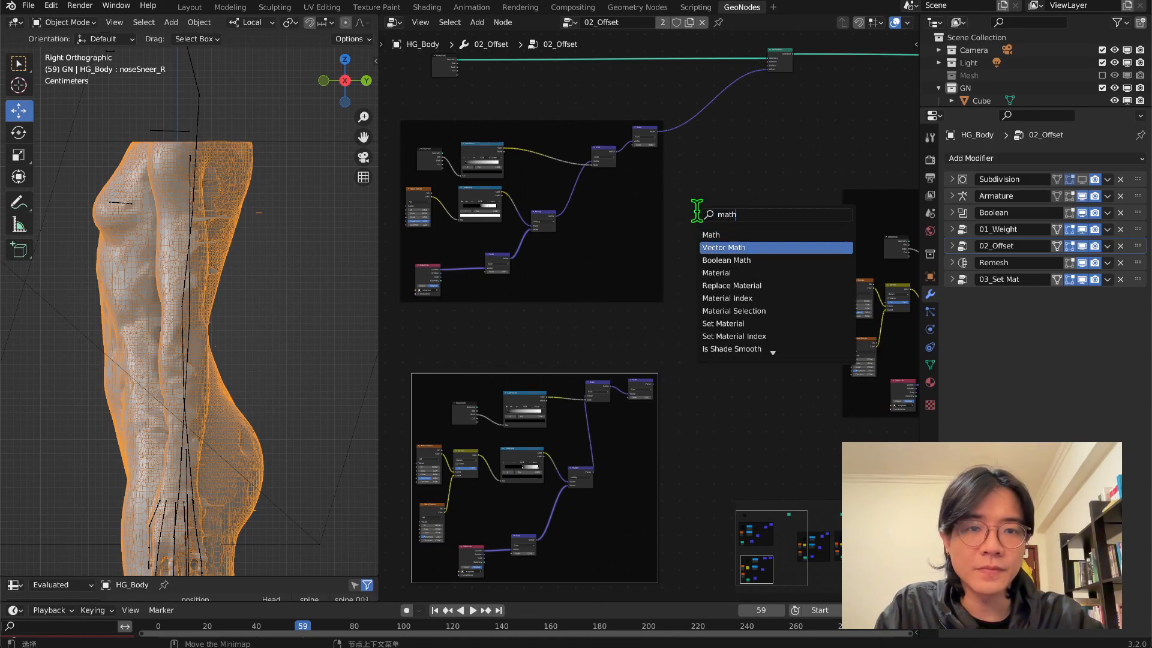
key(Return)
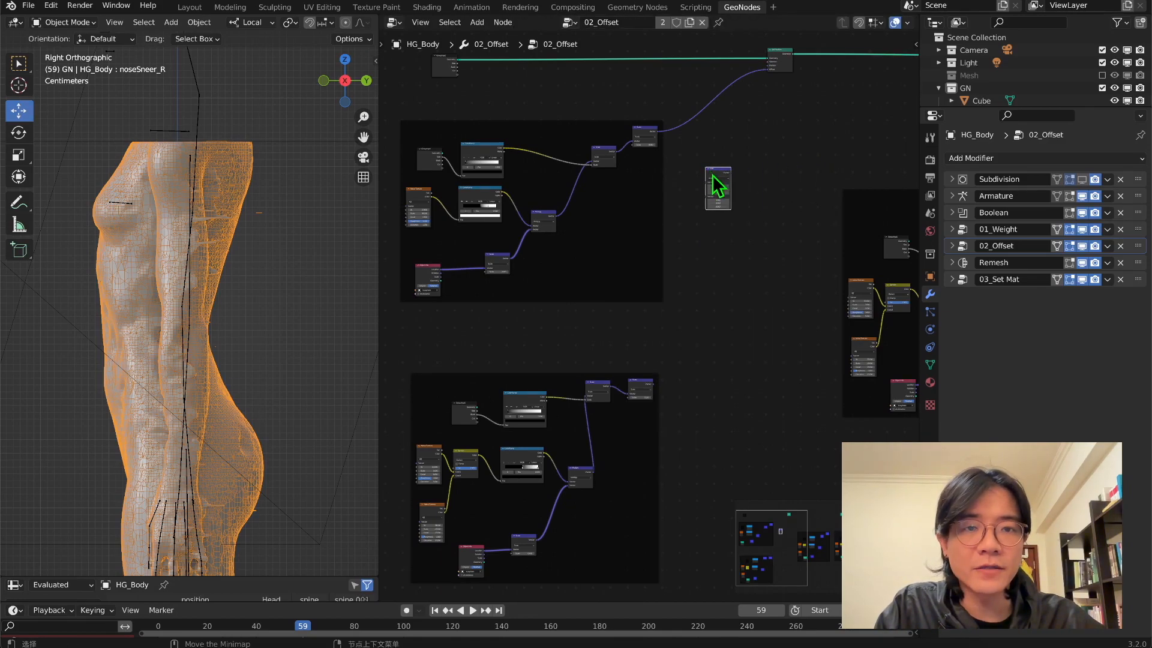
click(715, 108)
drag(715, 107, 700, 268)
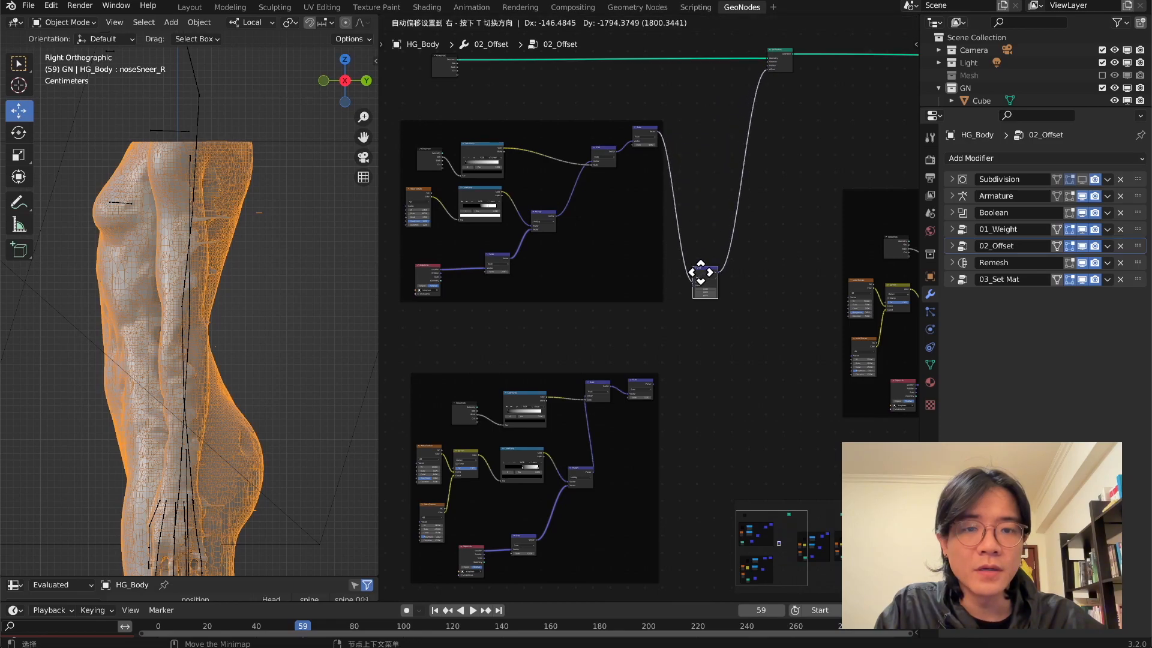
scroll(680, 334, up, 1)
drag(653, 404, 706, 278)
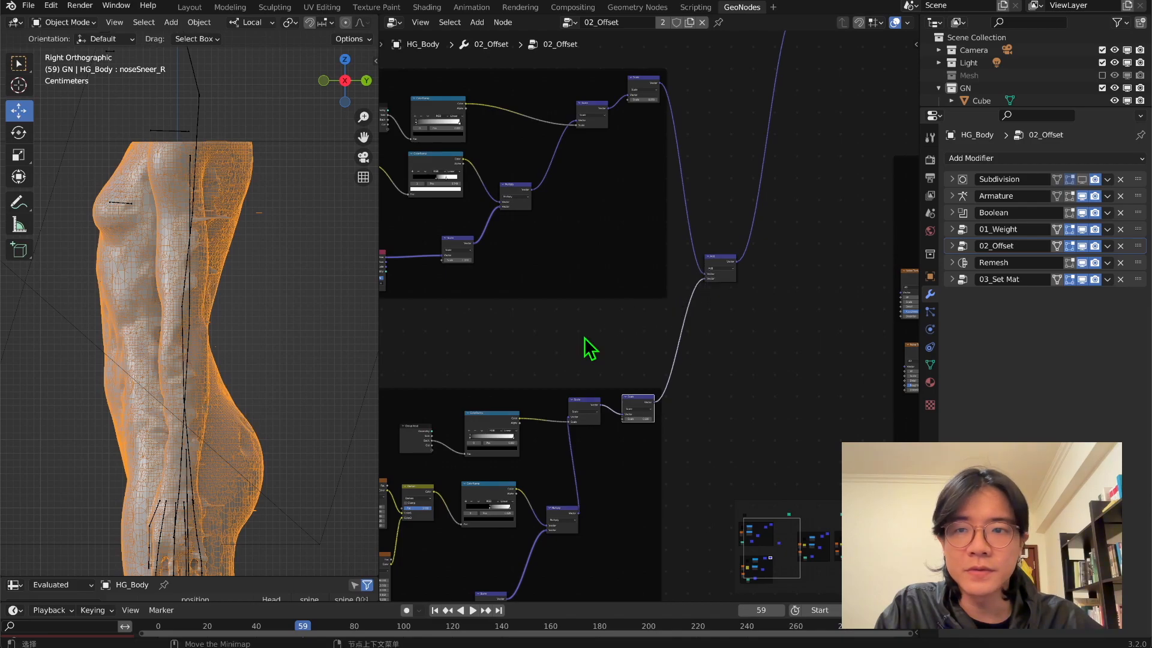
Set the last Scale node in the copied frame to a factor of 1.
scroll(697, 379, up, 4)
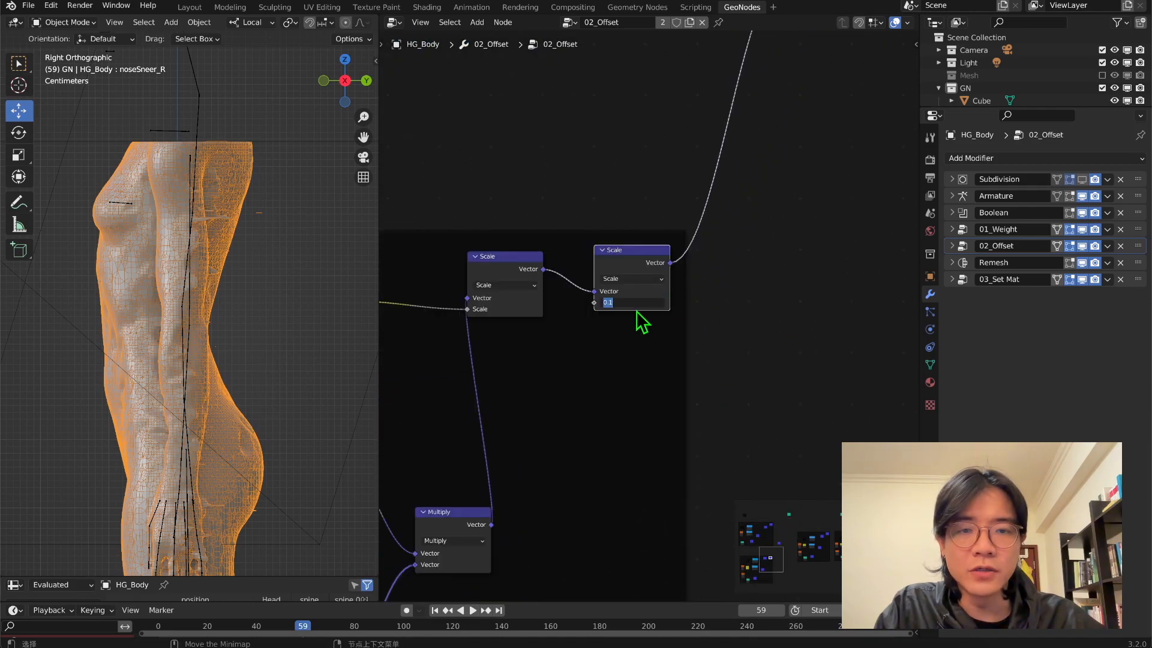
click(629, 302)
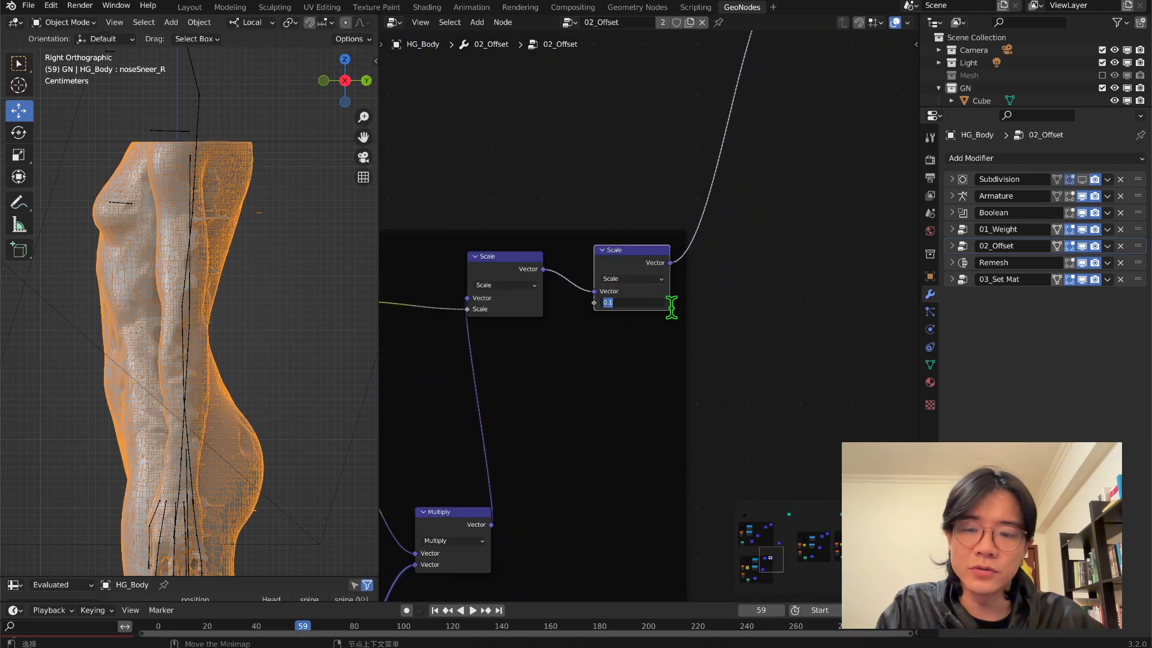
key(Return)
scroll(644, 307, down, 3)
middle_drag(695, 327, 705, 190)
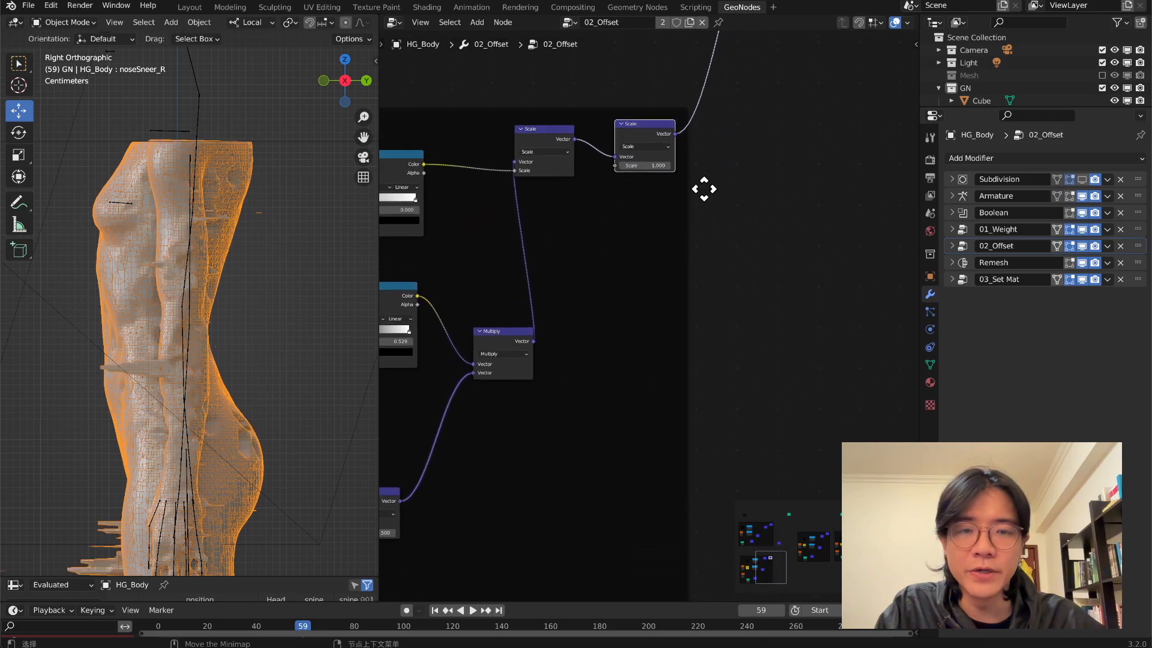
Set the factor of the Scale node fed by the Icosphere's location in the copied frame to -0.5.
scroll(291, 270, down, 3)
middle_drag(292, 280, 161, 313)
scroll(463, 435, down, 1)
middle_drag(463, 434, 630, 354)
scroll(580, 430, up, 2)
middle_drag(577, 421, 614, 347)
drag(596, 323, 592, 327)
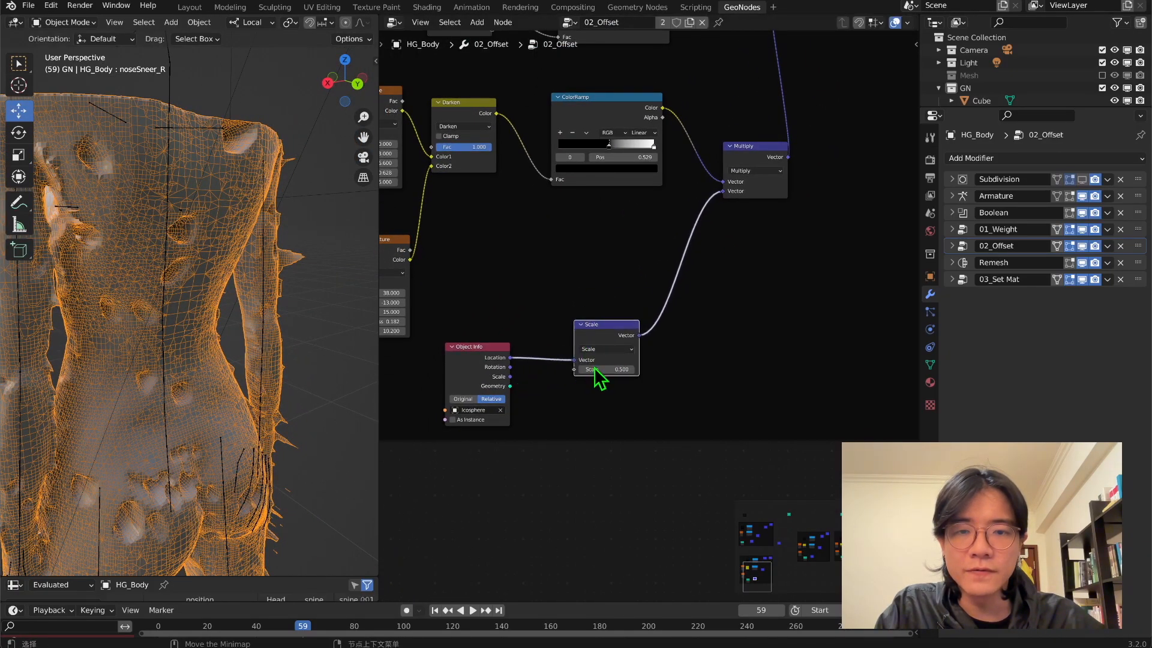
click(603, 369)
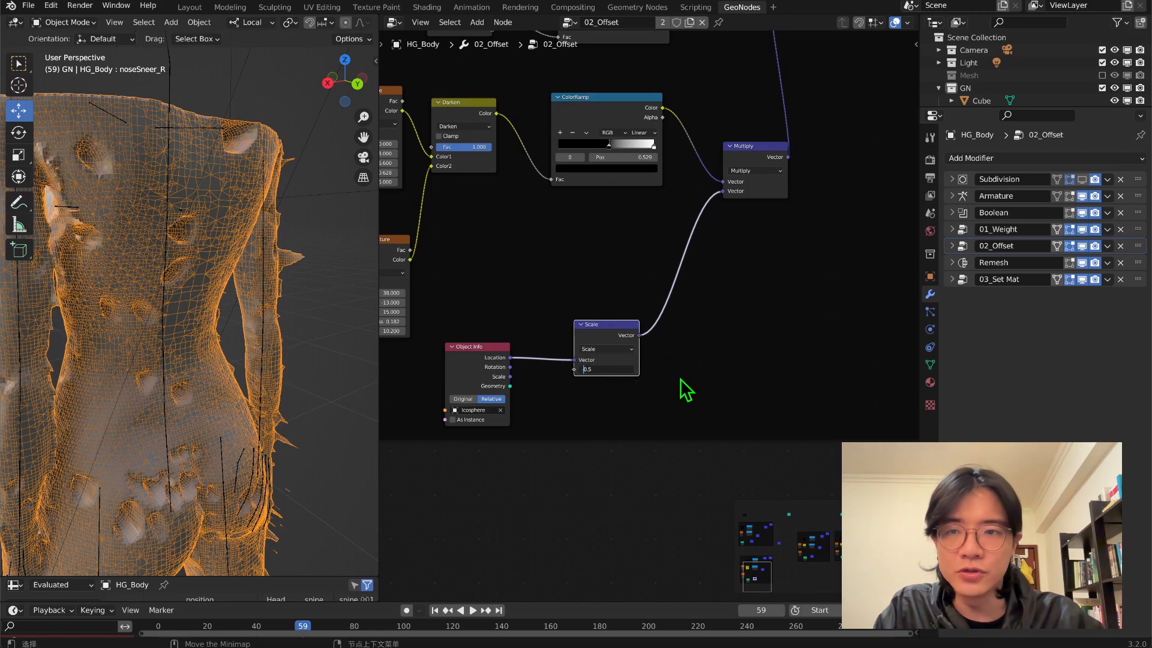
text(-)
key(Return)
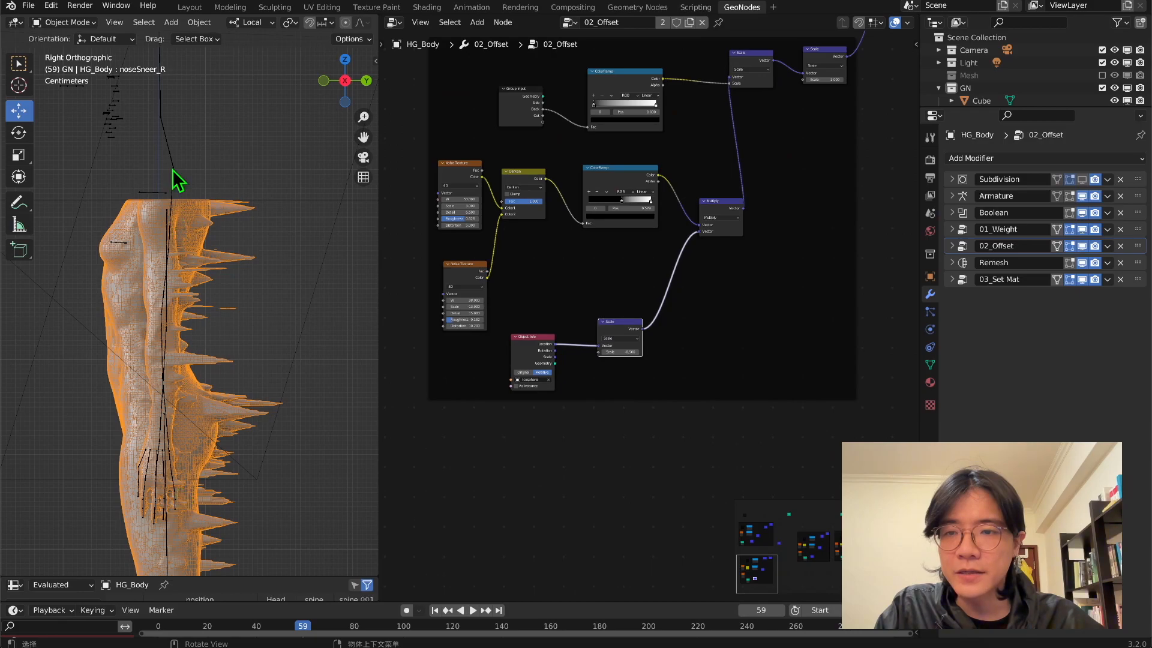
Set the black stop of the copied frame's lower ColorRamp to position 0.457 and check the spikes from several angles.
scroll(695, 386, up, 4)
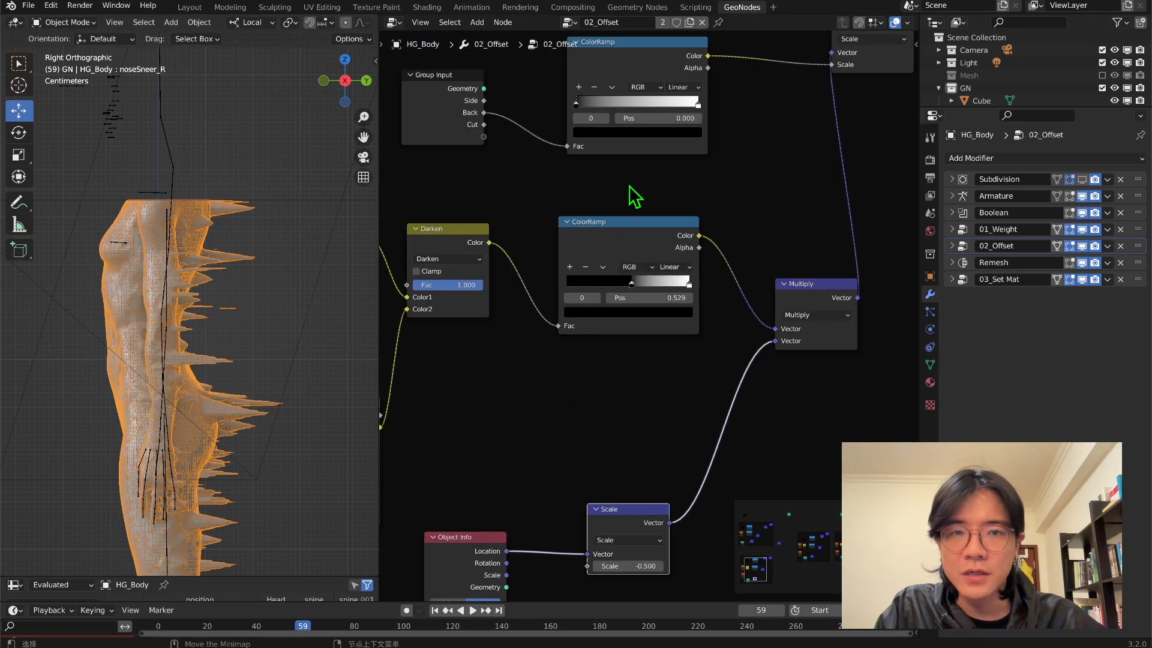
drag(617, 328, 615, 328)
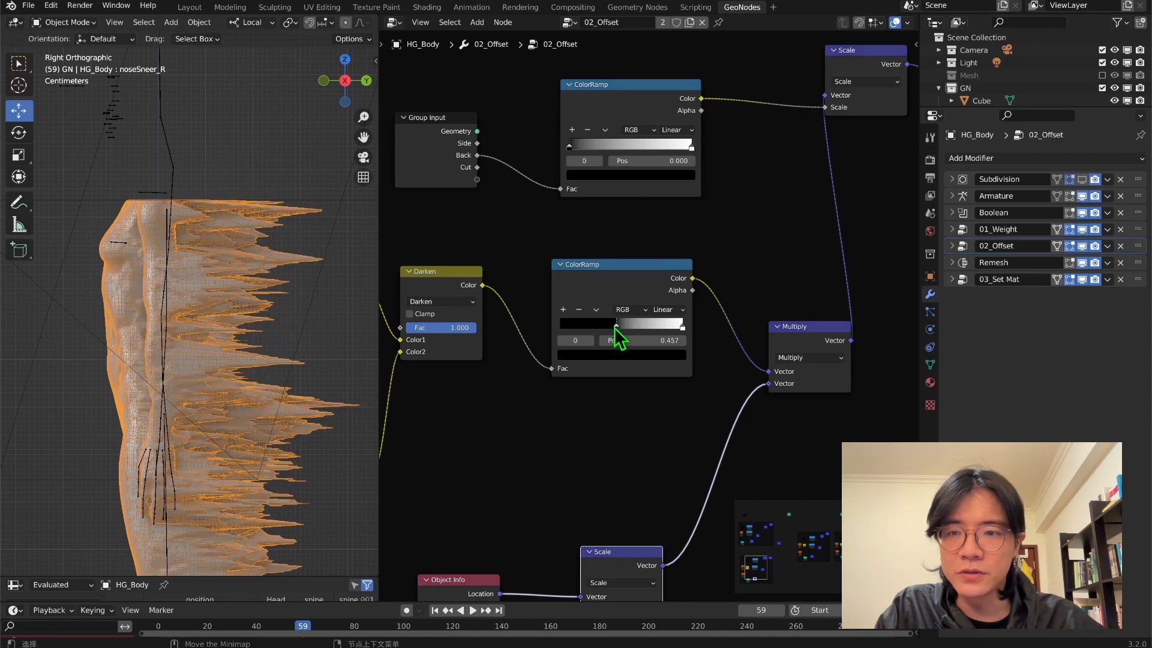
middle_drag(246, 270, 204, 297)
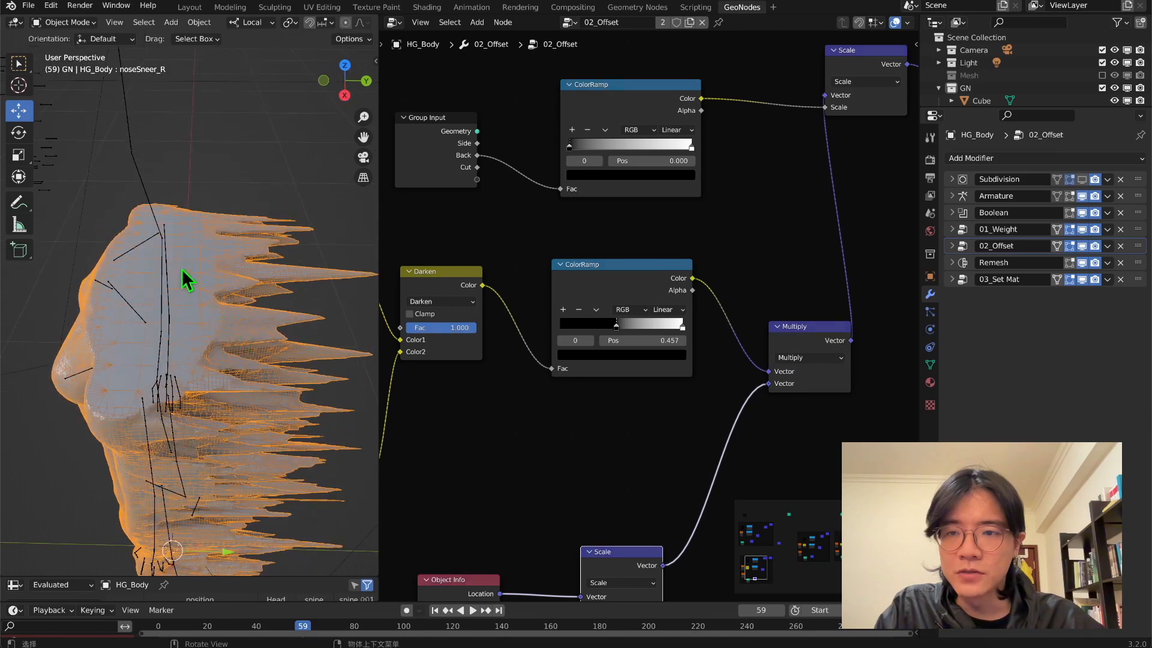
middle_drag(250, 368, 180, 155)
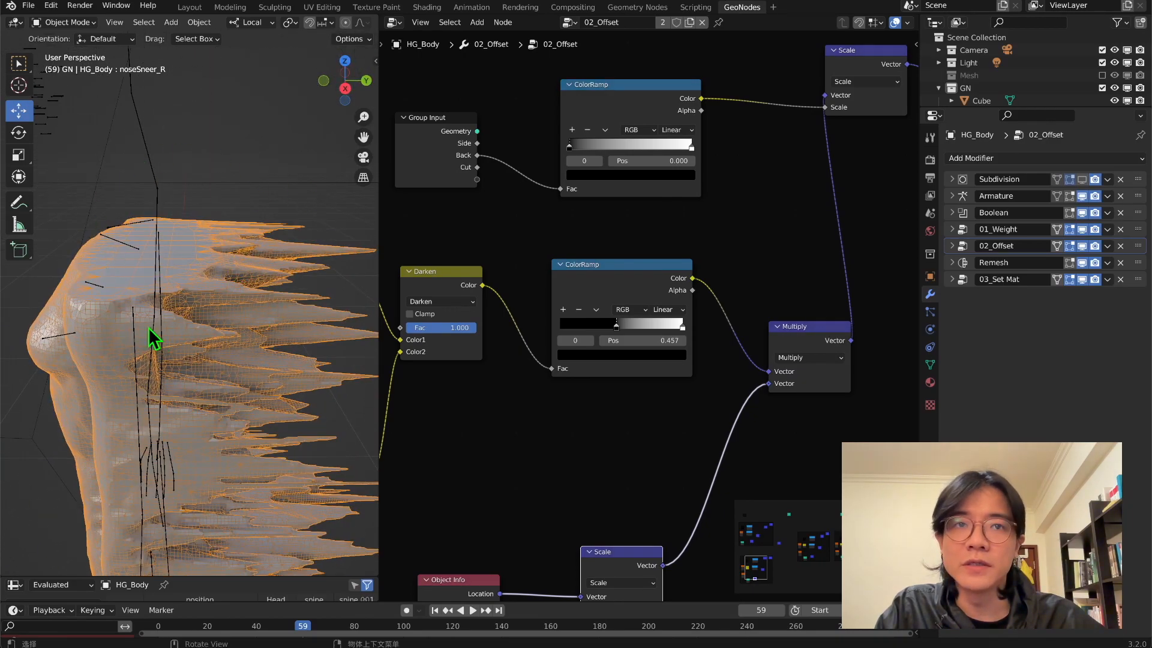
middle_drag(260, 300, 168, 337)
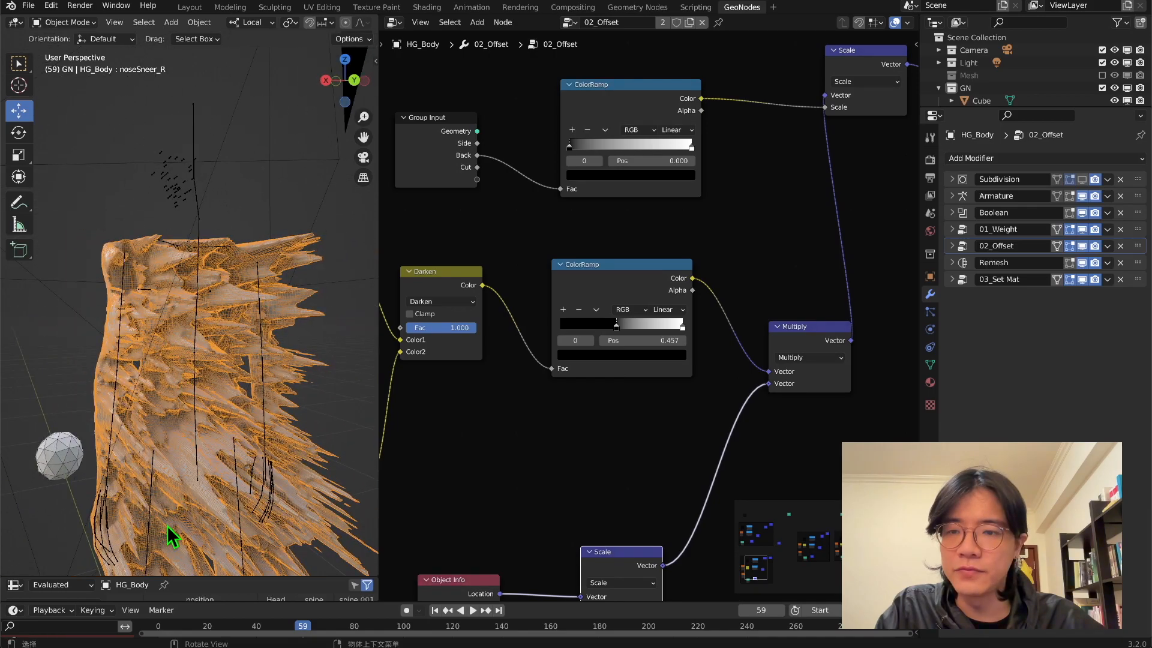
middle_drag(200, 422, 294, 436)
middle_drag(189, 431, 238, 96)
middle_drag(174, 262, 215, 291)
scroll(214, 291, down, 4)
click(345, 80)
scroll(654, 264, down, 4)
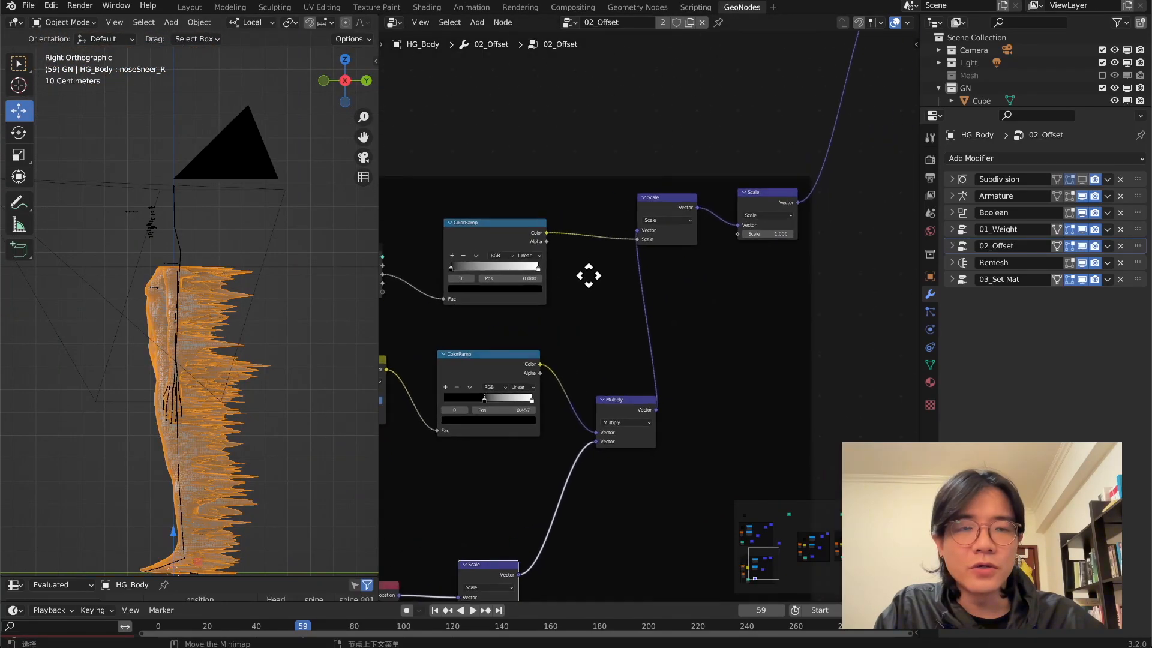
scroll(483, 240, up, 2)
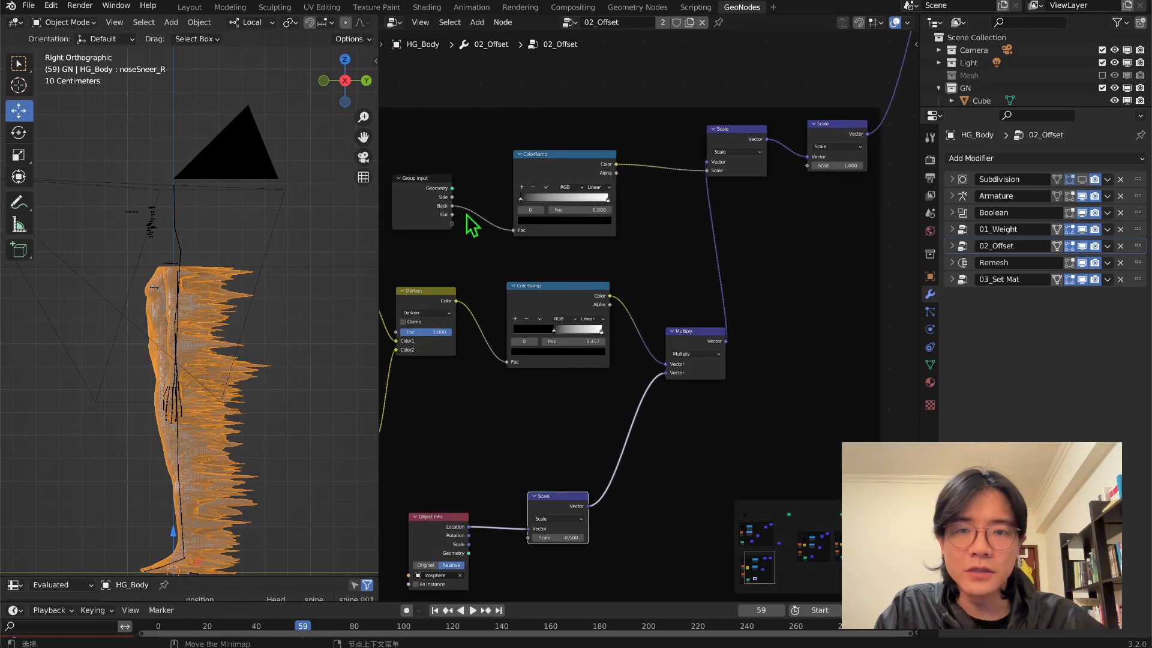
drag(452, 215, 569, 252)
key(Escape)
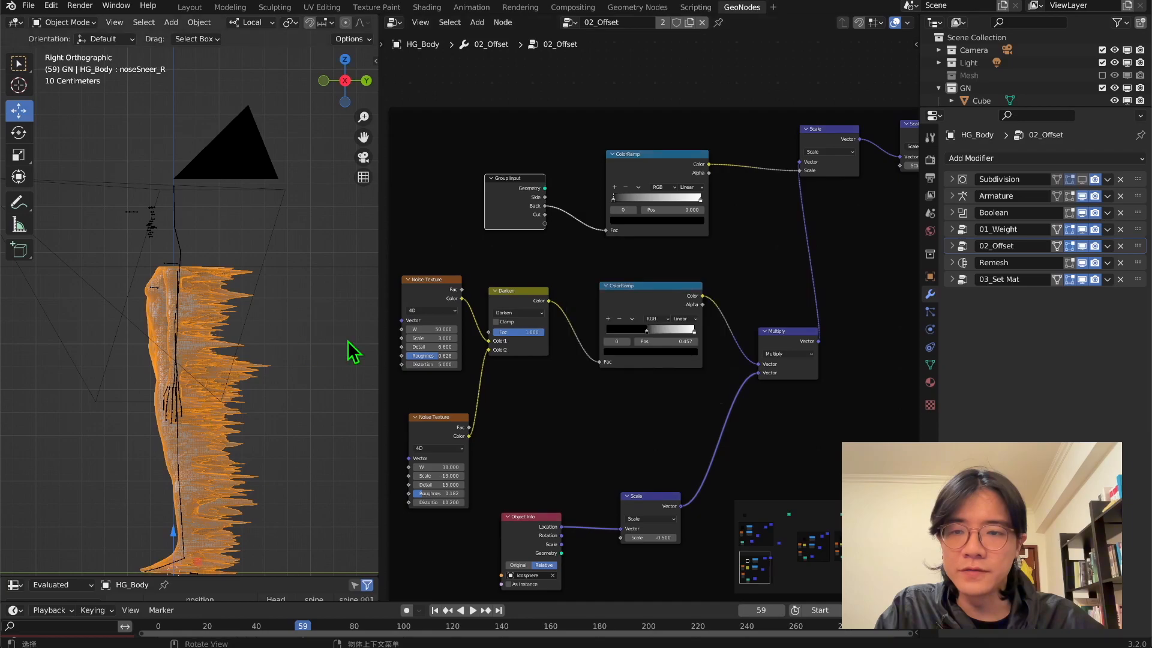
Duplicate the copied frame's last Scale node and insert the duplicate at the end of the vector chain.
middle_drag(696, 233, 469, 294)
drag(702, 188, 672, 200)
key(shift+d)
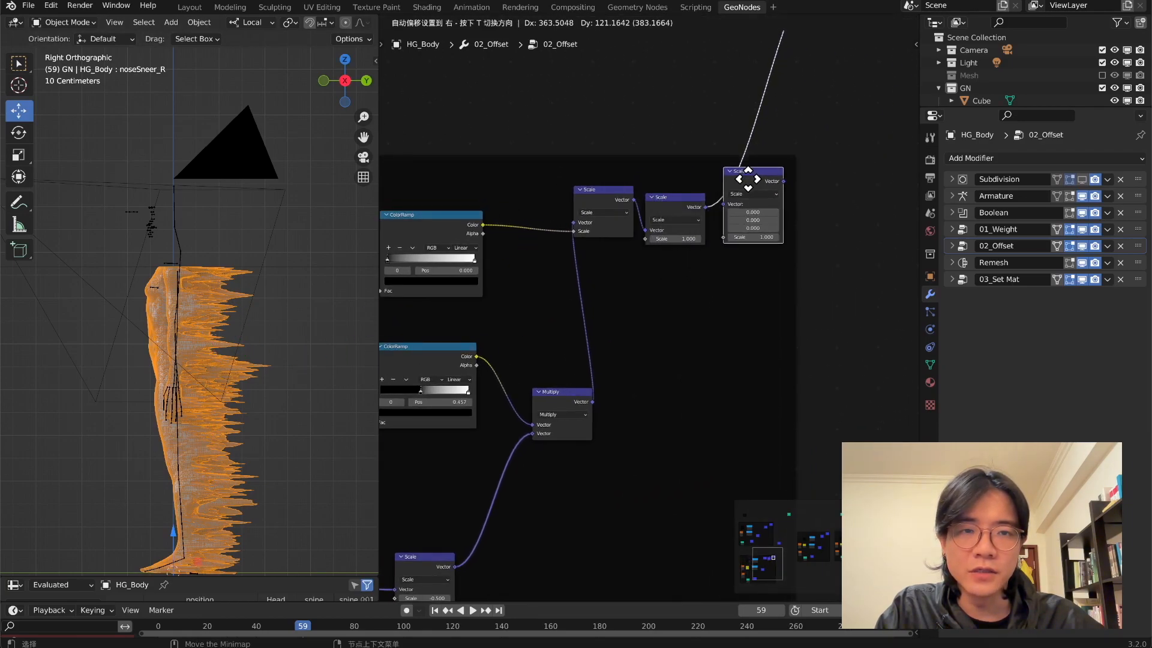
click(755, 261)
drag(774, 180, 774, 216)
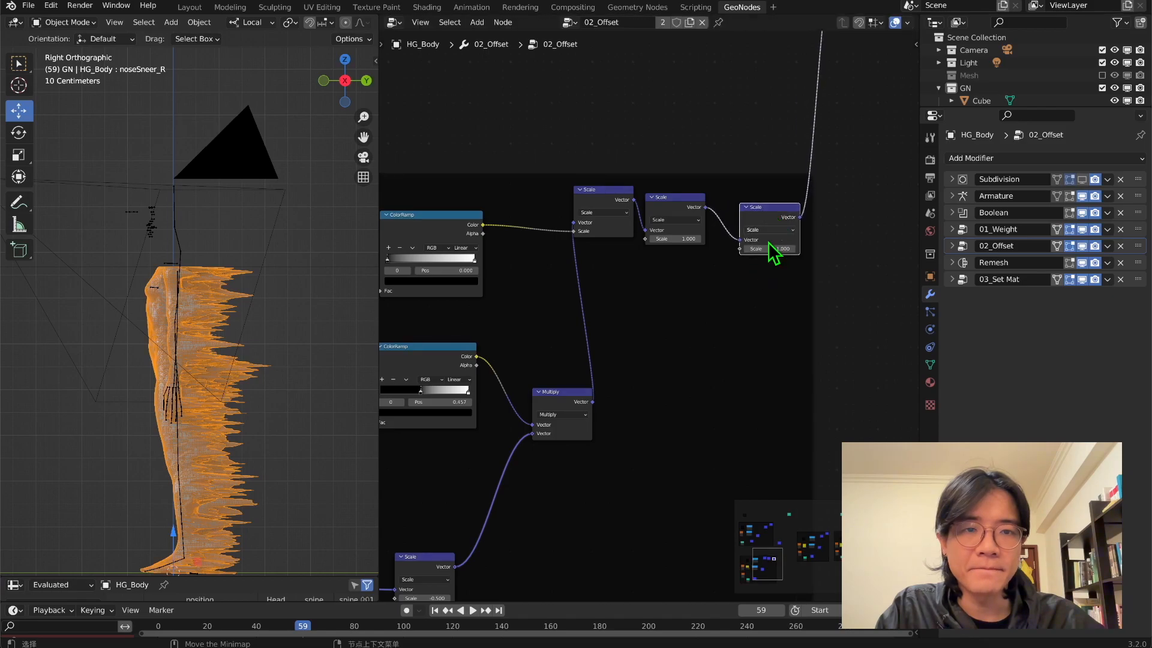
Connect the Group Input's Cut output to the new Scale node's factor and move that node down.
middle_drag(672, 334, 746, 270)
drag(393, 212, 812, 185)
shift+middle_drag(199, 569, 203, 453)
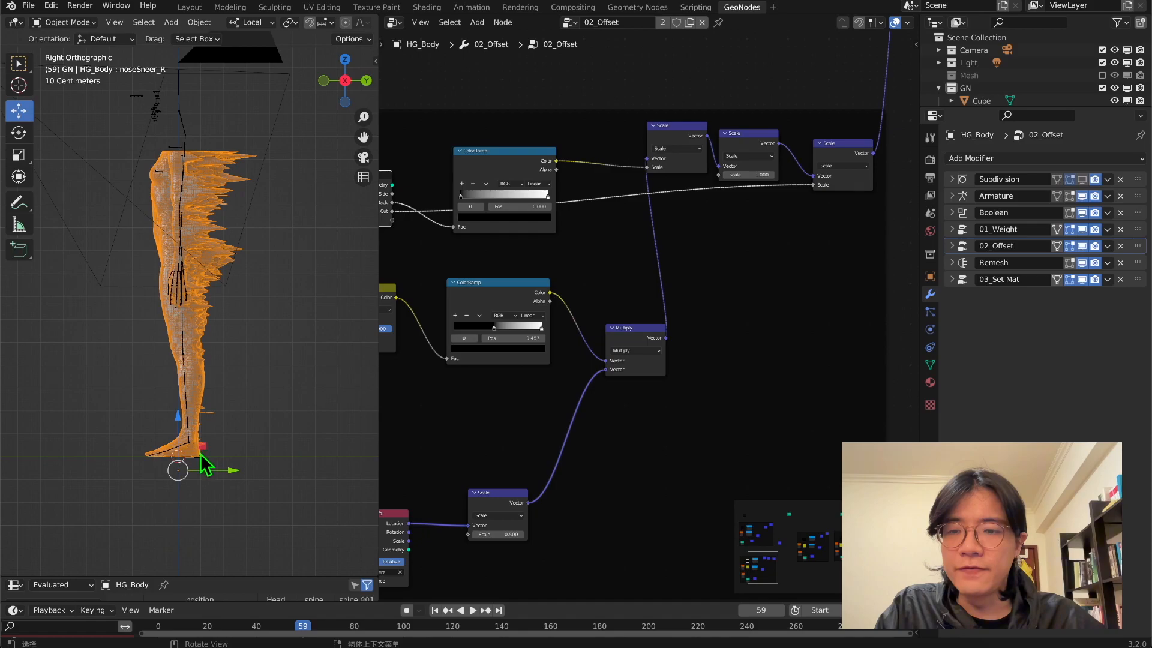
middle_drag(746, 237, 735, 274)
drag(818, 193, 782, 340)
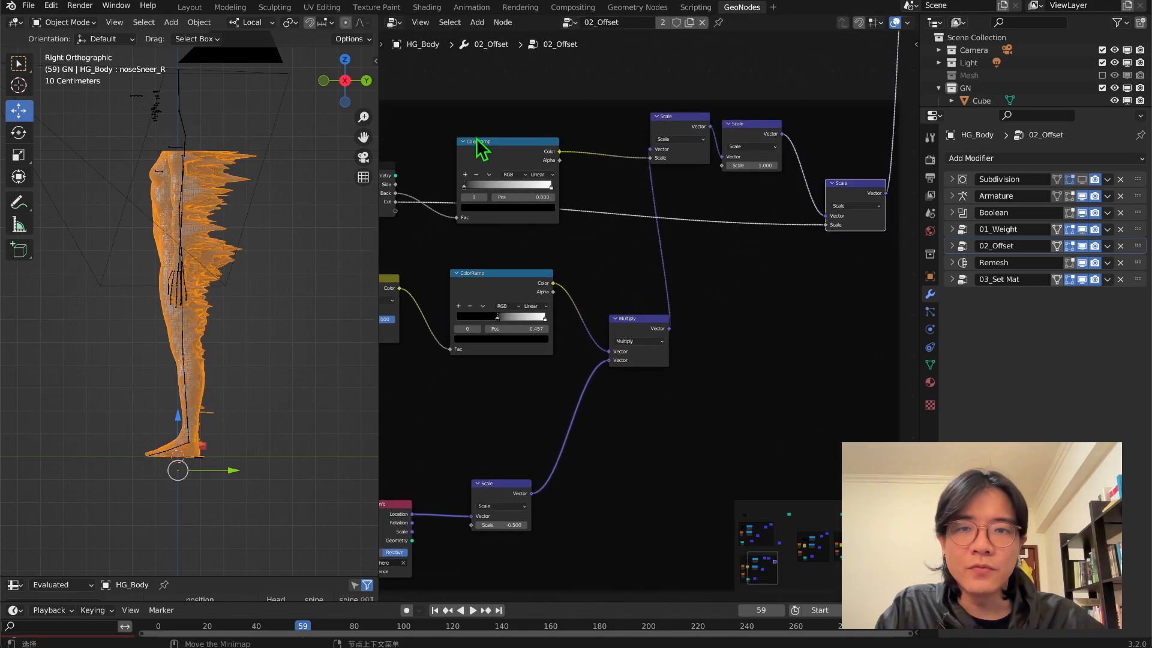
Duplicate the copied frame's upper ColorRamp and place the duplicate in the empty space beneath the Multiply node.
drag(501, 141, 502, 132)
key(shift+d)
click(673, 458)
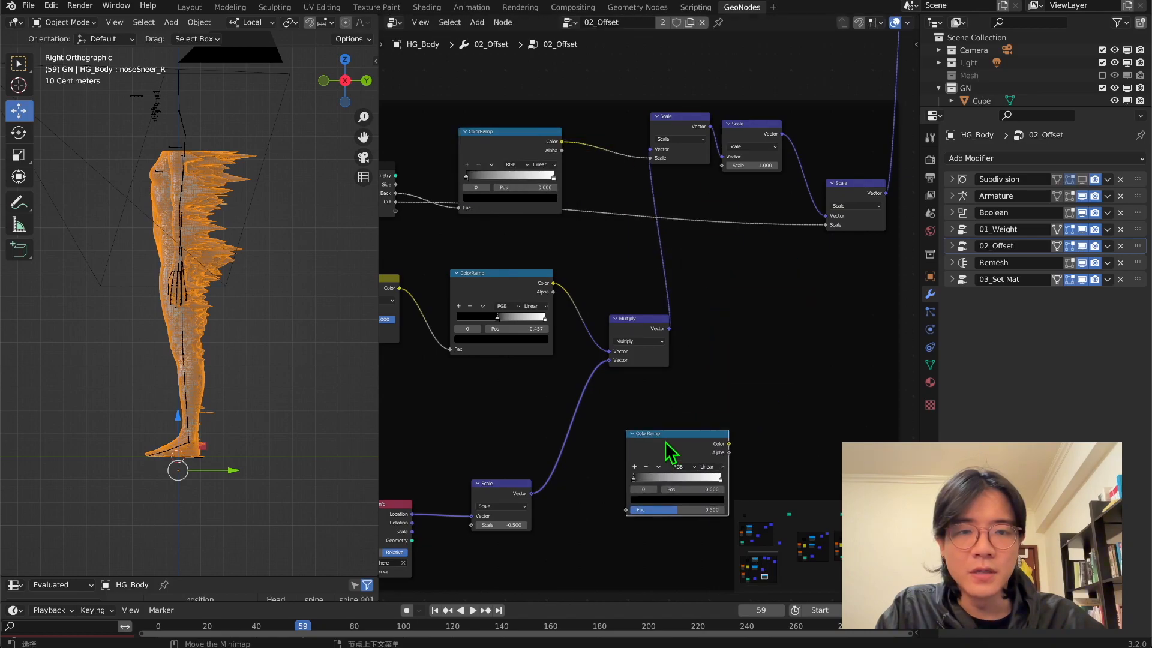
Insert a Float Curve node between the Group Input's Cut output and the last Scale node's factor, feeding Cut into the curve's Value input.
middle_drag(743, 290, 681, 167)
key(shift+a)
click(685, 174)
text(fc)
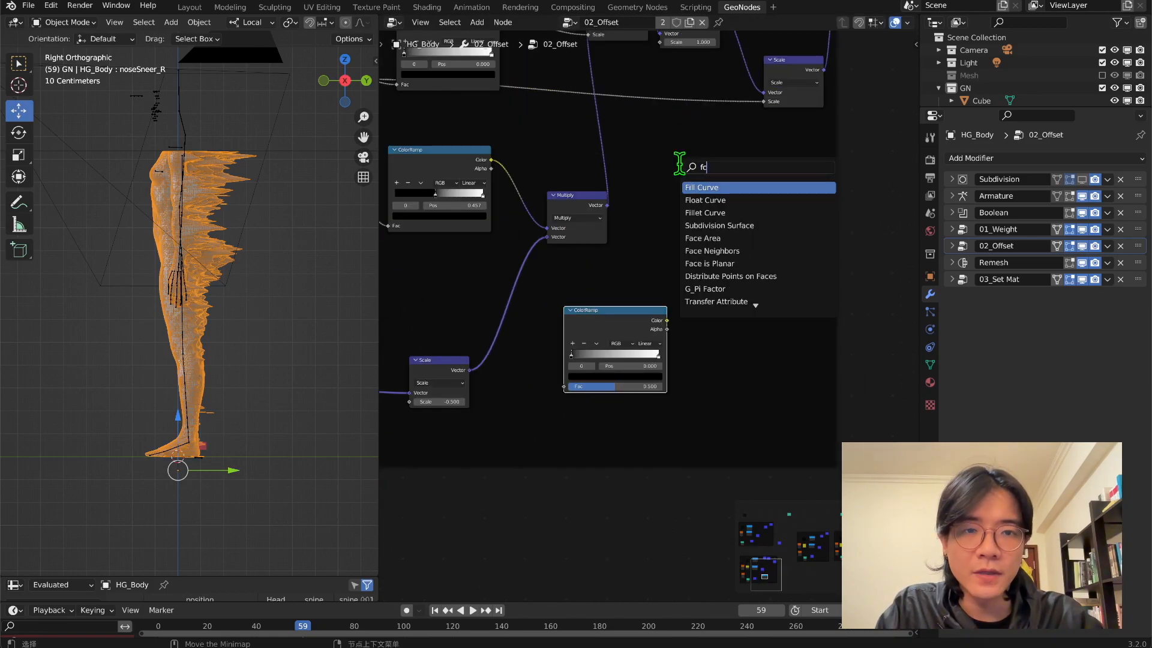
key(Down)
key(Return)
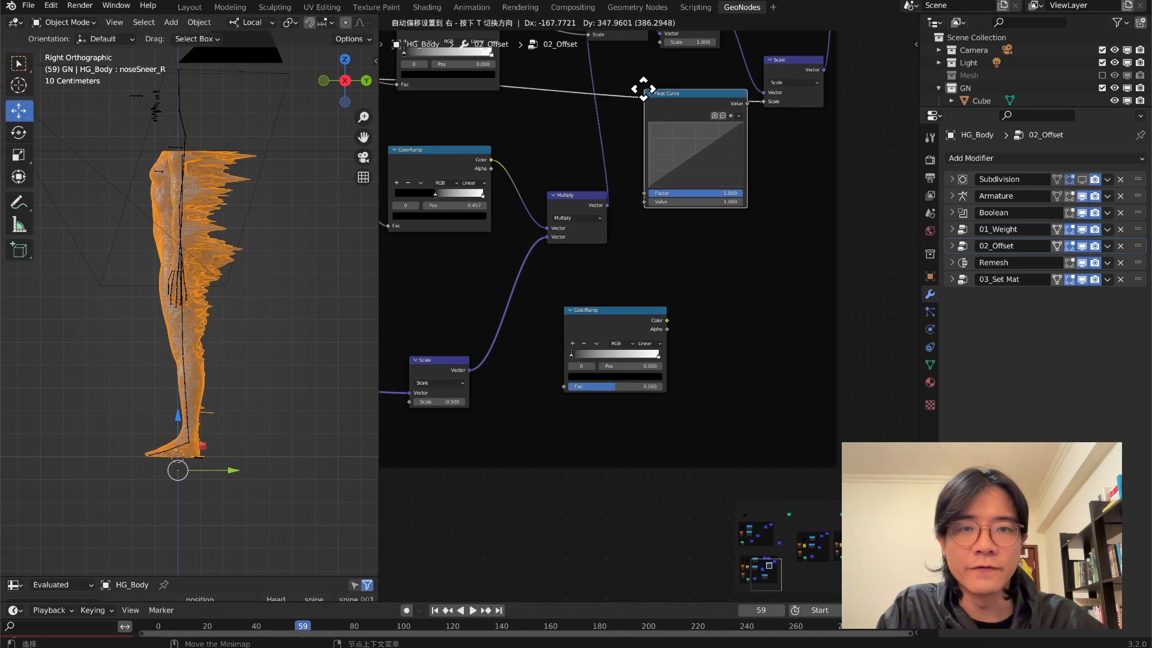
click(658, 78)
scroll(761, 176, up, 2)
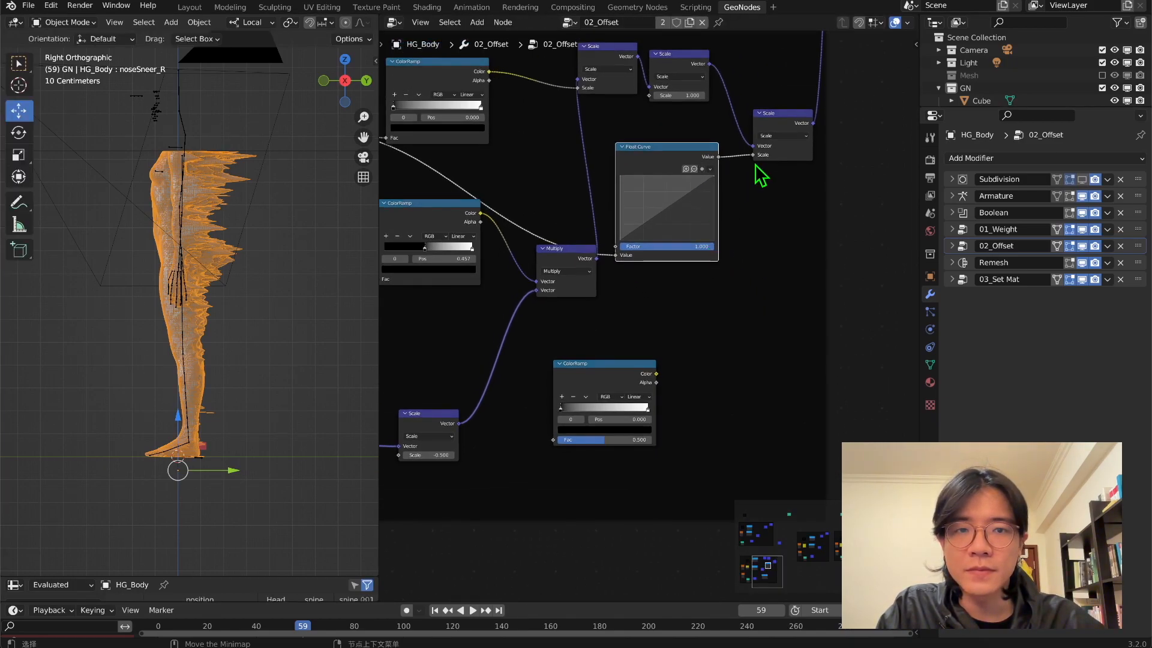
Add a control point to the Float Curve and place it near 0.946, 0.066 so the spikes concentrate at the cut edge.
click(665, 208)
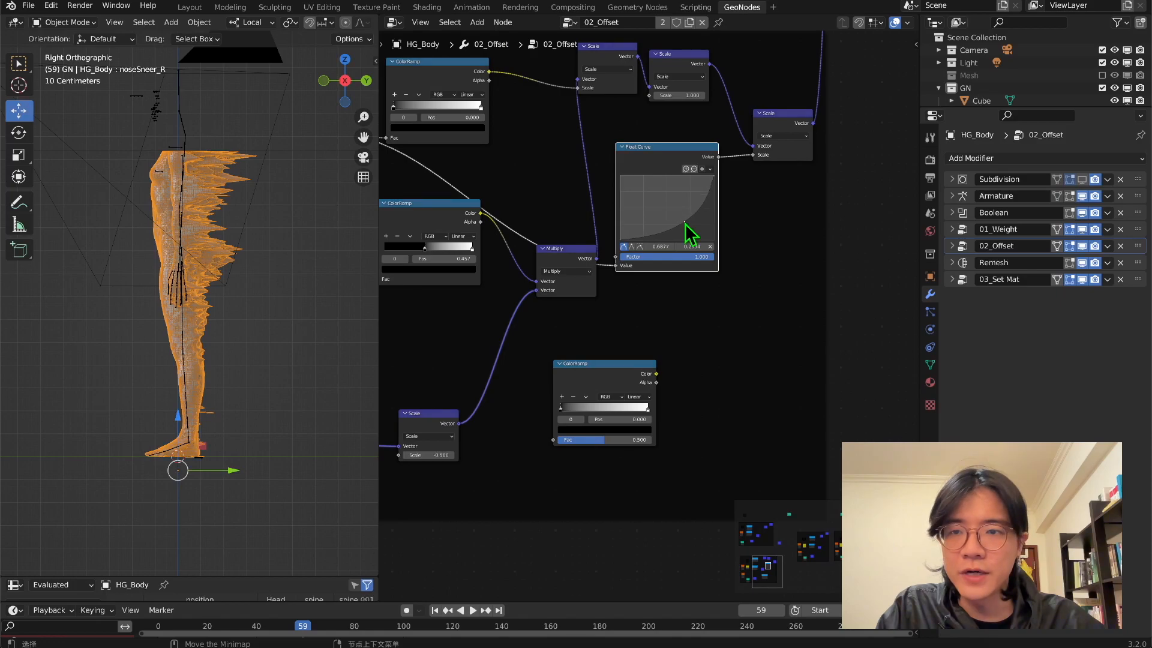
drag(685, 222, 690, 232)
scroll(696, 209, up, 2)
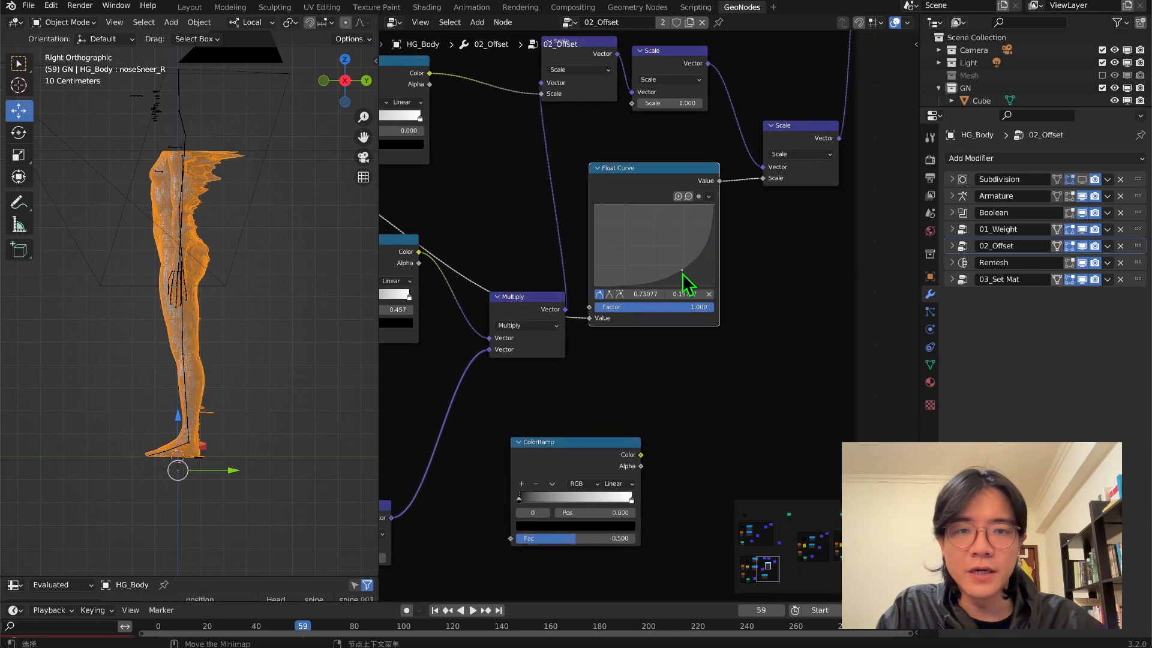
drag(684, 272, 690, 277)
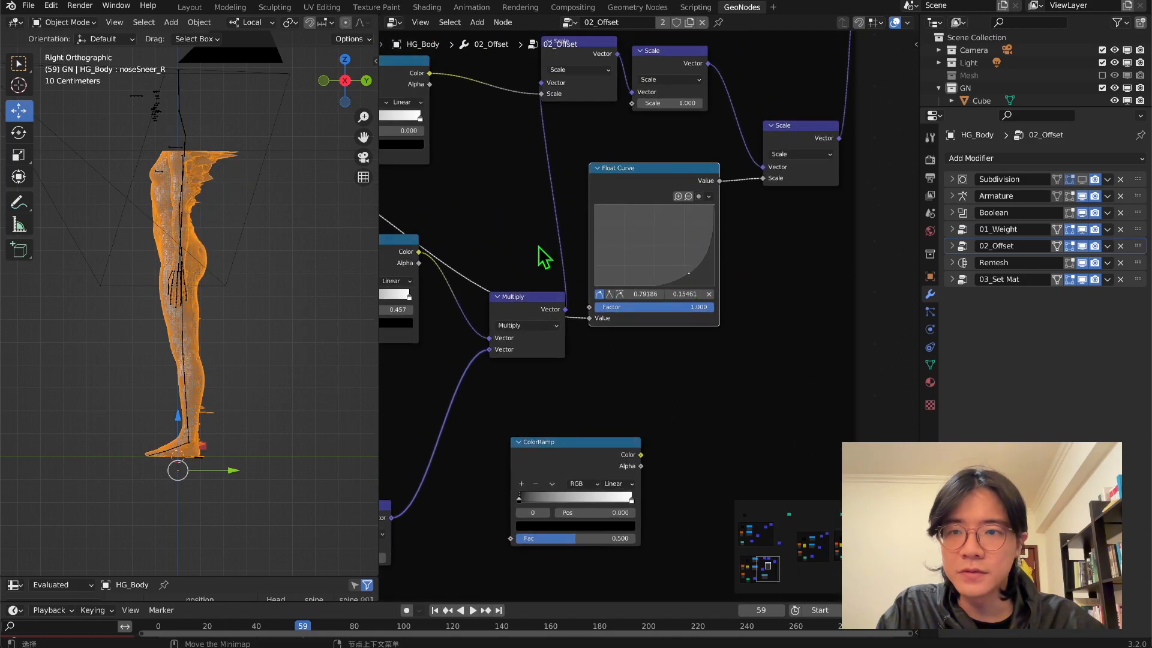
scroll(204, 120, up, 3)
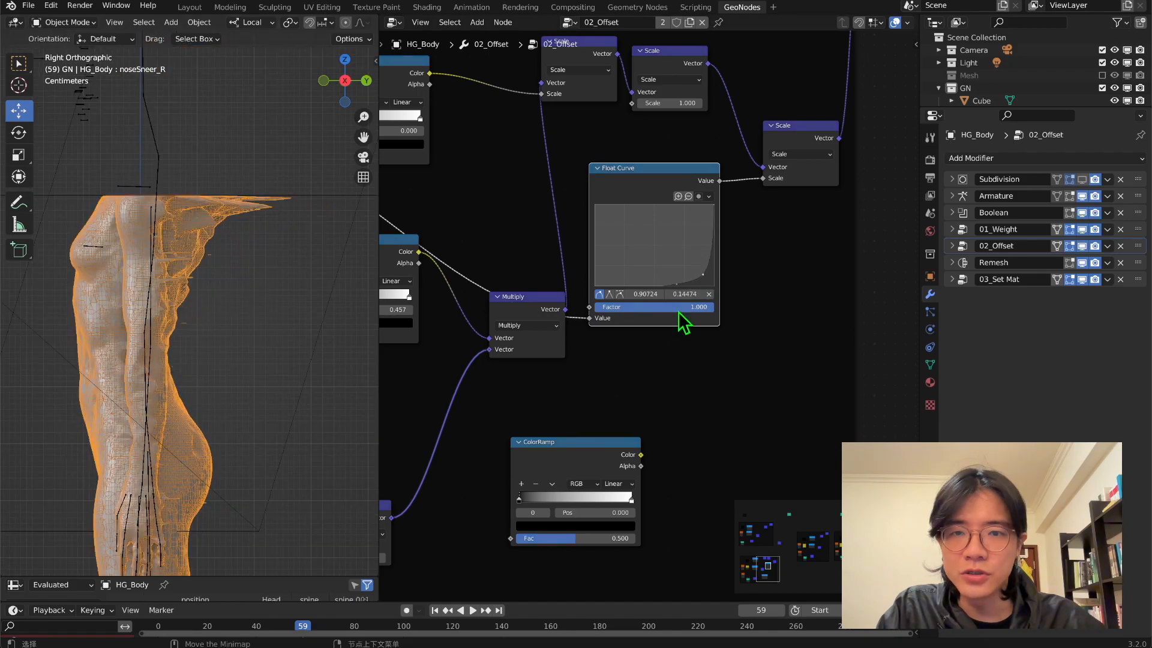
drag(675, 286, 660, 299)
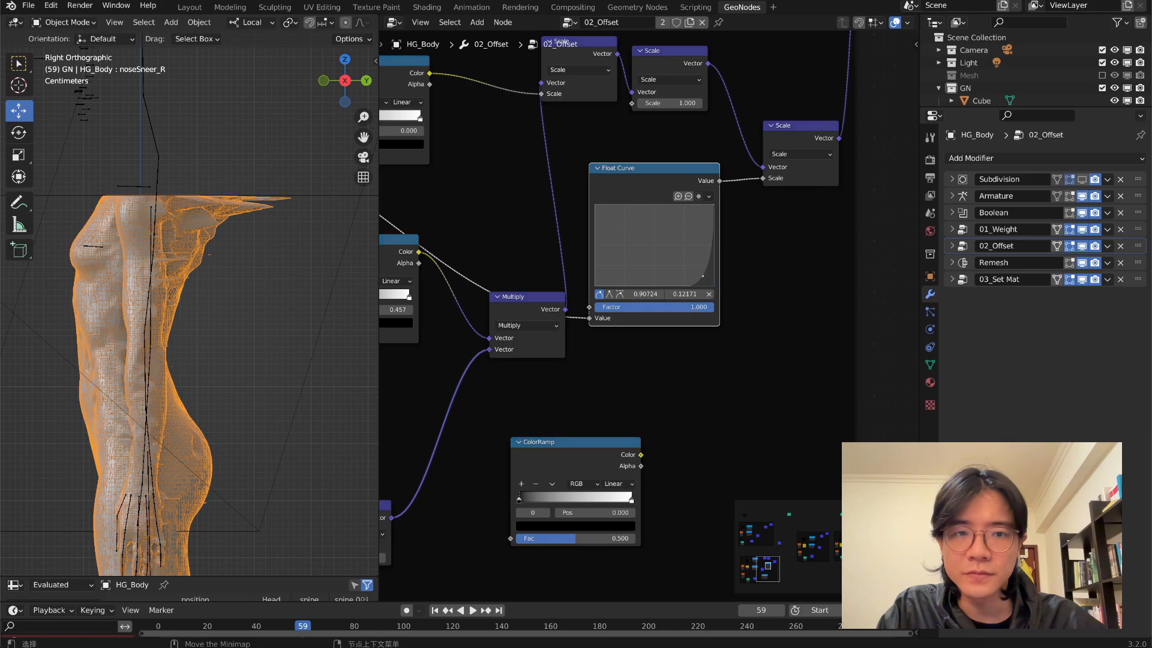
drag(709, 283, 707, 280)
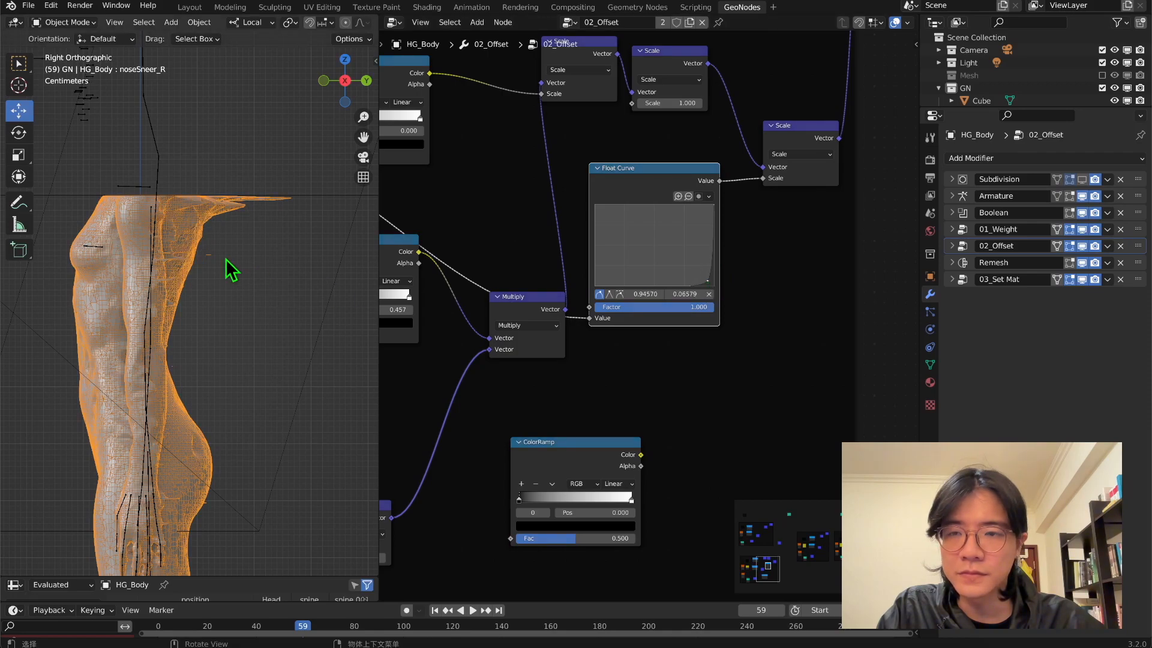
middle_drag(226, 264, 218, 278)
scroll(654, 327, down, 3)
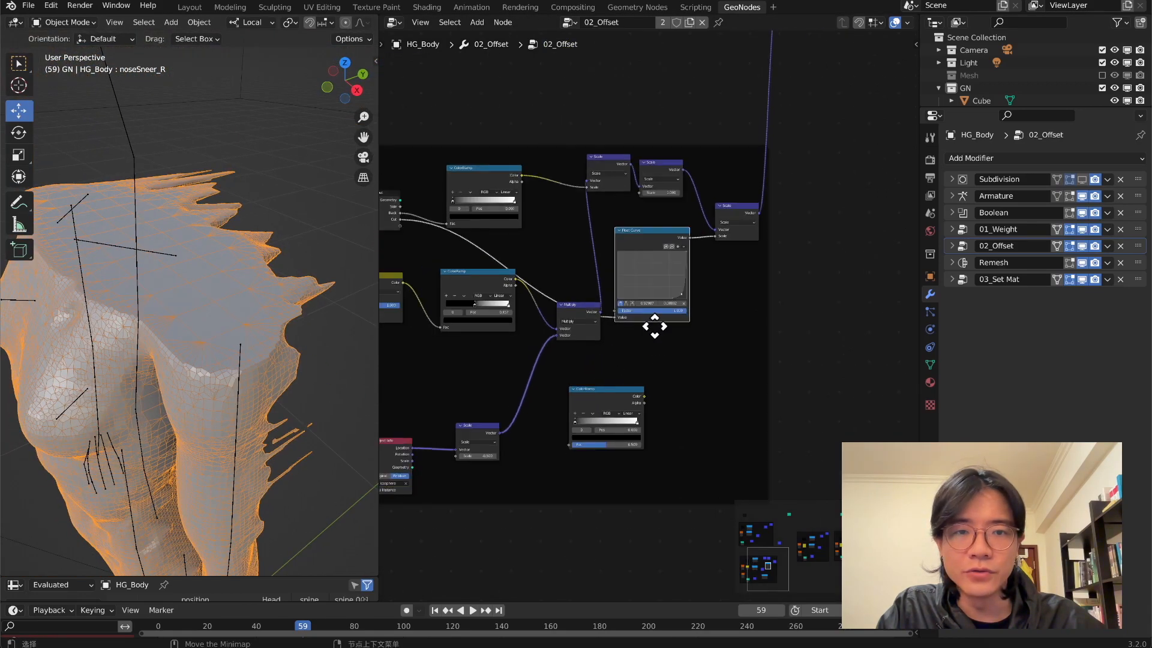
Place the Float Curve beneath the spare ColorRamp and move the last Scale node to the far end of the chain.
drag(661, 182, 625, 417)
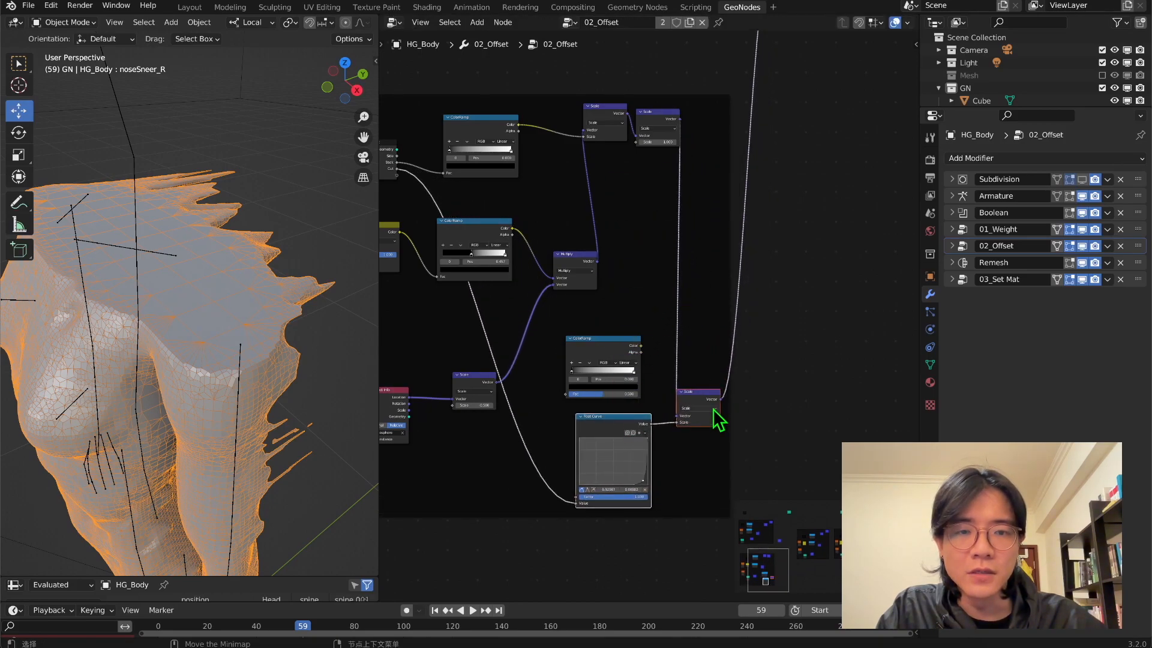
drag(700, 397, 769, 283)
middle_drag(654, 366, 697, 278)
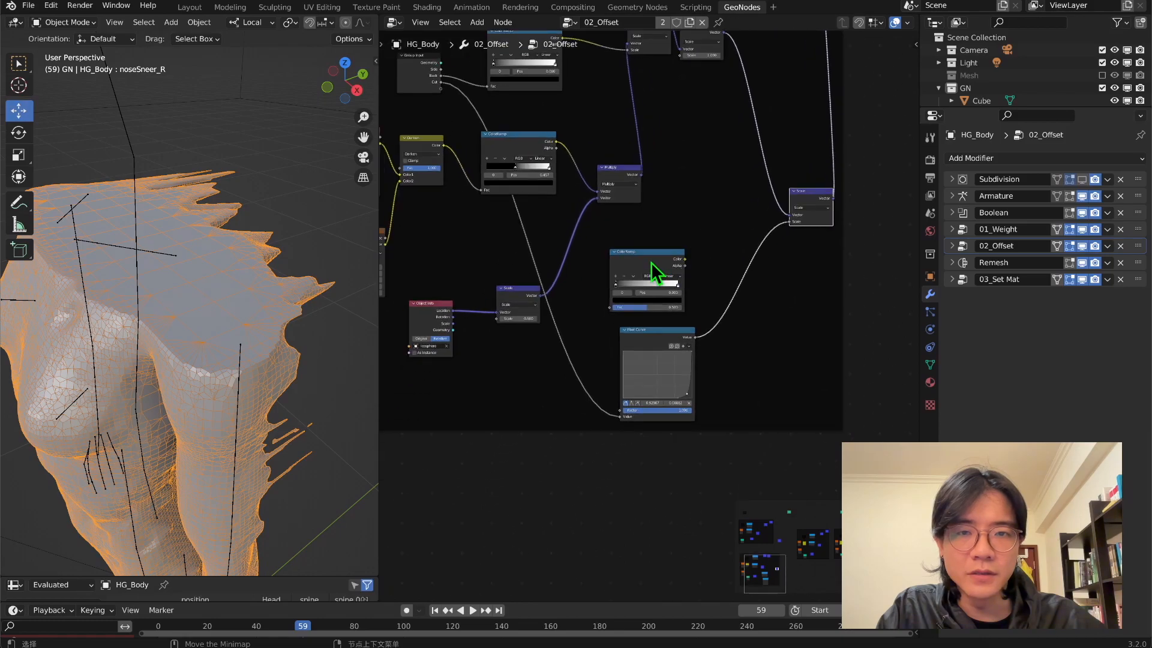
Duplicate the Group Input node beside the Float Curve and connect the duplicate's Cut output to the curve's Value input.
scroll(653, 263, down, 2)
mouse_move(452, 106)
mouse_down()
mouse_move(451, 118)
mouse_move(456, 109)
mouse_up()
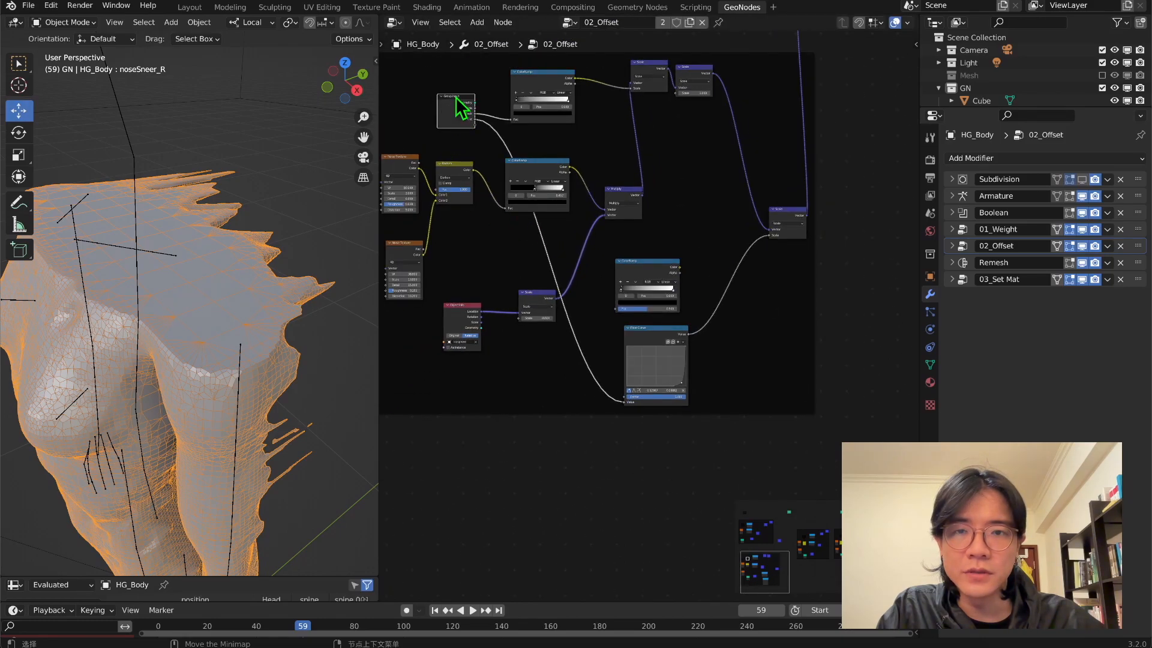
key(shift+d)
click(524, 375)
scroll(573, 363, up, 4)
middle_drag(574, 363, 521, 360)
drag(507, 349, 613, 356)
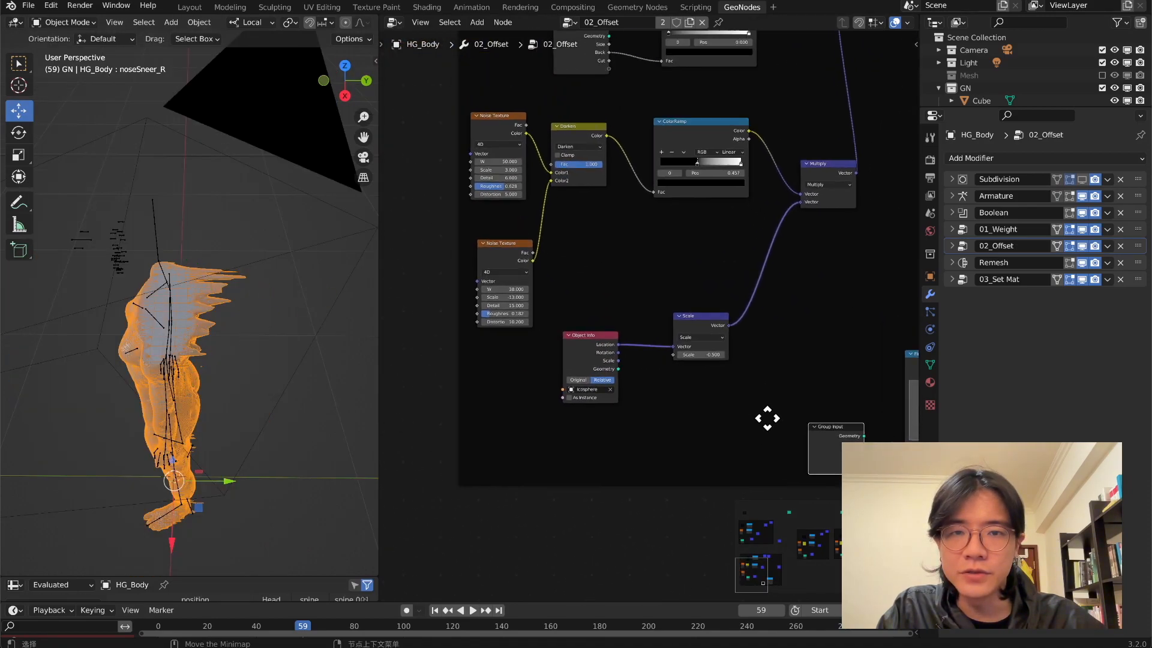
Connect the upper Noise Texture's Color directly to the lower ColorRamp's Fac and delete the Darken node and the second Noise Texture.
middle_drag(766, 416, 770, 423)
middle_drag(553, 218, 576, 290)
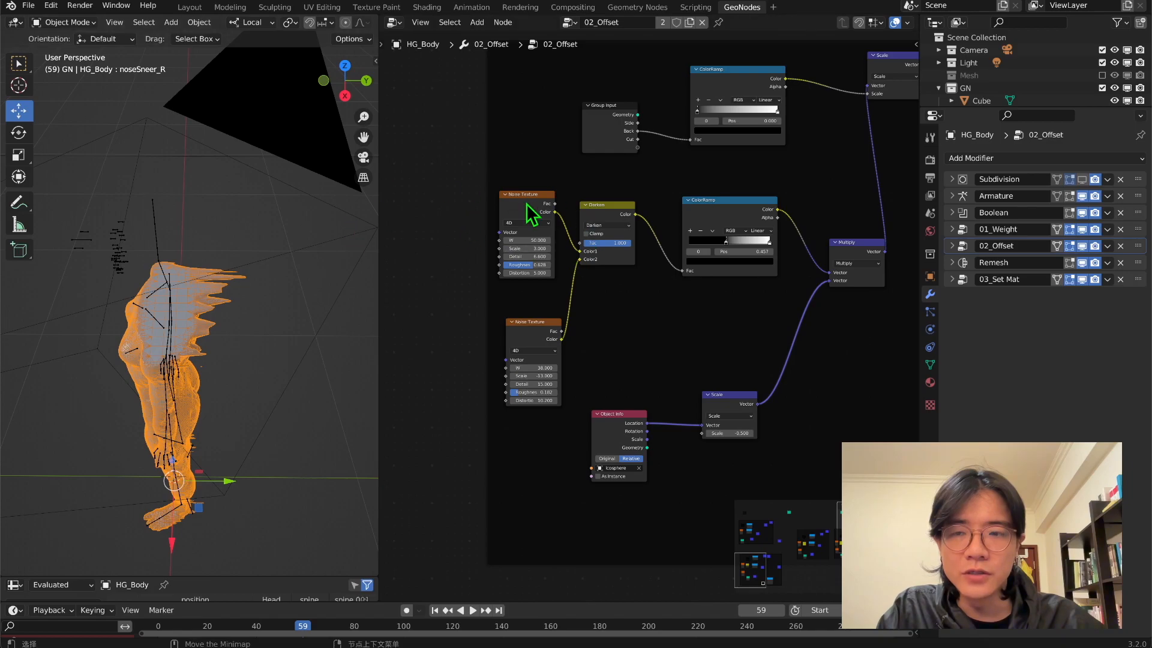
scroll(517, 192, up, 1)
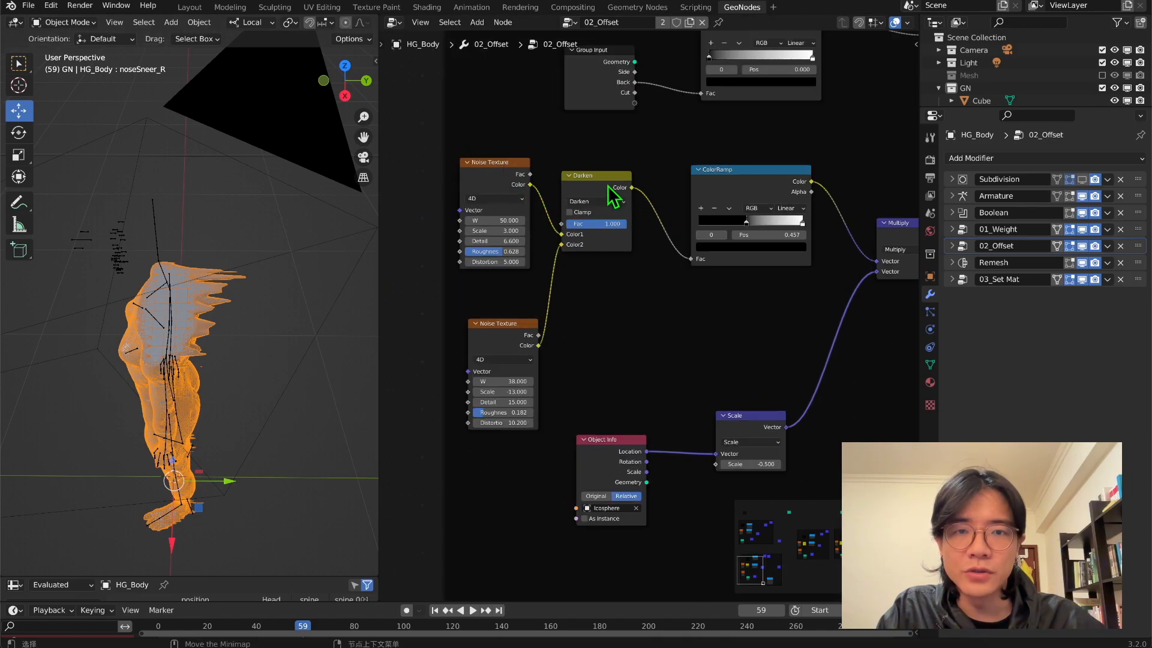
drag(609, 187, 617, 275)
drag(530, 184, 696, 259)
drag(690, 260, 690, 260)
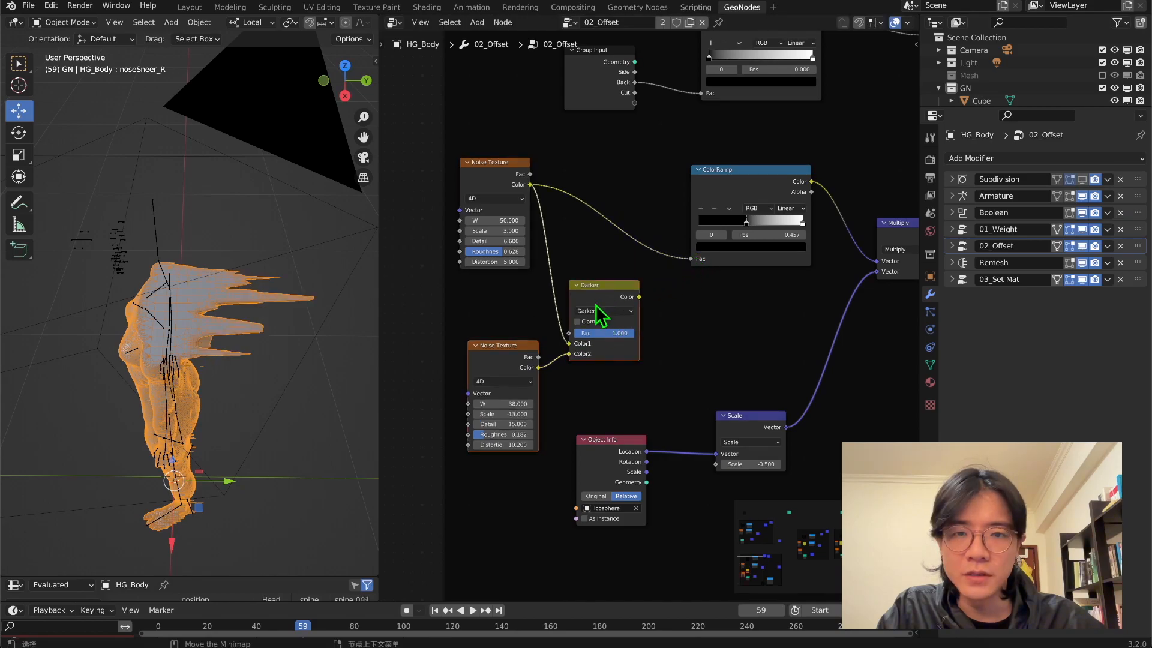
drag(507, 302, 652, 391)
key(x)
Set the remaining Noise Texture's Scale to 4.6 and its W to 50.4, checking the spikes from several angles.
drag(507, 339, 540, 339)
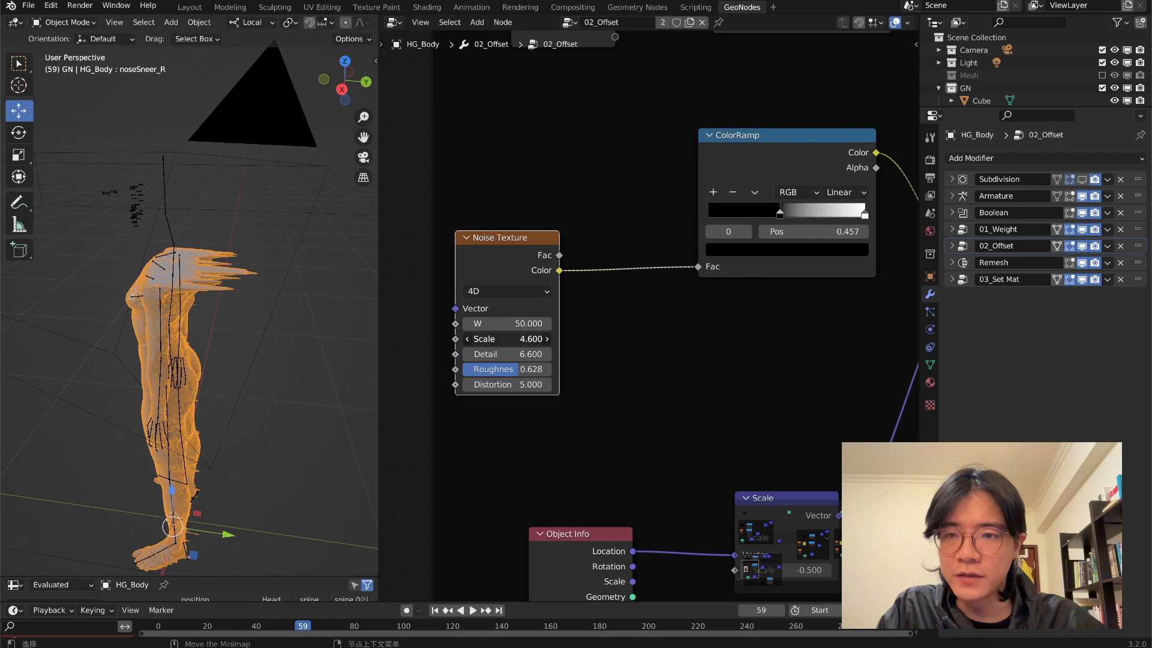
middle_drag(188, 326, 237, 381)
click(548, 323)
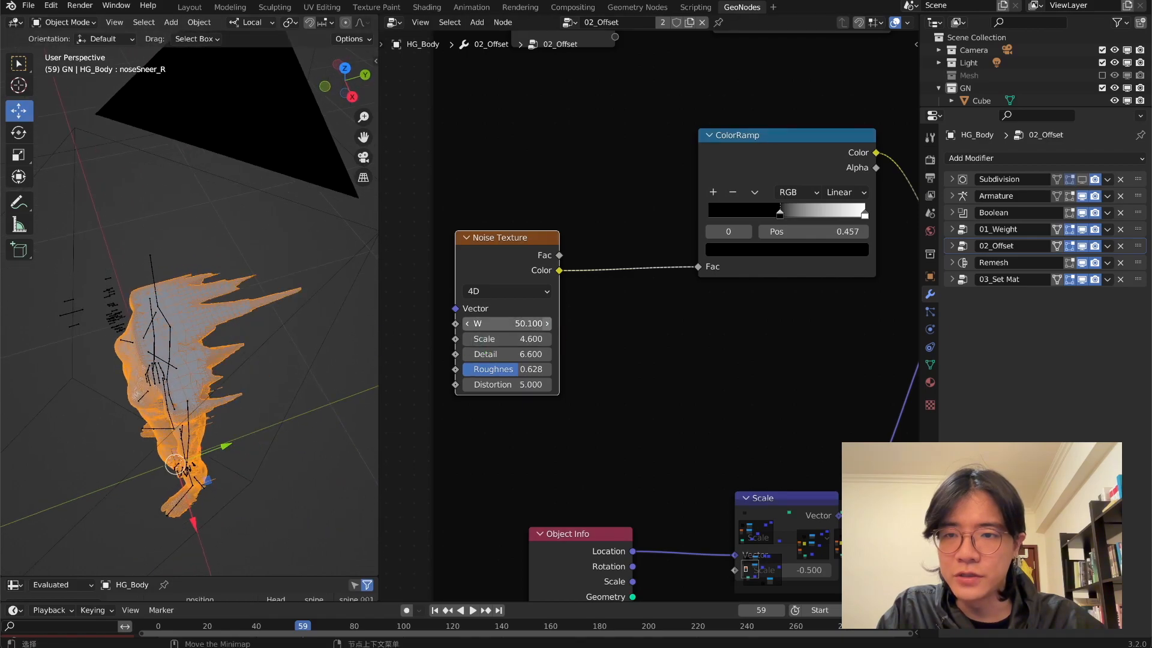
click(547, 323)
click(547, 324)
click(547, 323)
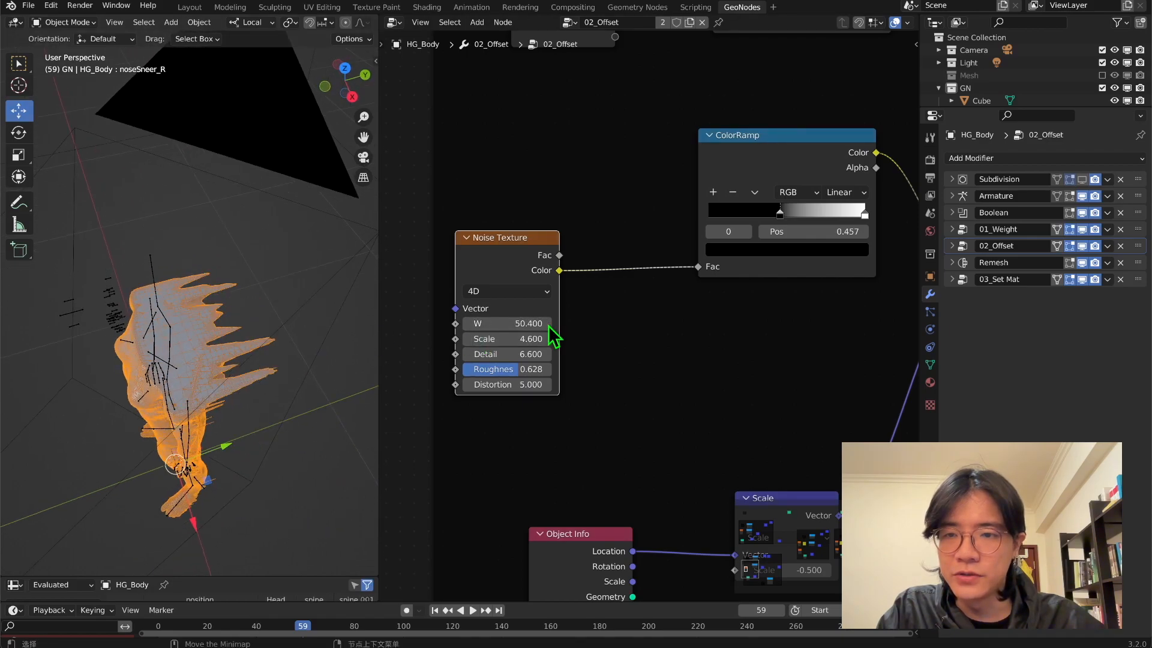
middle_drag(265, 360, 223, 278)
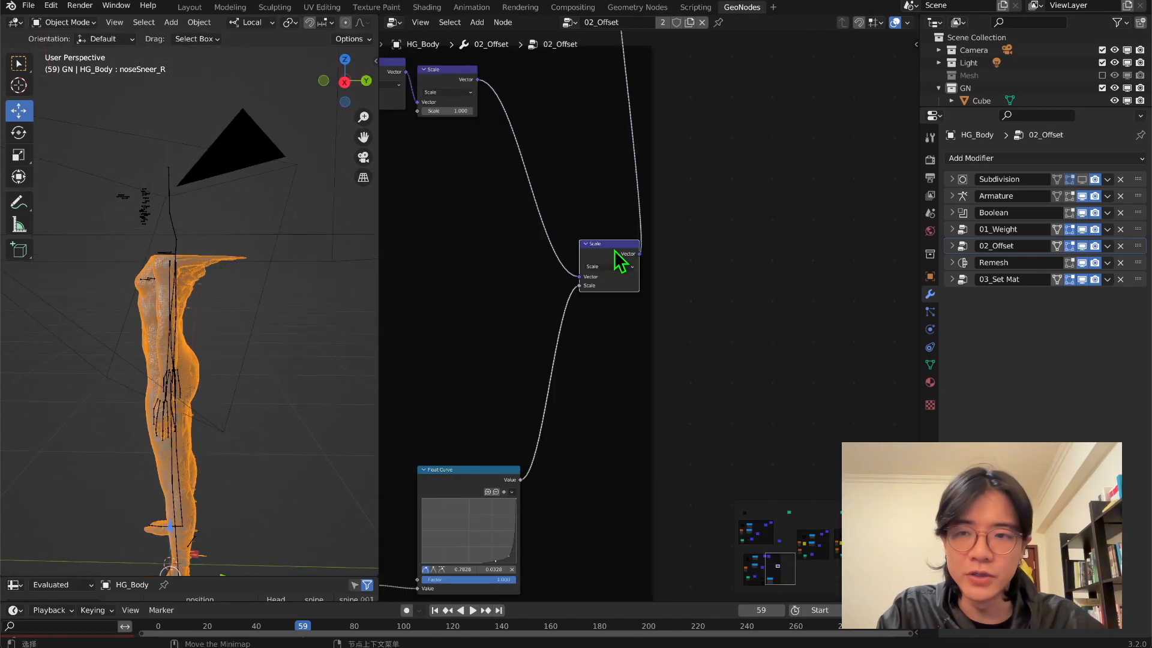
Mute the last Scale node to preview the full-length spikes and set the preceding Scale node's factor to 0.7.
key(m)
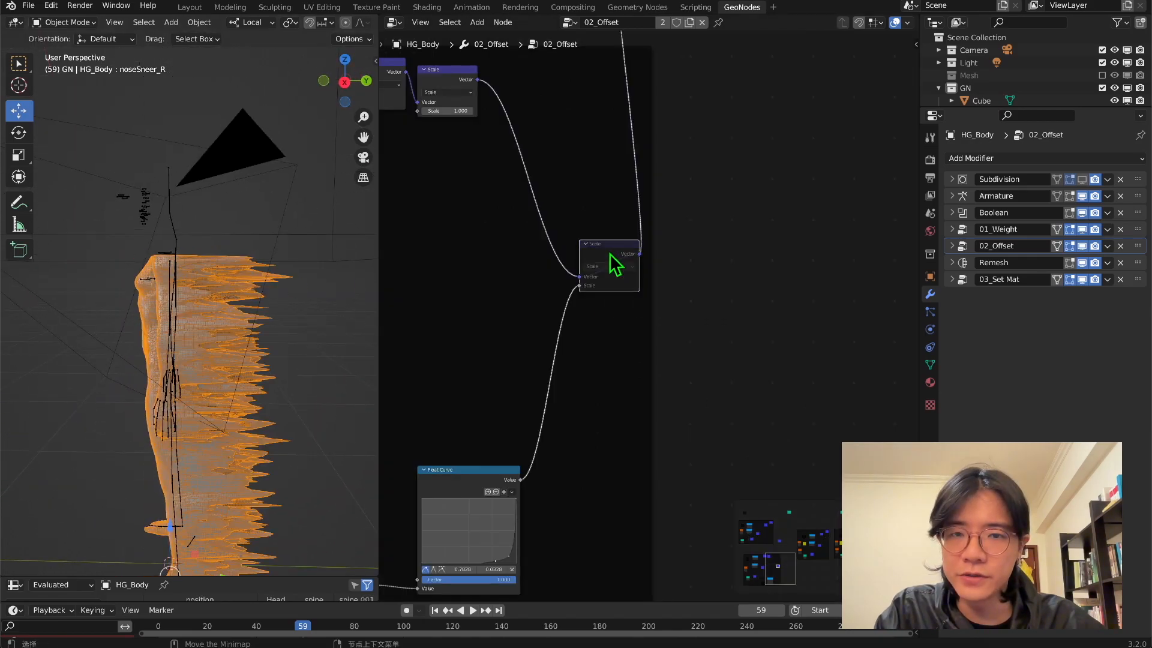
middle_drag(270, 336, 239, 330)
middle_drag(48, 356, 309, 180)
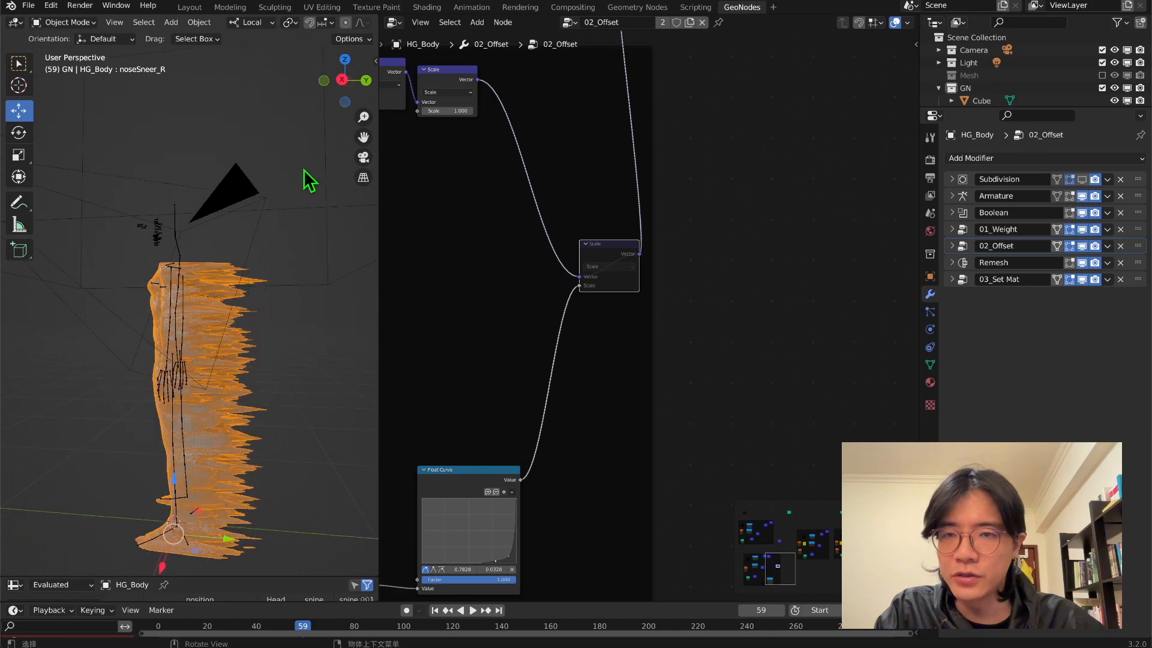
click(346, 84)
scroll(226, 208, up, 4)
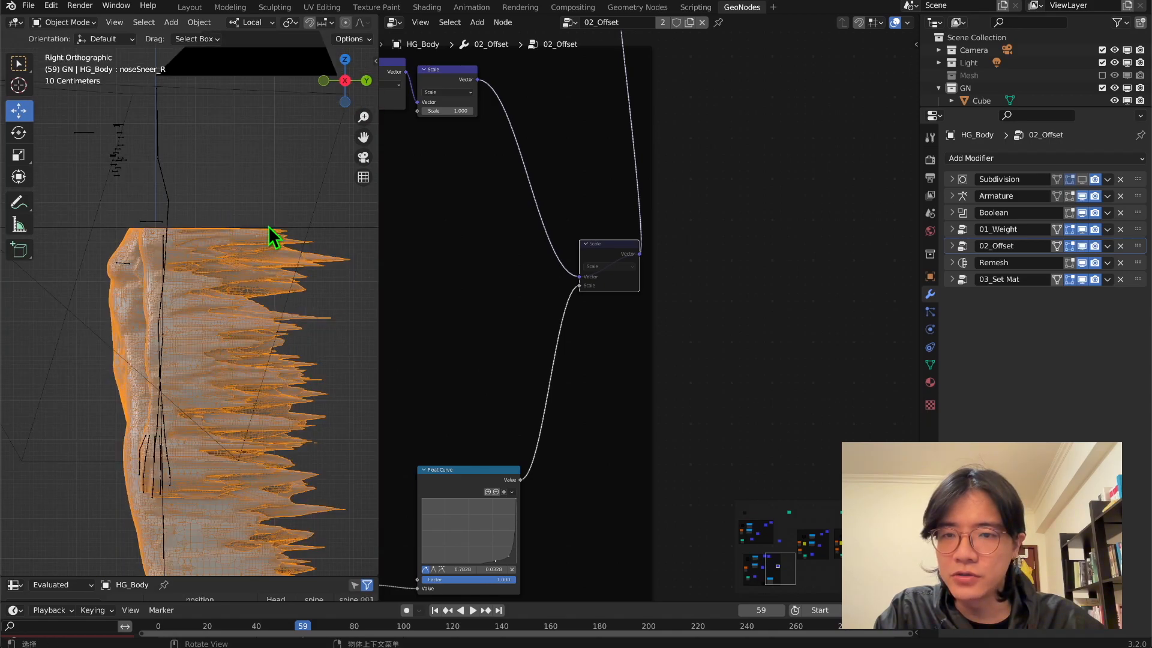
scroll(258, 240, down, 2)
middle_drag(452, 229, 549, 323)
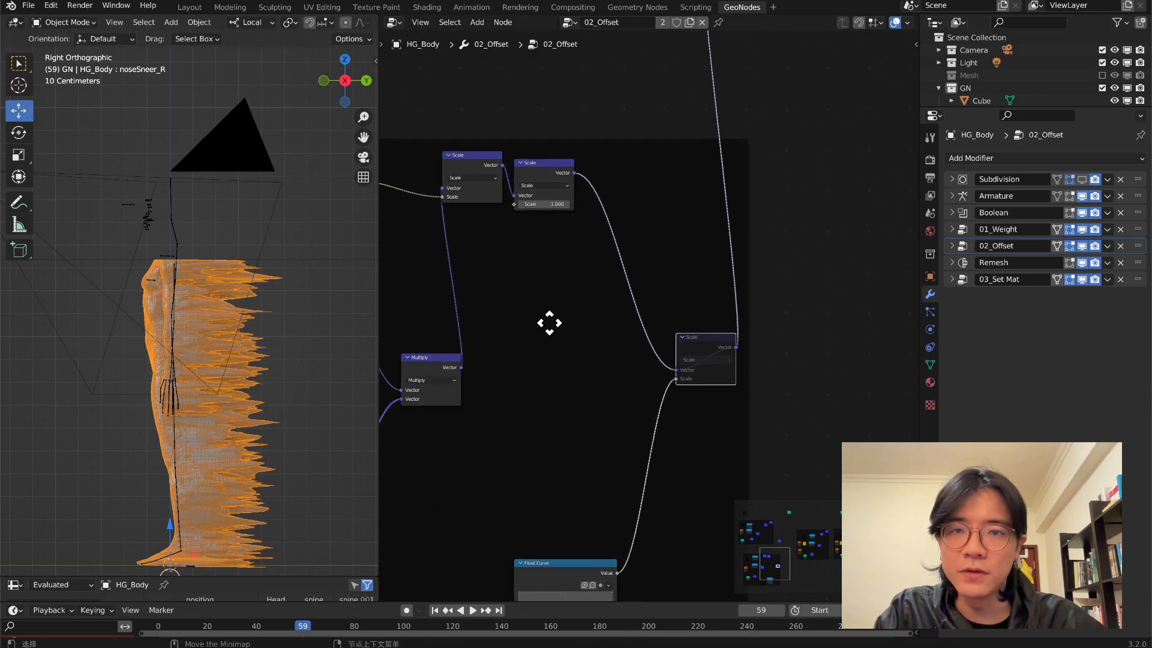
click(520, 205)
click(519, 208)
click(519, 207)
click(520, 208)
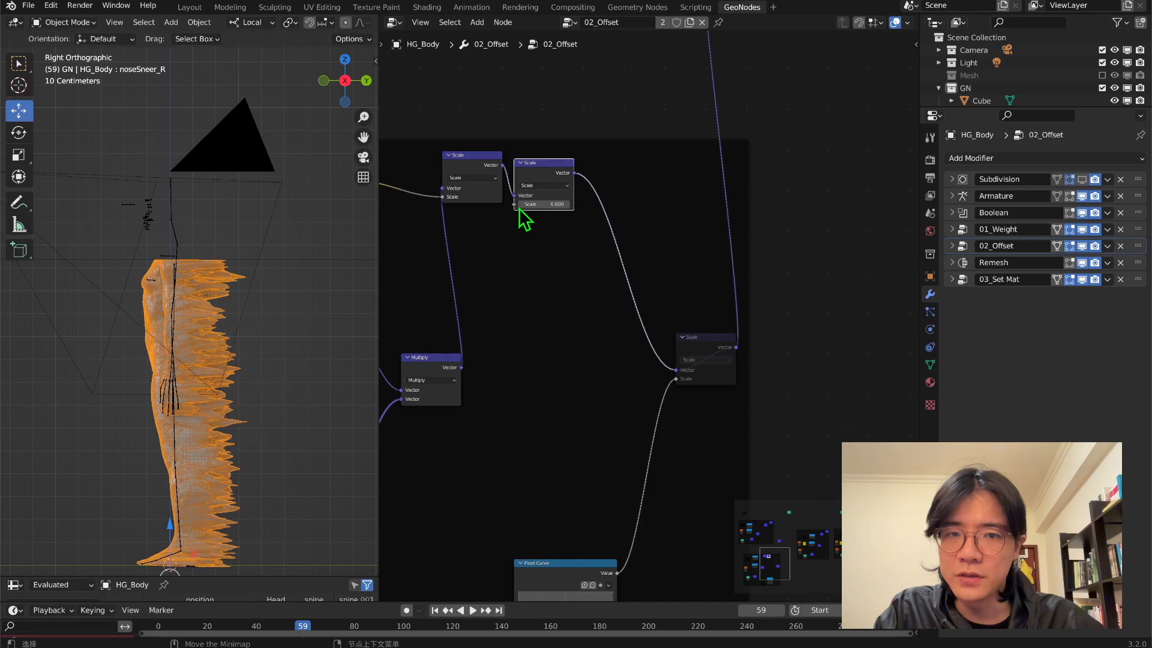
click(568, 204)
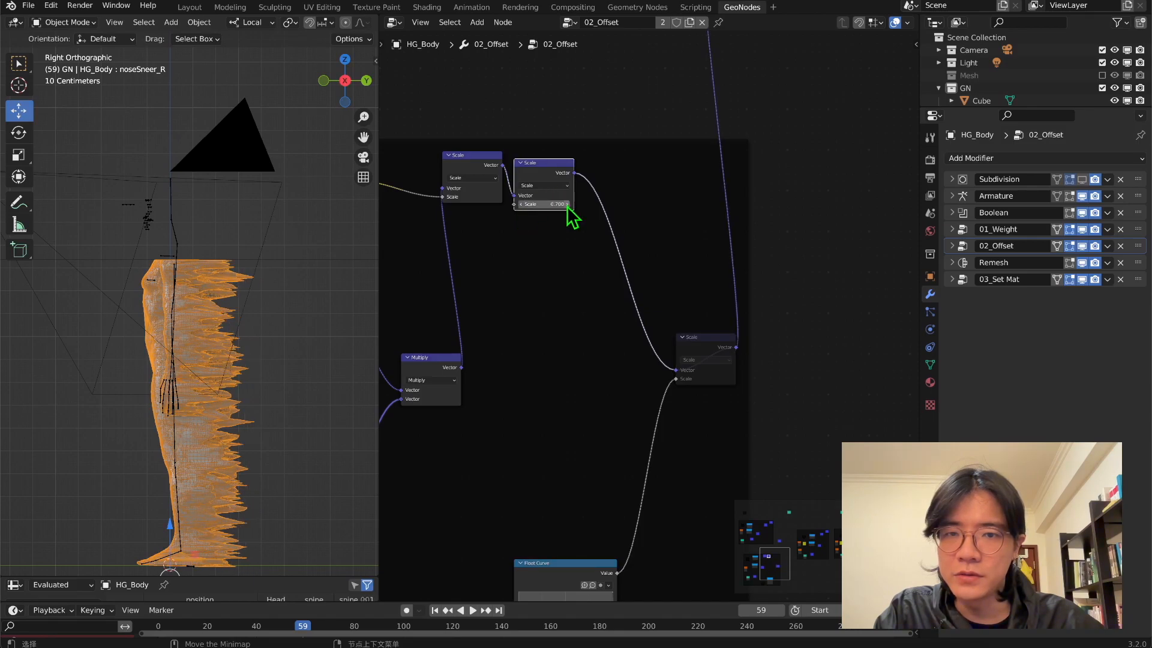
Unmute the last Scale node and raise it near the preceding Scale node, and save the file.
click(710, 353)
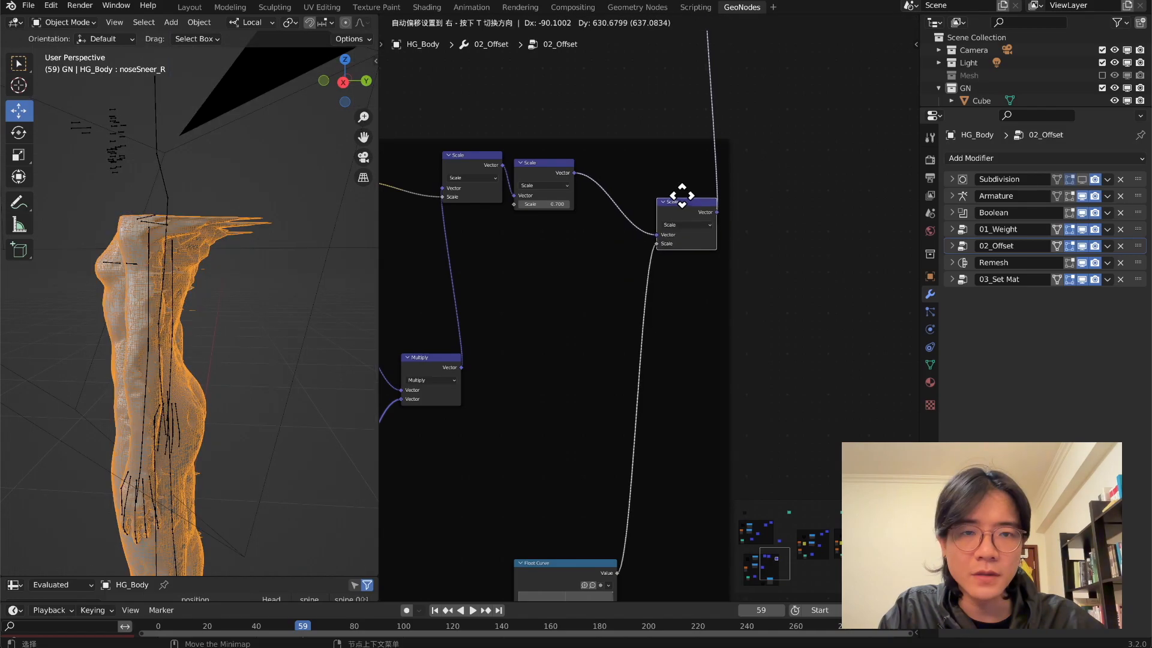
scroll(643, 282, down, 2)
middle_drag(547, 385, 758, 314)
key(ctrl+s)
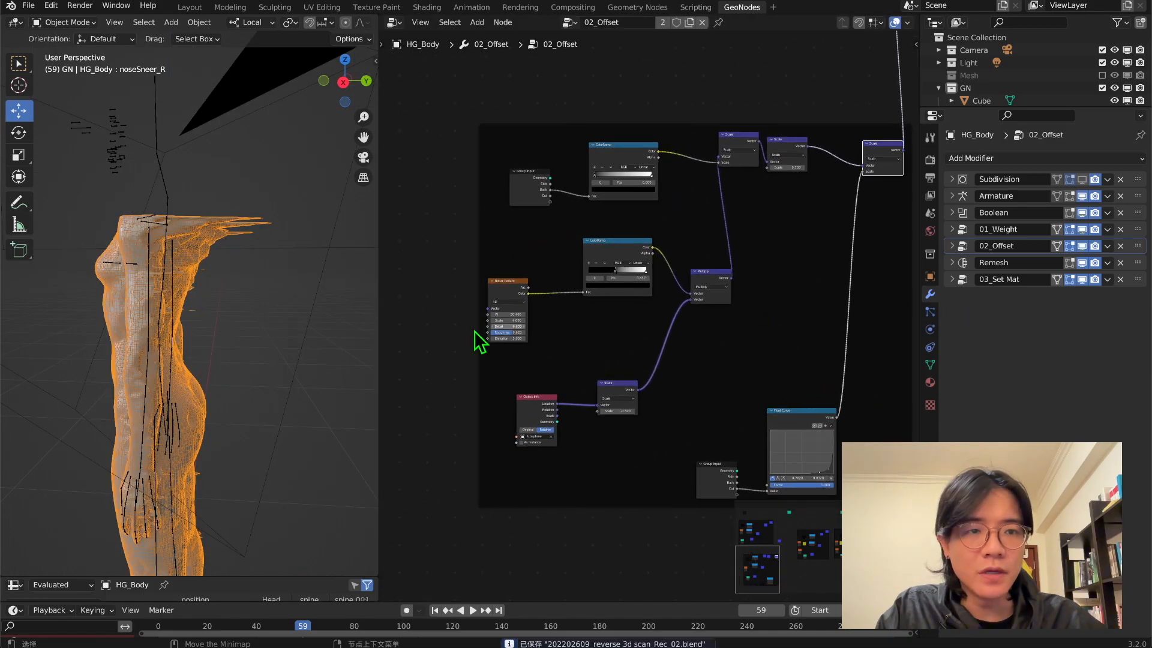
Select the cutting cube from the right-side view and move it vertically along the body.
middle_drag(342, 346, 154, 354)
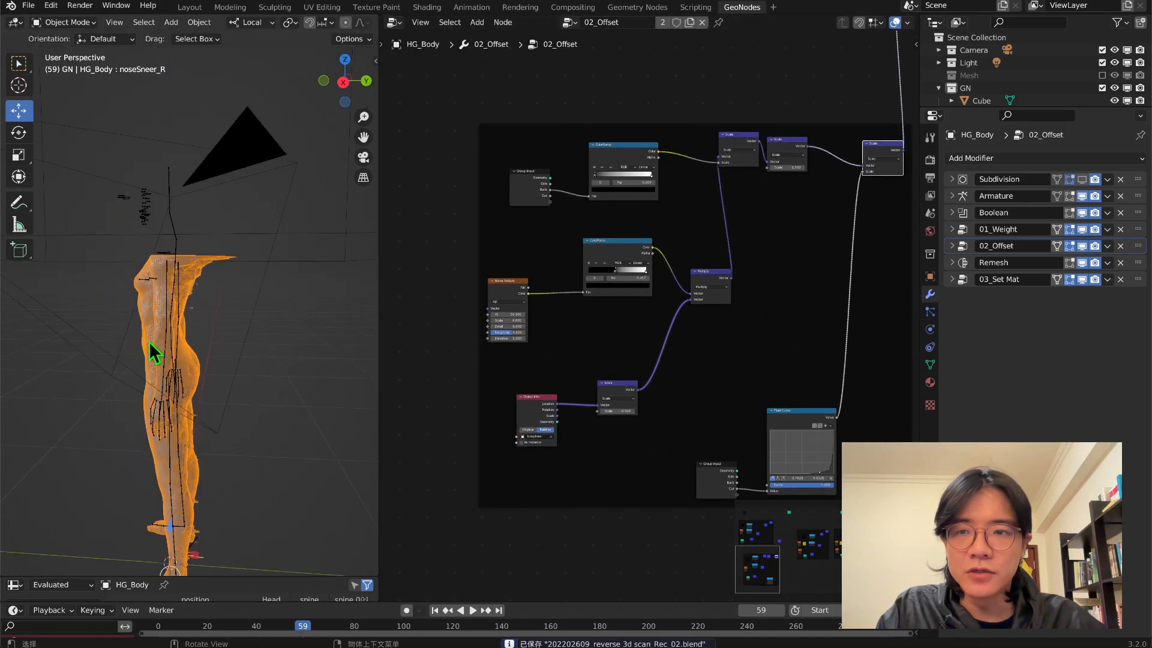
click(364, 81)
click(365, 81)
click(365, 81)
click(365, 82)
scroll(240, 201, down, 5)
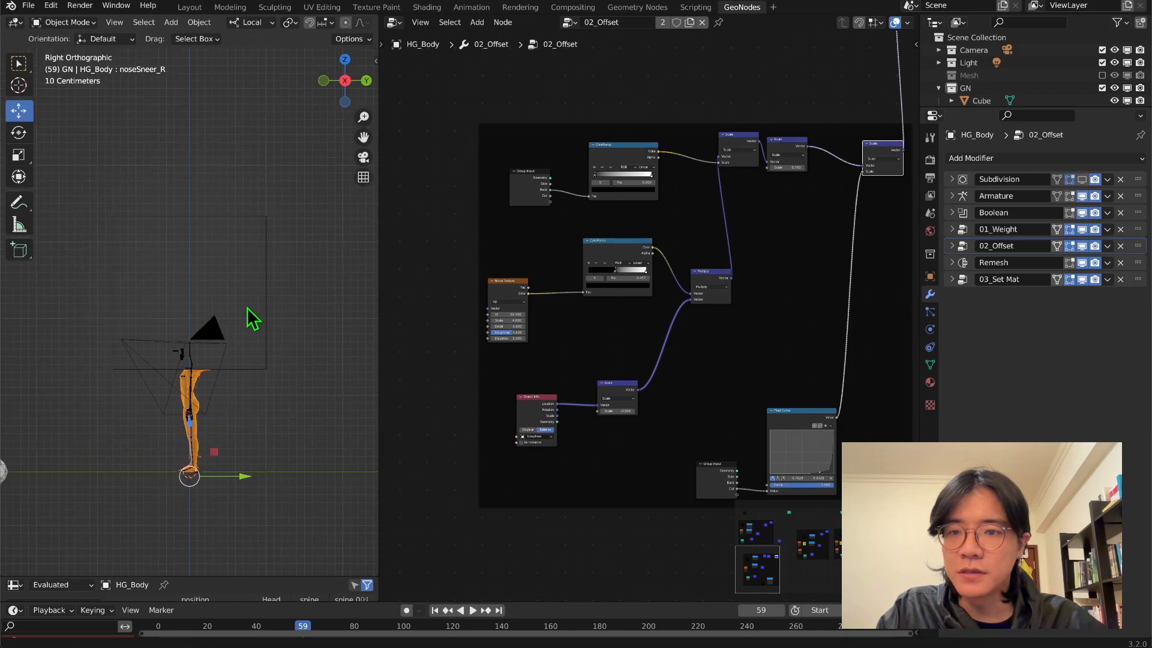
click(246, 307)
middle_drag(243, 303, 221, 108)
scroll(216, 98, down, 1)
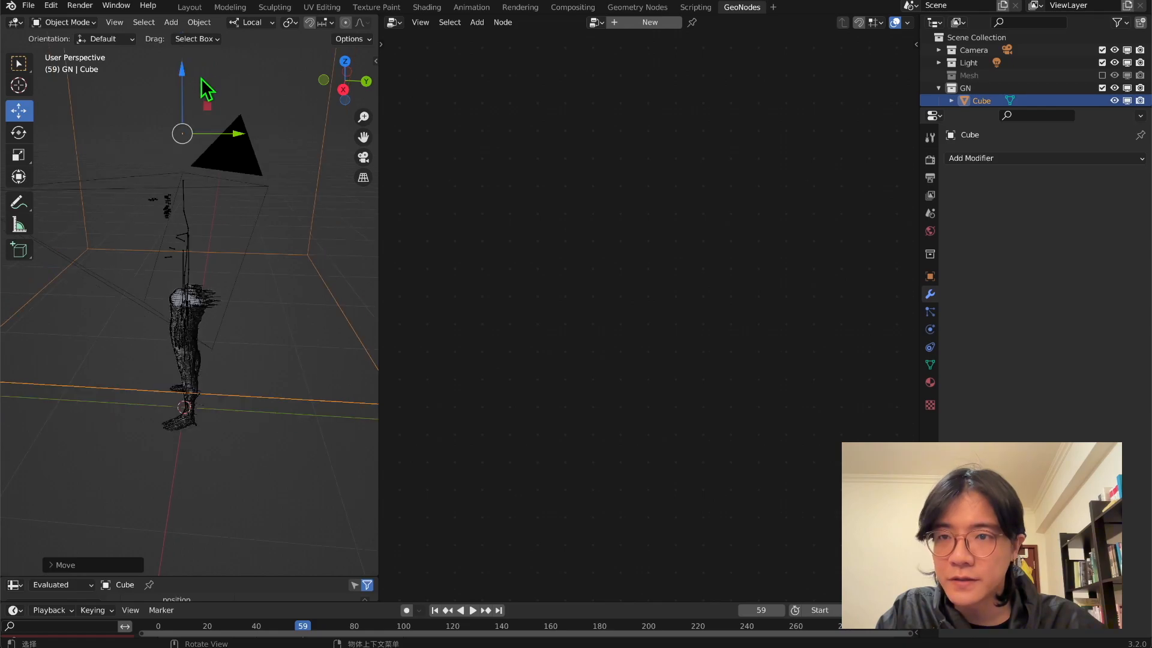
Hide the viewport overlays and move the cutting cube along its Z axis to test the spikes at different cut heights.
shift+middle_drag(200, 70, 267, 117)
scroll(279, 24, down, 5)
click(274, 23)
middle_drag(226, 207, 202, 195)
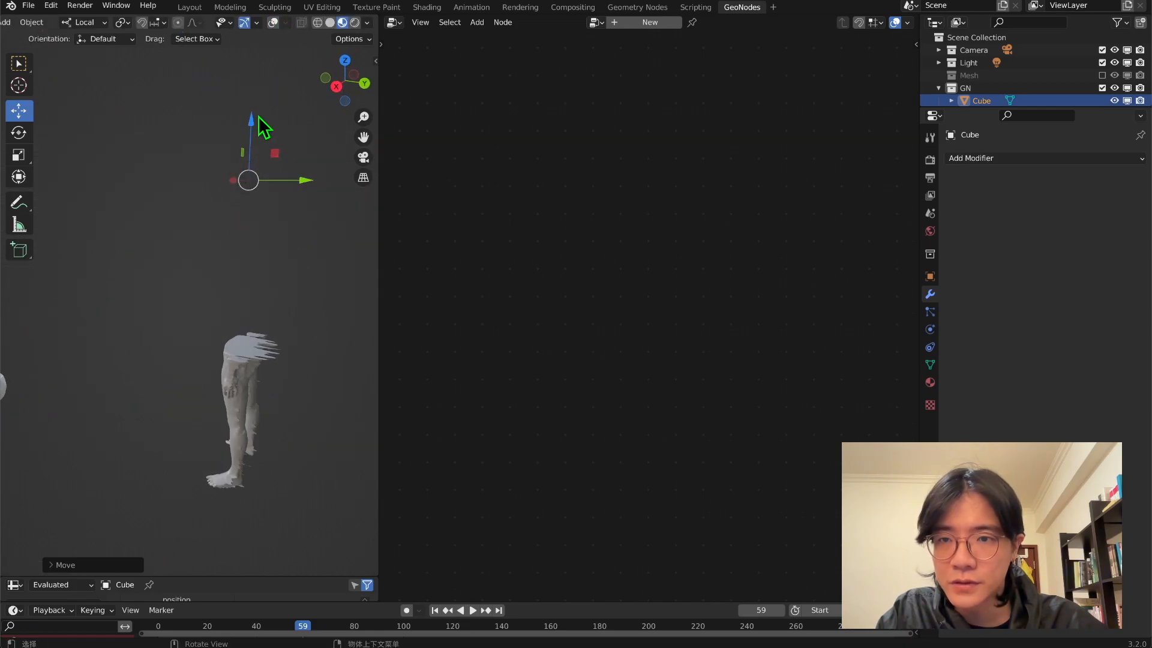
drag(252, 123, 248, 201)
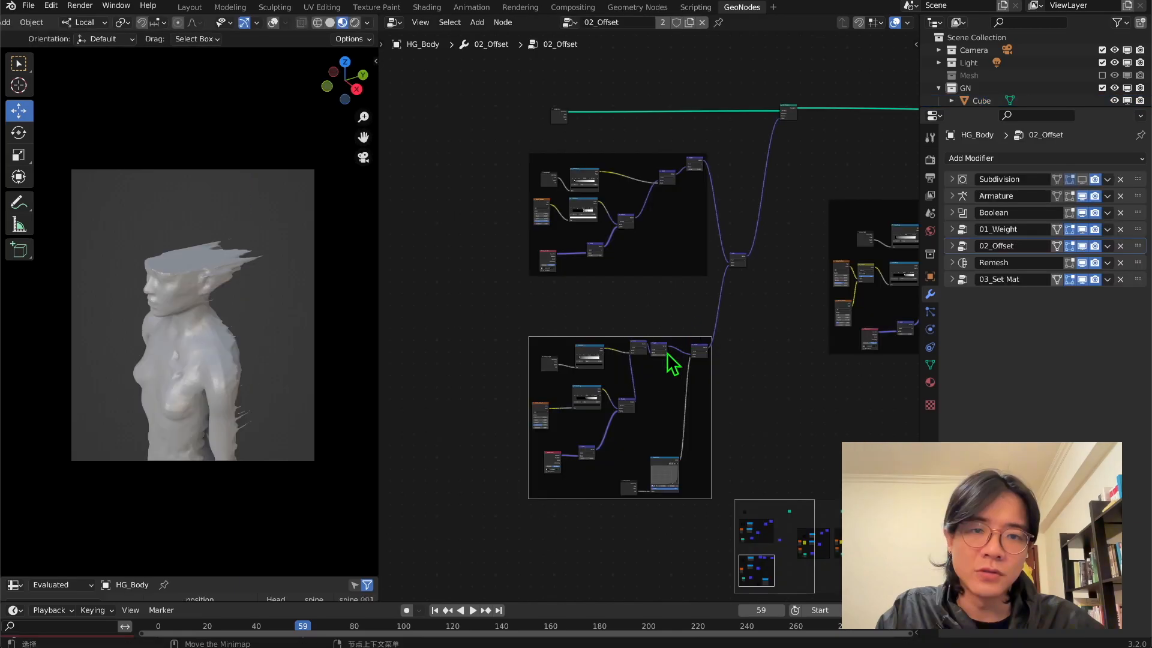
Label the lower offset frame, the one containing the Float Curve, as Cut.
scroll(676, 355, up, 4)
right_click(605, 297)
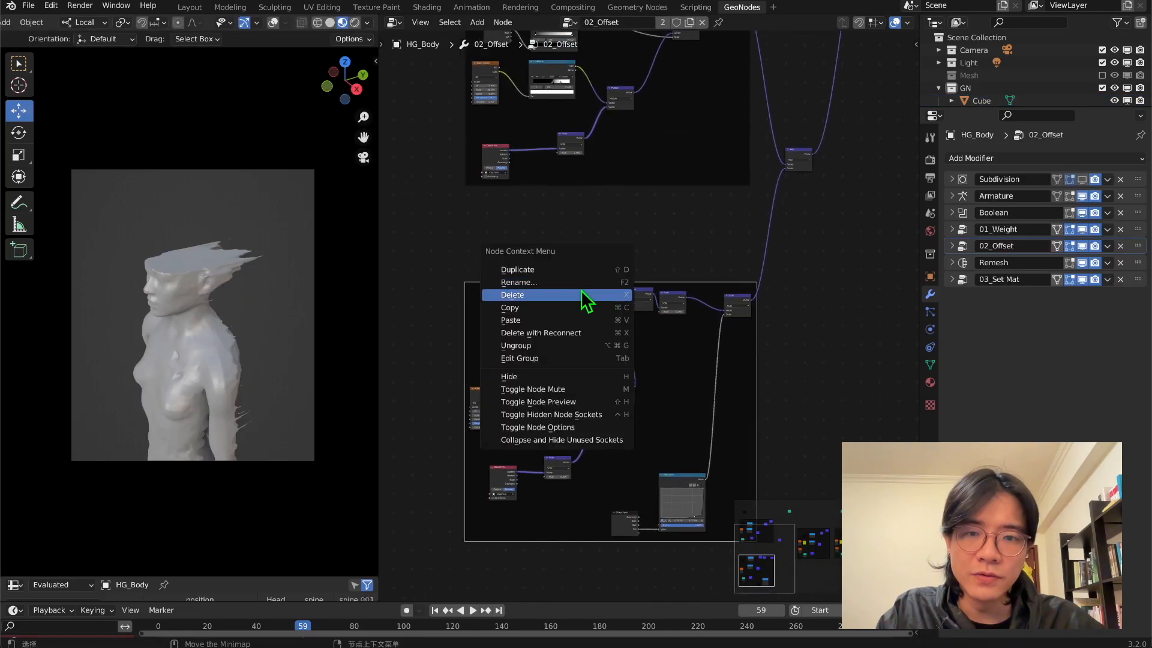
click(583, 283)
text(Cut)
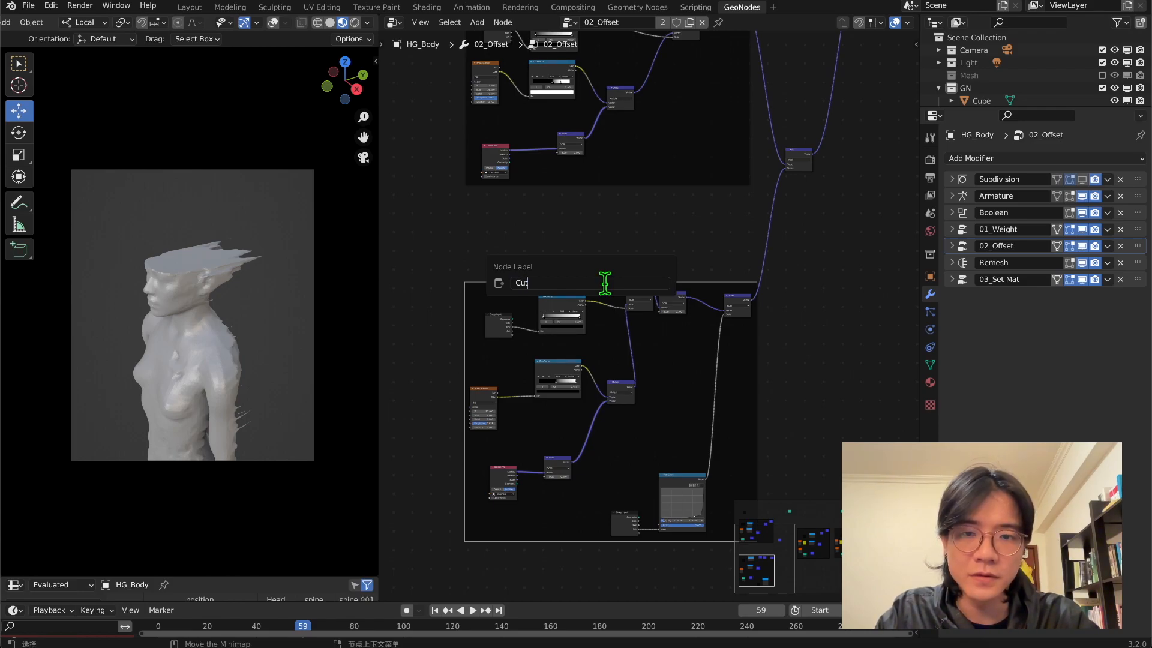
key(Return)
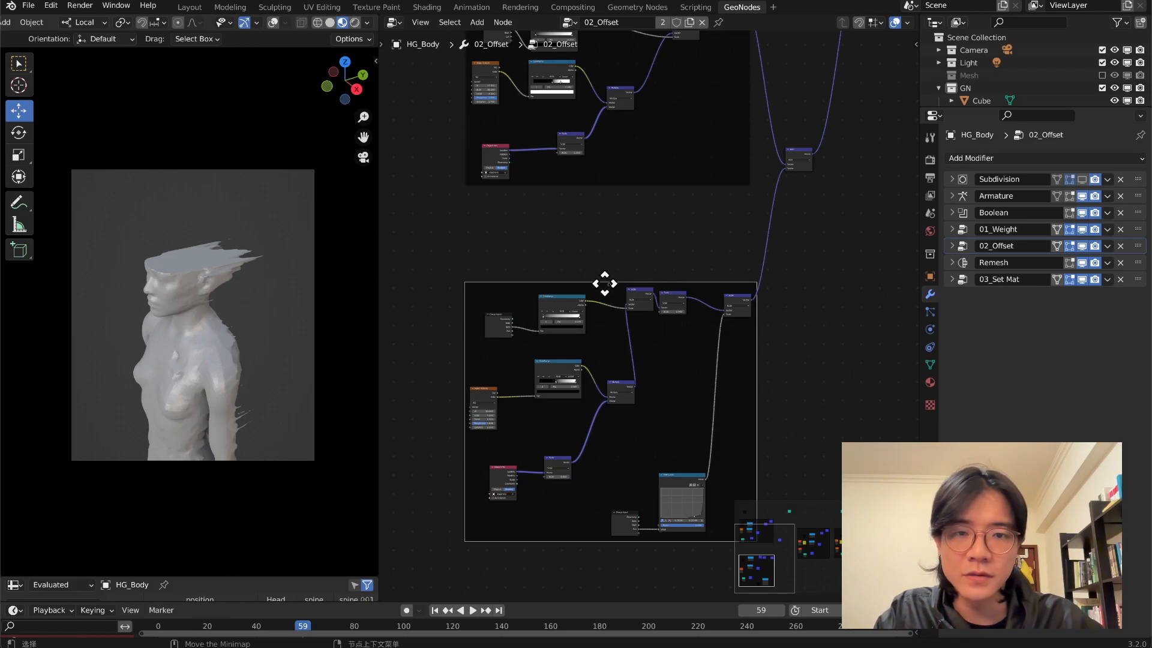
Label the offset frame above the Cut frame as side.
middle_drag(624, 185, 577, 394)
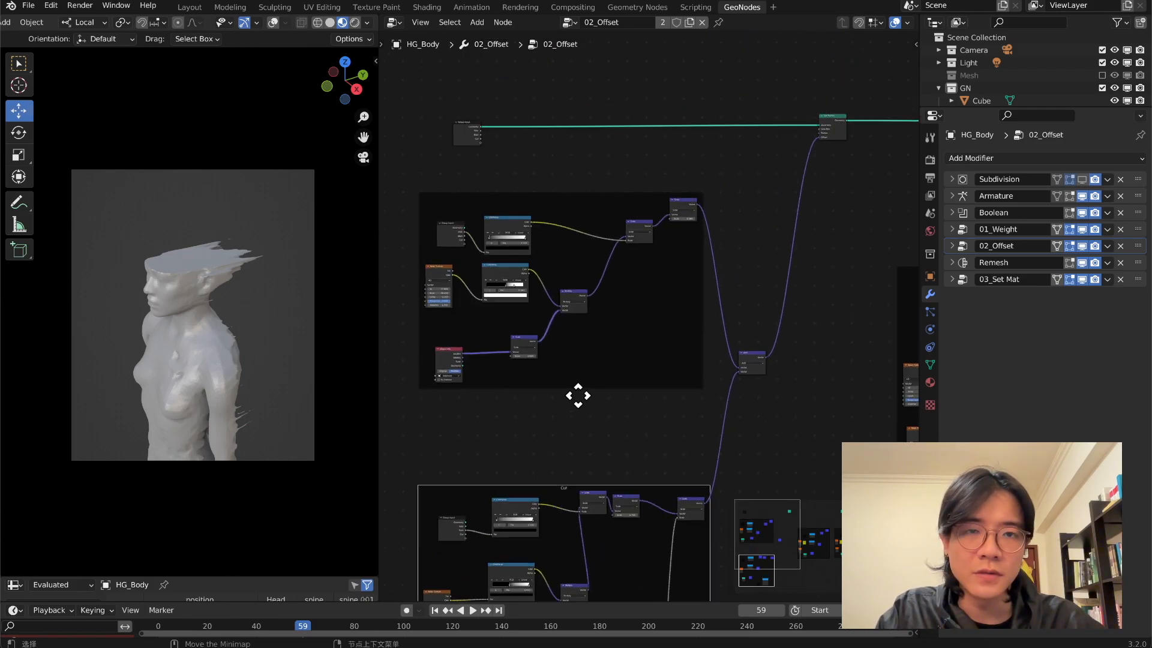
right_click(573, 202)
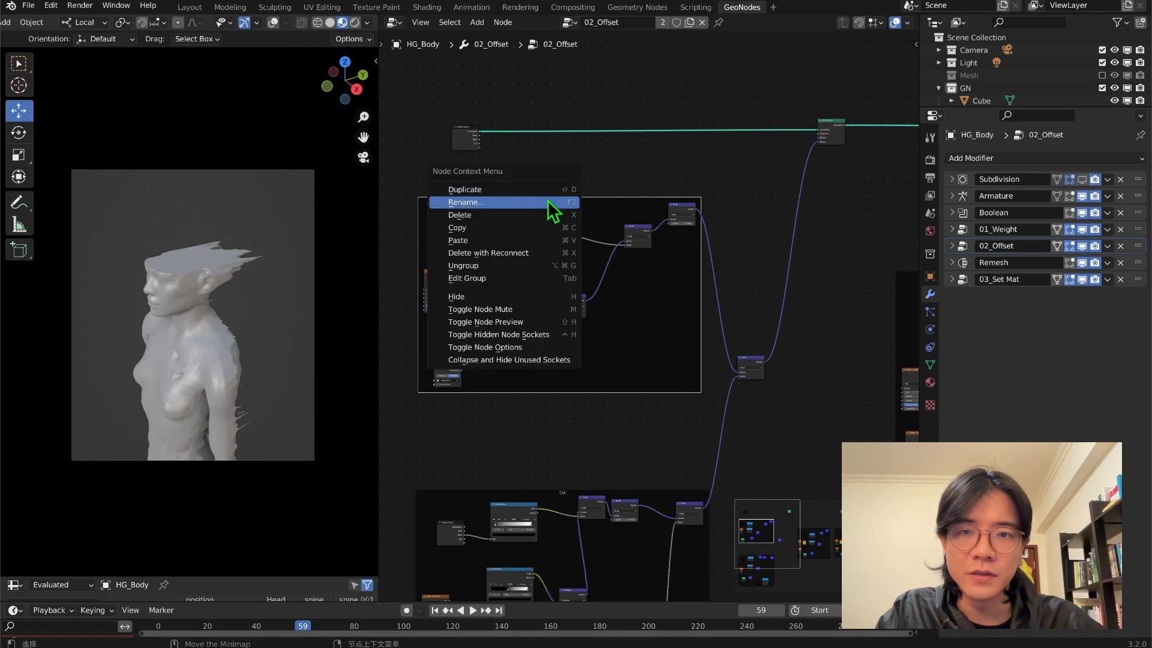
click(536, 203)
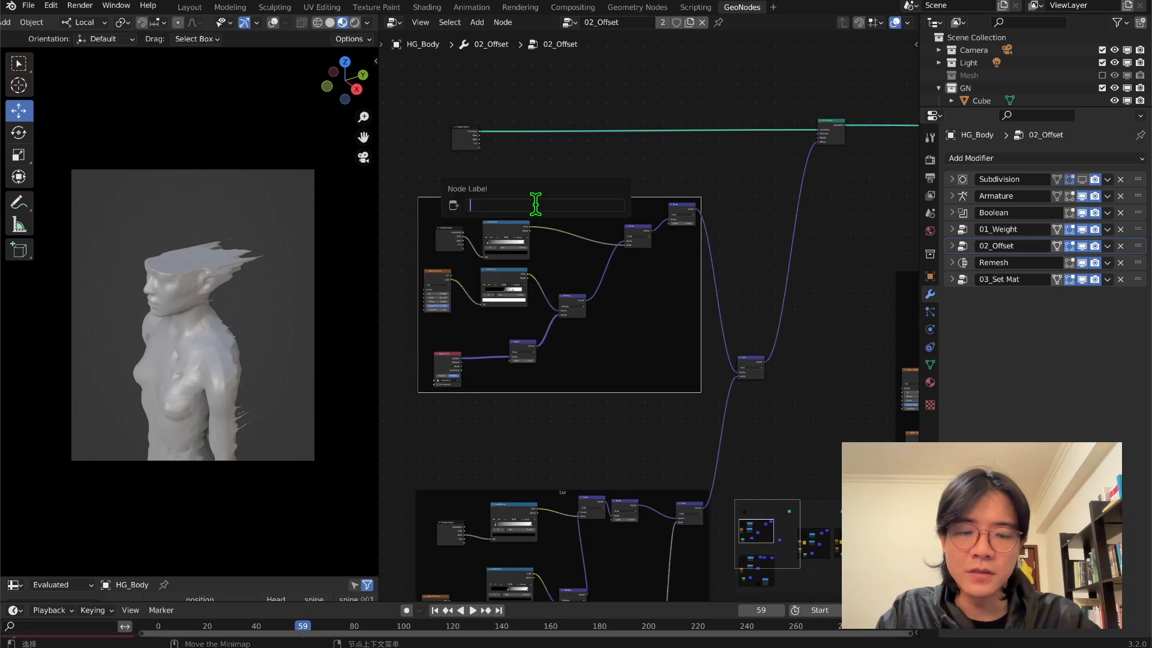
text(side)
key(Return)
Label the middle offset frame, after the side and Cut groups, as back.
middle_drag(658, 301, 779, 273)
click(624, 247)
right_click(618, 256)
click(618, 258)
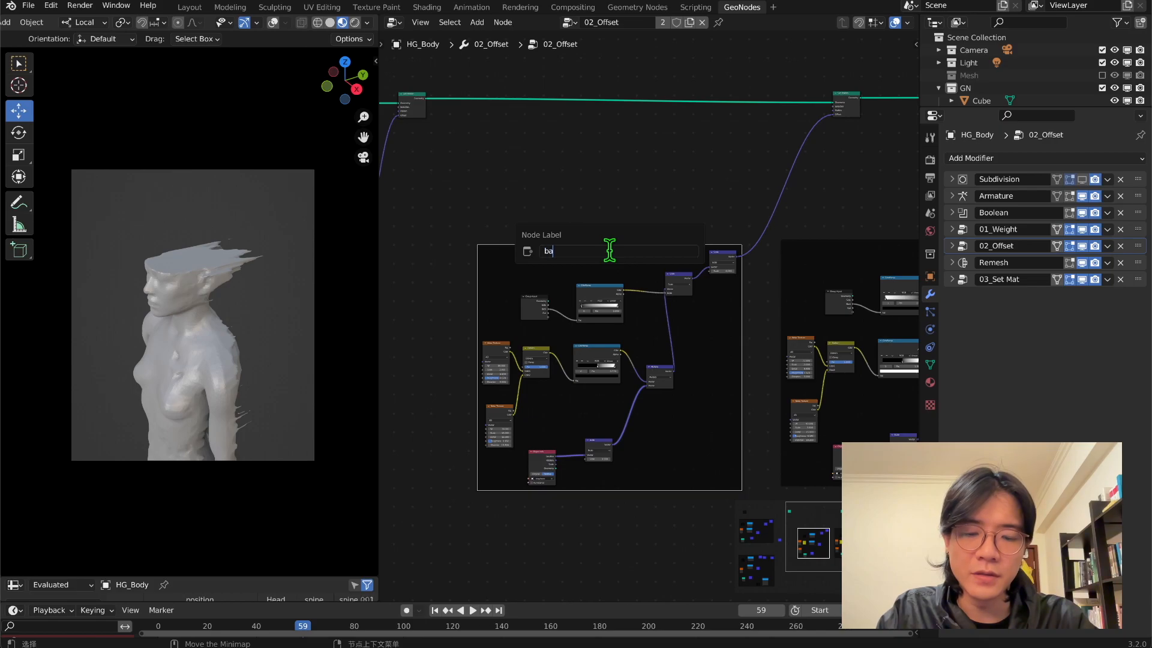
text(back)
key(Return)
Shift the last offset frame further away from the back frame, label it Front, and save the file.
middle_drag(767, 226, 488, 211)
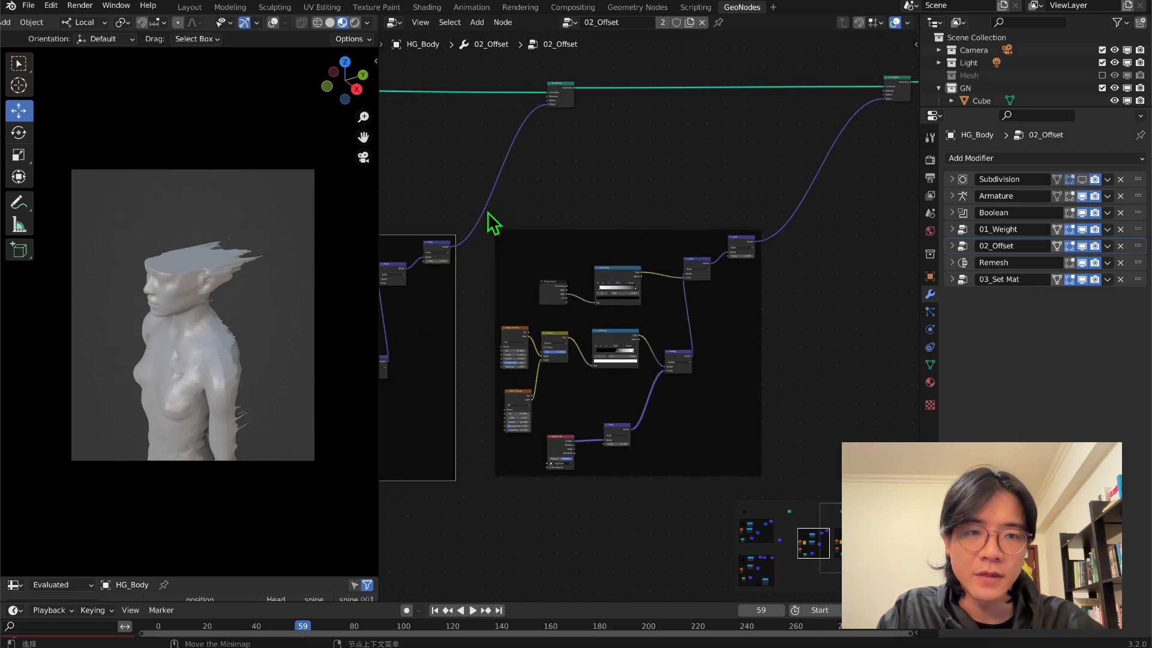
click(599, 239)
drag(675, 233, 756, 235)
key(F2)
text(Front)
key(Return)
click(617, 206)
key(ctrl+s)
Turn off the Remesh modifier's viewport display on the body.
middle_drag(270, 363, 232, 379)
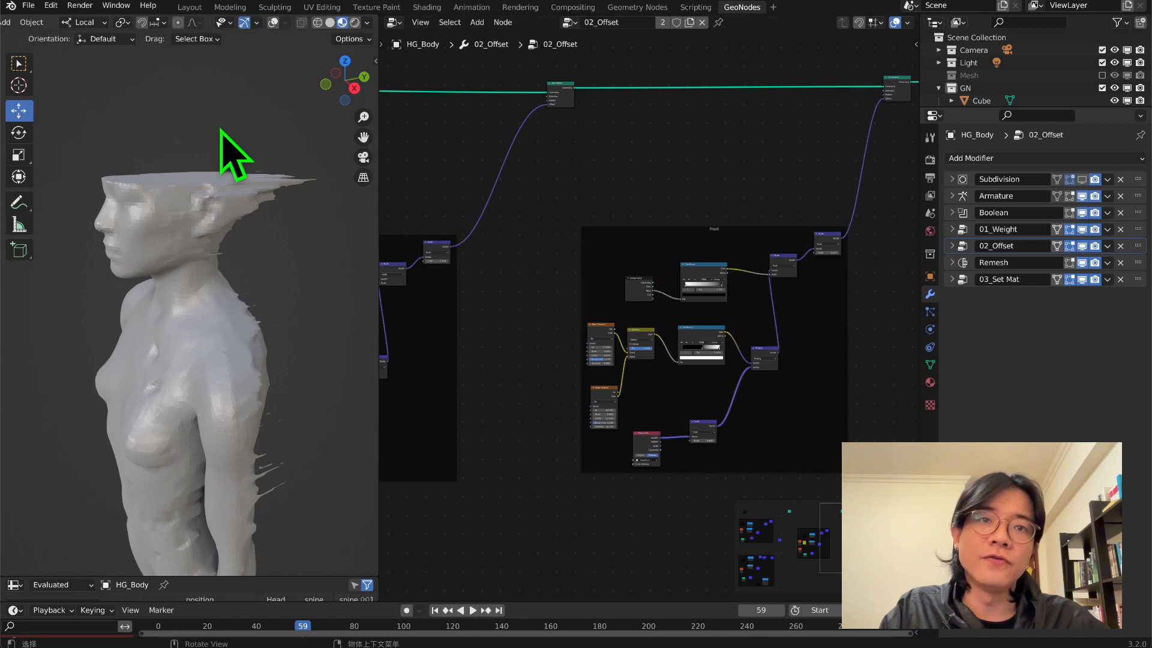
mouse_move(303, 249)
middle_down()
mouse_move(365, 257)
mouse_move(294, 264)
middle_up()
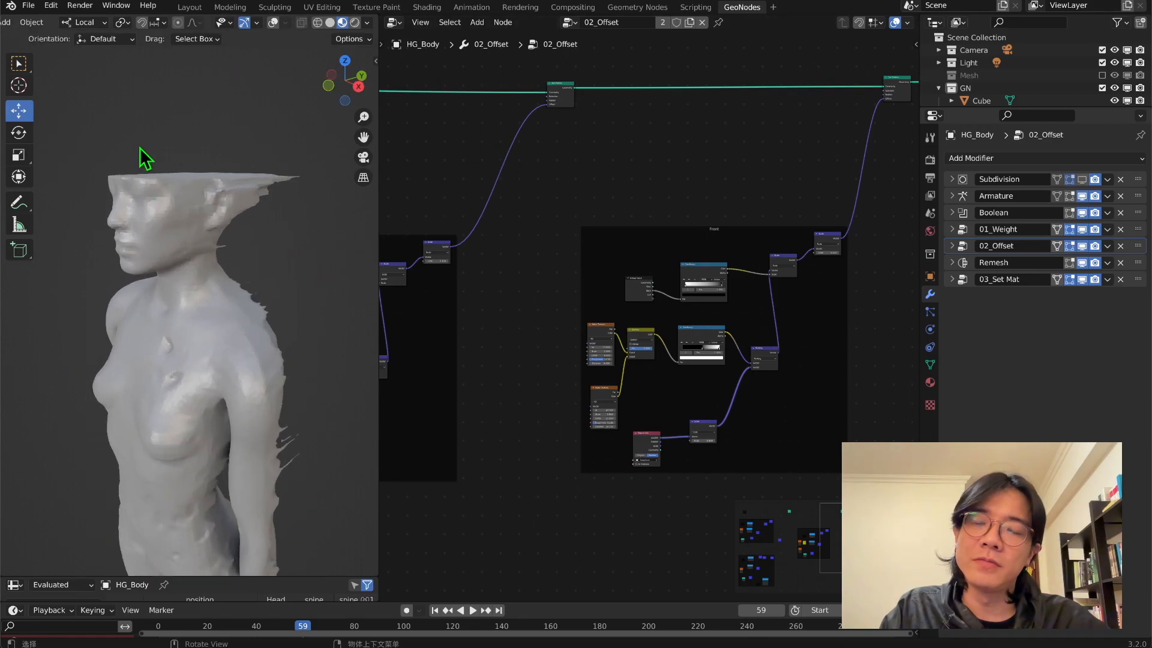
click(1082, 262)
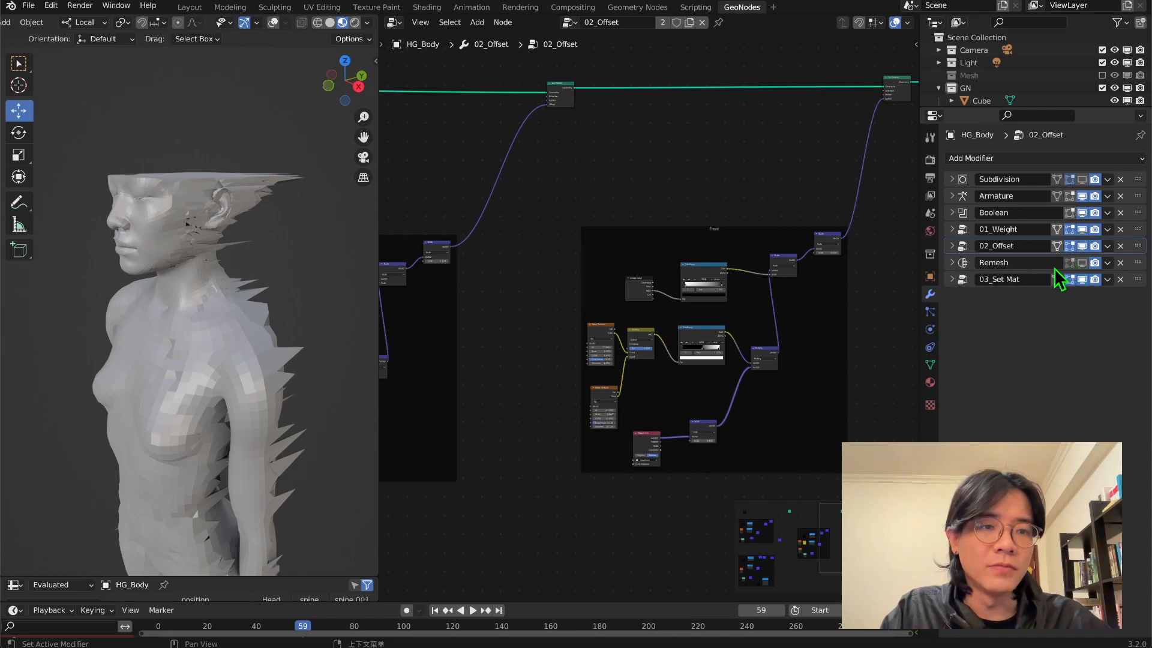
Examine the unremeshed spikes on the body from the side, front and back, and compare them with the offset node frames.
middle_drag(262, 280, 206, 257)
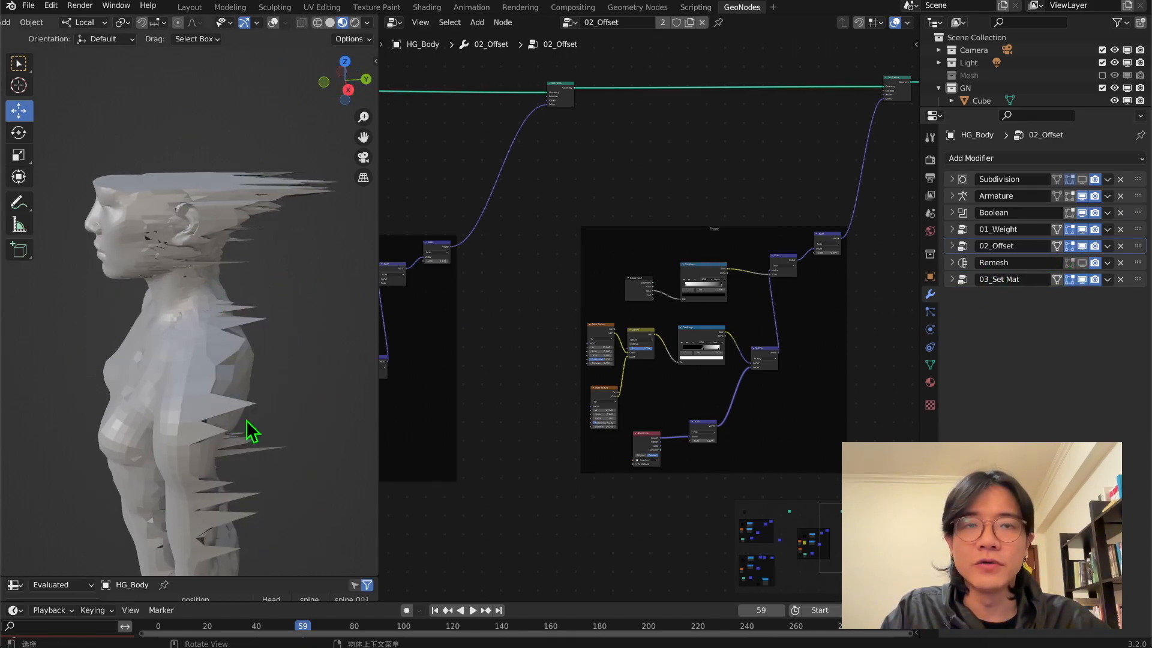
scroll(498, 426, down, 7)
middle_drag(498, 426, 789, 247)
scroll(202, 300, down, 5)
middle_drag(203, 321, 190, 306)
scroll(195, 307, up, 4)
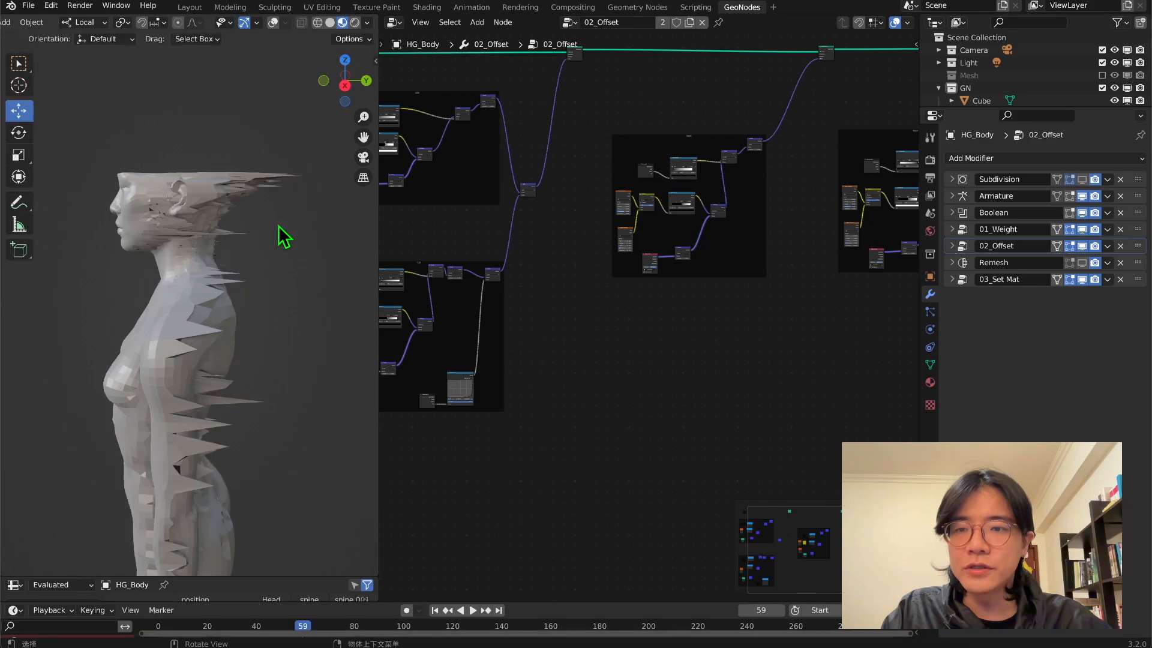
click(346, 87)
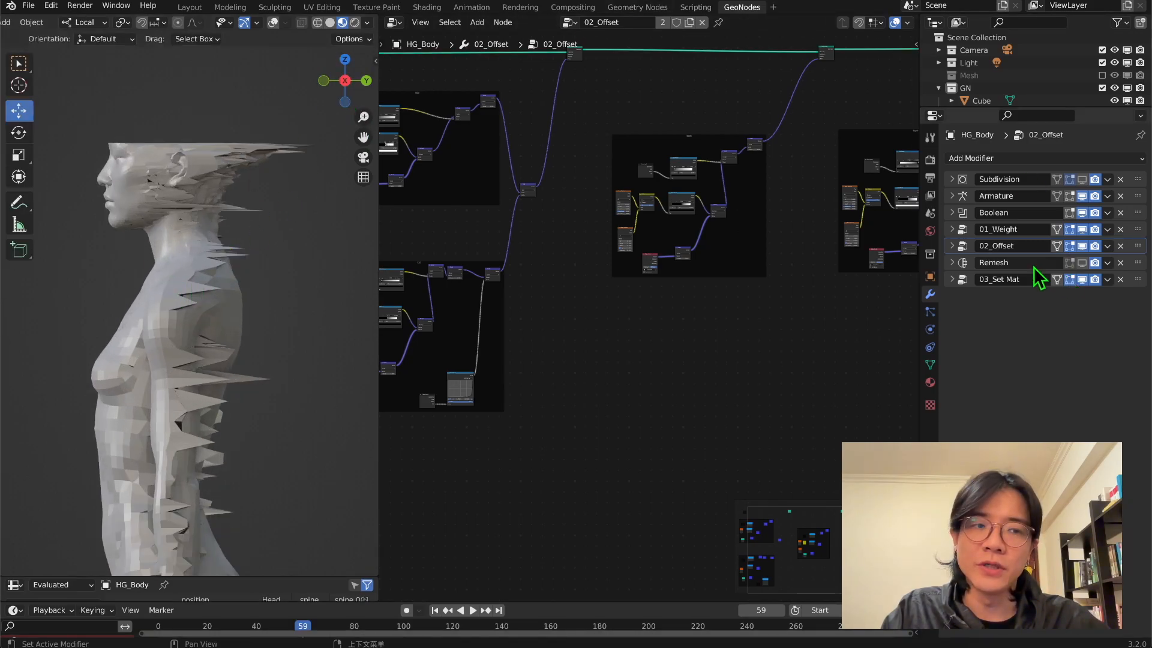
middle_drag(341, 297, 223, 312)
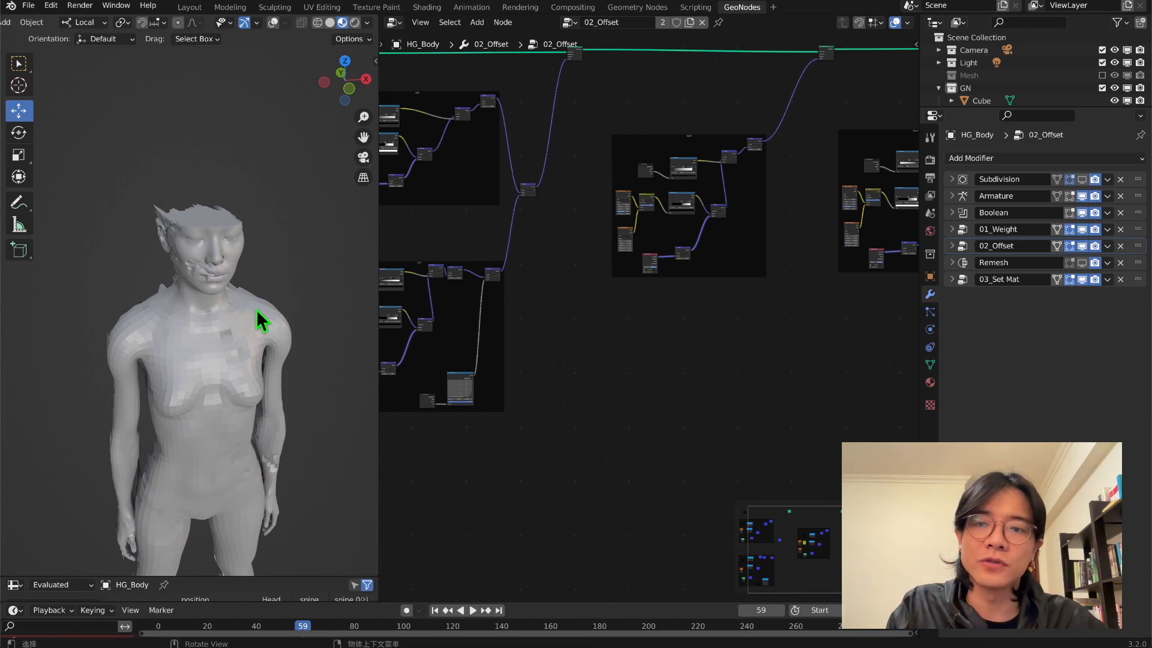
middle_drag(259, 318, 173, 308)
click(359, 75)
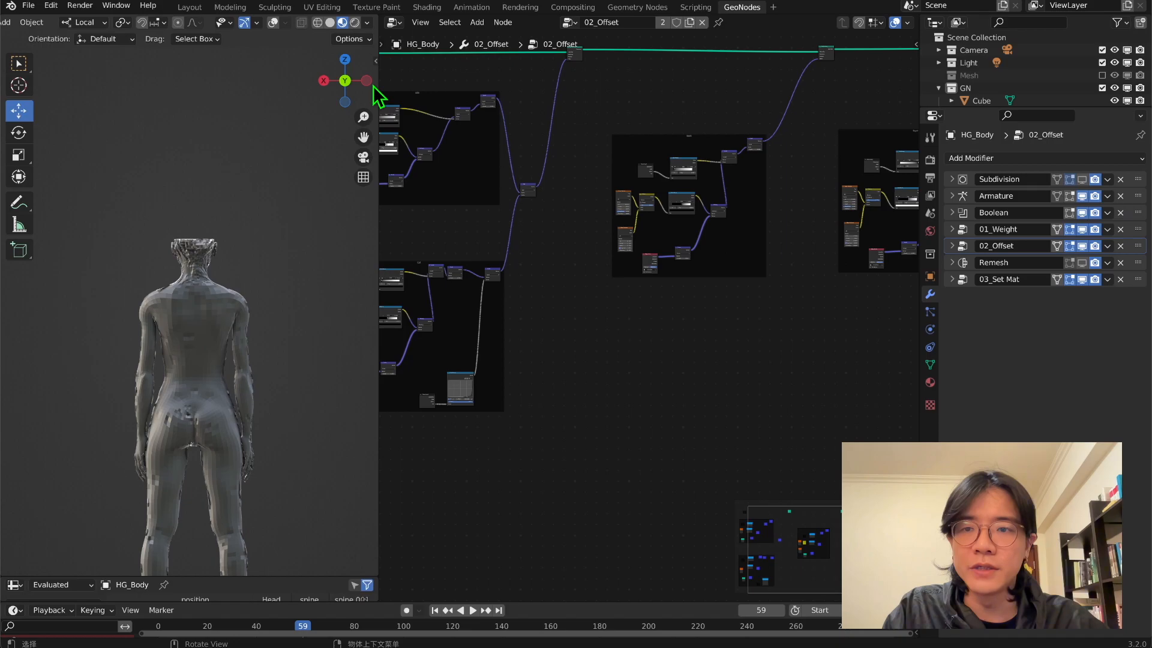
click(363, 83)
middle_drag(496, 408, 588, 278)
scroll(588, 278, up, 2)
scroll(277, 151, down, 2)
middle_drag(275, 150, 286, 152)
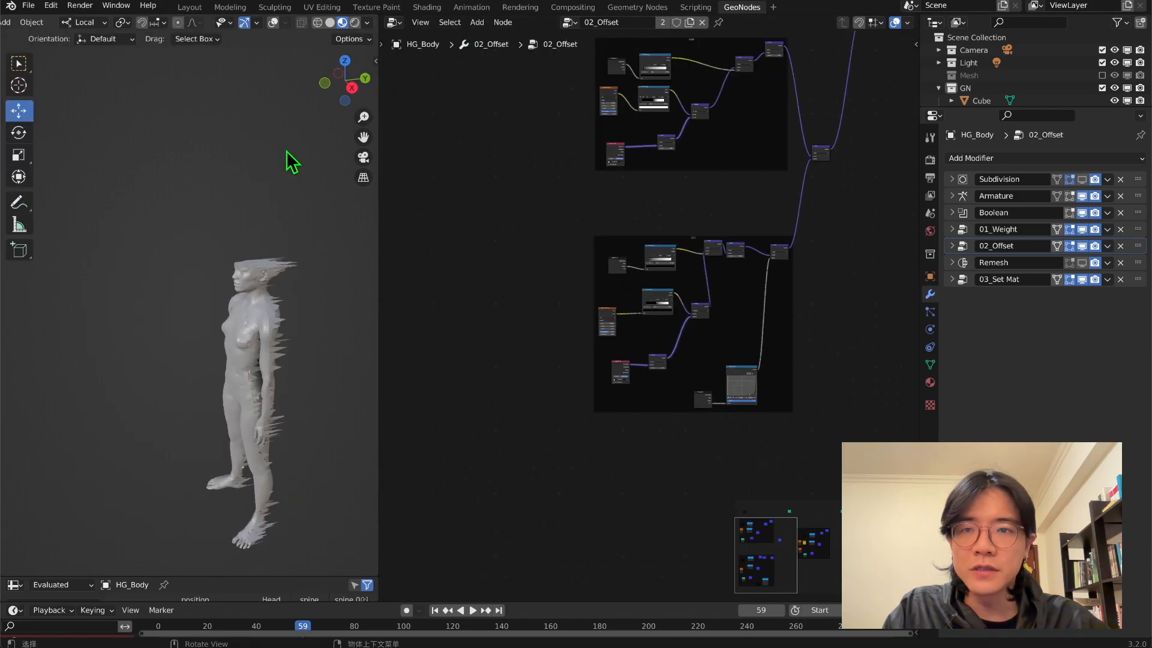
Show the viewport overlays, select the large cutting cube and move it slightly down along its Z axis.
click(273, 23)
scroll(240, 192, down, 2)
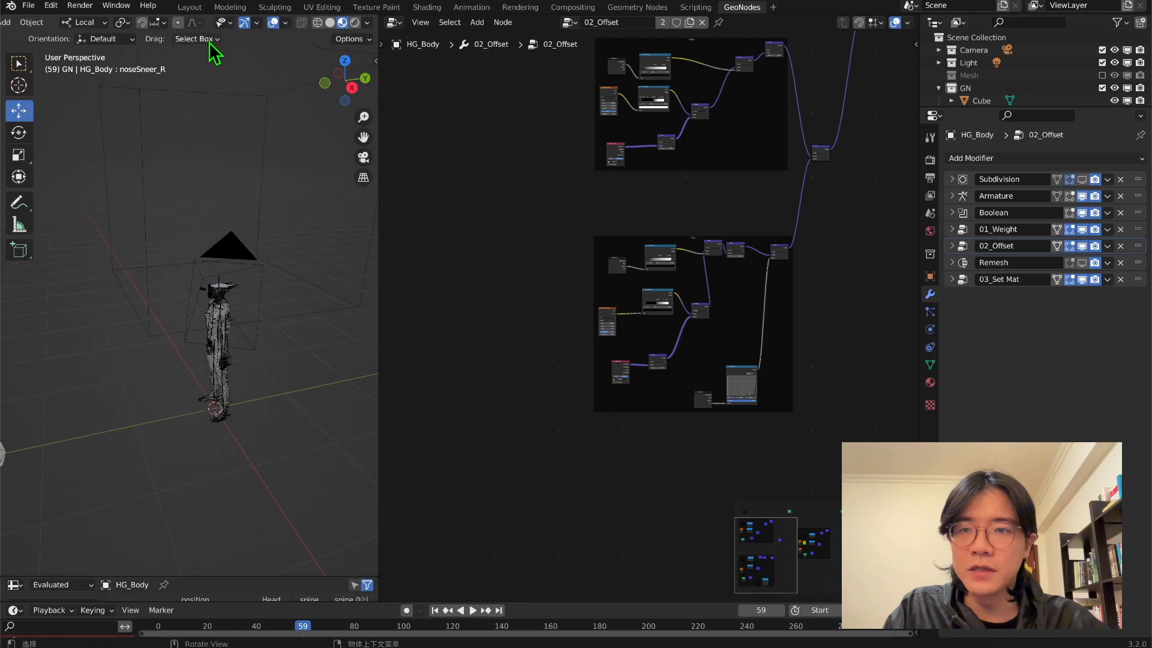
click(252, 189)
drag(221, 141, 224, 163)
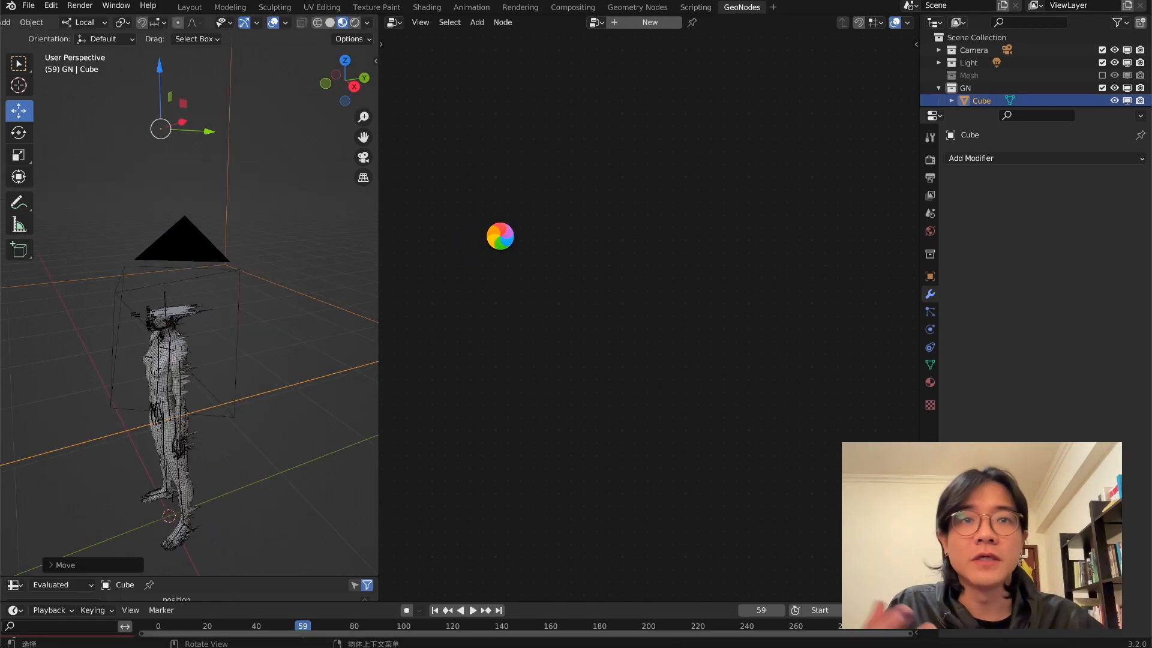
On the body, place the Cut frame beside the side frame and connect its Float Curve value to the side Noise Texture's W input.
click(174, 324)
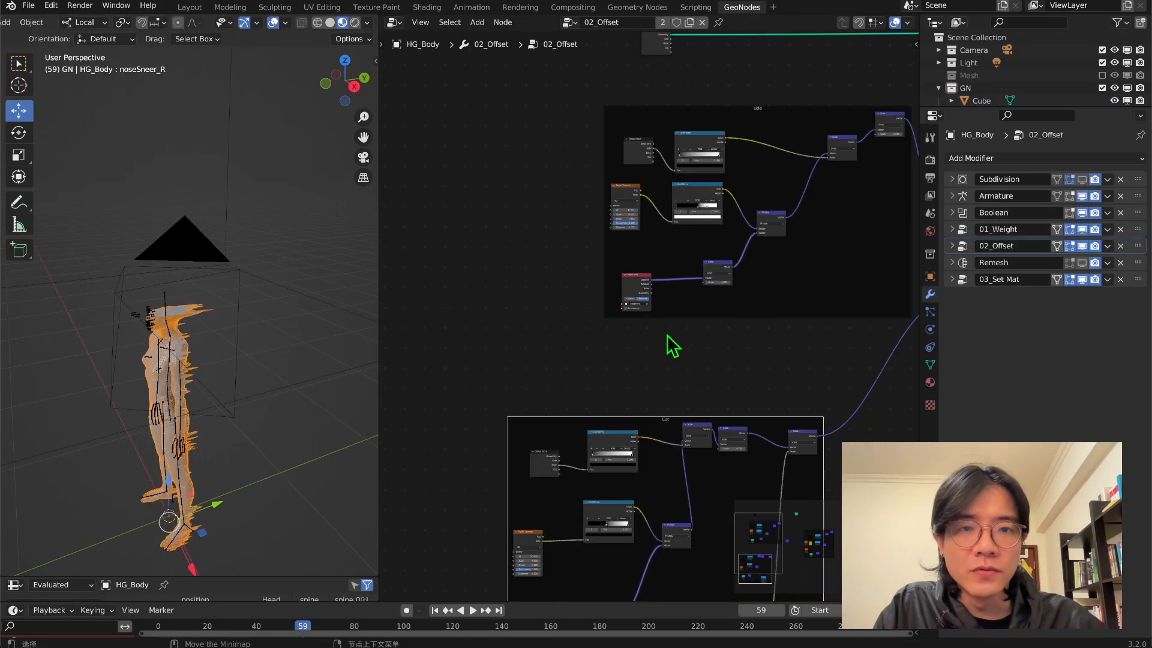
middle_drag(614, 380, 502, 120)
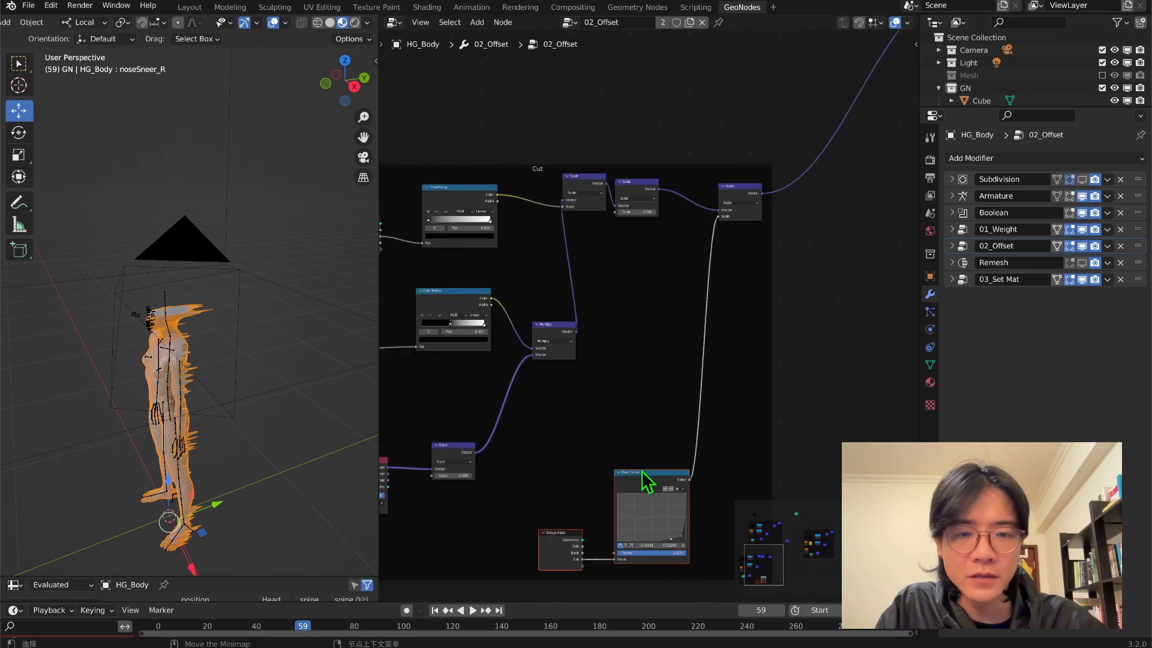
drag(642, 473, 640, 360)
middle_drag(542, 308, 610, 494)
scroll(610, 495, down, 2)
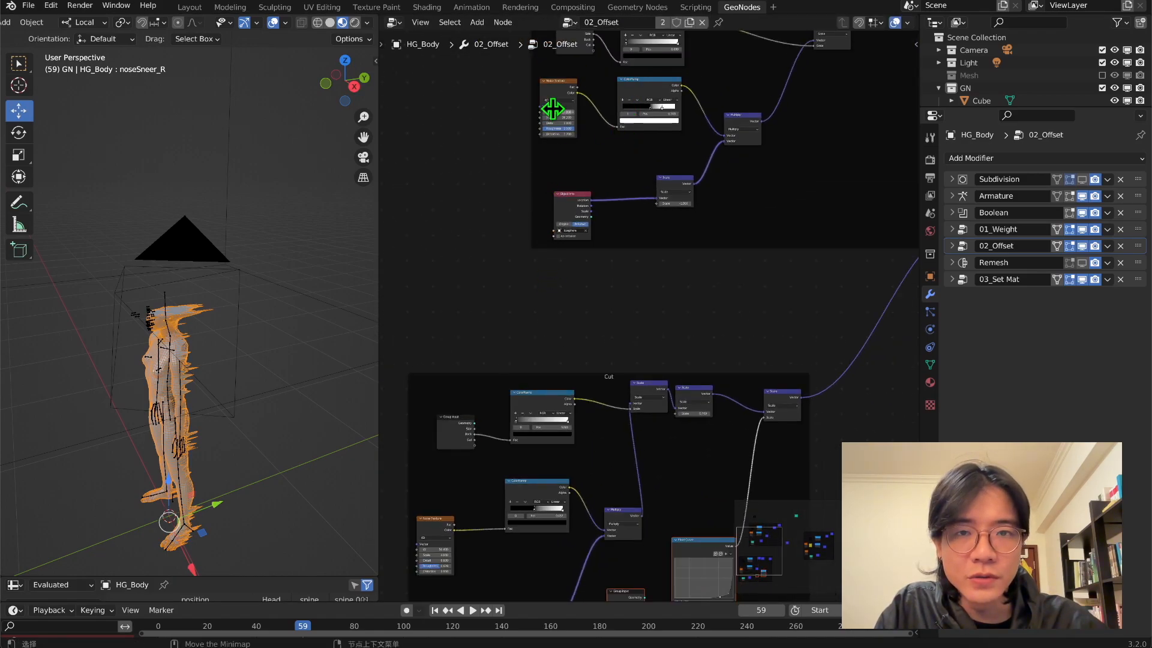
drag(739, 384, 555, 299)
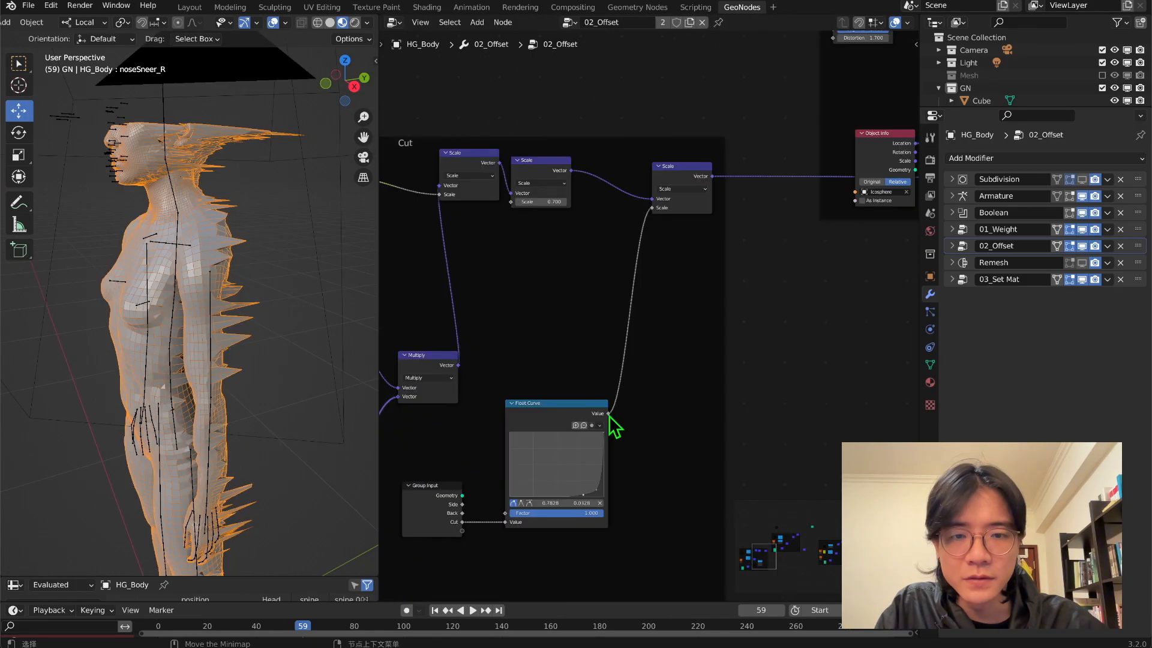
drag(609, 413, 833, 78)
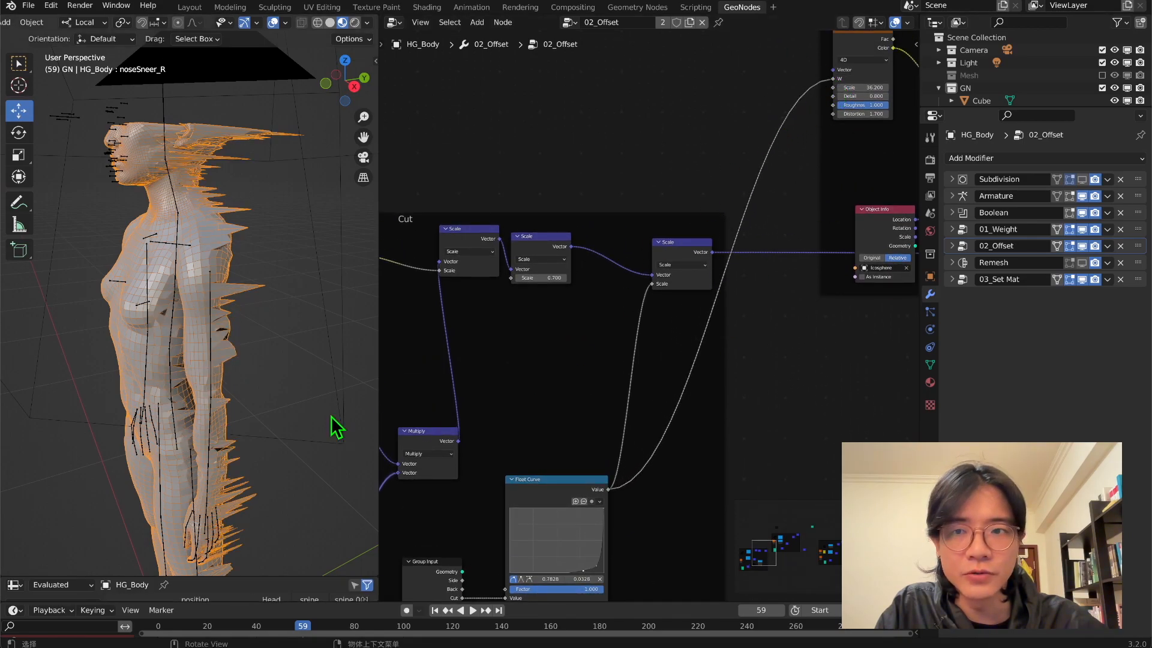
Select the cutting cube and move it along the body with overlays hidden to test how the spikes vary with the cut height.
scroll(252, 291, down, 6)
scroll(246, 204, down, 2)
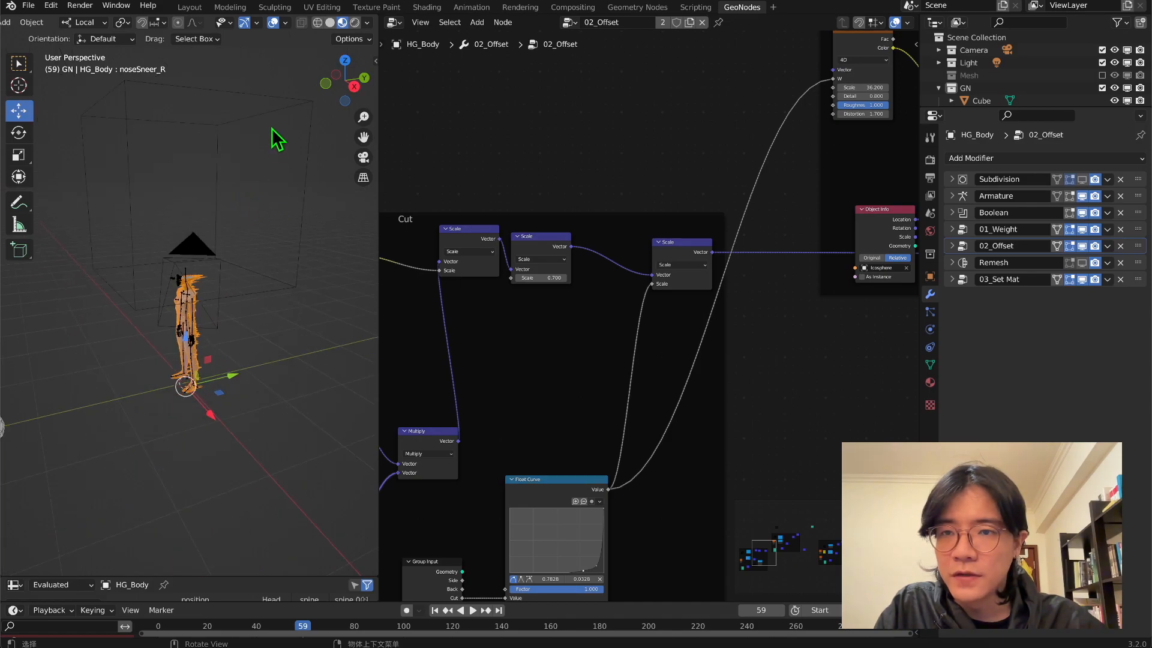
click(282, 112)
scroll(250, 167, up, 5)
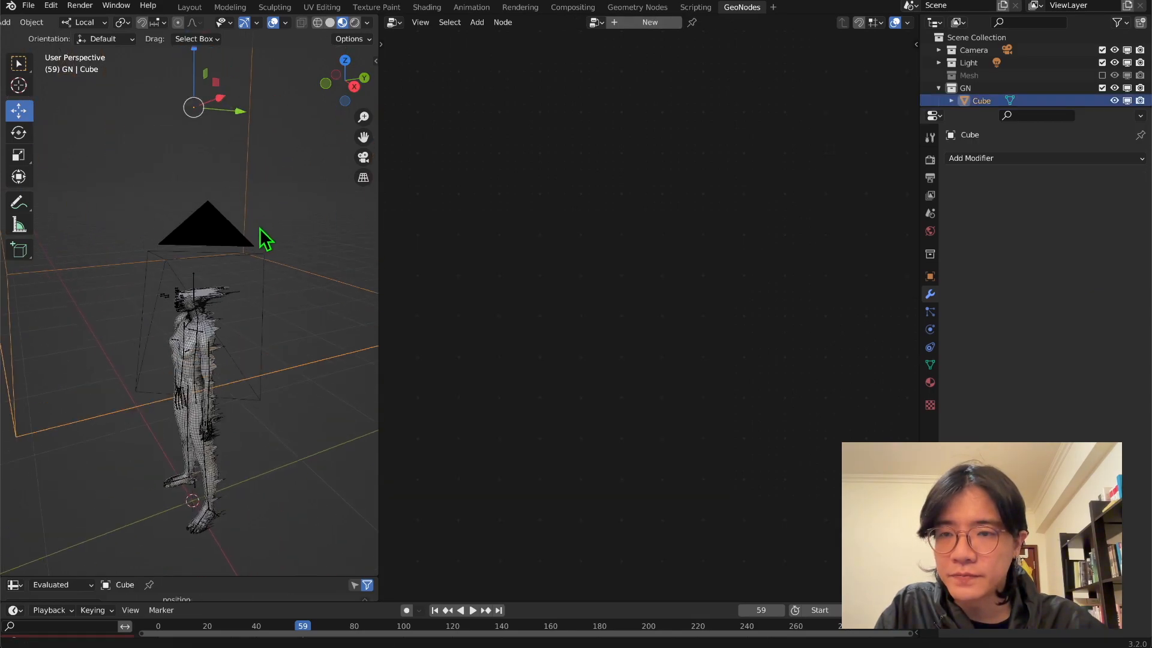
drag(244, 84, 318, 234)
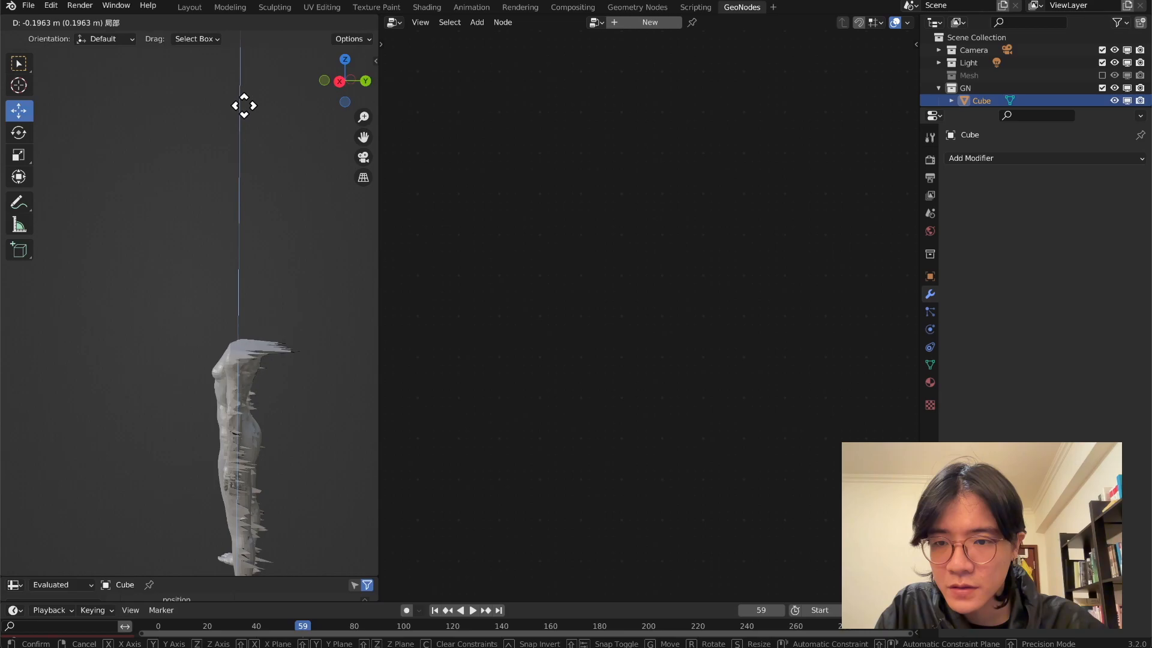
middle_drag(243, 269, 265, 224)
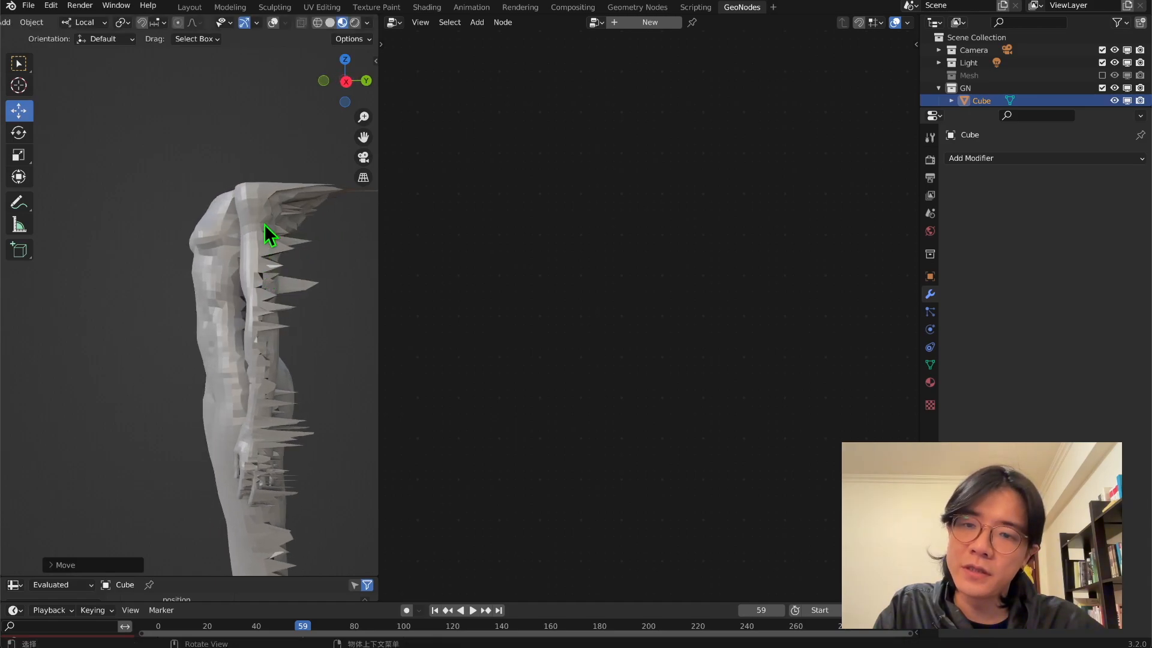
middle_drag(262, 270, 275, 113)
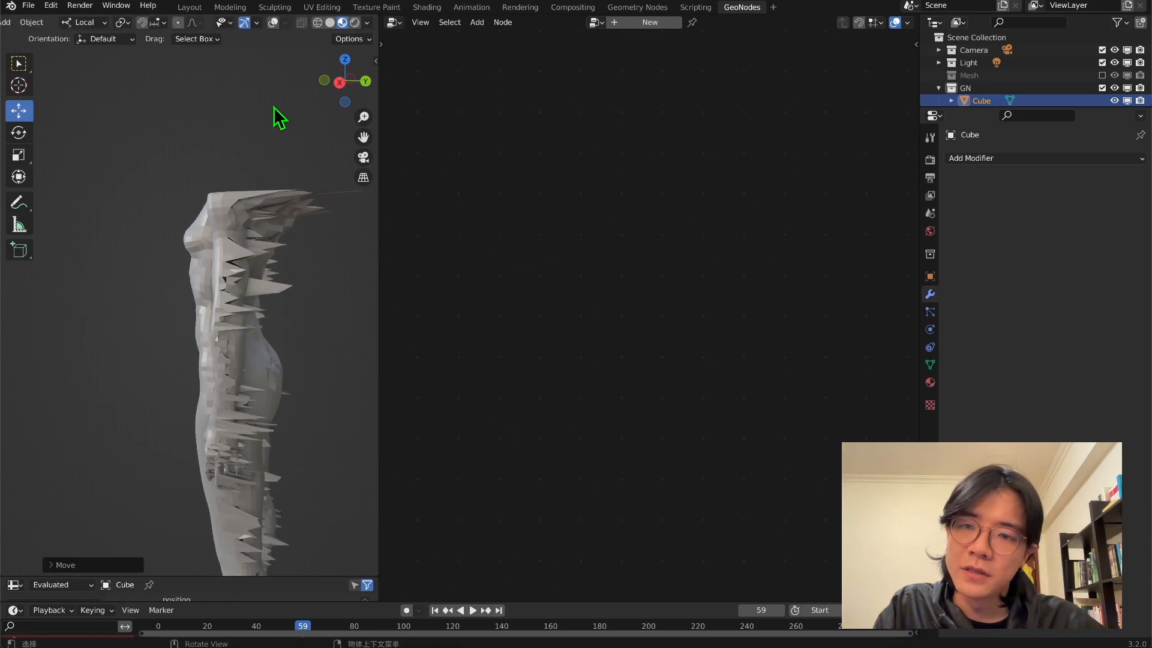
key(g)
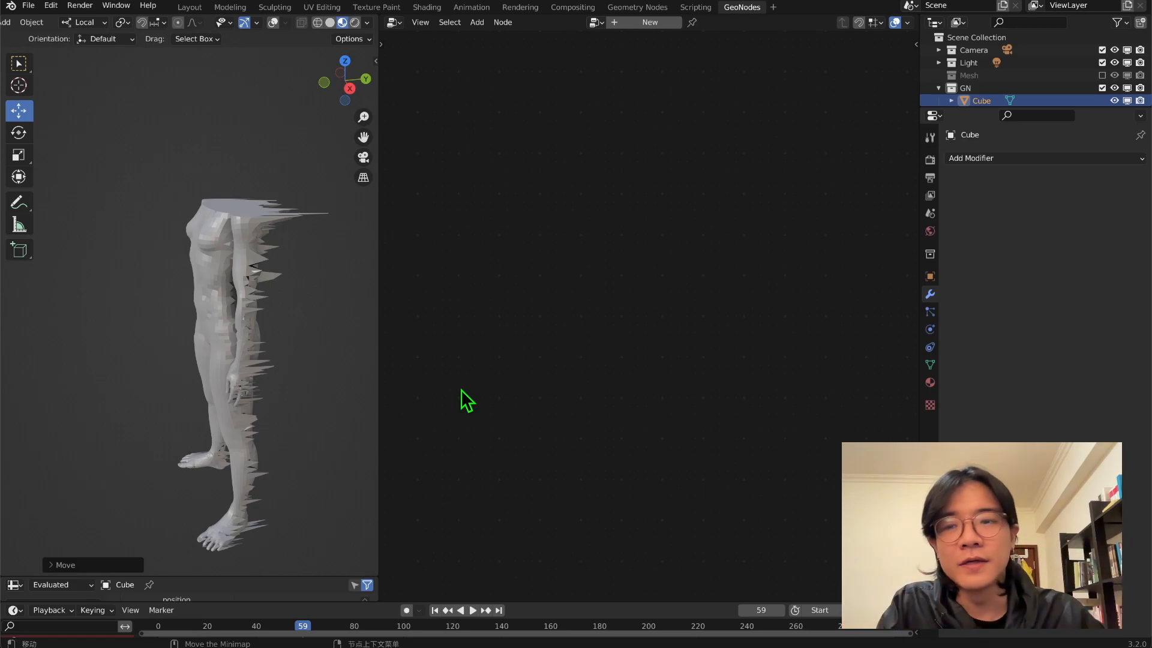
middle_drag(258, 300, 240, 229)
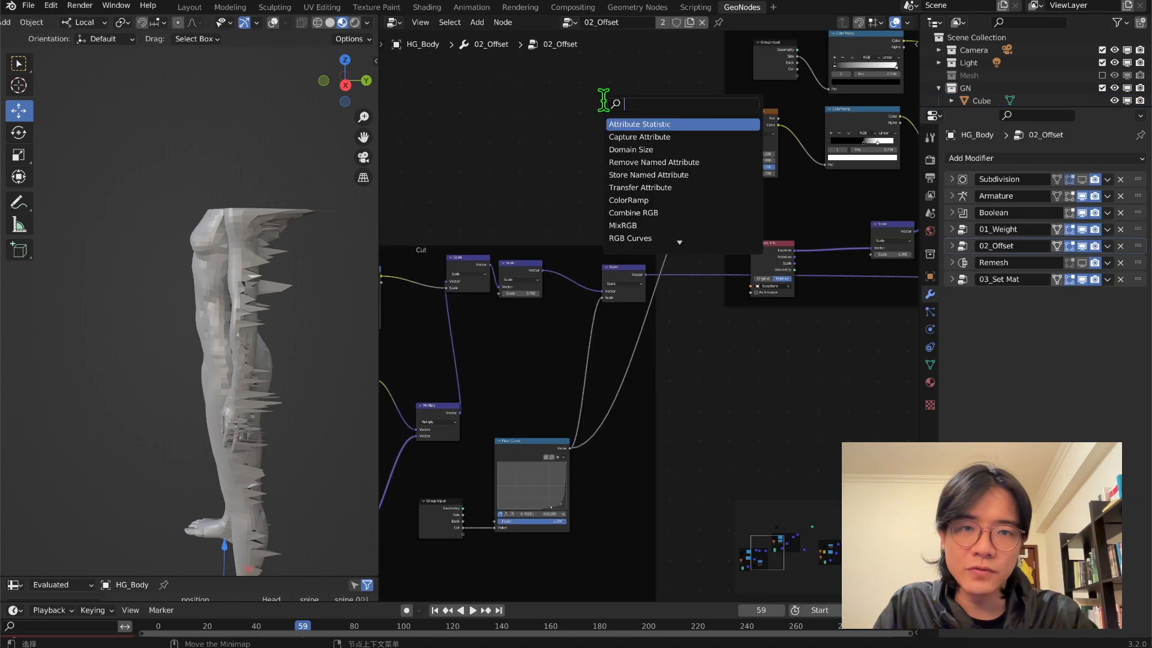
Insert a ColorRamp between the Float Curve and the side Noise Texture's W input, and darken its white end stop to nearly black.
text(ma)
key(BackSpace)
key(BackSpace)
text(ram)
click(628, 137)
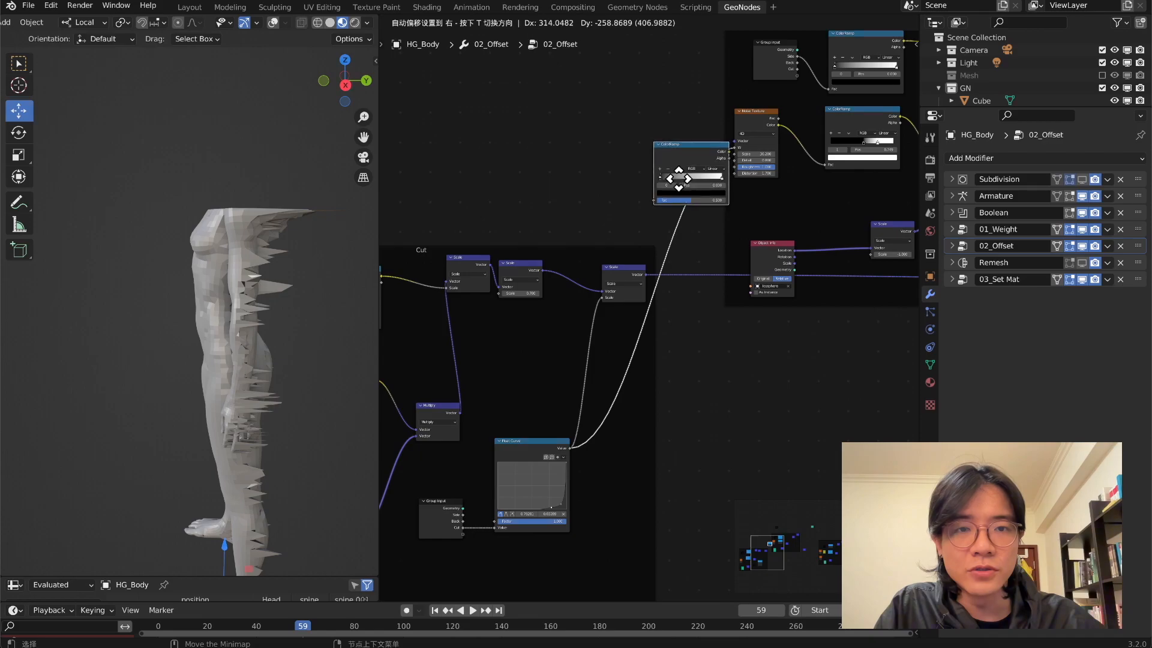
click(687, 186)
scroll(684, 222, up, 3)
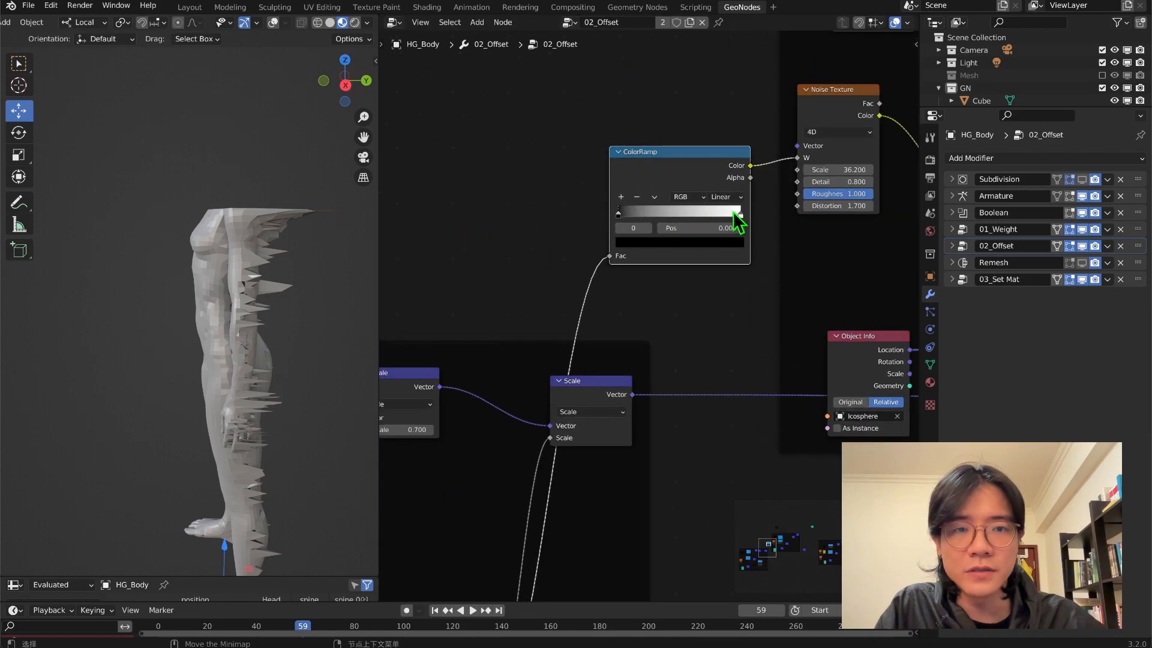
click(738, 242)
drag(710, 93, 712, 151)
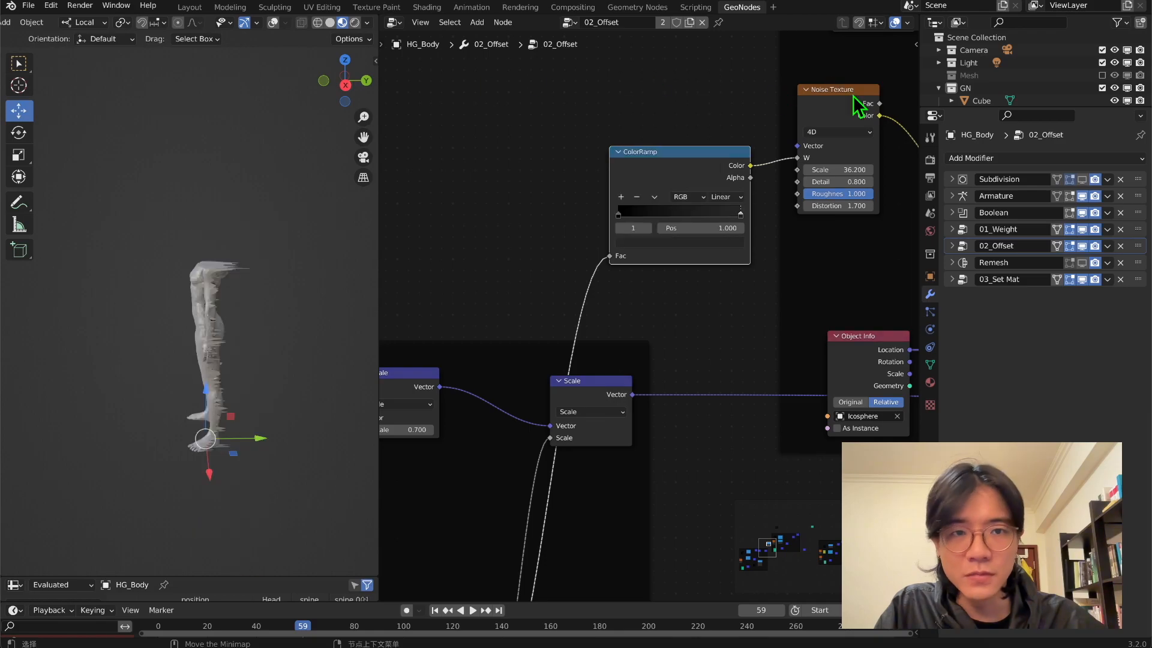
Try moving the cutting cube to check how the spikes react to the darkened ColorRamp, then reselect the body.
key(g)
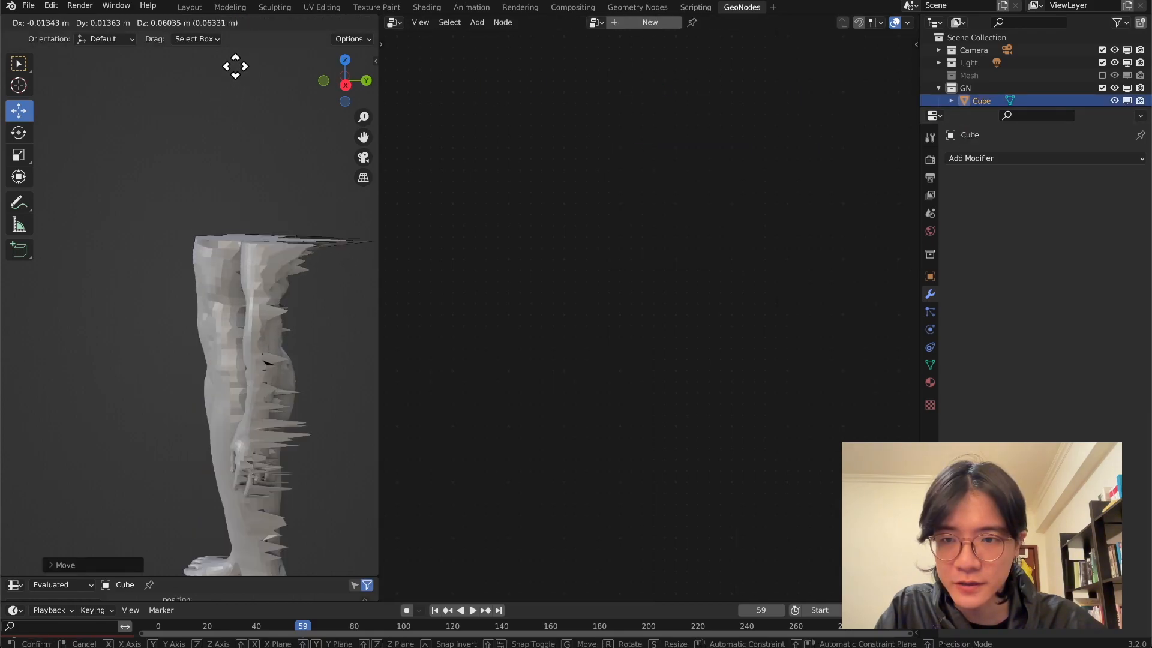
key(Escape)
click(291, 292)
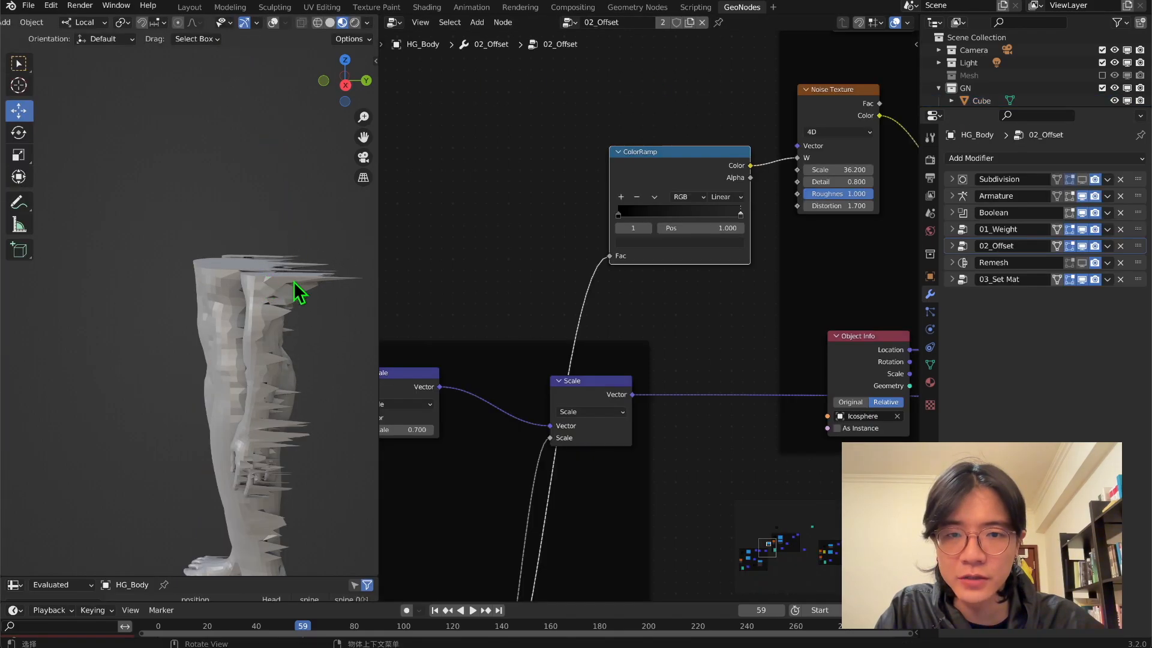
Brighten the ColorRamp's end stop to a value of about 0.162 and move the cutting cube to test the spikes.
click(733, 242)
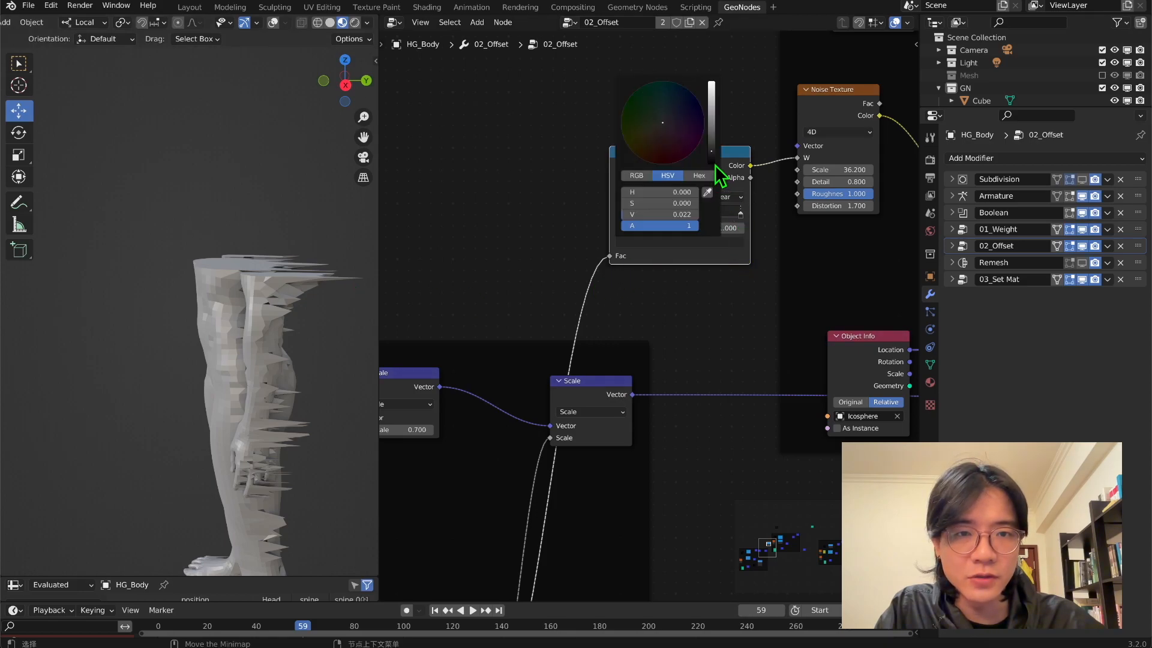
scroll(663, 156, up, 3)
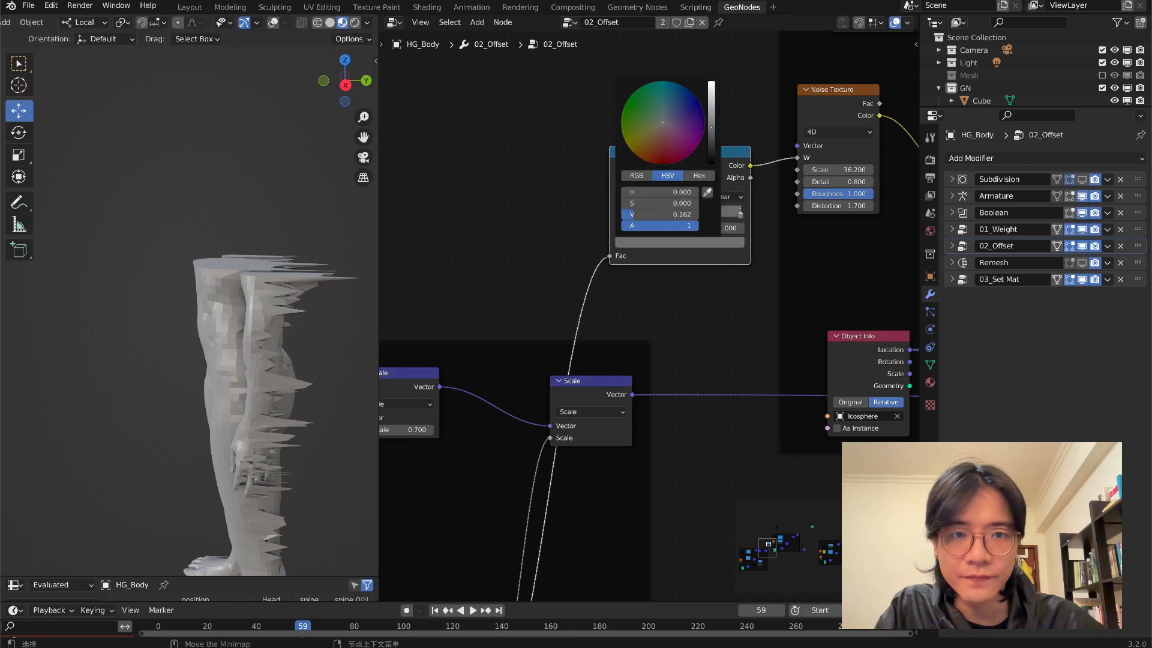
scroll(317, 235, down, 3)
click(317, 235)
key(g)
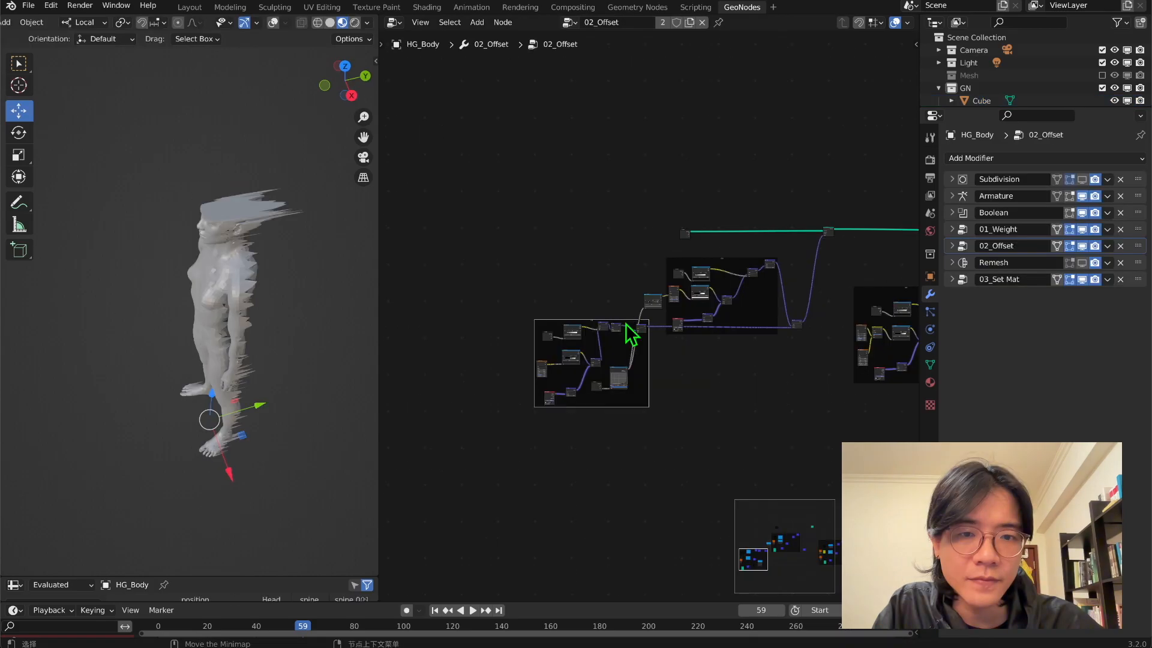
Rearrange the Cut frame and its linked nodes, shifting the ColorRamp away from the side Noise Texture to make room.
drag(629, 329, 625, 350)
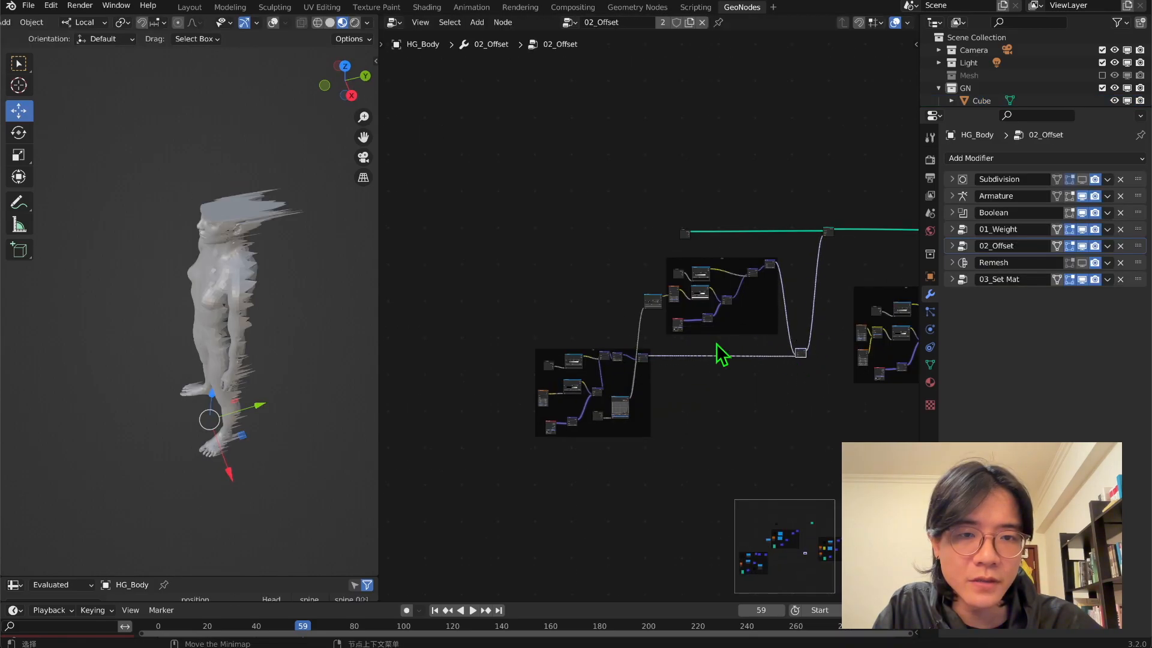
scroll(602, 315, up, 5)
middle_drag(609, 427, 577, 326)
drag(613, 338, 714, 395)
middle_drag(643, 128, 645, 192)
drag(645, 192, 578, 192)
Insert a Math node set to Add between the ColorRamp and the side Noise Texture's W input.
click(621, 104)
key(shift+a)
text(math)
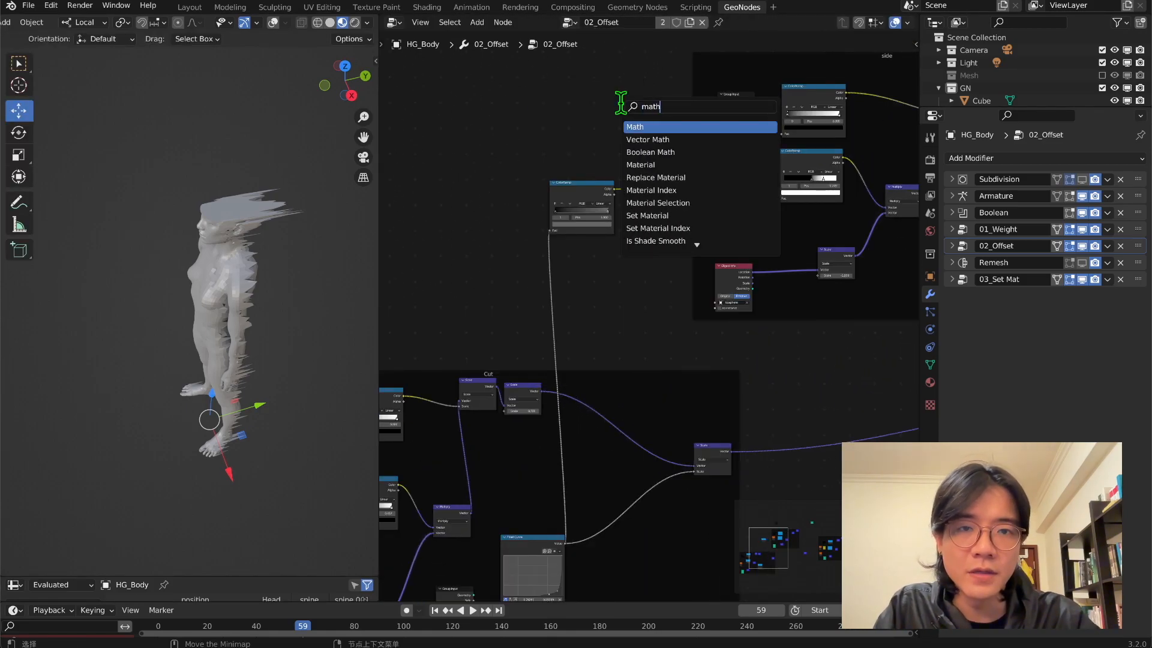
click(636, 124)
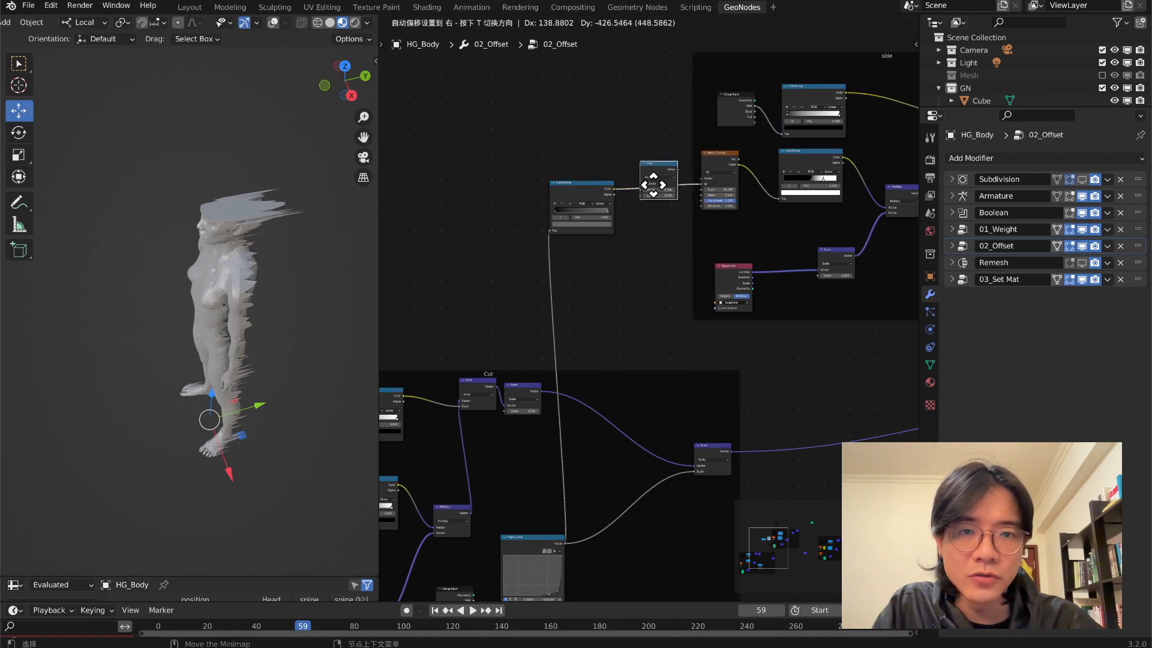
click(653, 192)
scroll(633, 214, up, 2)
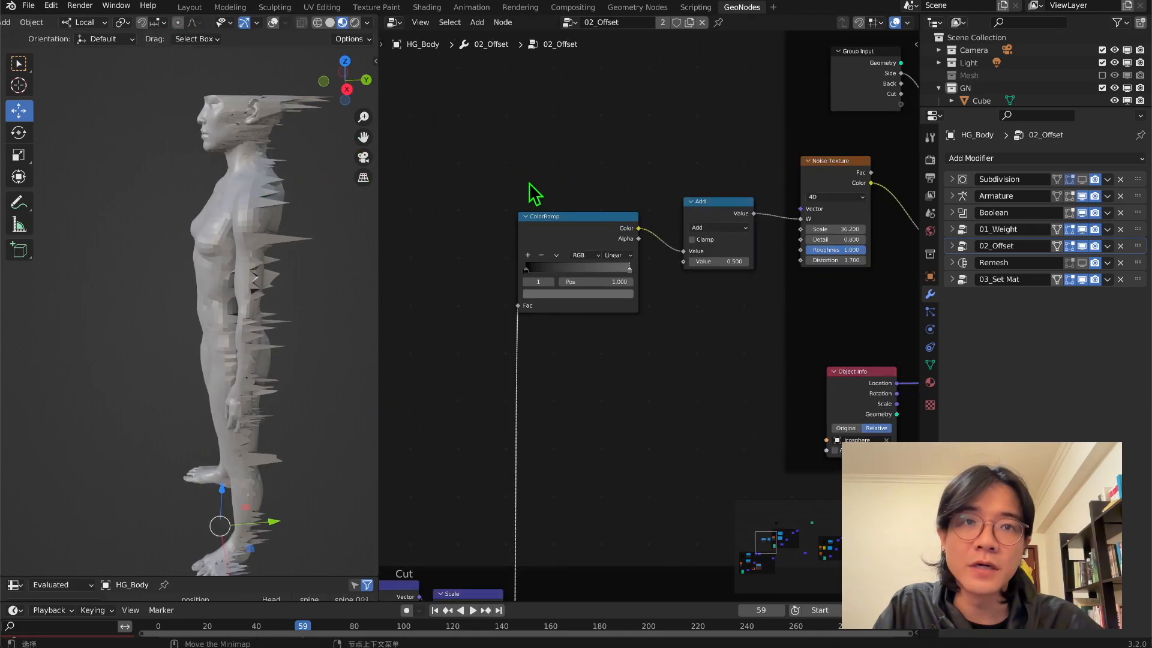
Add a Scene Time node and connect its Seconds output to the second value of the Add node.
key(shift+a)
click(538, 127)
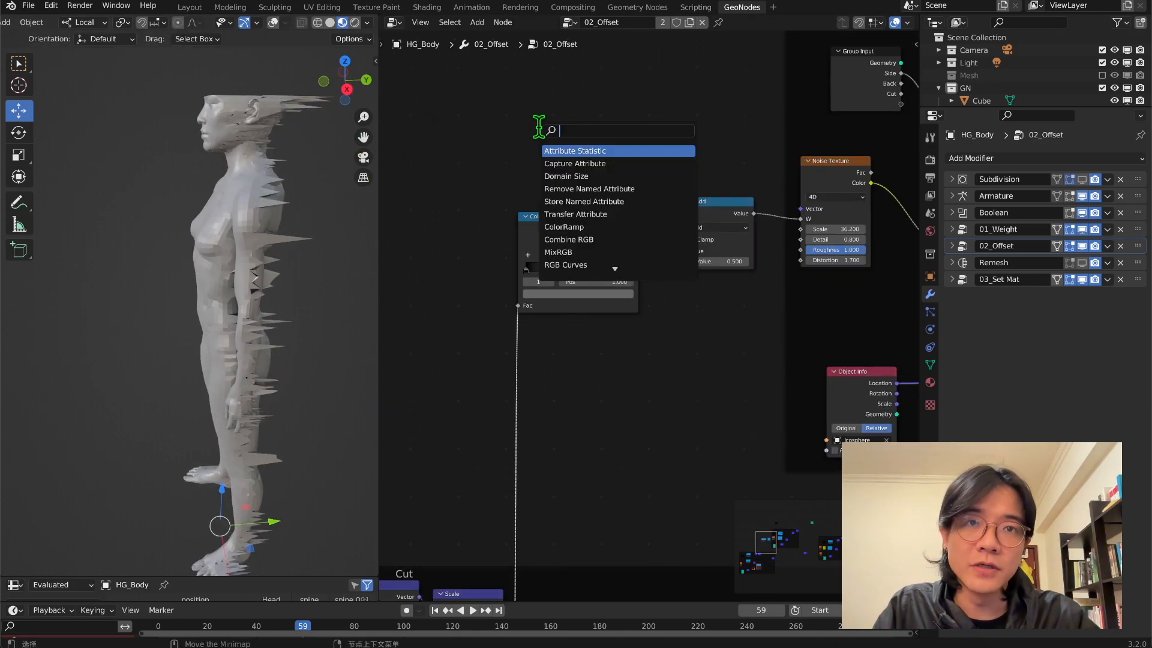
text(time)
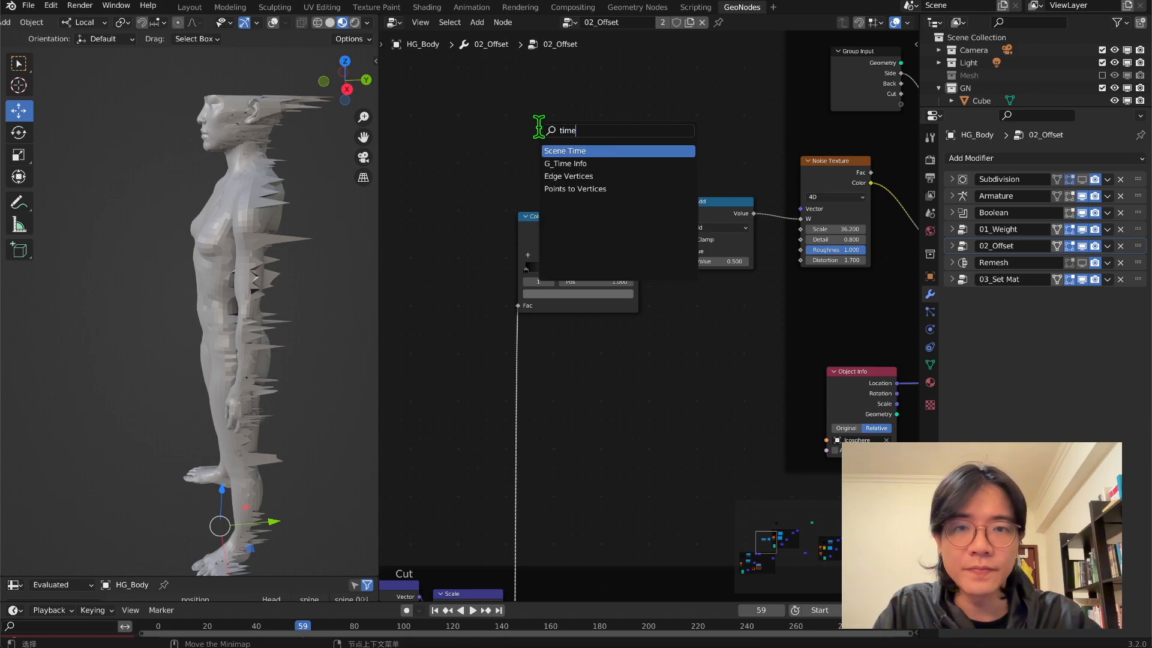
key(Return)
click(401, 277)
drag(471, 291, 685, 269)
Duplicate the Add node onto the Scene Time link, change it to Multiply by 0.1, and briefly play the animation.
click(729, 222)
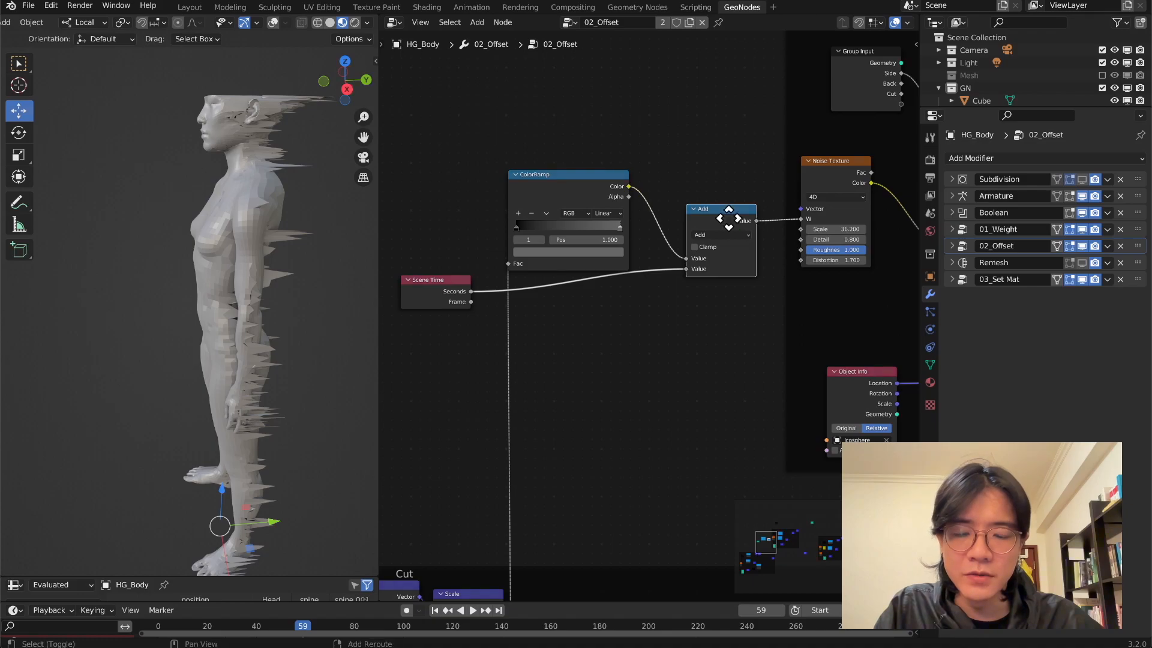
key(shift+d)
click(616, 287)
click(615, 305)
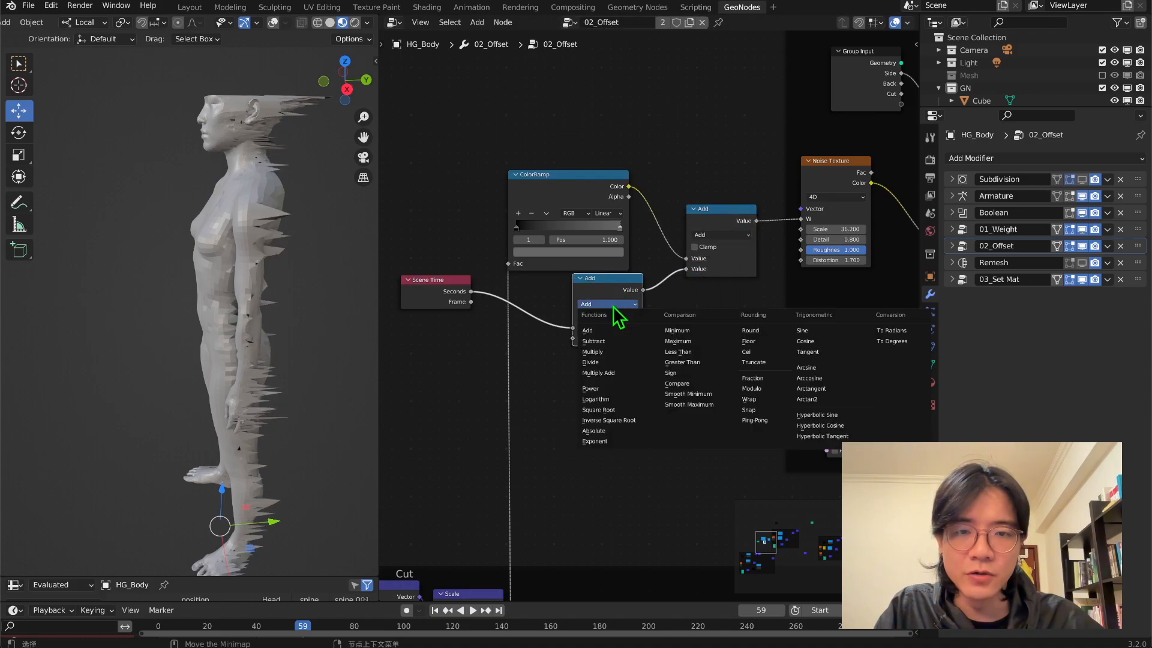
click(594, 352)
click(611, 338)
key(Return)
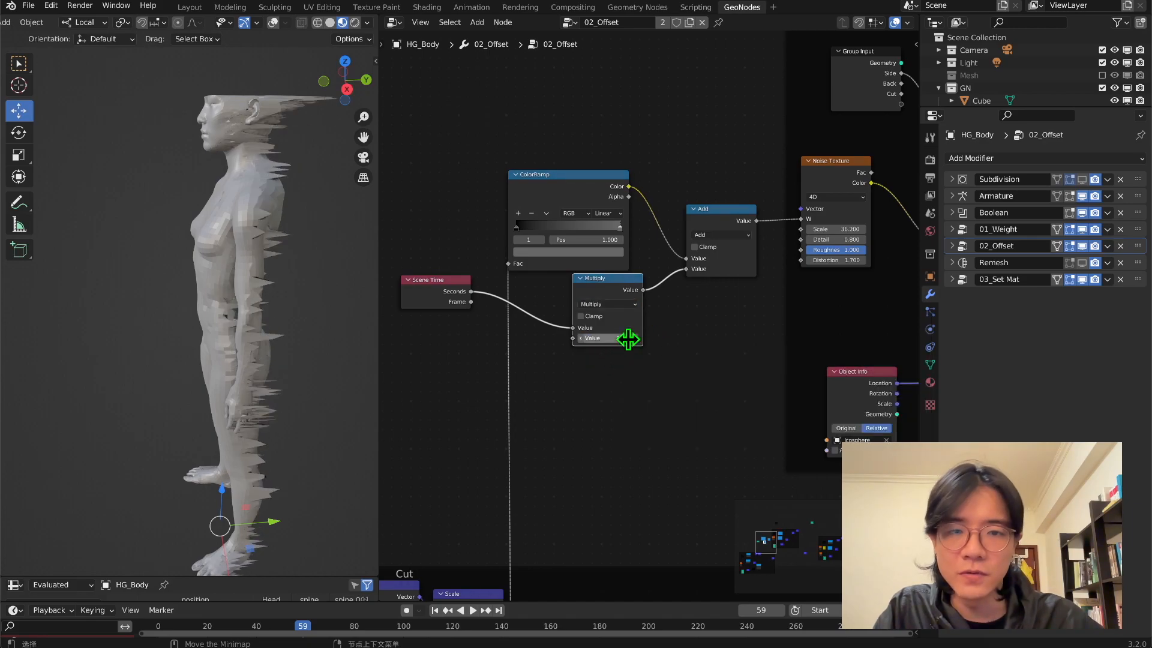
key(space)
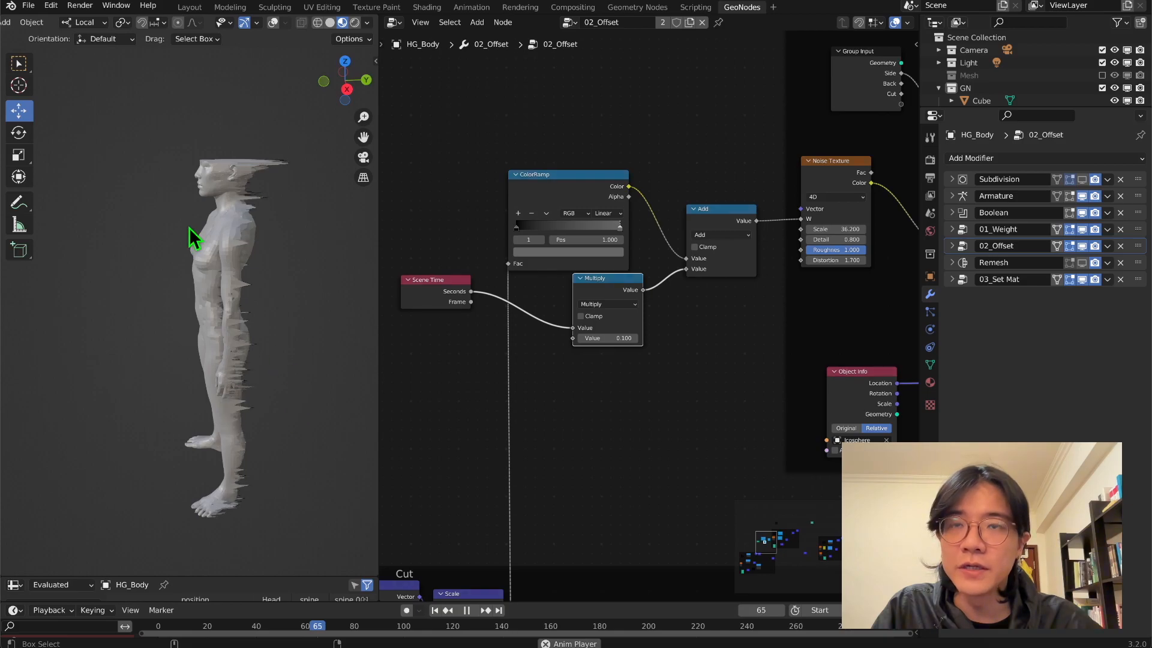
key(space)
Set the Multiply value after Scene Time to 0.02 and play the animation to check the slower spike motion.
click(593, 338)
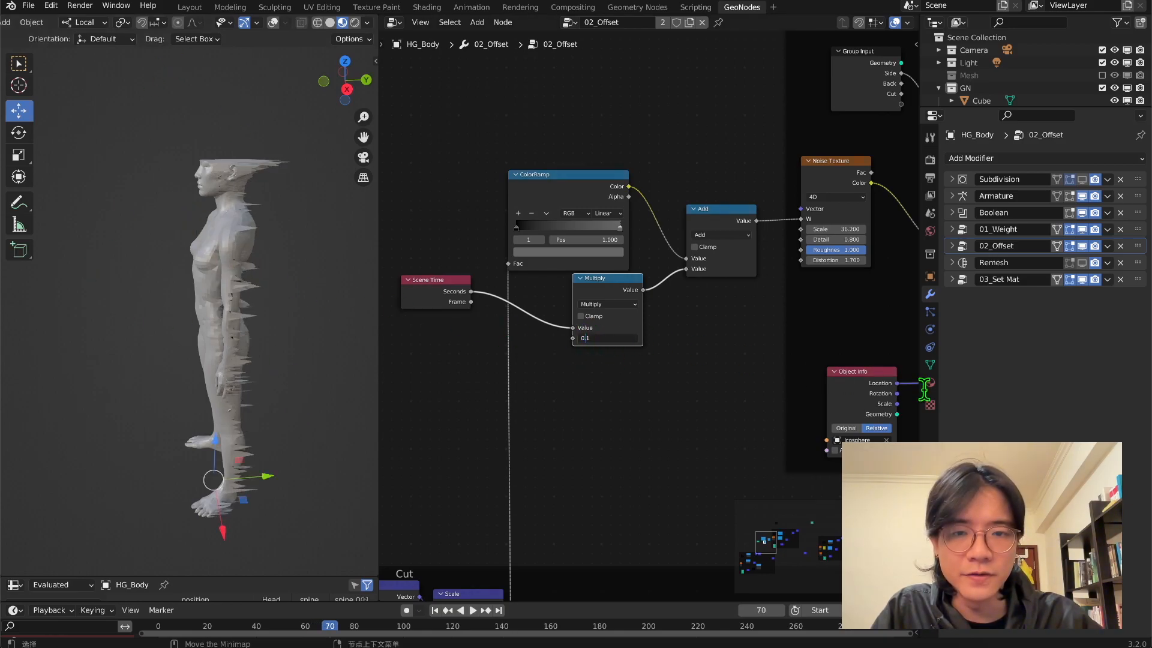
text(0.0)
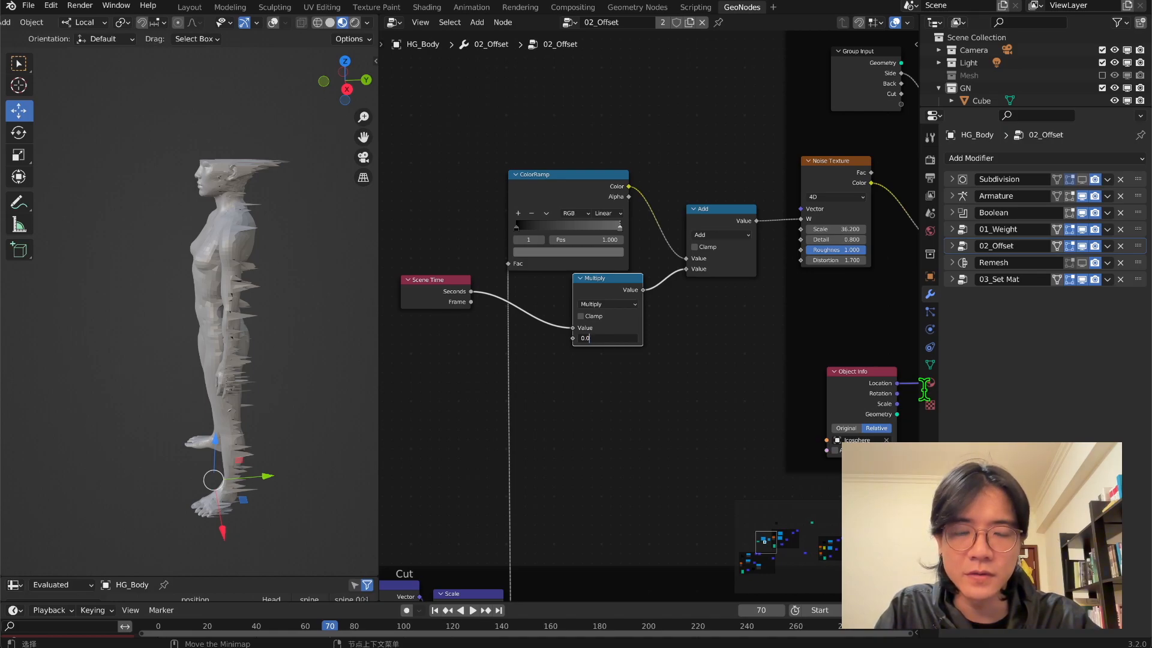
text(2)
key(Return)
key(space)
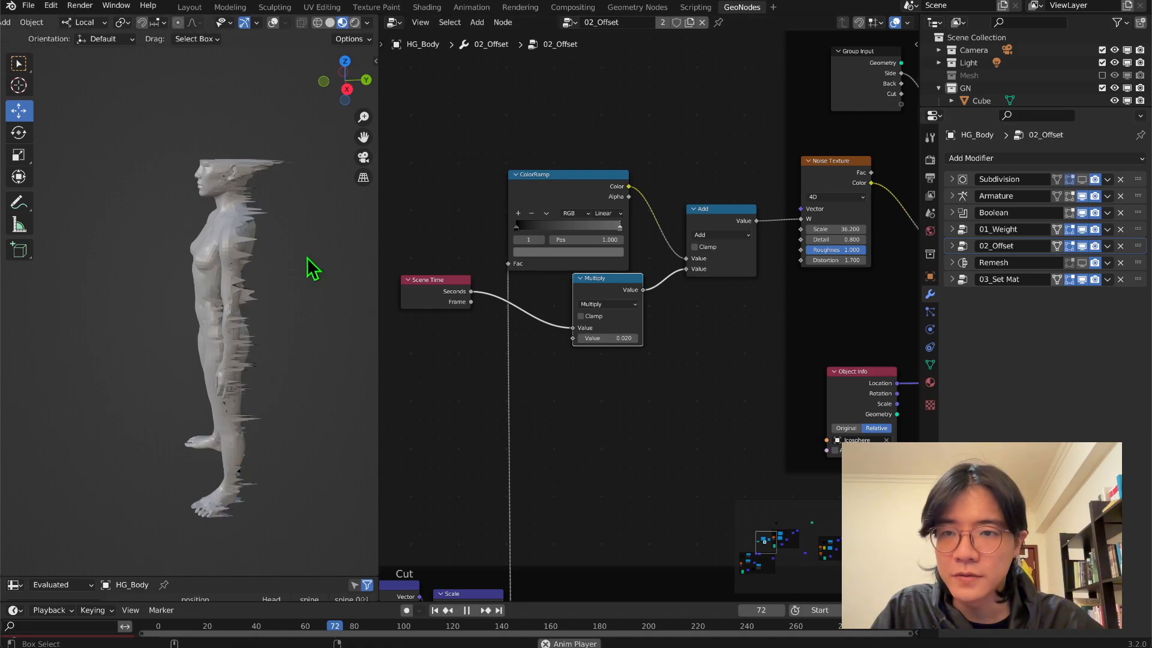
scroll(308, 257, up, 3)
shift+middle_drag(320, 243, 291, 295)
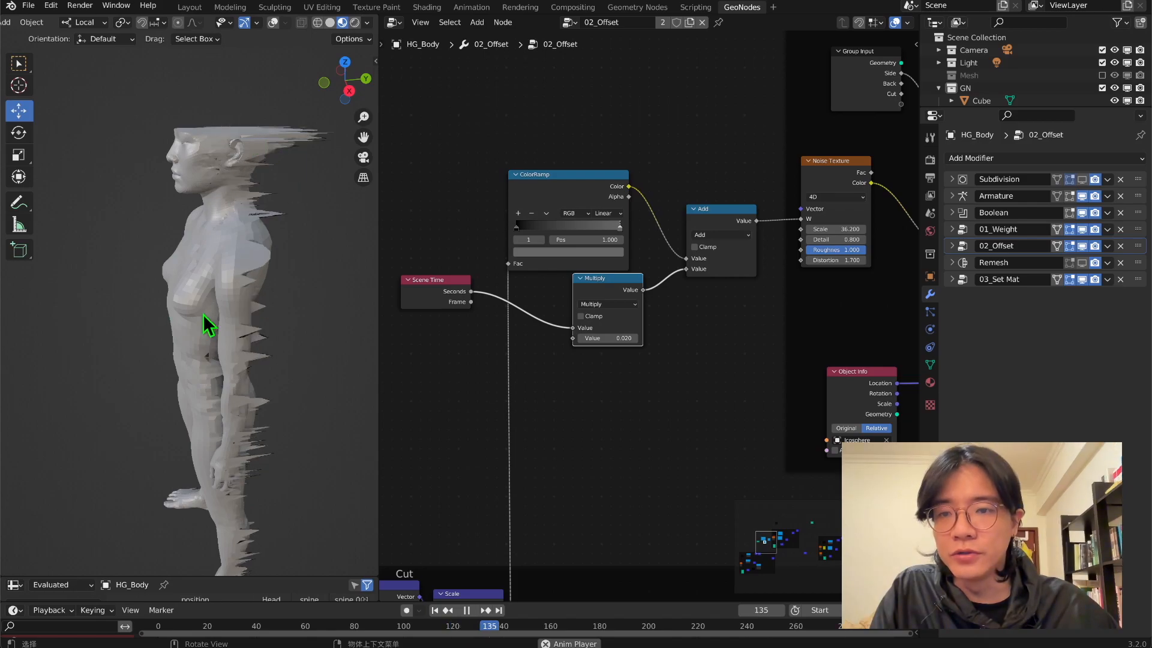
middle_drag(210, 326, 133, 300)
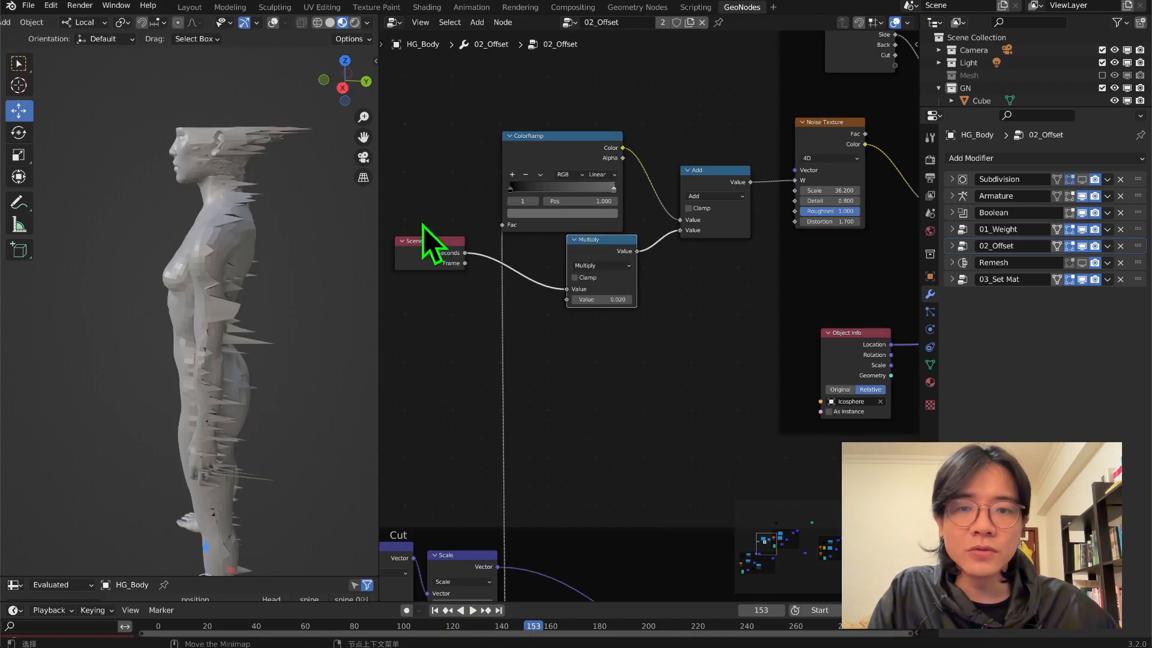
Move the cutting cube vertically to test the animated spikes at the cut and view the body from the front.
key(g)
key(z)
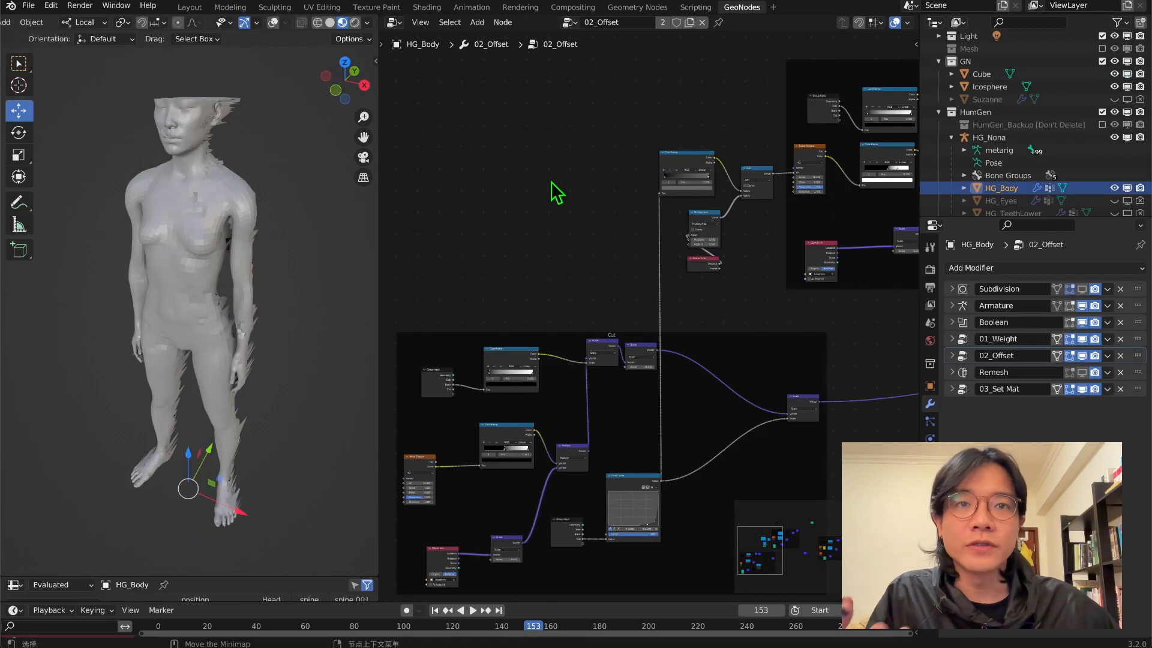
middle_drag(222, 243, 198, 300)
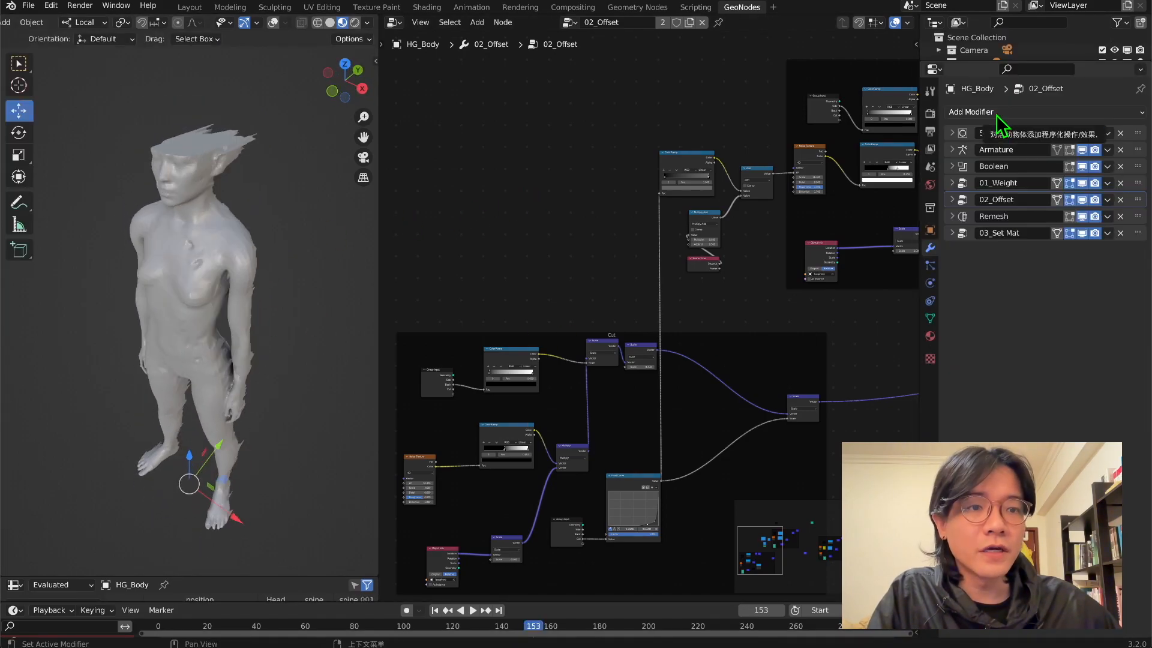
Add a Solidify modifier to the body and place it directly above the Boolean modifier.
click(996, 113)
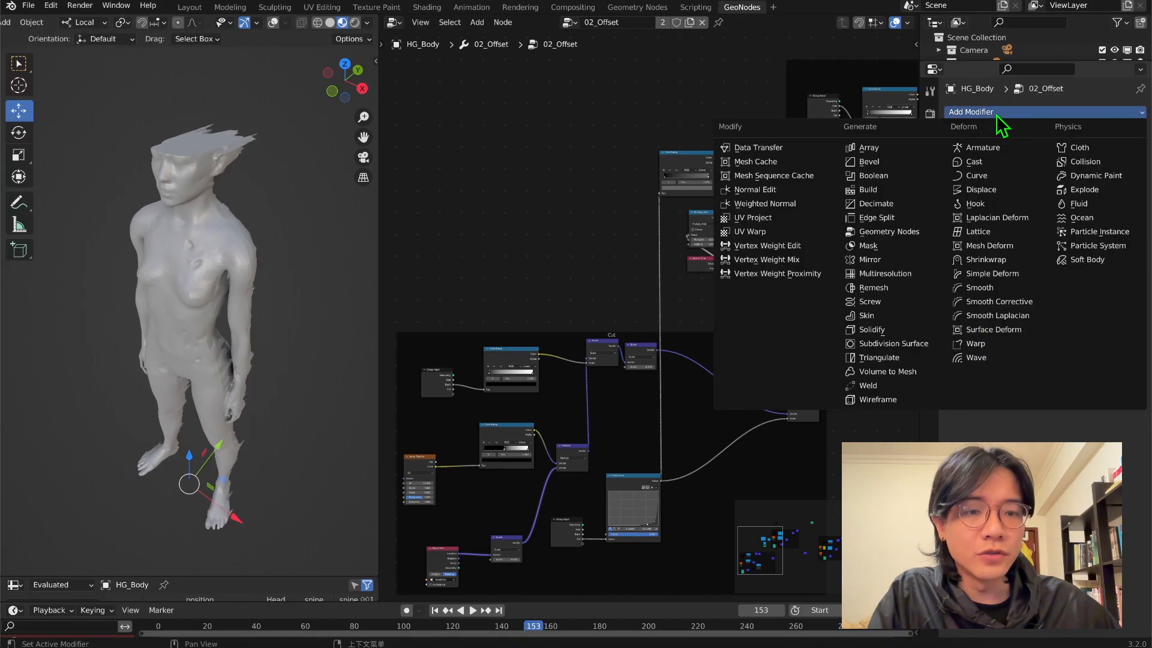
click(876, 333)
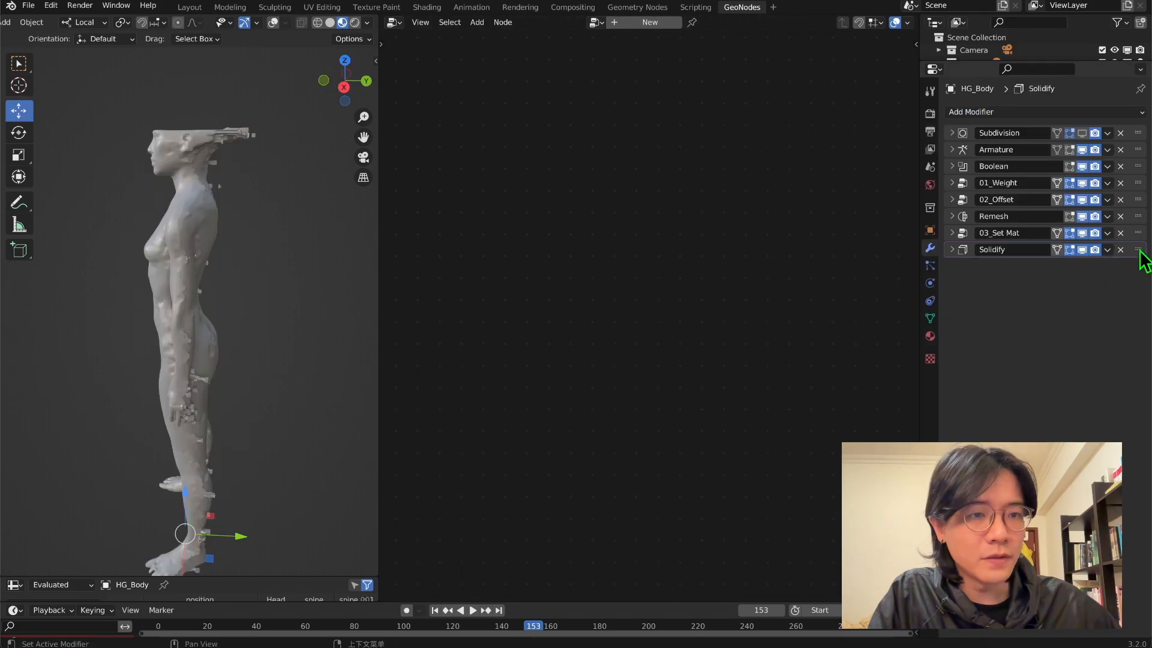
drag(1139, 251, 1117, 163)
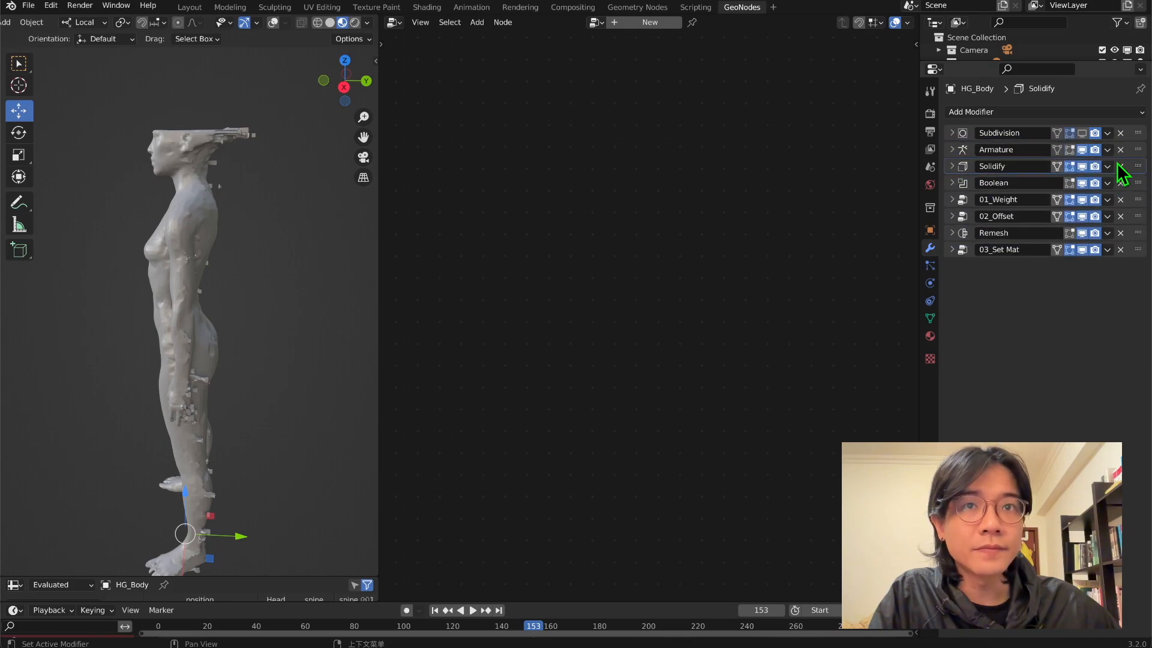
middle_drag(98, 350, 477, 417)
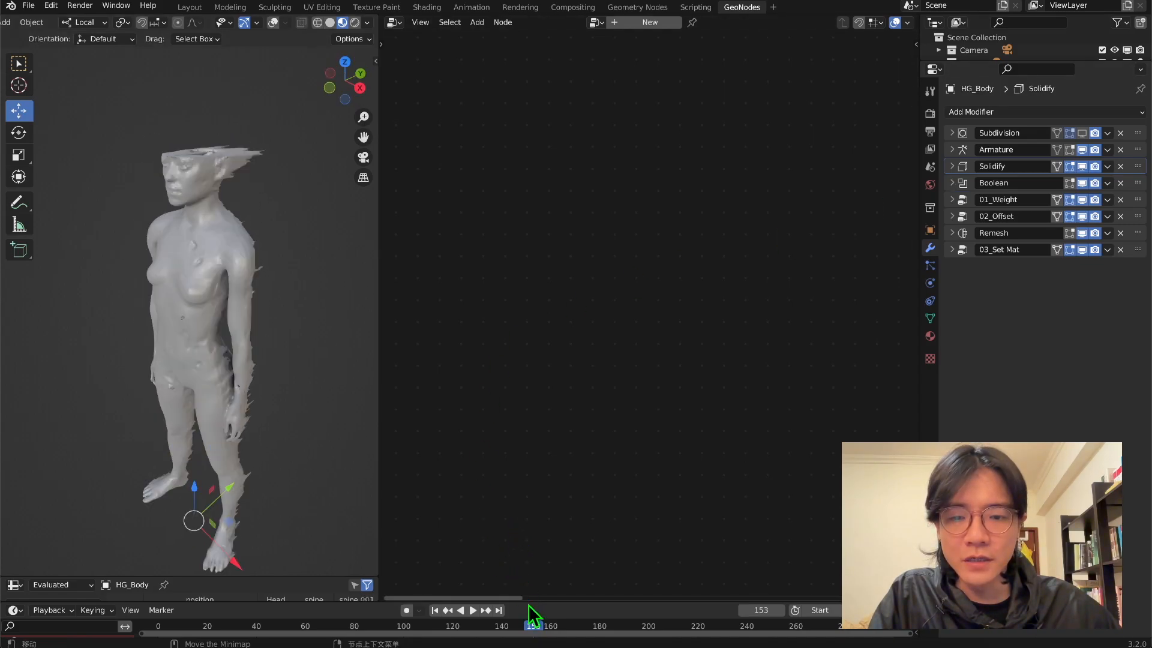
Enlarge the timeline, go to an earlier frame and play the animation to check the solidified body at the cut.
drag(528, 603, 528, 595)
drag(526, 444, 532, 409)
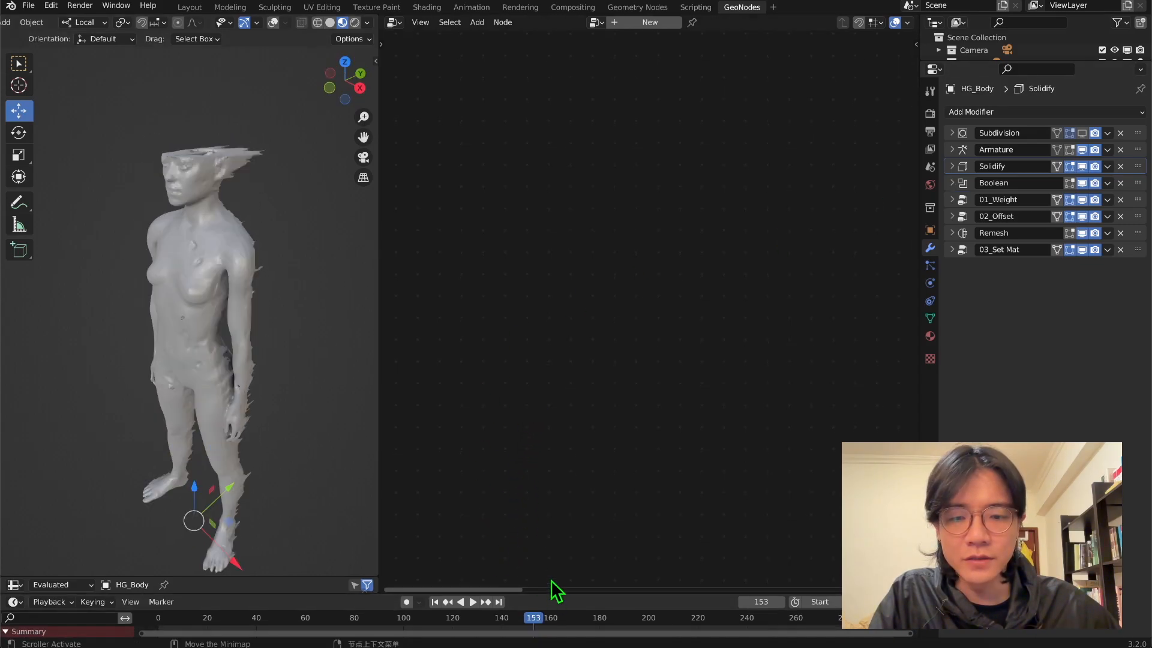
click(485, 624)
key(space)
middle_drag(203, 300, 248, 290)
key(space)
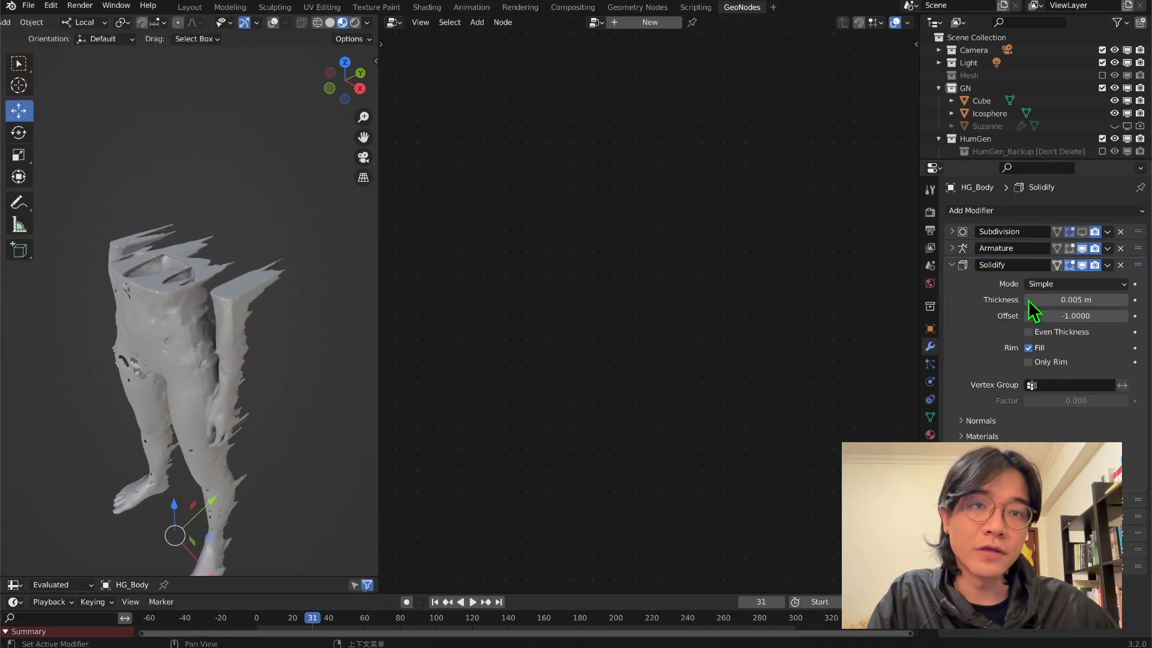
Examine the holes across the body's torso, arms and thighs from several angles.
middle_drag(237, 281, 228, 239)
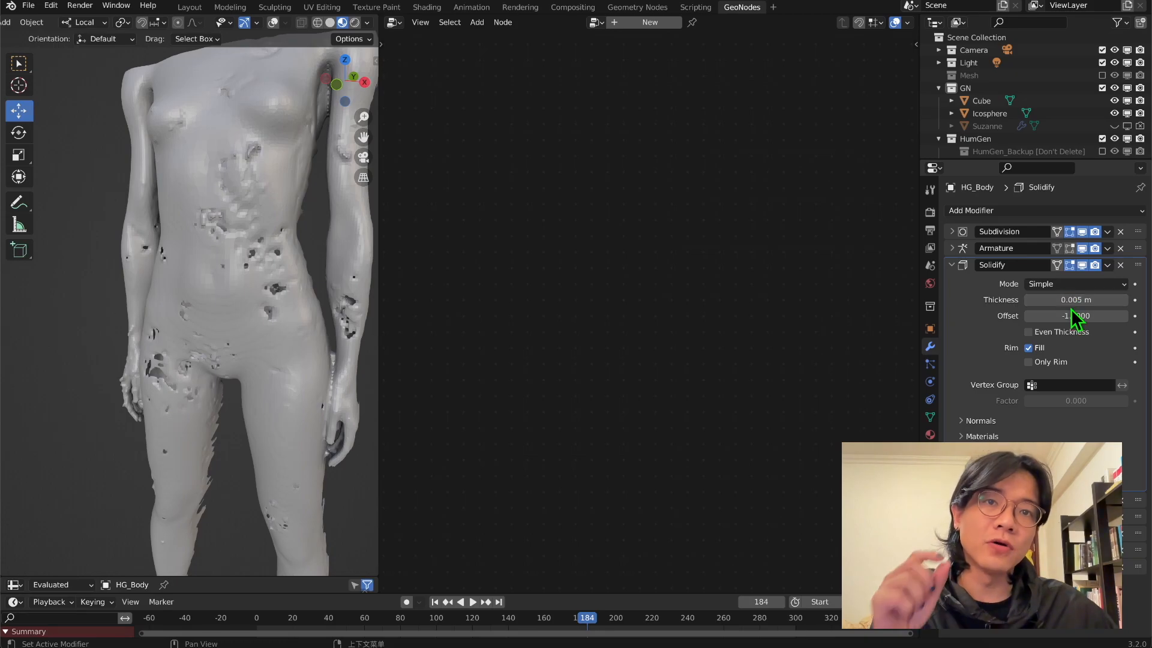
middle_drag(180, 185, 58, 95)
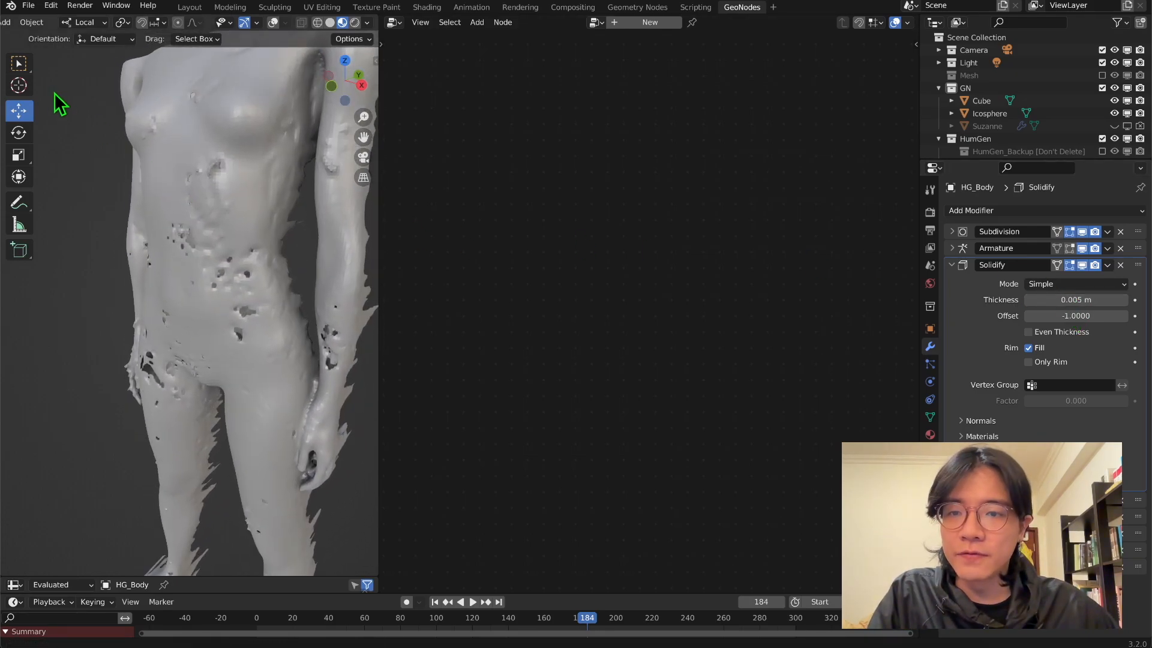
middle_drag(154, 244, 245, 215)
middle_drag(190, 325, 230, 297)
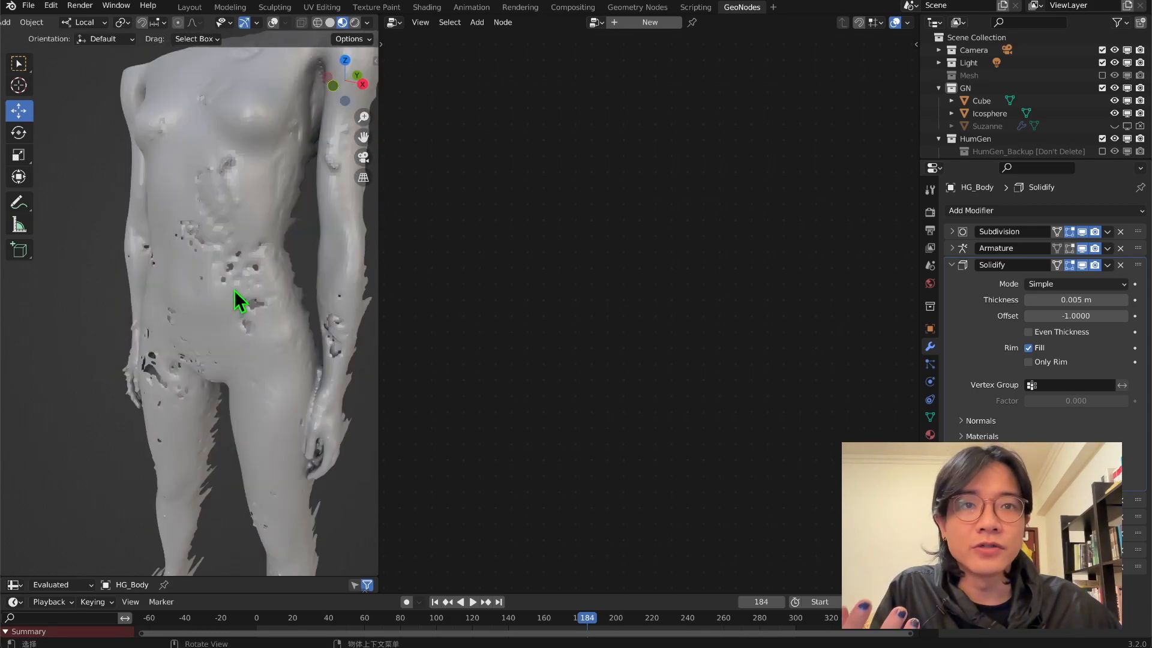
middle_drag(160, 308, 239, 267)
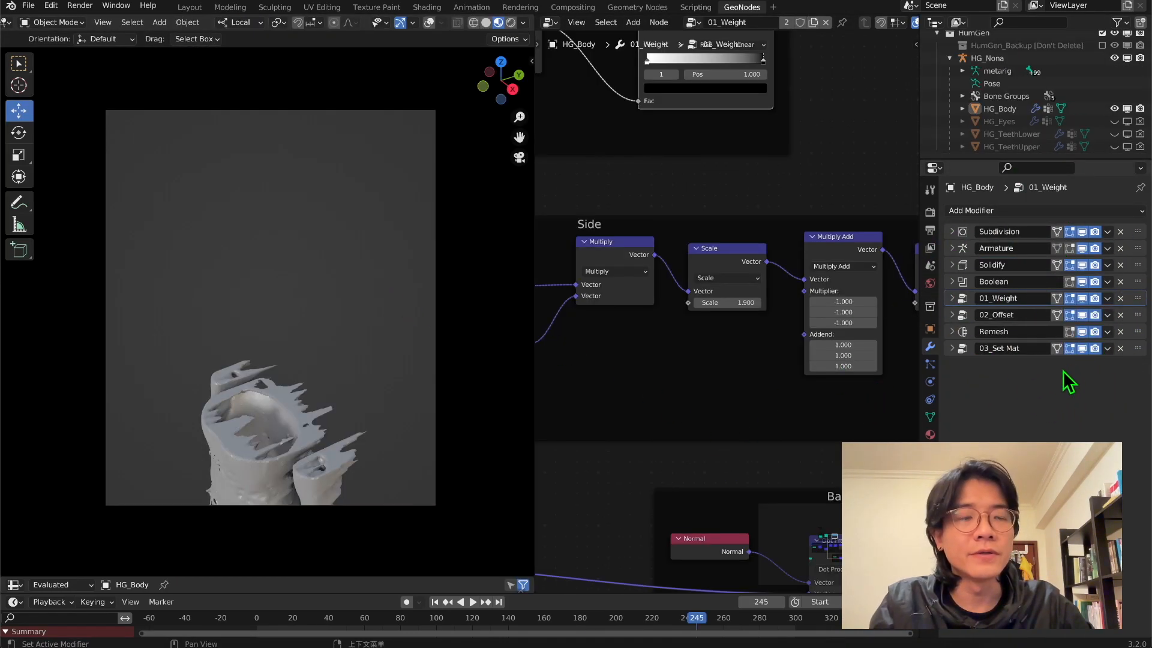
Move the 01_Weight modifier above Solidify and inspect the hollow interior of the cut body.
middle_drag(300, 375, 304, 301)
scroll(304, 301, up, 2)
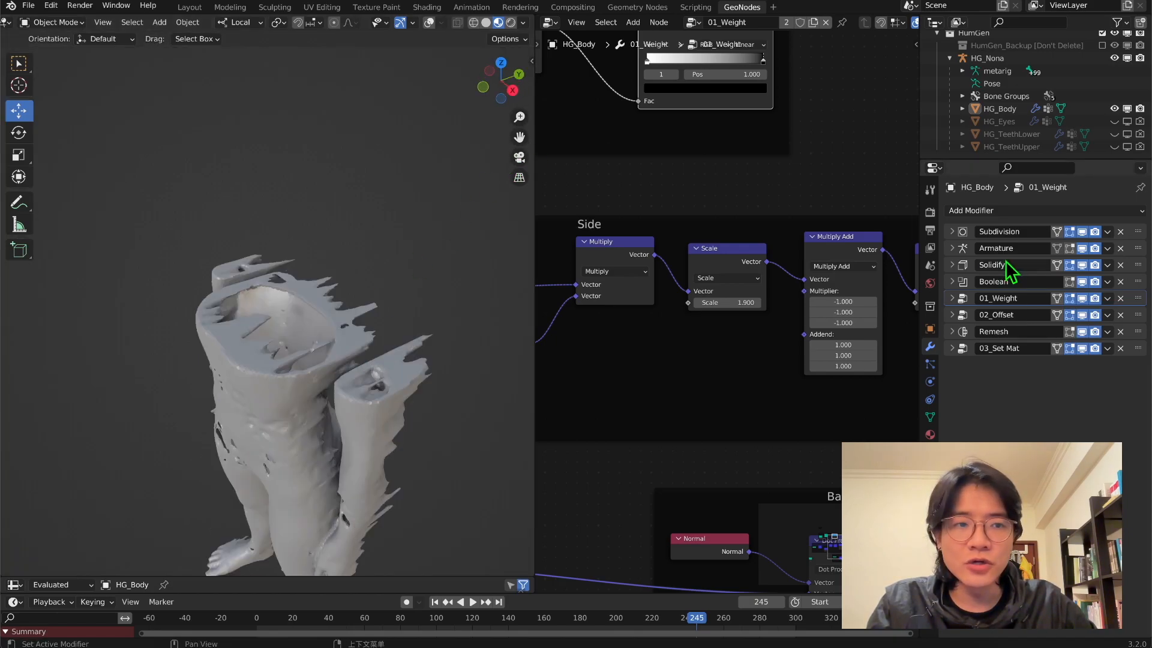
drag(1138, 300, 1126, 268)
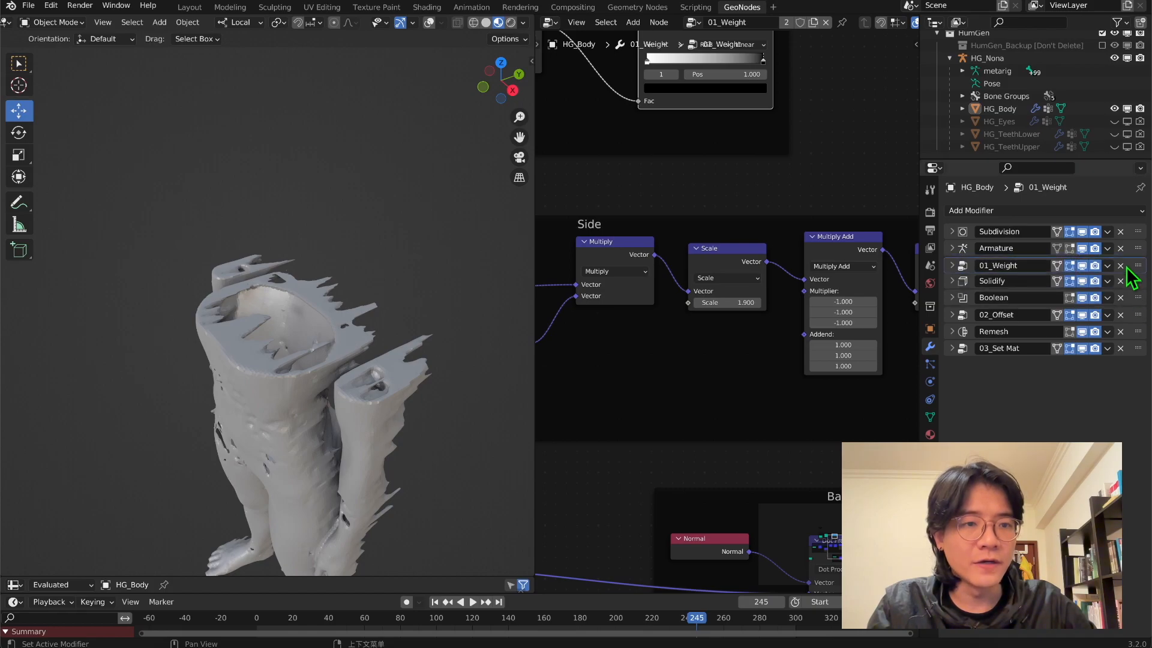
middle_drag(360, 372, 336, 398)
middle_drag(408, 342, 360, 378)
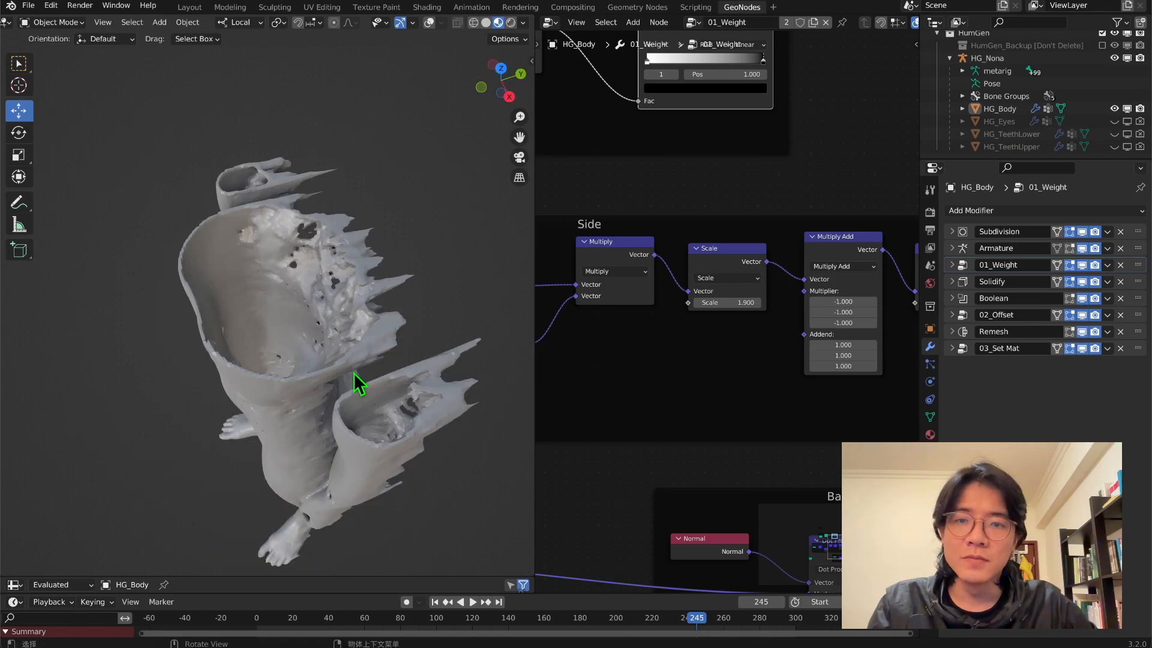
Try the 01_Weight modifier directly below Boolean and inspect the cut body's interior from several angles.
middle_drag(245, 198, 201, 251)
middle_drag(368, 198, 360, 213)
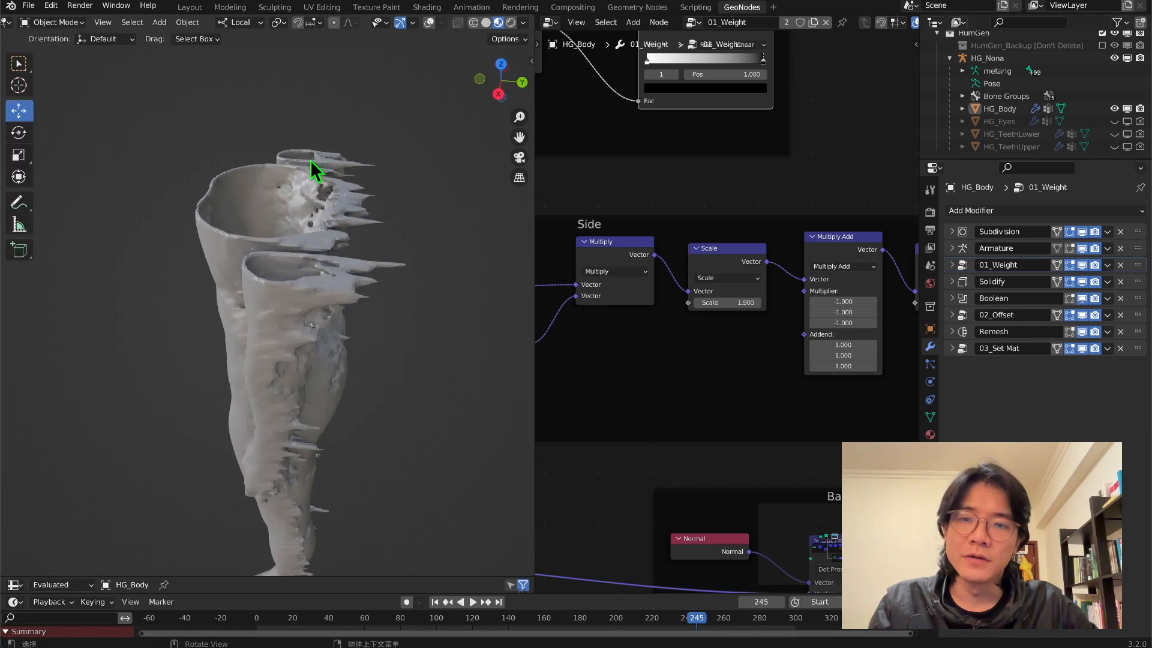
middle_drag(311, 156, 316, 164)
drag(1138, 265, 1135, 298)
middle_drag(419, 355, 165, 194)
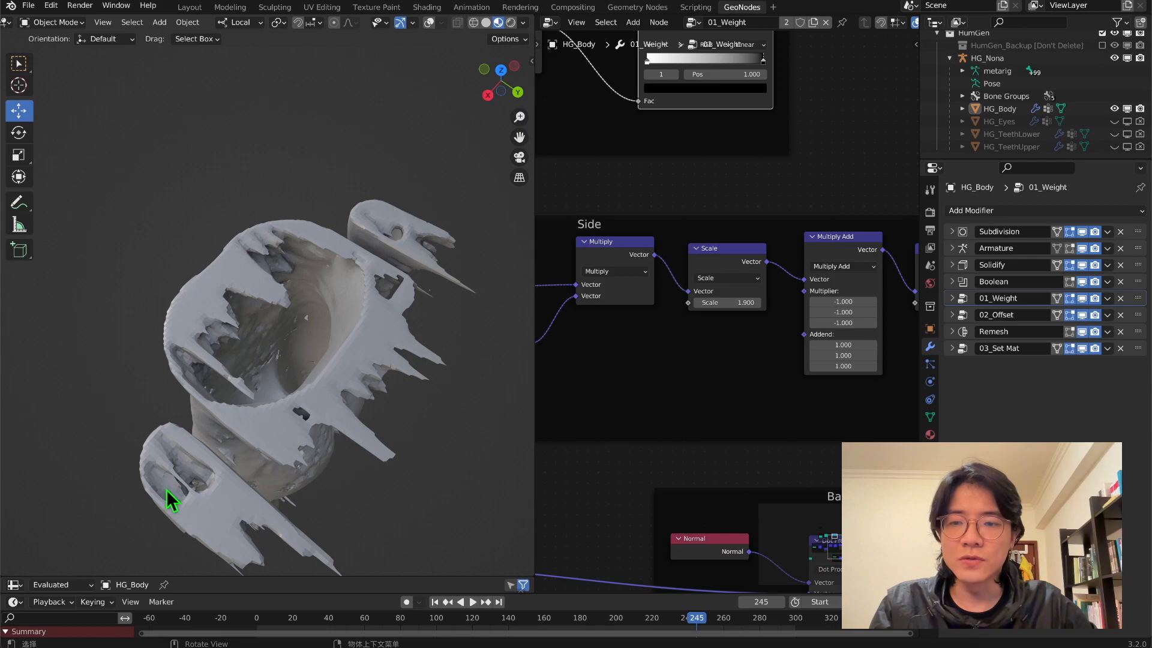
middle_drag(166, 489, 278, 374)
middle_drag(291, 292, 360, 262)
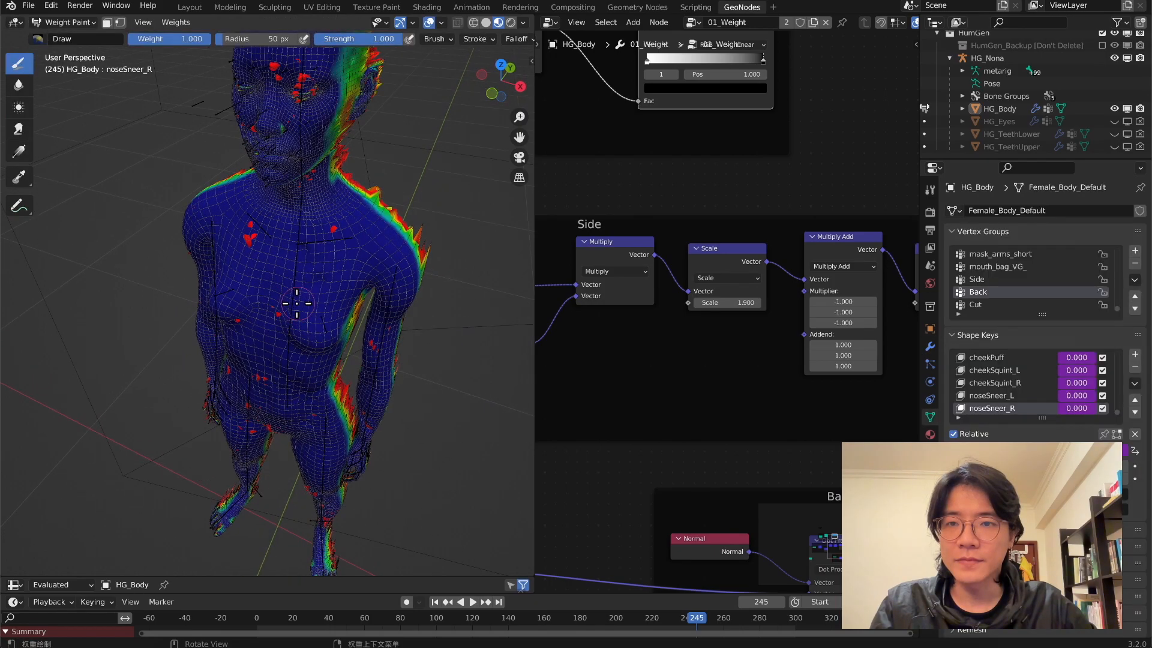
Hide Solidify in the viewport, examine the weights on the uncut body from several angles and return to Object Mode.
scroll(330, 275, up, 5)
middle_drag(342, 270, 252, 240)
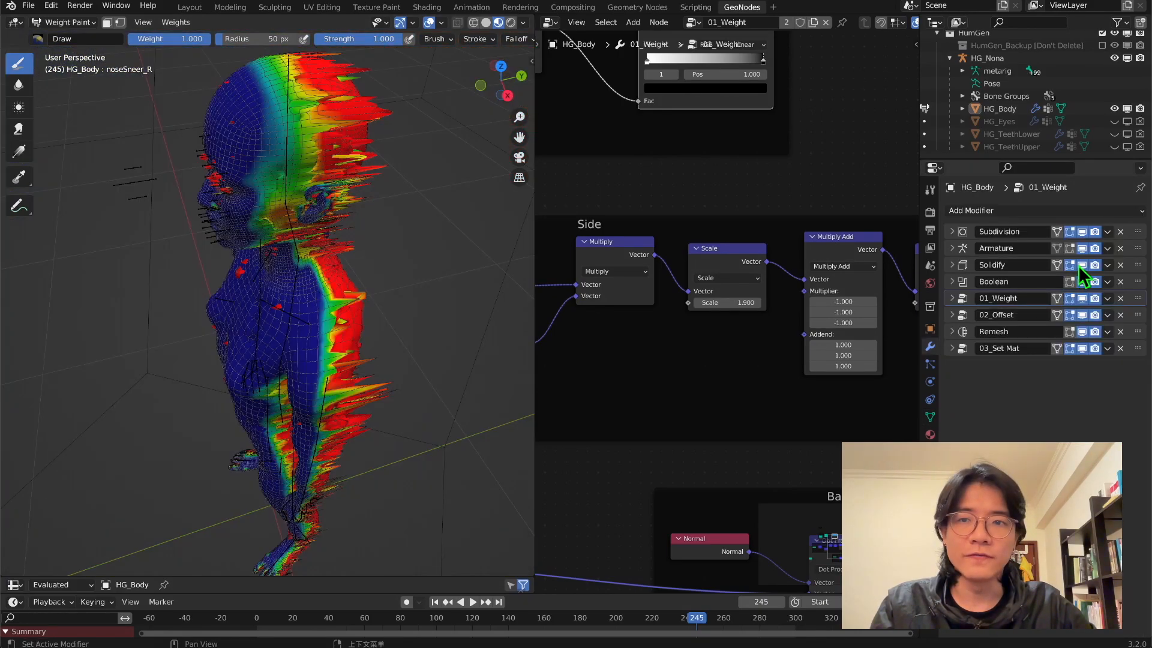
click(1080, 265)
middle_drag(220, 259, 357, 144)
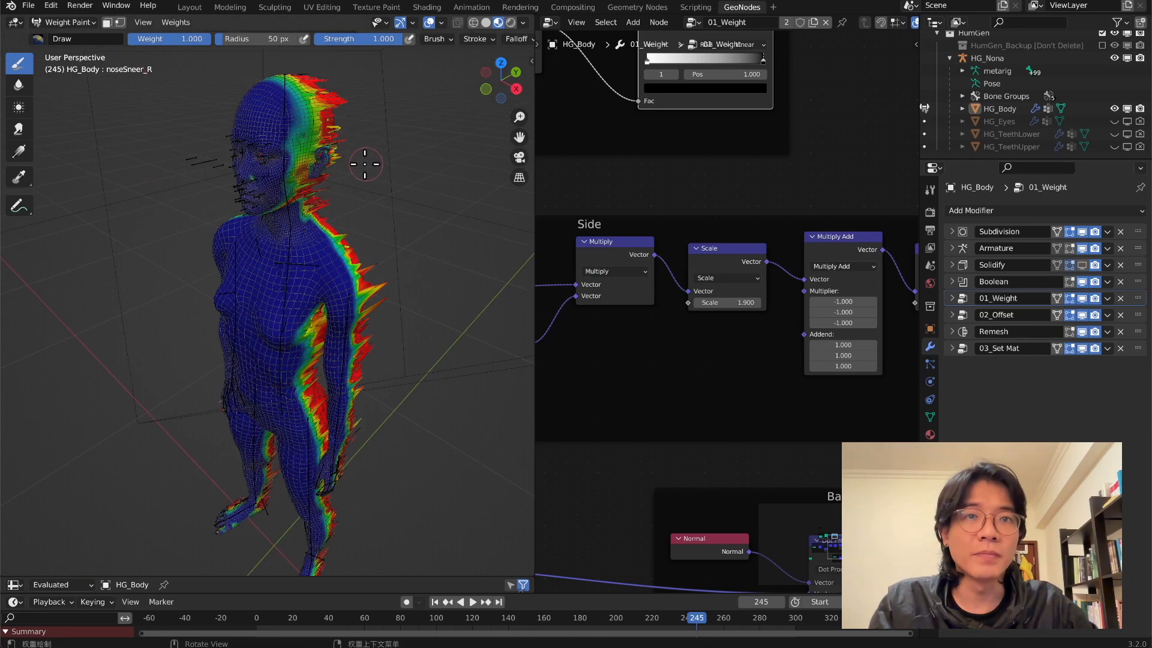
middle_drag(365, 164, 392, 241)
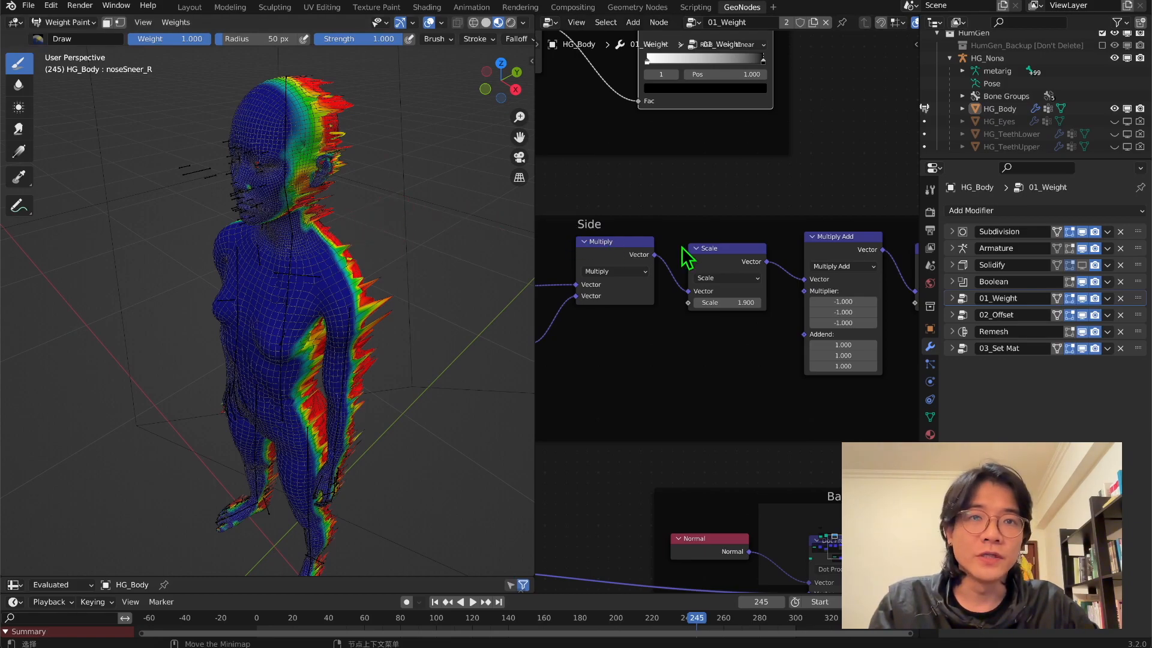
mouse_move(349, 234)
middle_down()
mouse_move(257, 250)
mouse_move(290, 107)
middle_up()
middle_drag(346, 369, 295, 365)
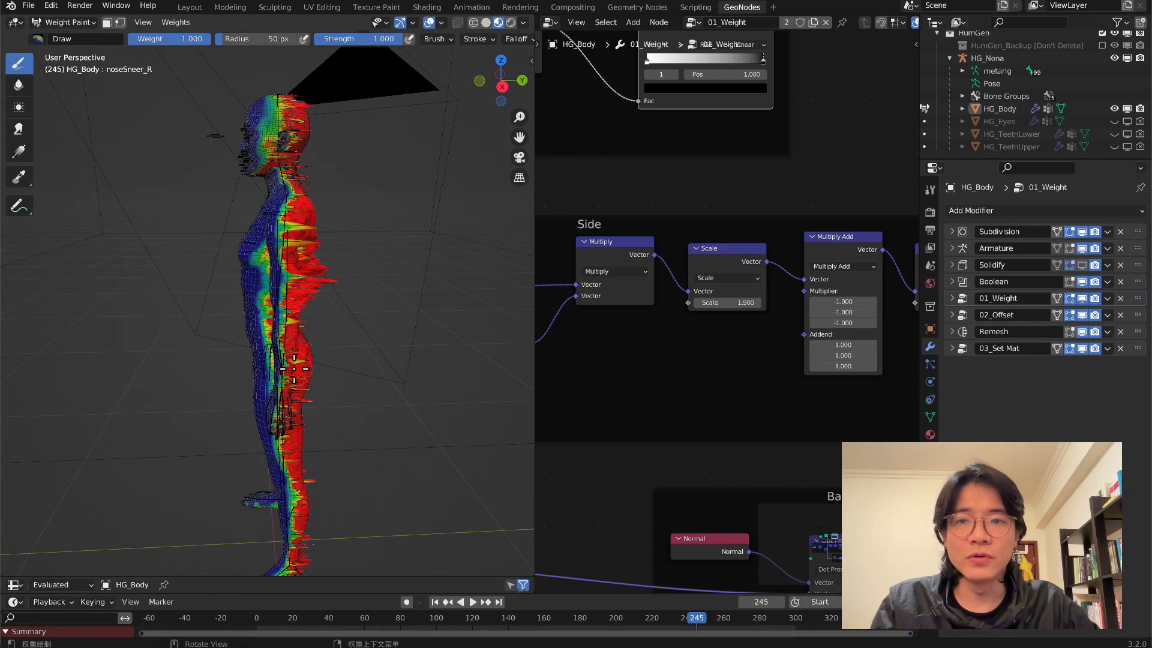
middle_drag(301, 286, 255, 211)
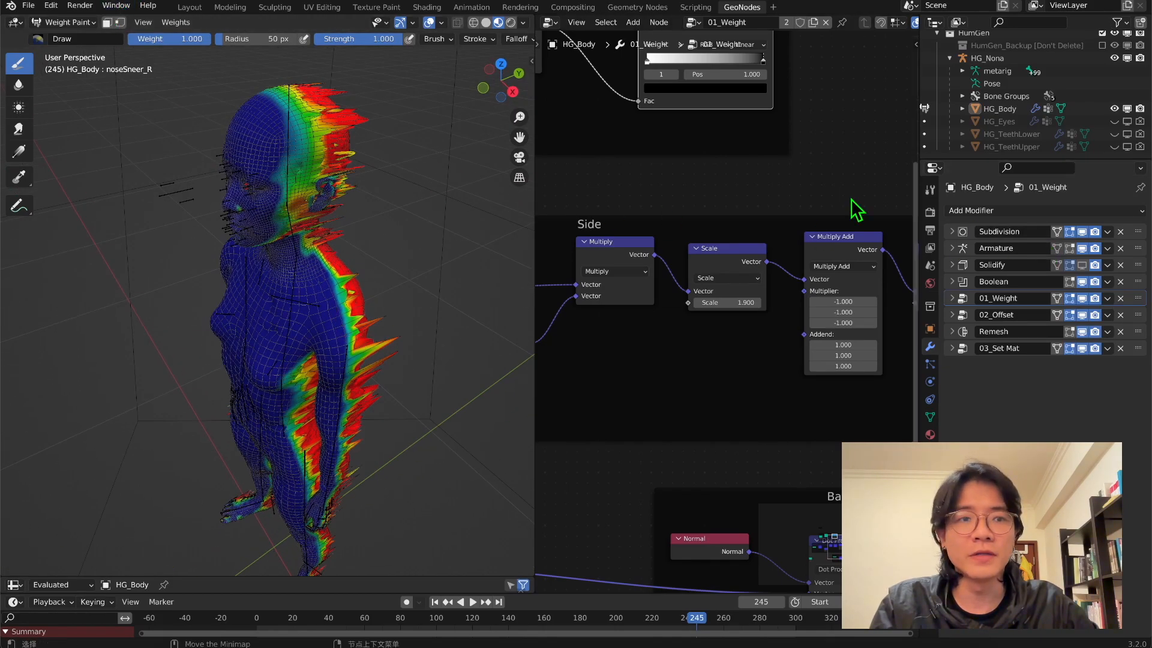
click(67, 22)
click(67, 50)
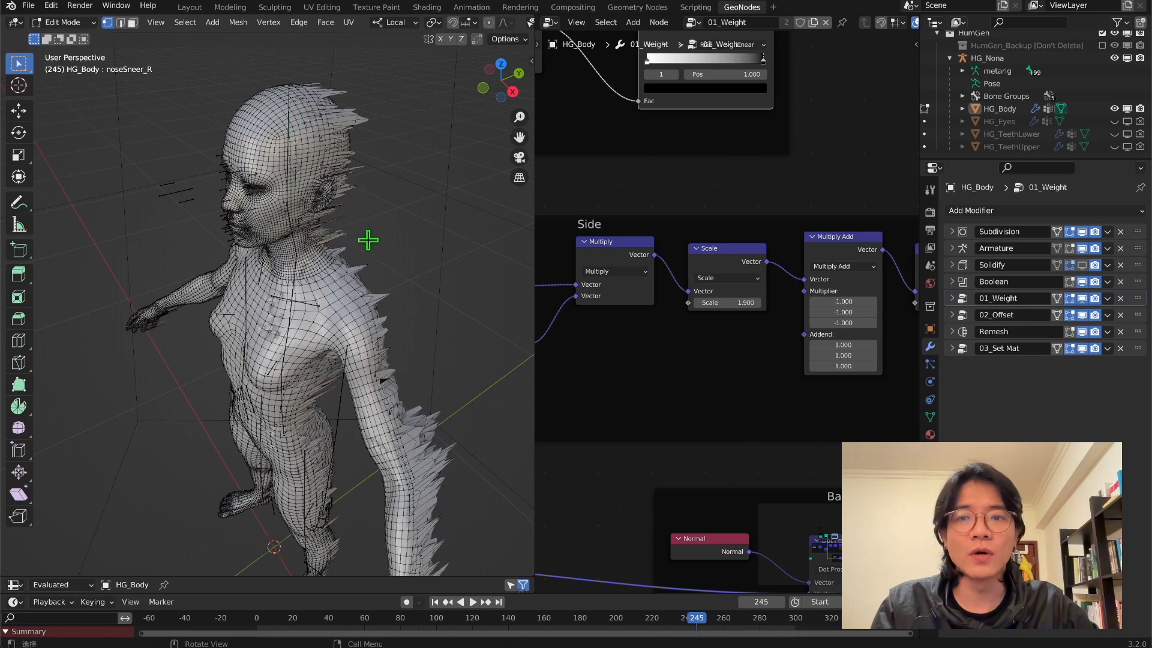
key(Tab)
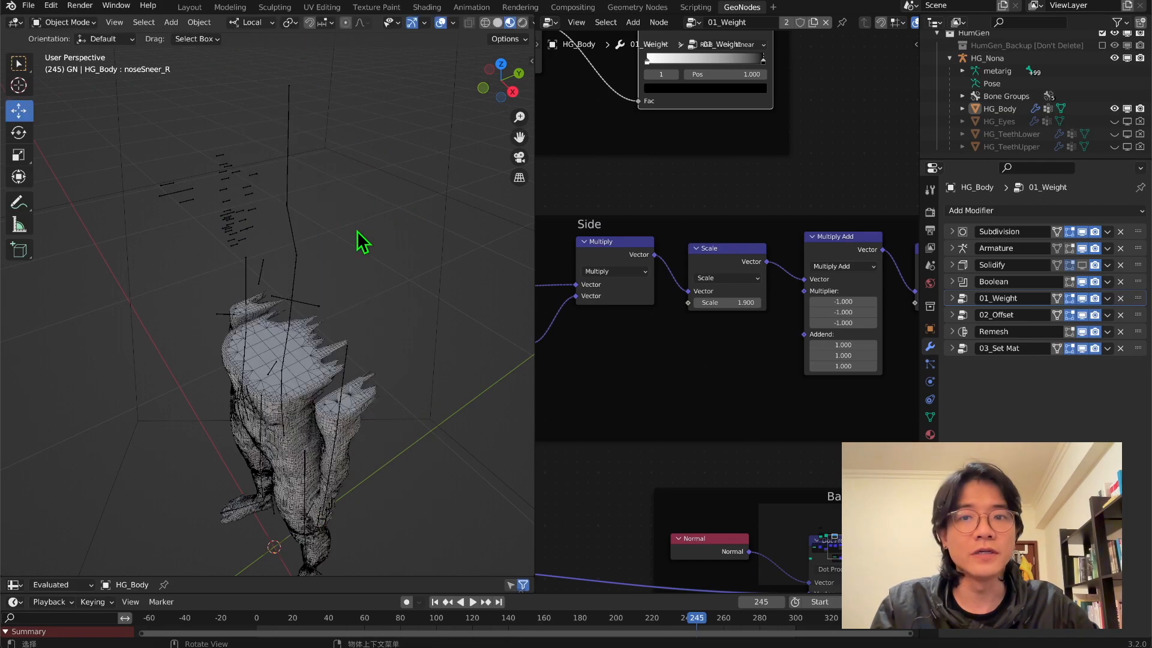
Move the 01_Weight modifier back above Solidify and re-enable Solidify's viewport display.
drag(1138, 298, 1127, 264)
middle_drag(356, 304, 382, 313)
click(1082, 282)
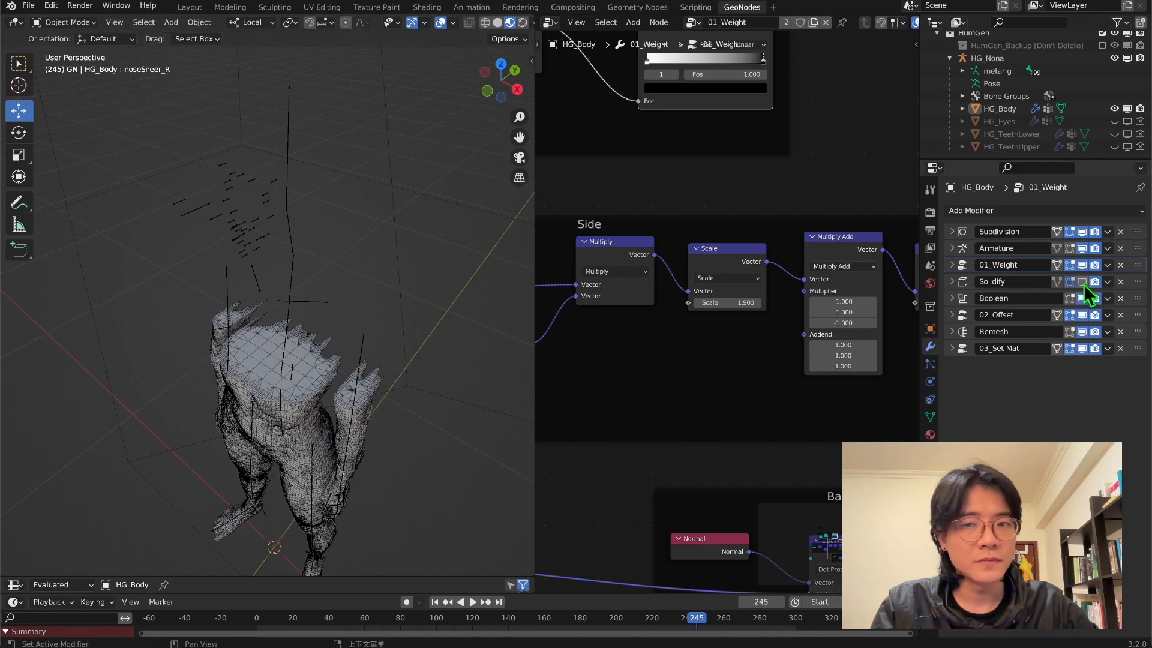
Select the cutting cube and, at frame 0, lower it about 1.16 m along its local Z axis to enclose the whole body.
scroll(331, 309, down, 4)
middle_drag(363, 378, 314, 403)
click(426, 73)
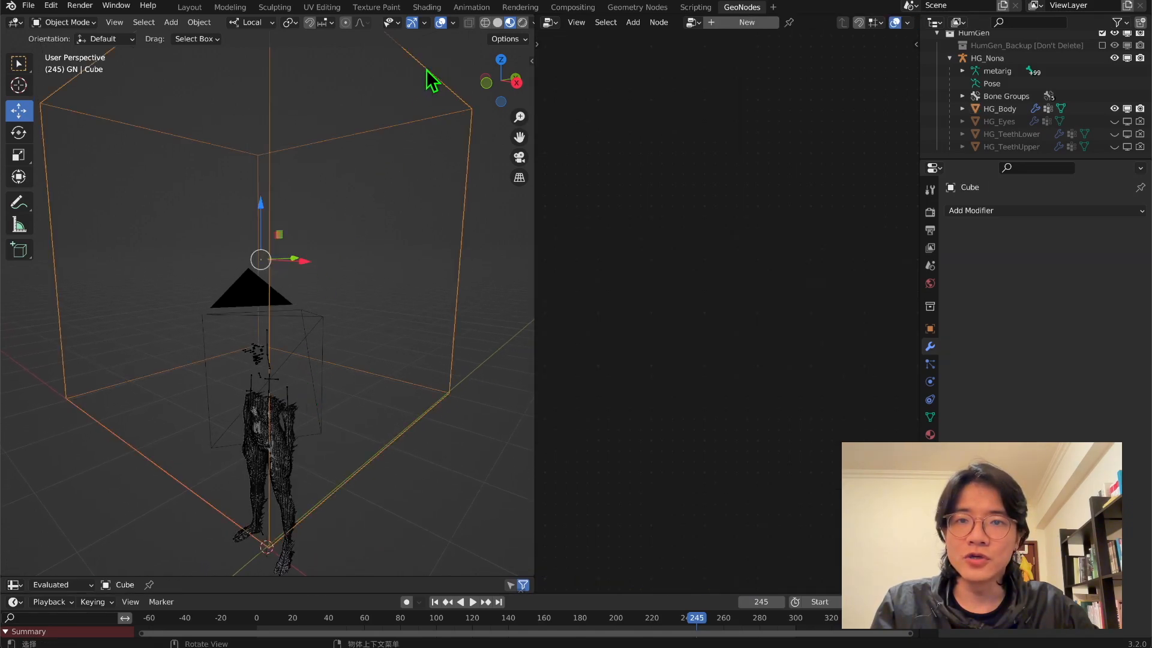
key(shift+Left)
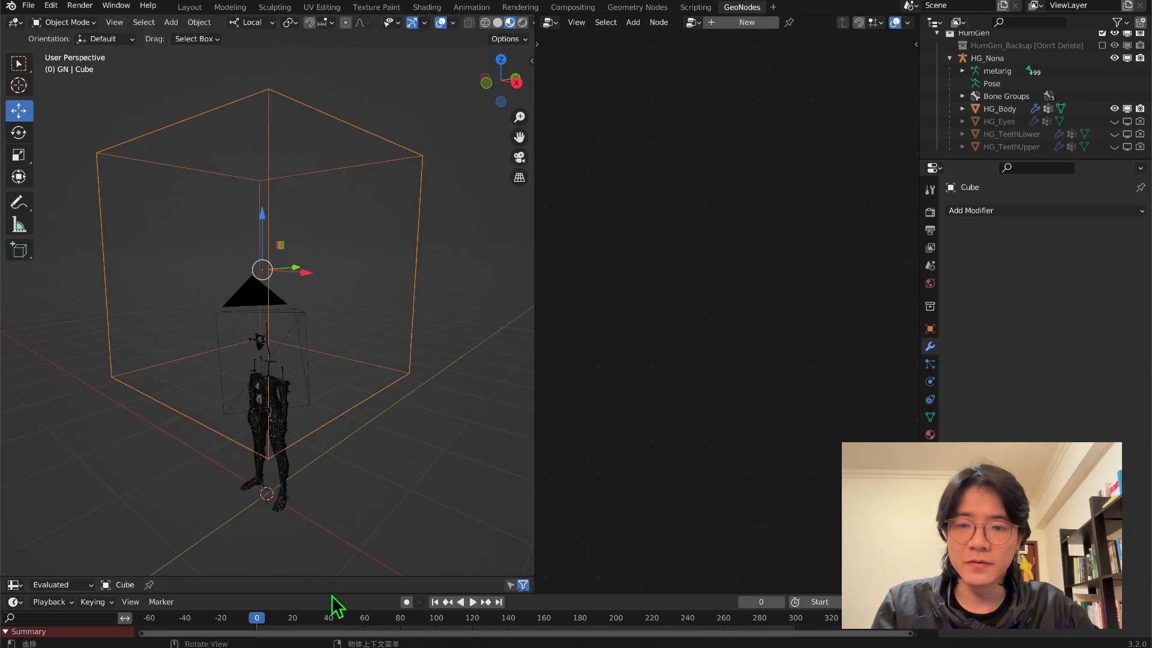
scroll(268, 247, down, 2)
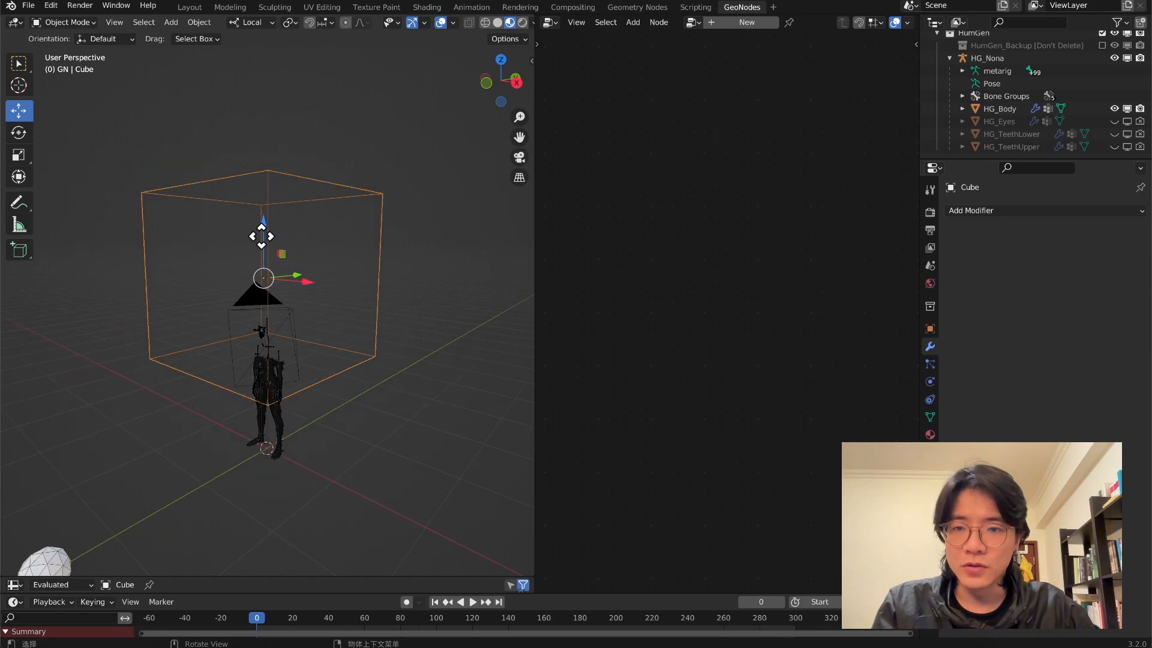
drag(267, 279, 276, 314)
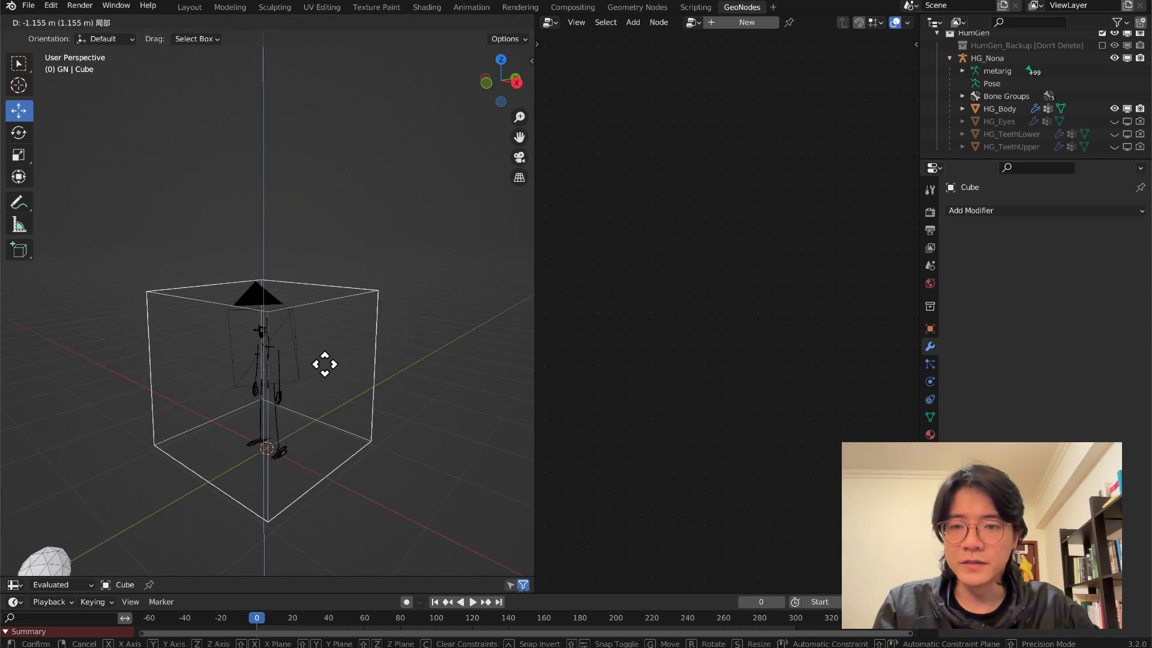
drag(325, 365, 326, 366)
Insert a Location keyframe for the cutting cube at frame 0.
scroll(326, 366, up, 8)
middle_drag(314, 257, 414, 165)
scroll(346, 351, down, 3)
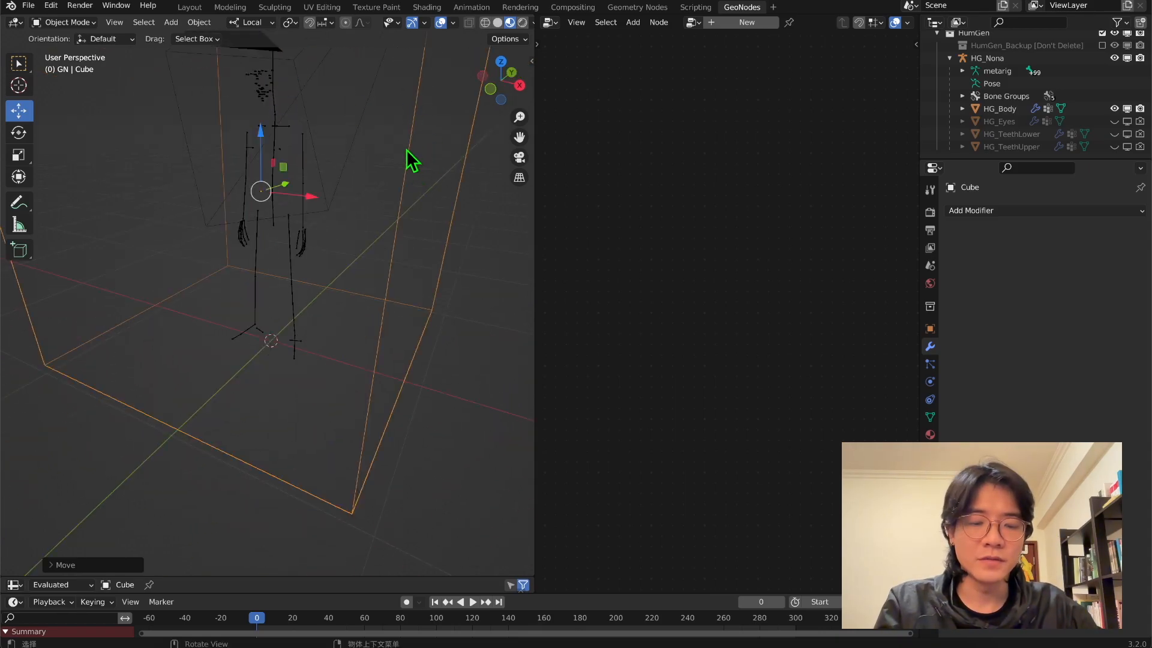
key(i)
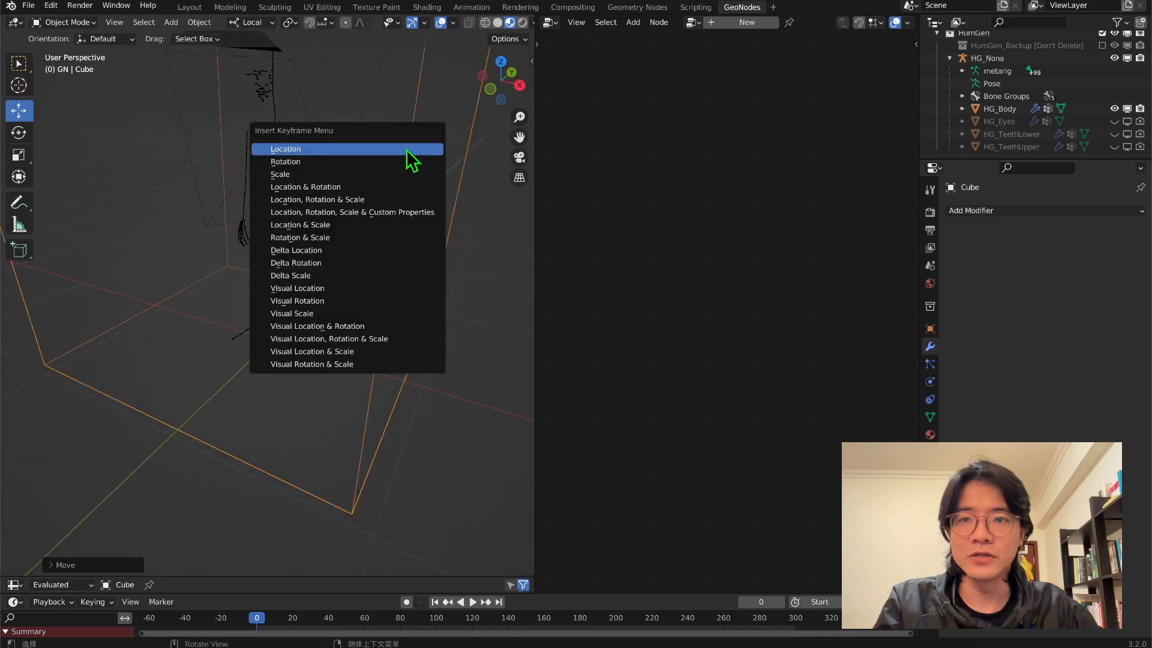
click(412, 160)
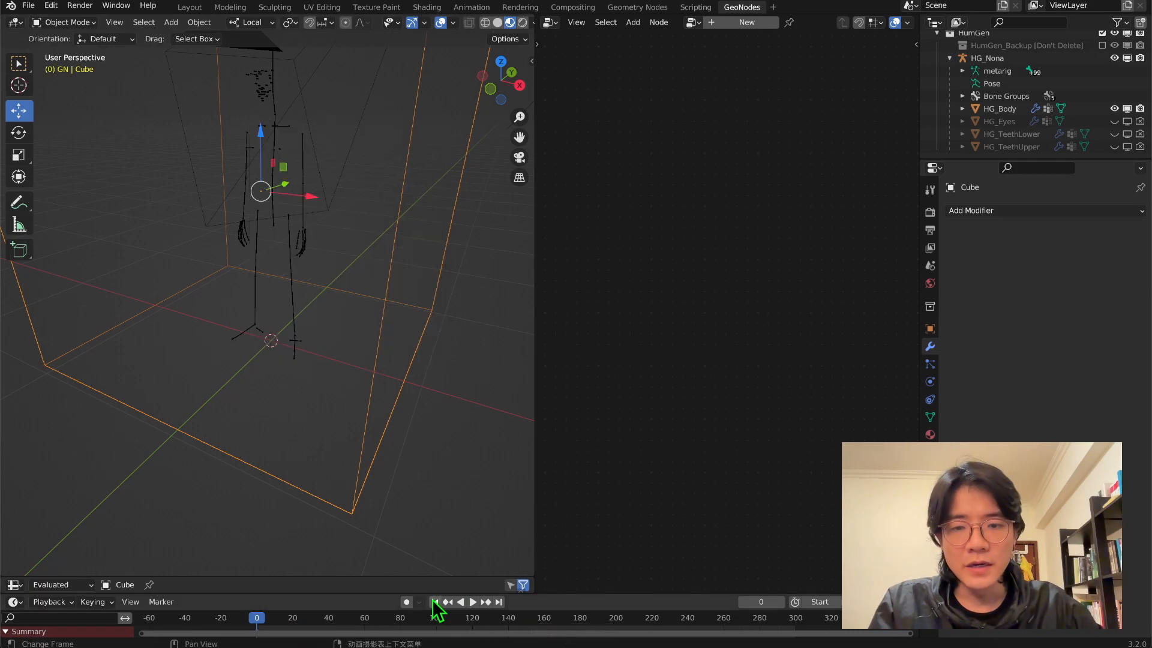
At frame 300, raise the cutting cube along Z above the body's head and keyframe its location.
click(498, 602)
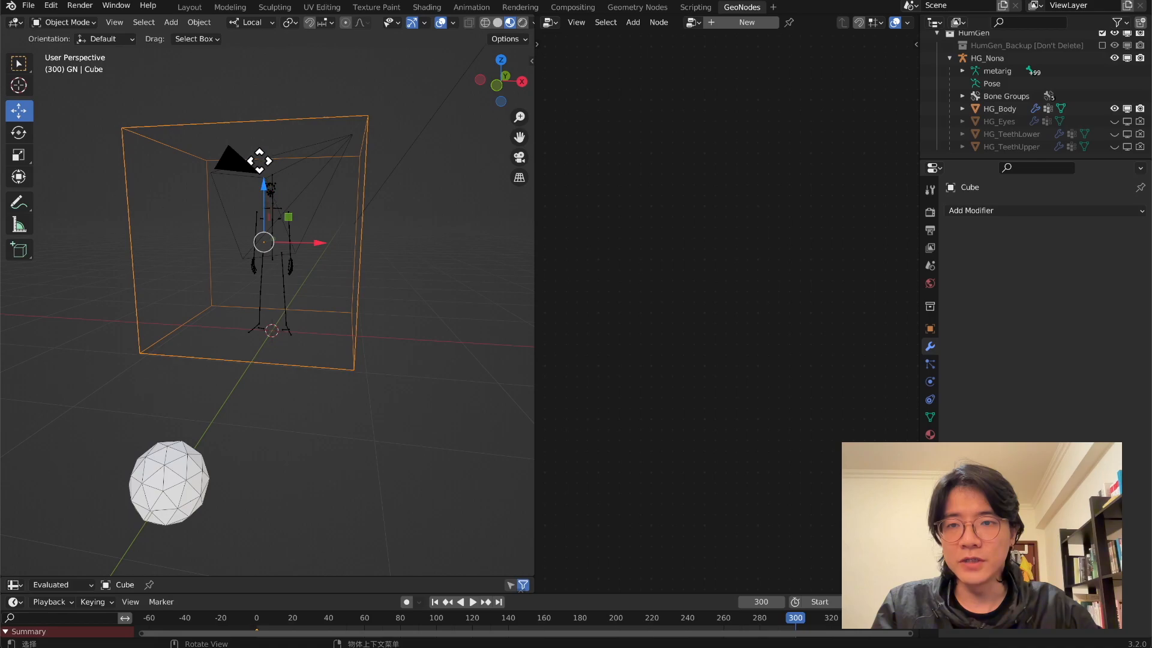
key(g)
key(z)
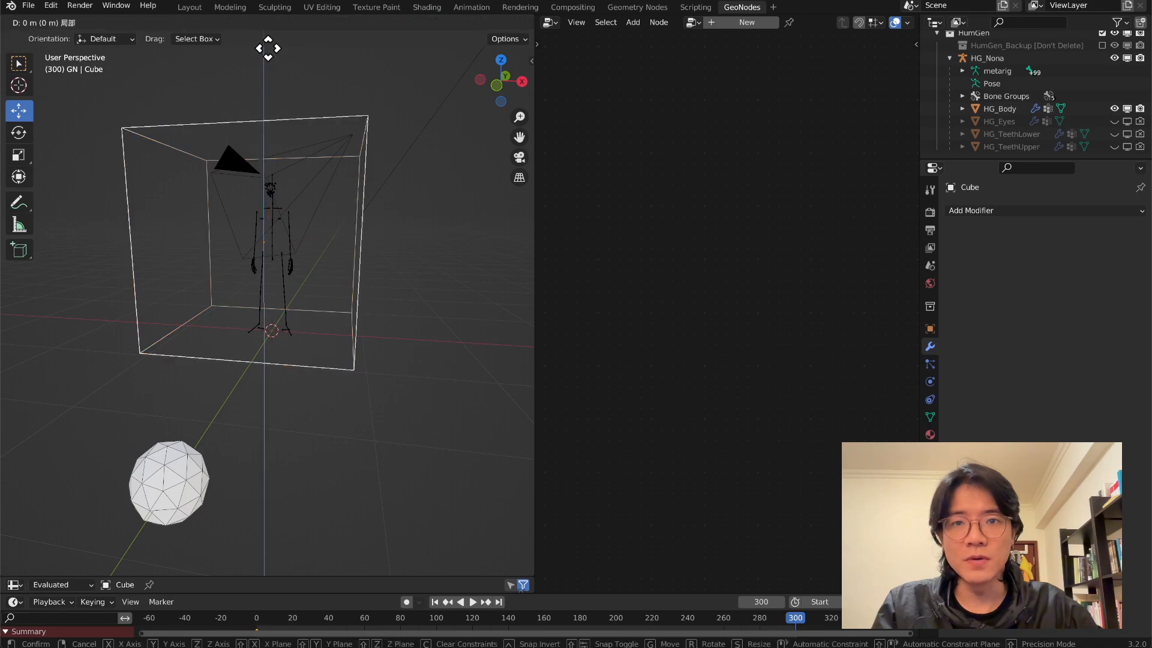
click(267, 34)
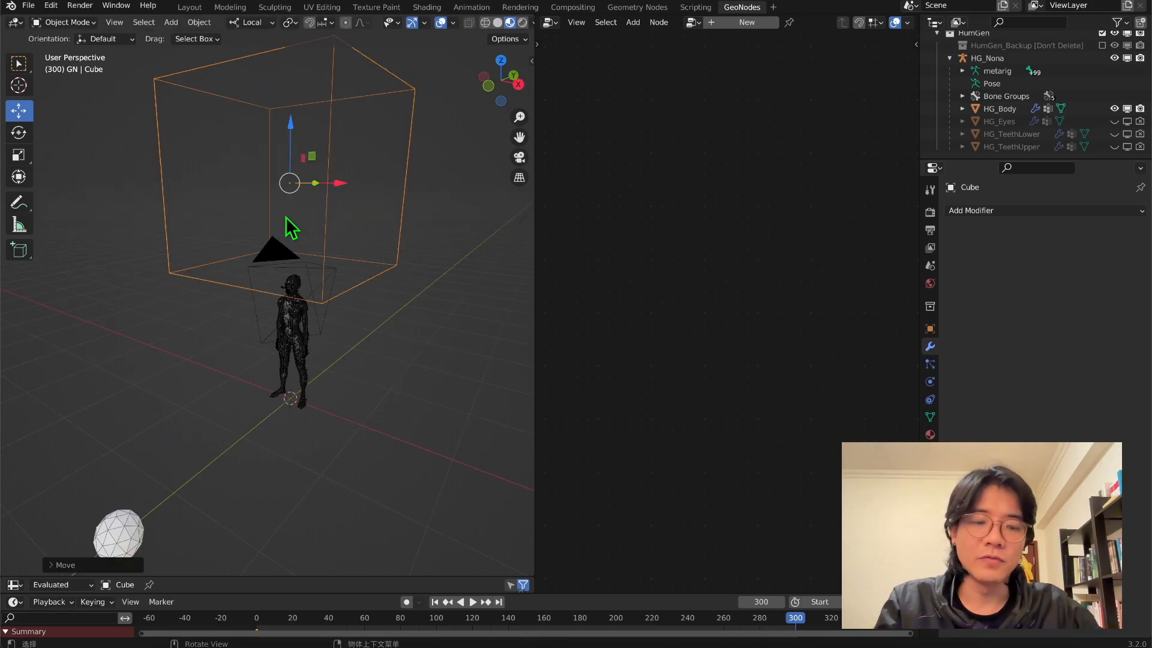
key(i)
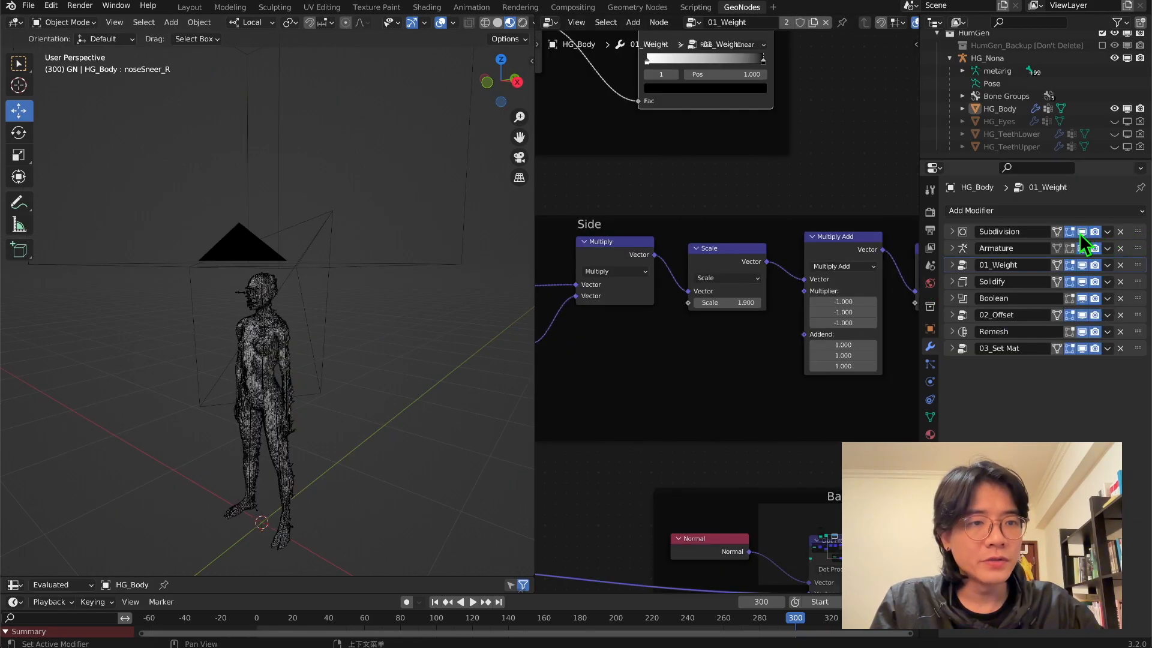
Turn off the viewport display of the body's Subdivision and Remesh modifiers and play the animation.
click(1081, 233)
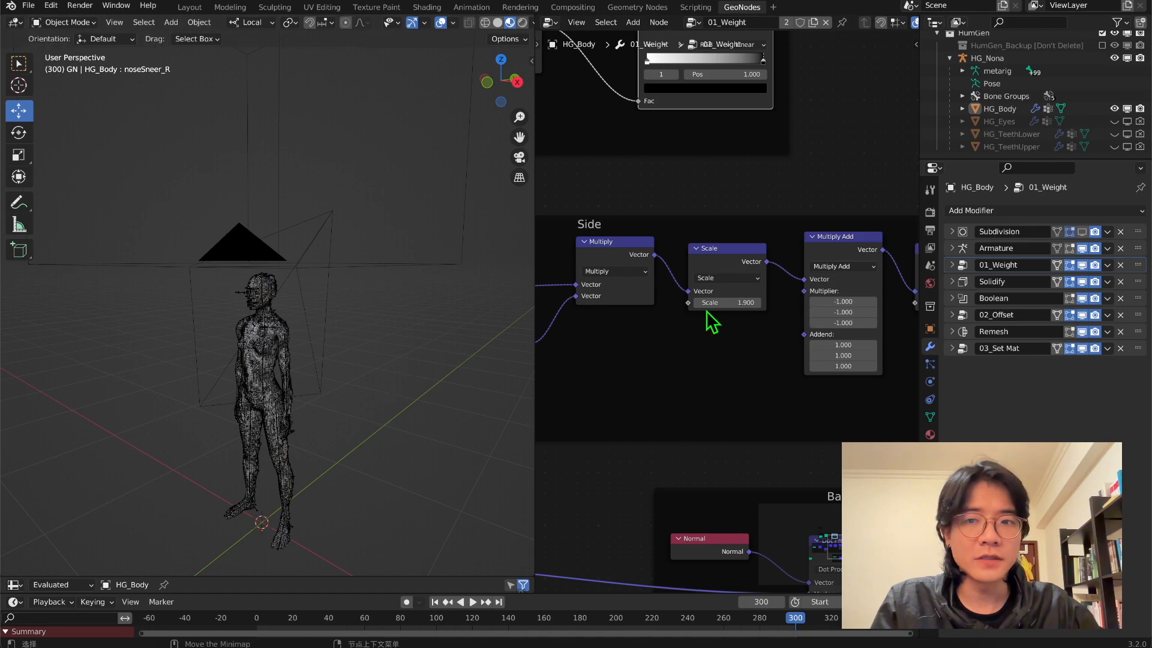
click(1082, 333)
middle_drag(396, 342, 315, 294)
key(space)
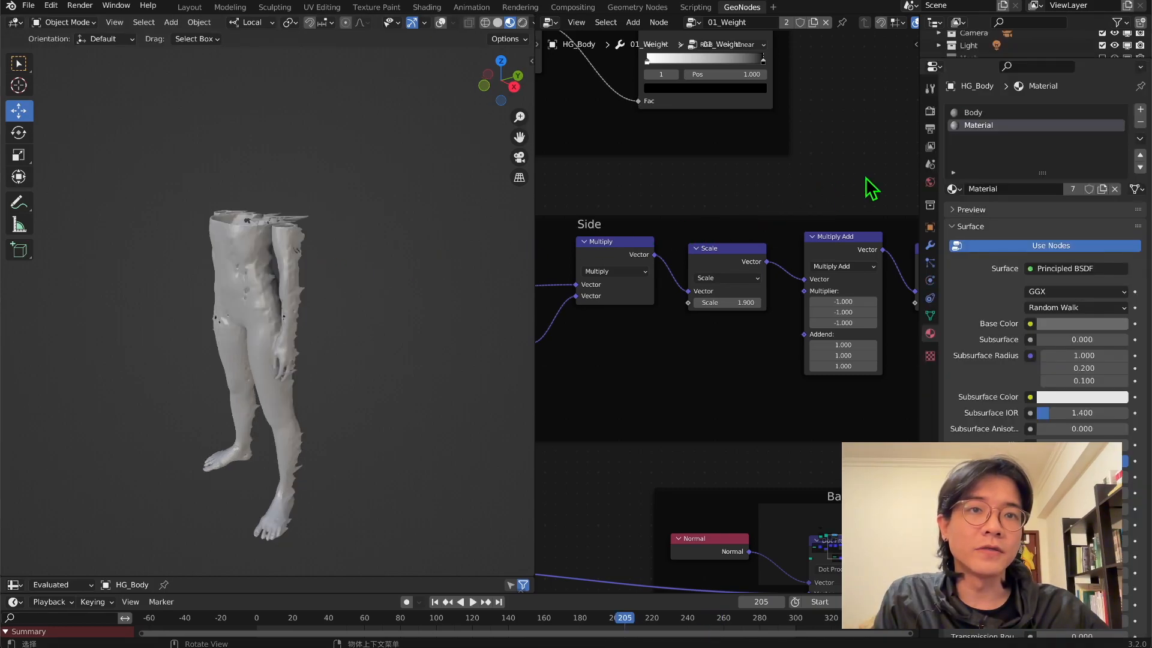
Add a material slot to HG_Body with a new material named hologram.
click(1140, 109)
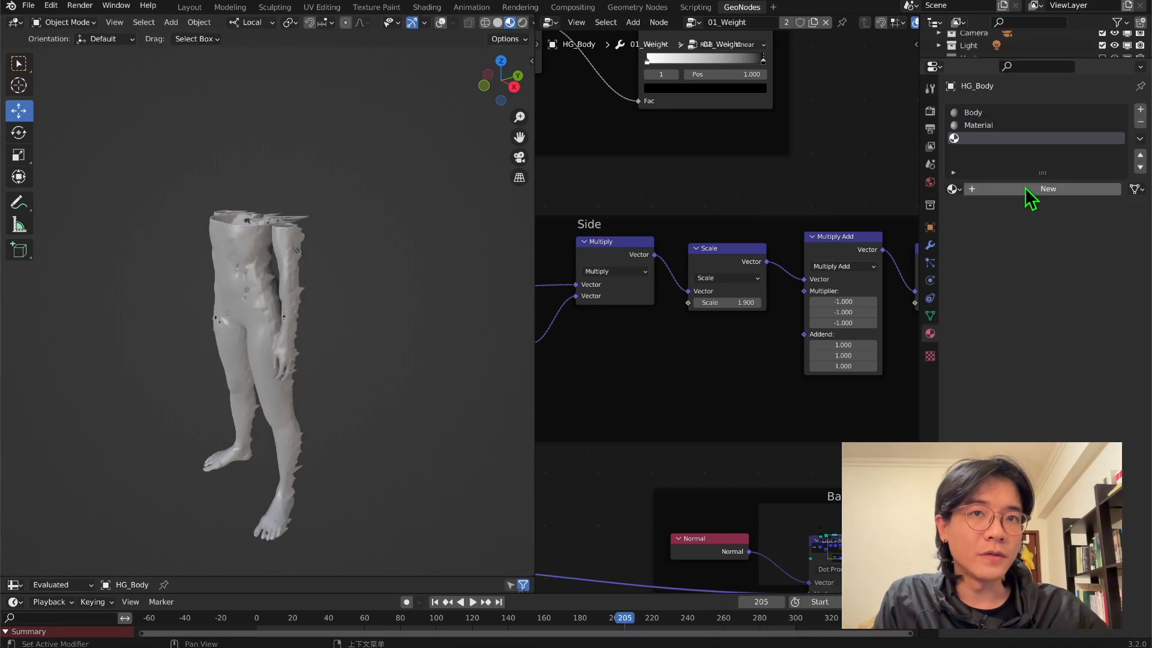
click(1027, 191)
double_click(1021, 188)
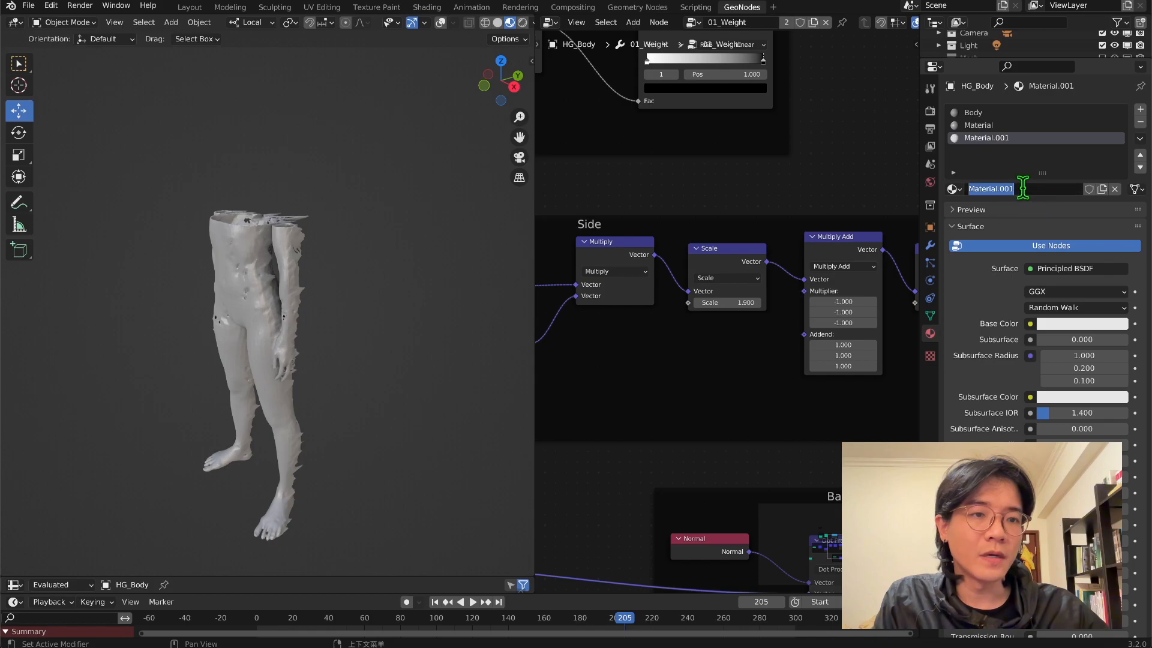
text(hologram)
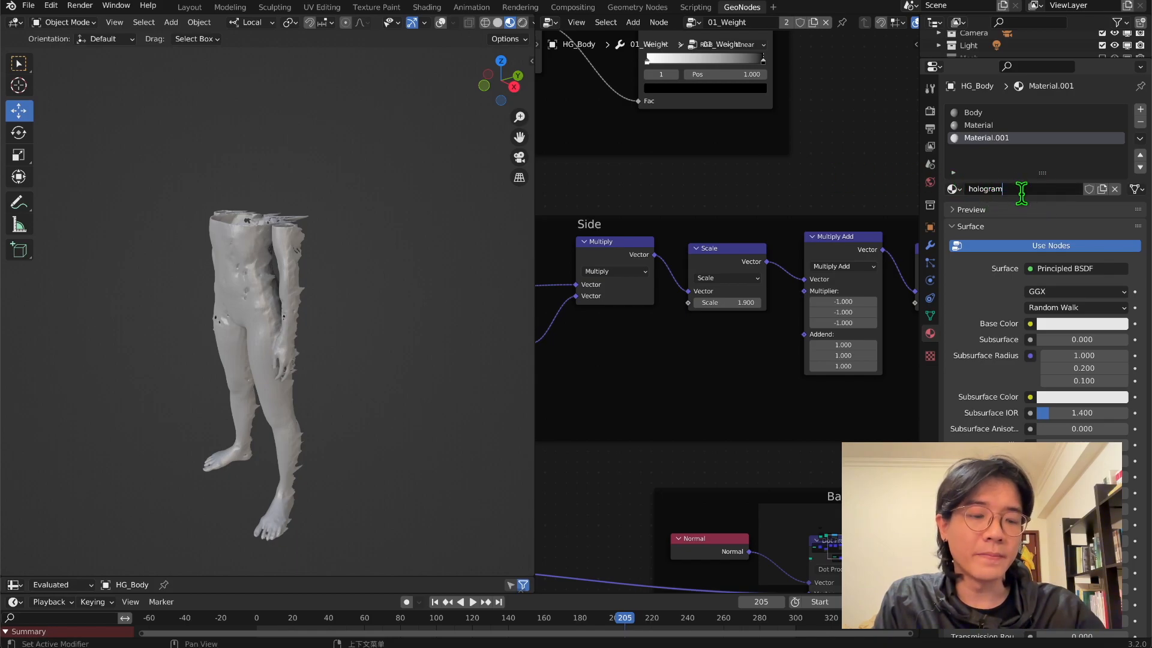
Set the 03_Set Mat modifier's material to hologram and inspect the body in the viewport.
click(930, 245)
click(1132, 251)
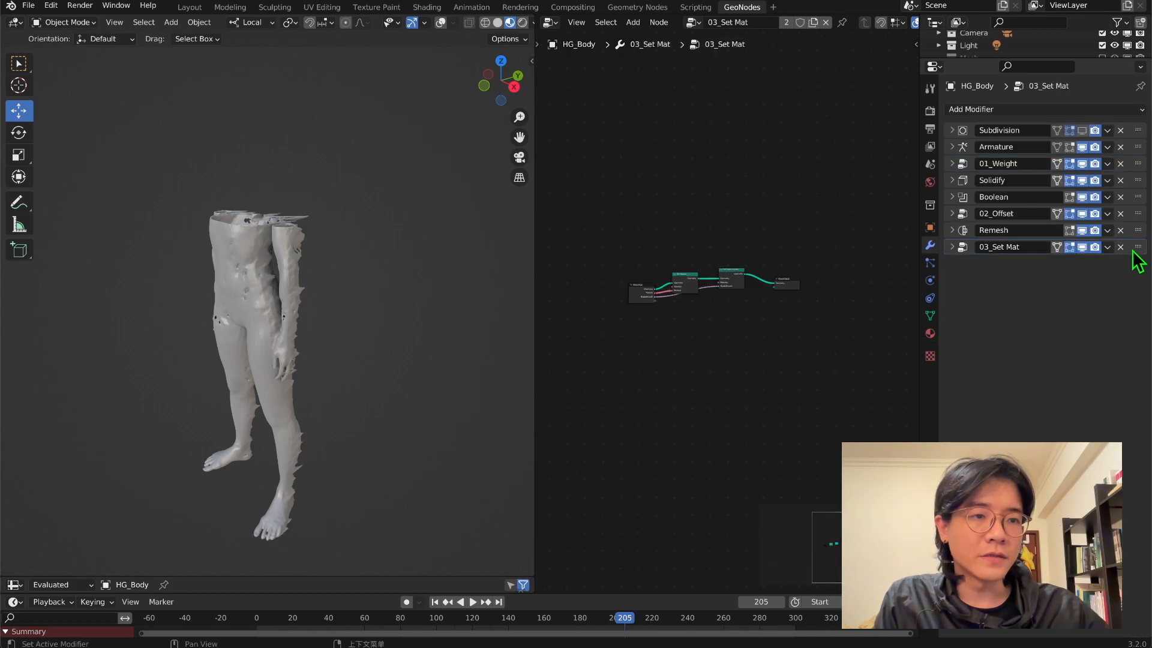
scroll(825, 299, up, 2)
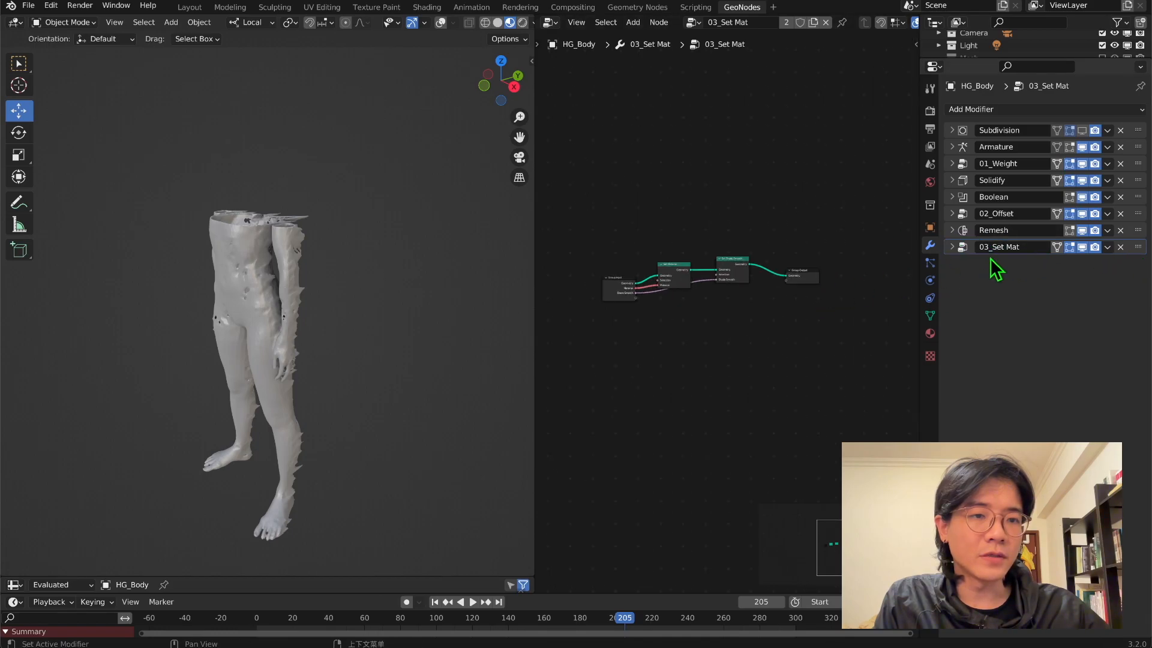
click(951, 247)
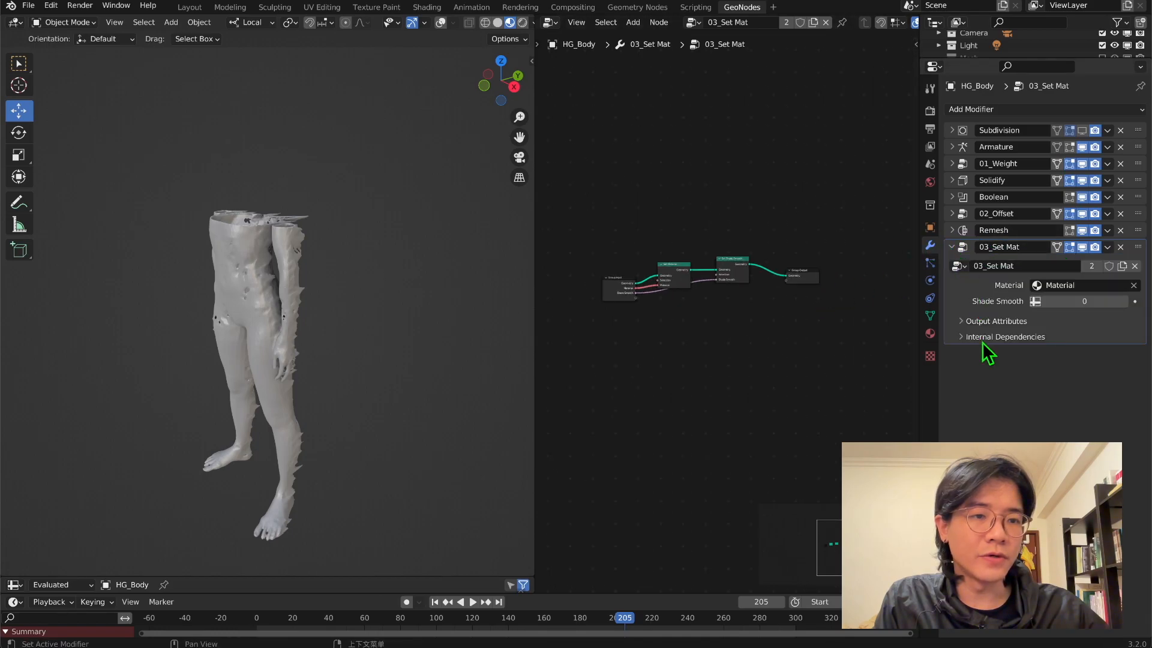
click(1059, 285)
scroll(1041, 396, down, 2)
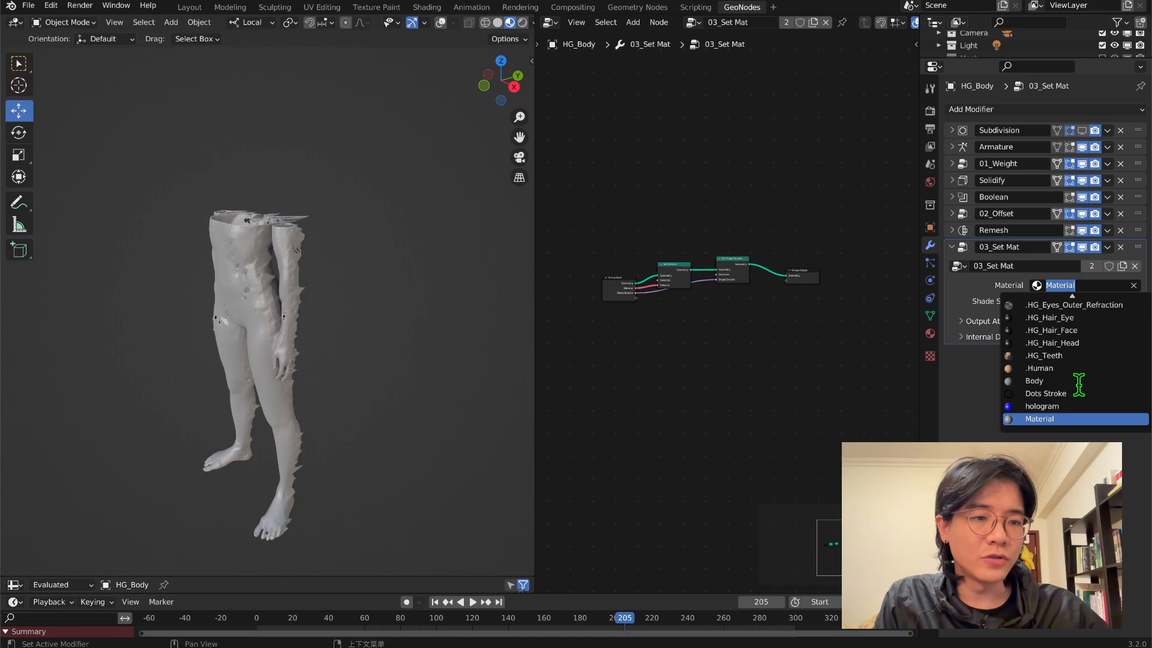
click(1040, 406)
scroll(347, 282, up, 3)
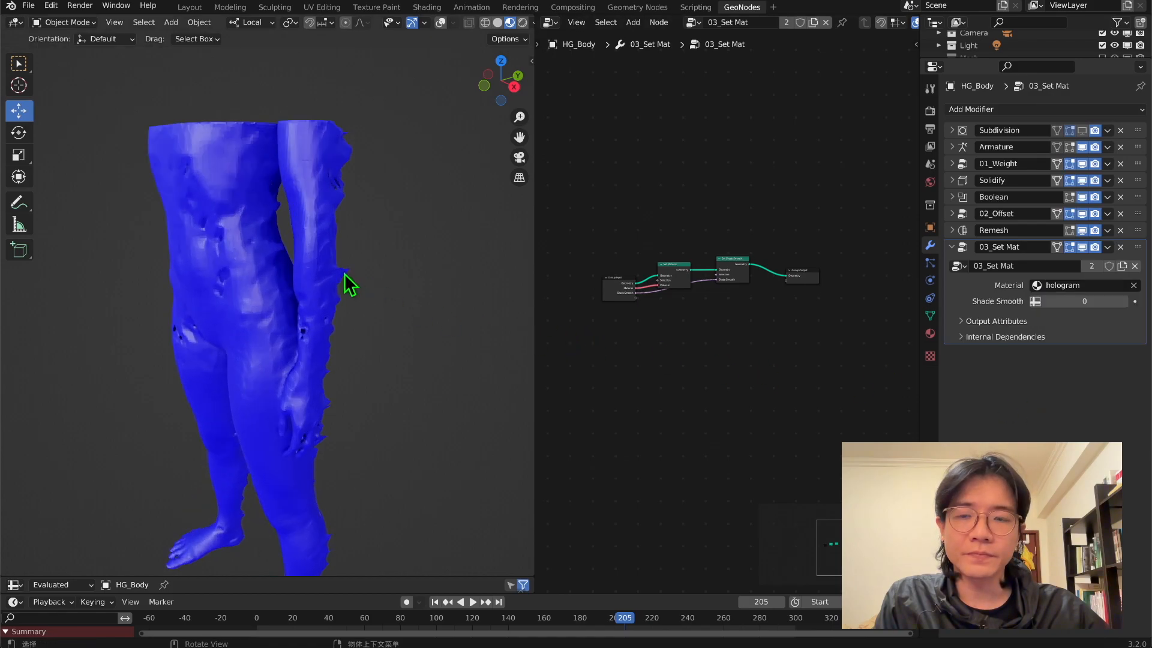
scroll(470, 296, down, 3)
middle_drag(470, 296, 336, 226)
scroll(336, 262, up, 2)
scroll(340, 158, down, 3)
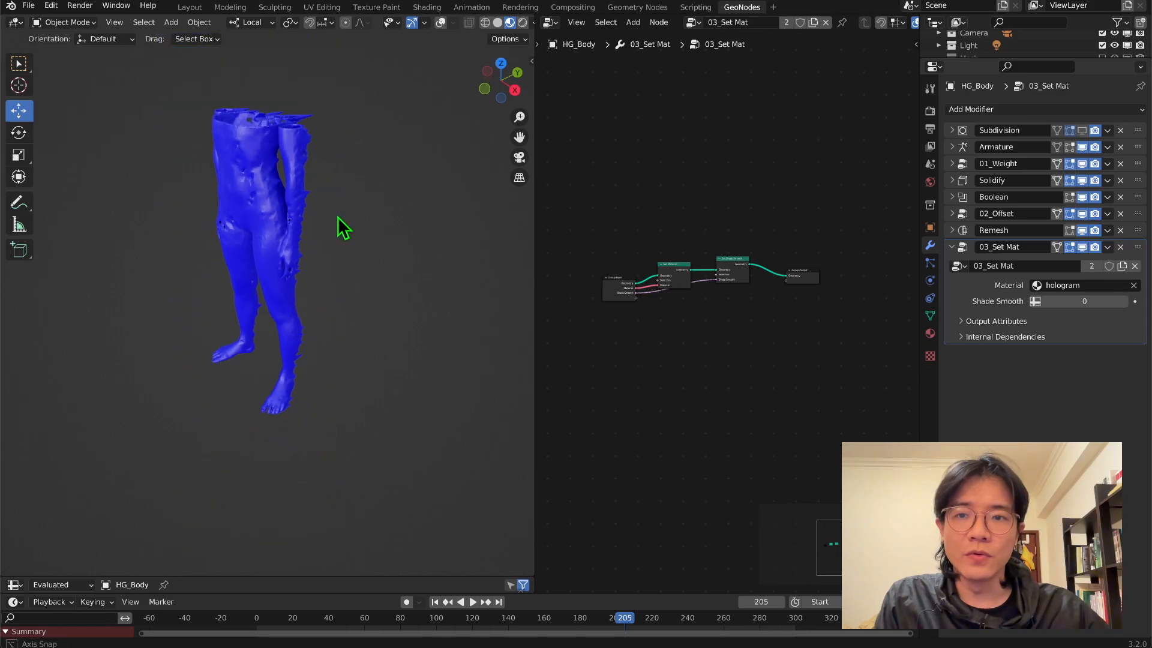
Set the hologram material's blend mode to Alpha Hashed and open its node tree in the Shader Editor.
click(931, 335)
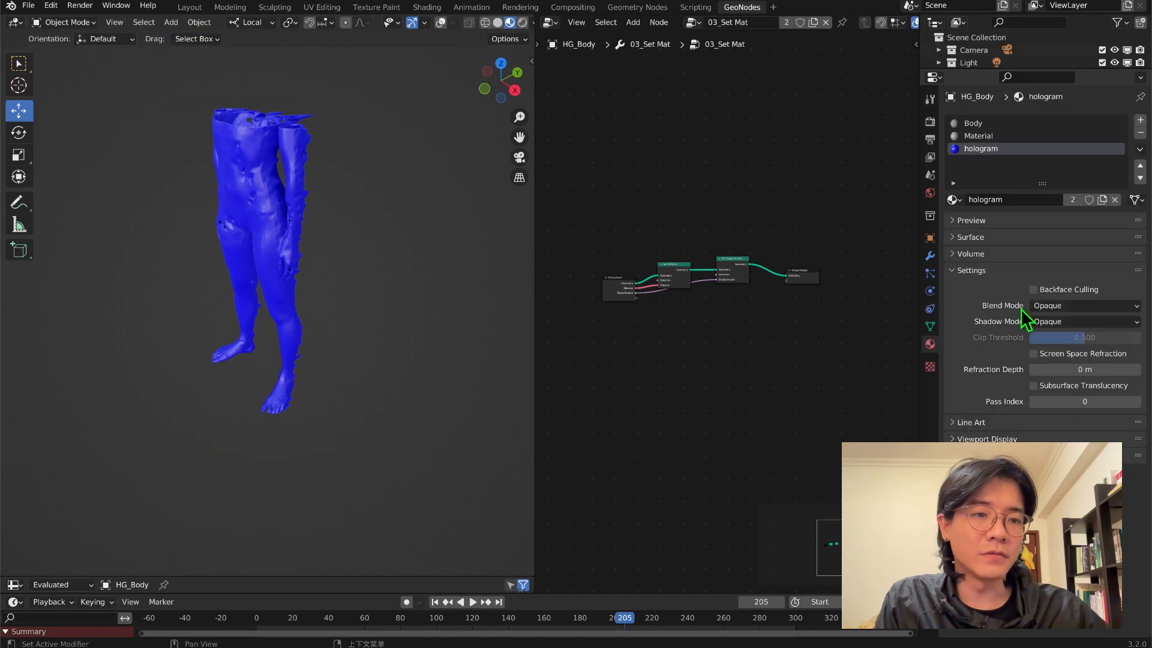
click(1049, 305)
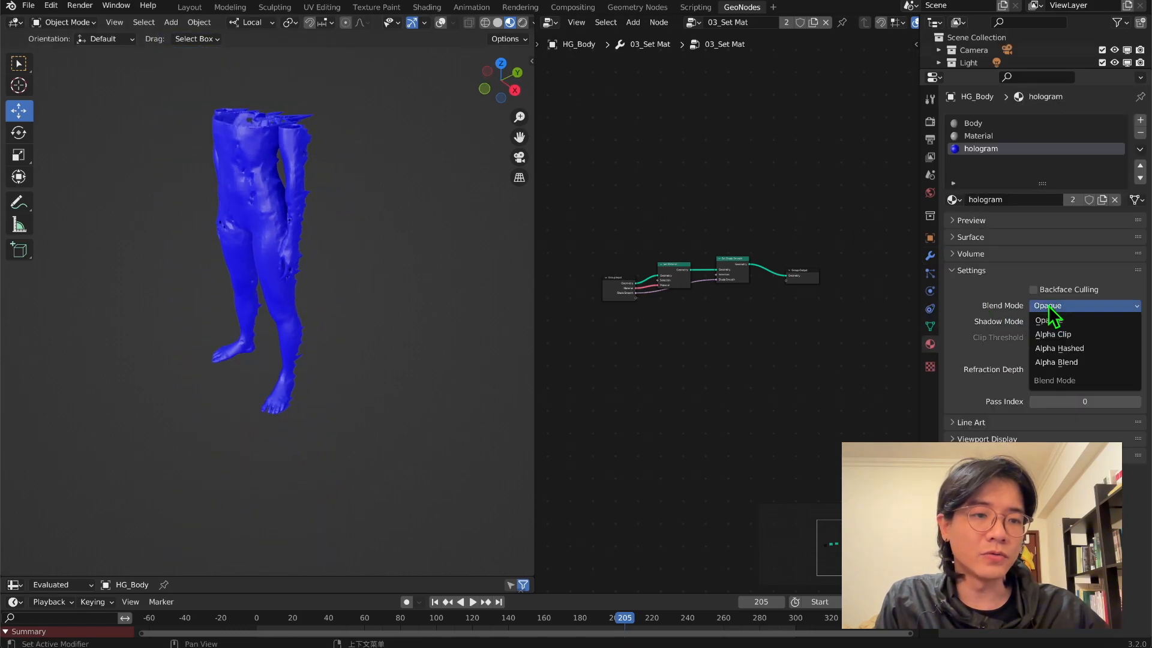
click(1076, 351)
key(shift+F3)
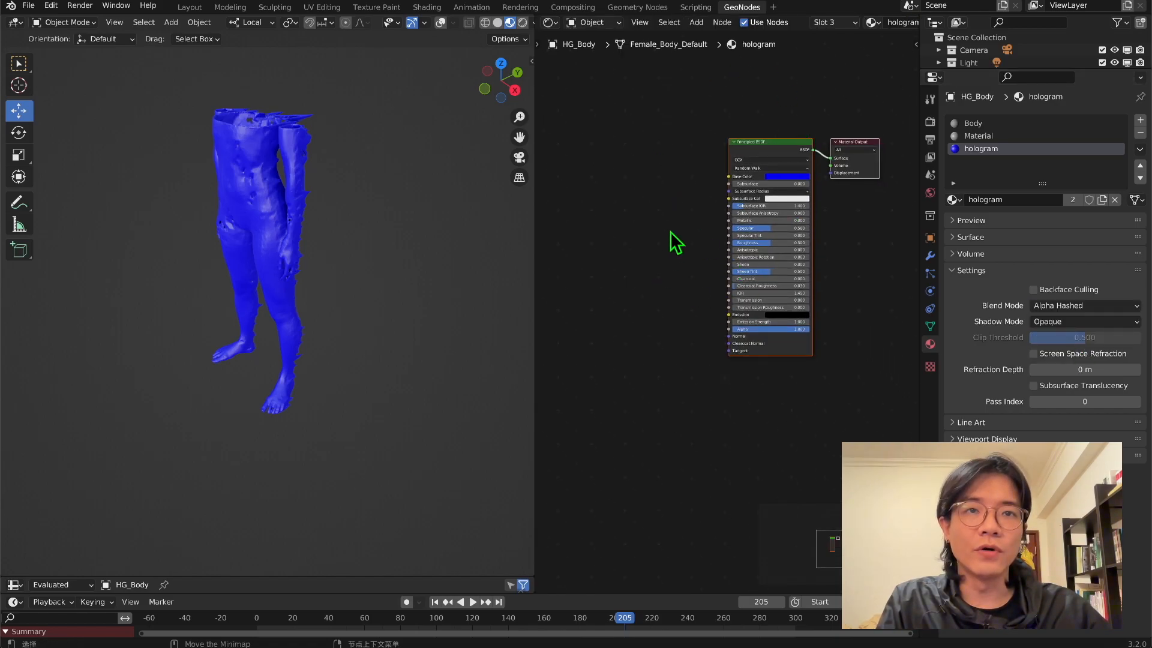
Add a Wave Texture node and connect its Color output to the Principled BSDF's Alpha input.
middle_drag(664, 240, 695, 297)
key(shift+a)
text(s)
text(wav)
key(Down)
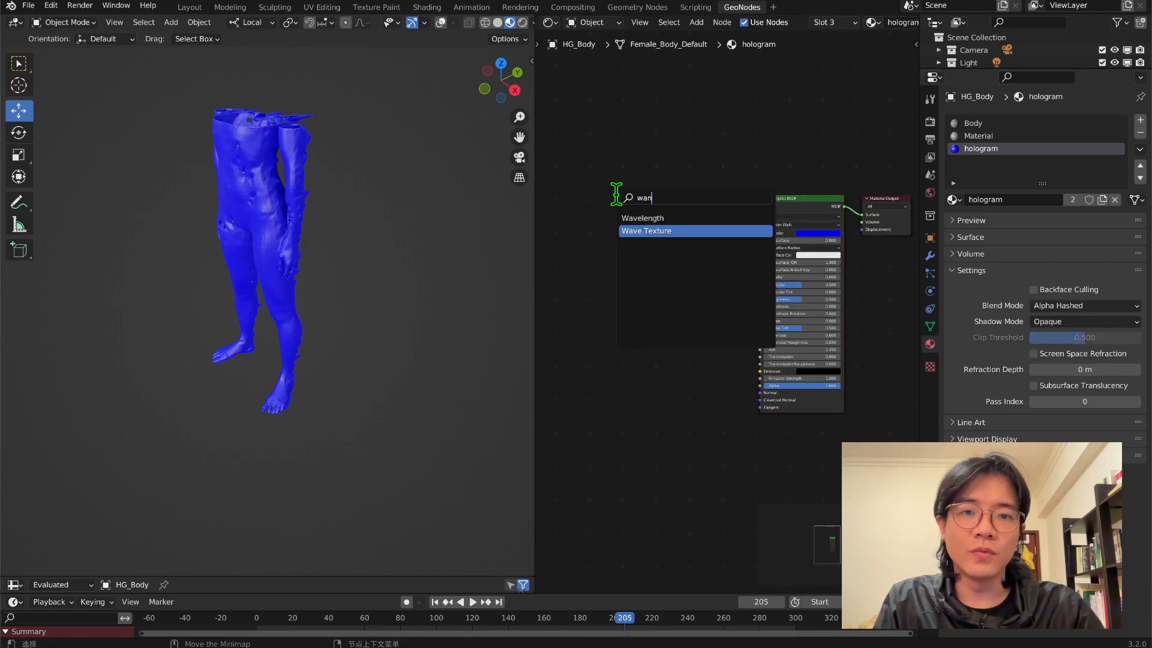
key(Return)
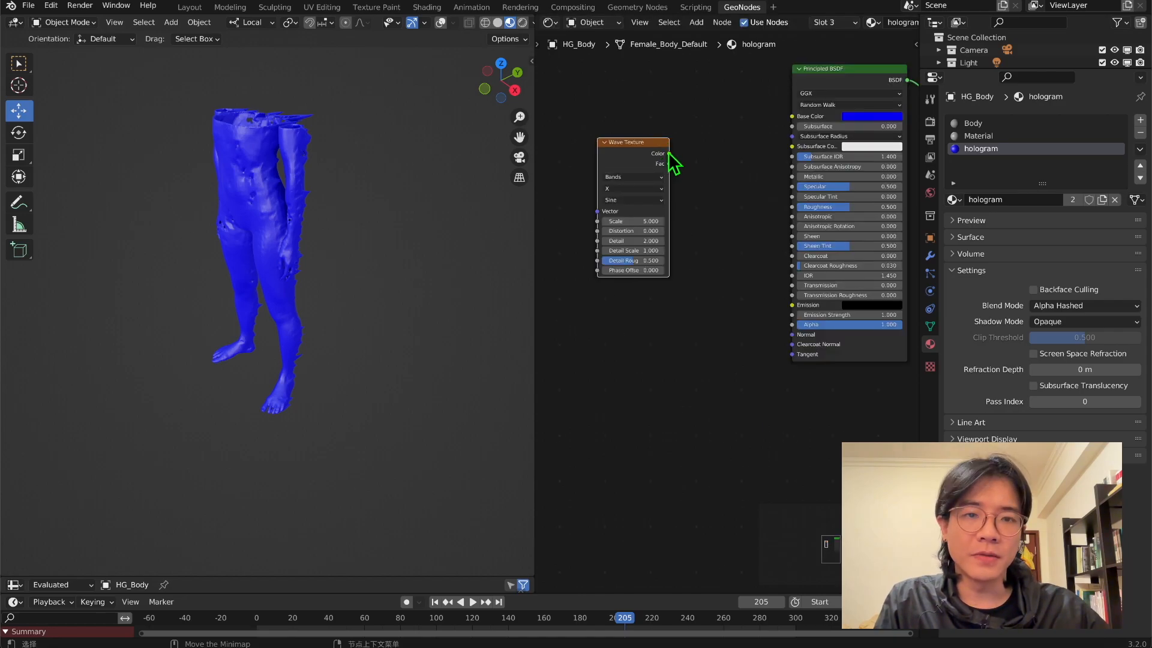
drag(669, 154, 768, 231)
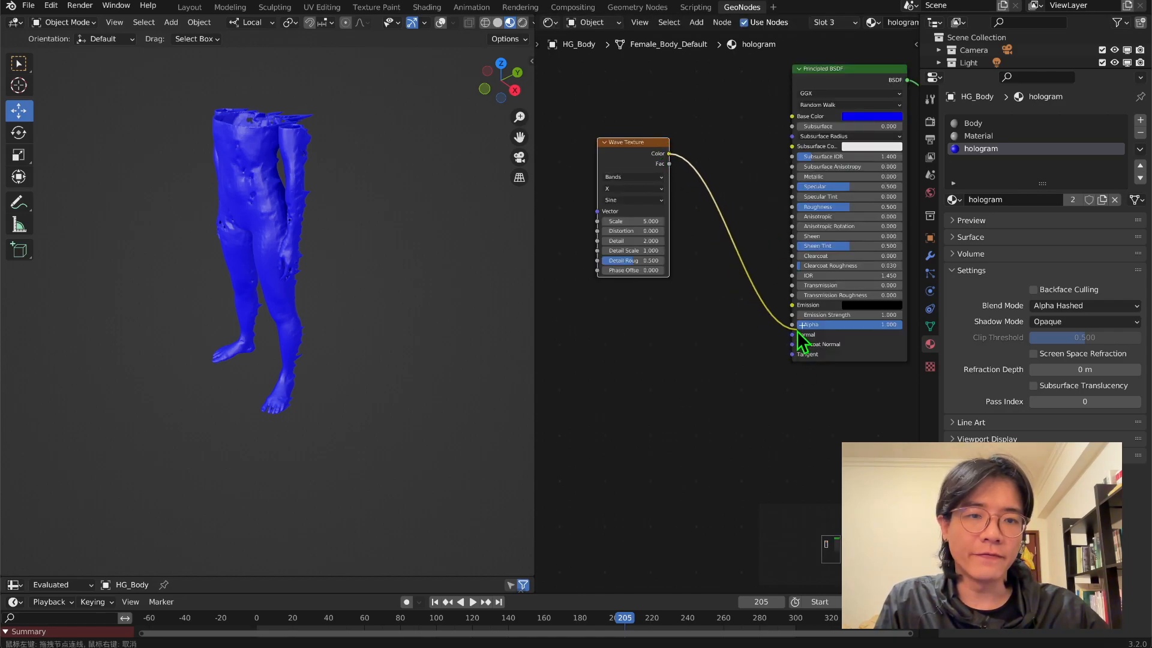
drag(796, 328, 792, 324)
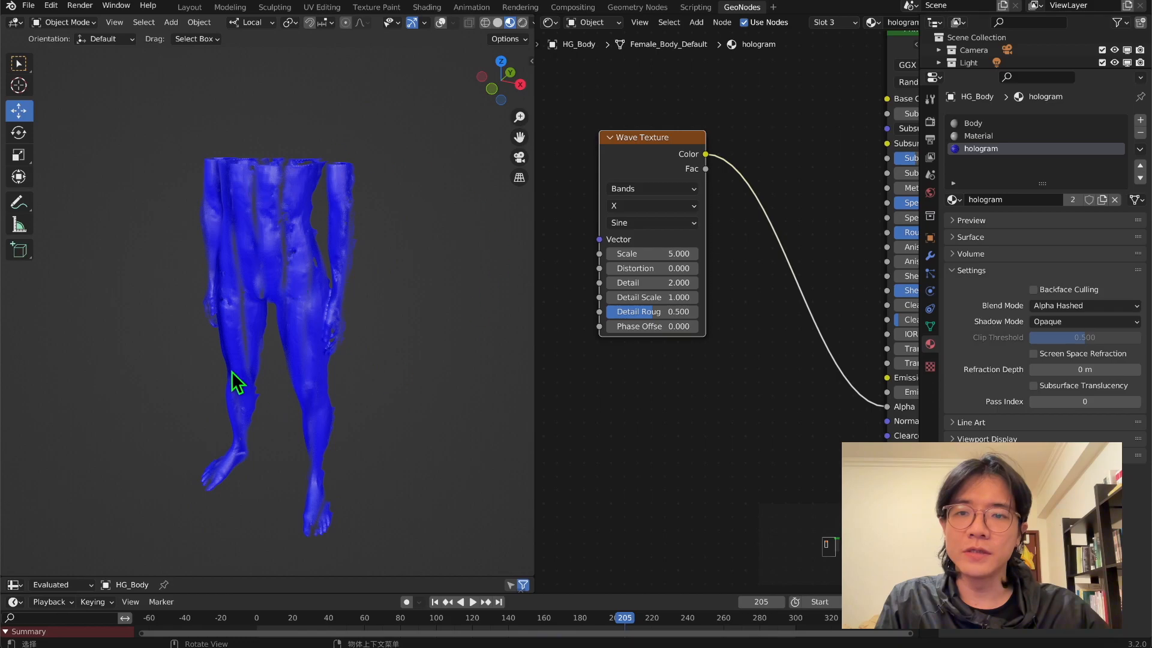
middle_drag(311, 286, 347, 264)
scroll(702, 414, down, 3)
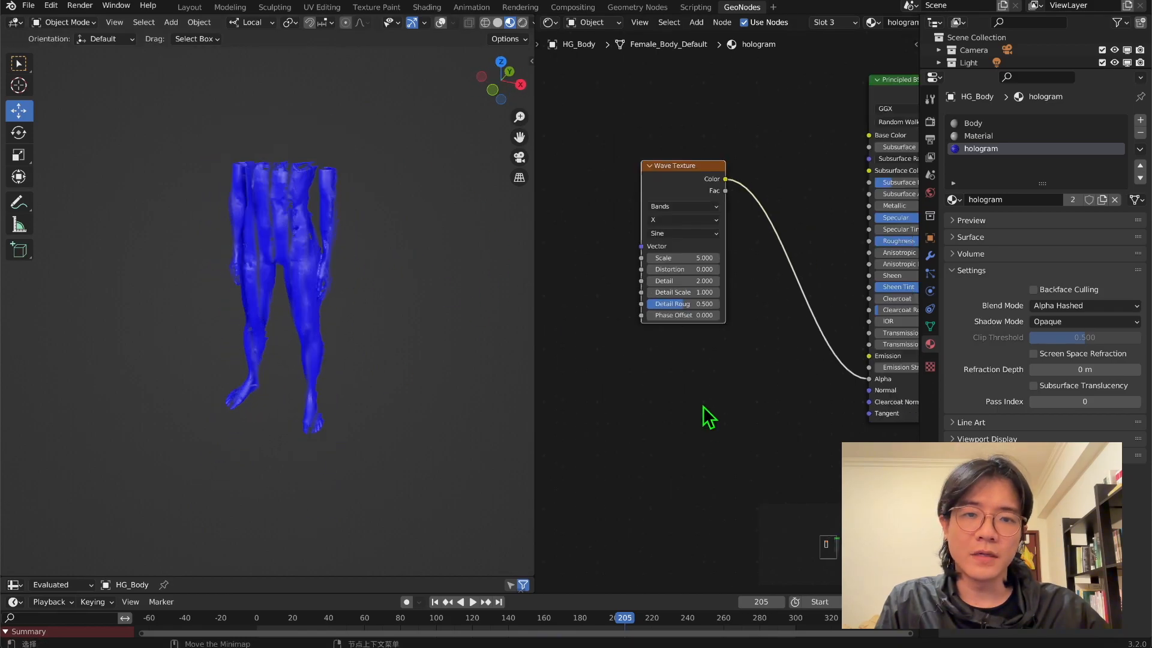
Insert a ColorRamp between the Wave Texture and Alpha, and move its black stop to about 0.912.
key(shift+a)
click(666, 333)
text(ram)
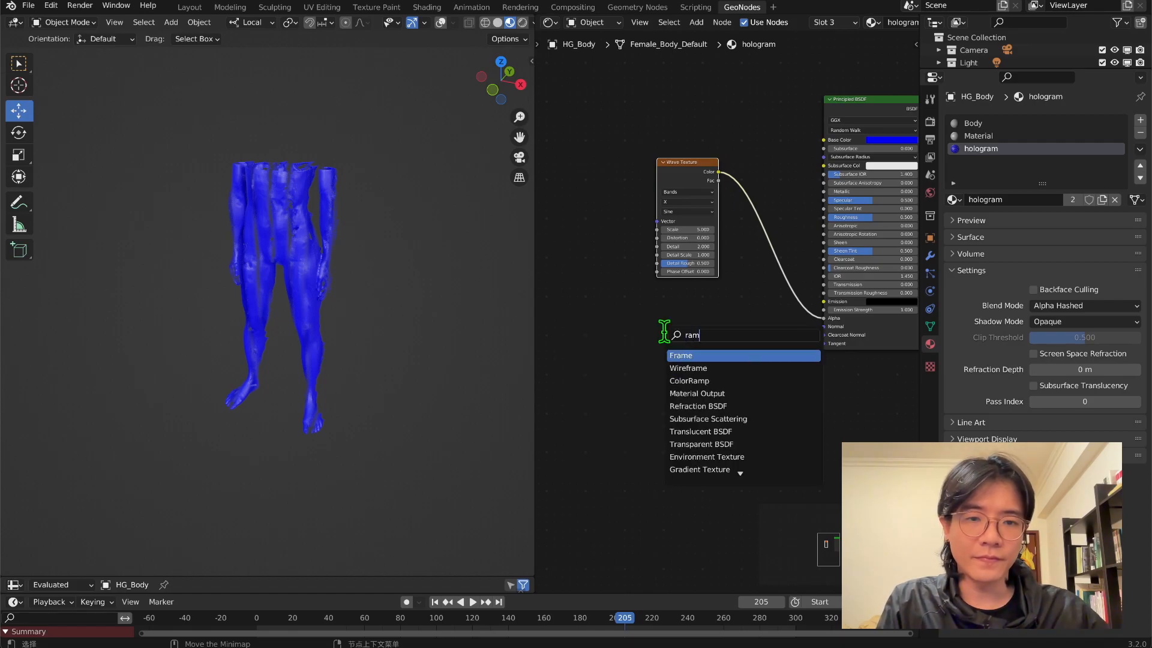
click(690, 381)
click(757, 255)
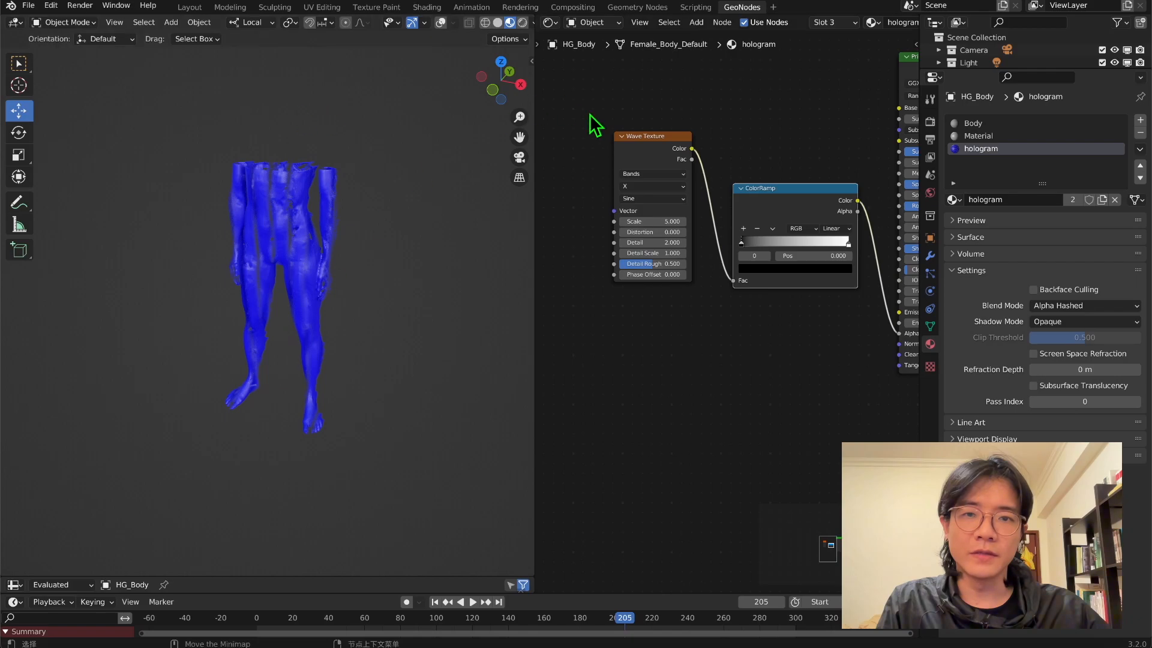
drag(744, 242, 851, 242)
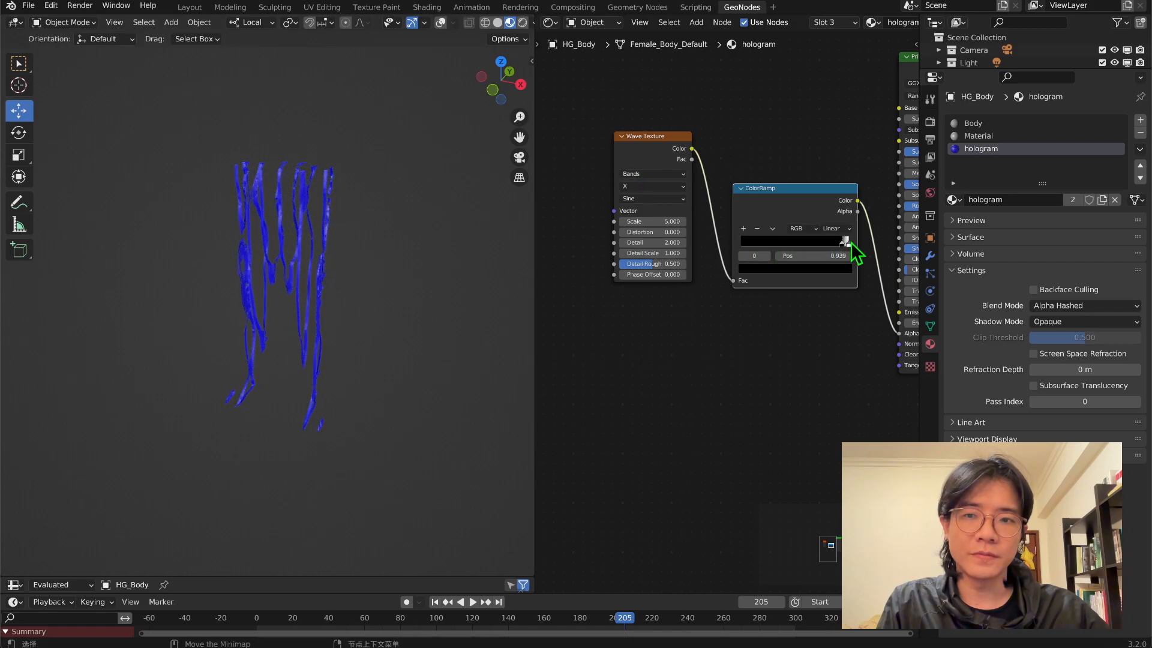
middle_drag(366, 268, 245, 262)
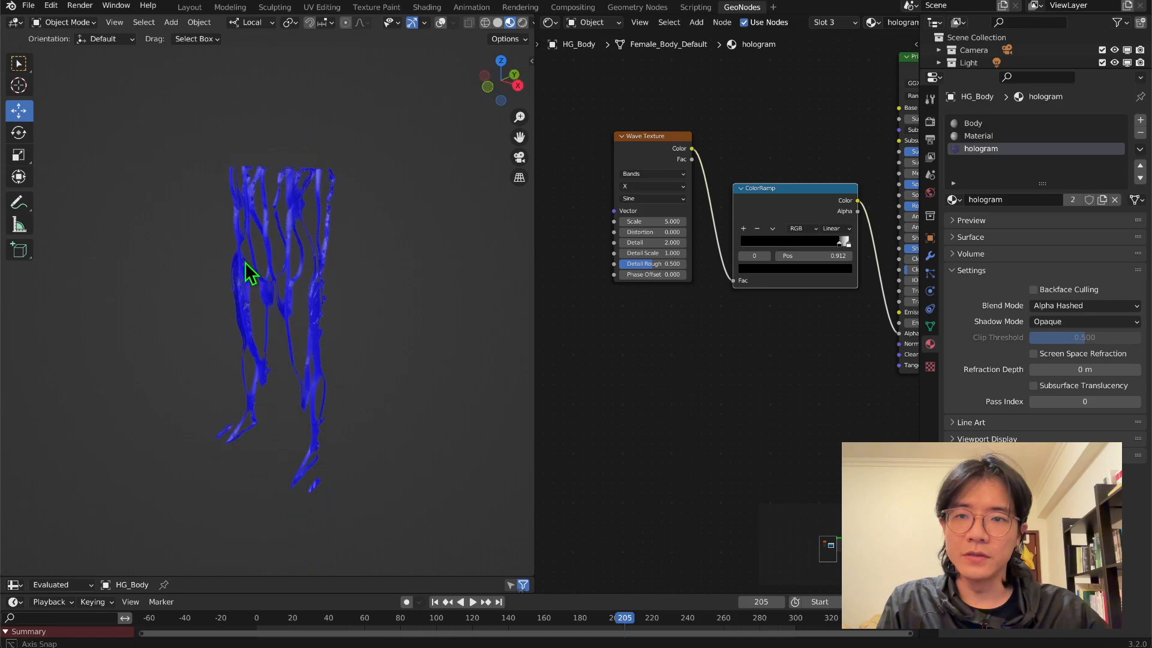
Set the Wave Texture's bands direction to Z and inspect the horizontal rings on the body.
click(650, 185)
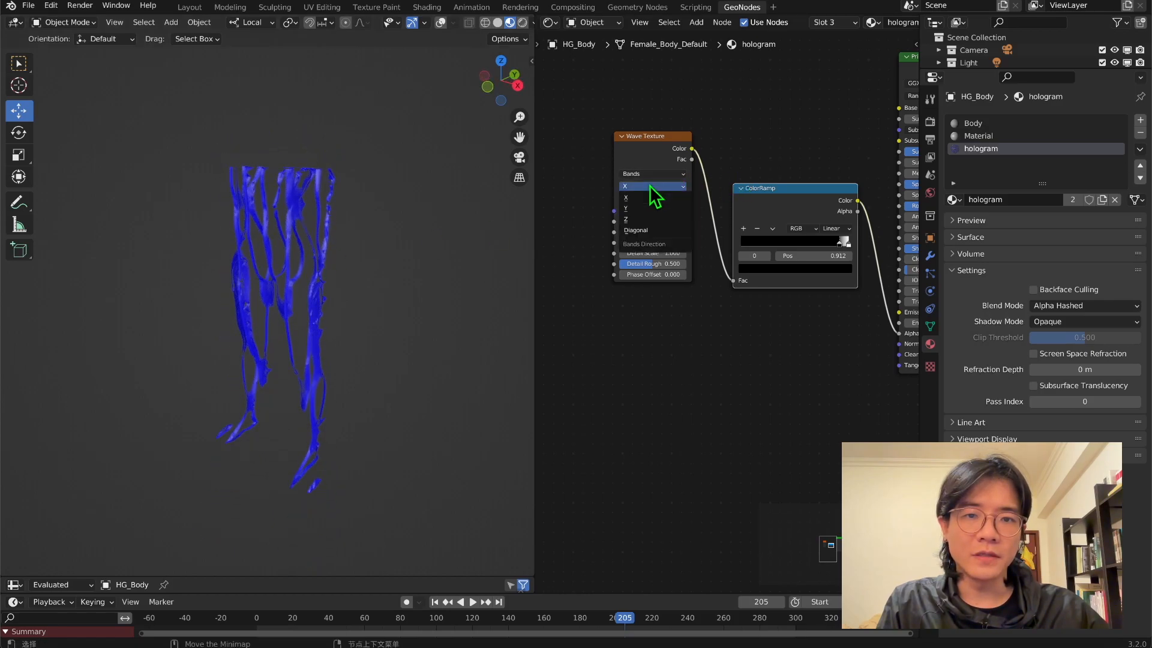
click(628, 220)
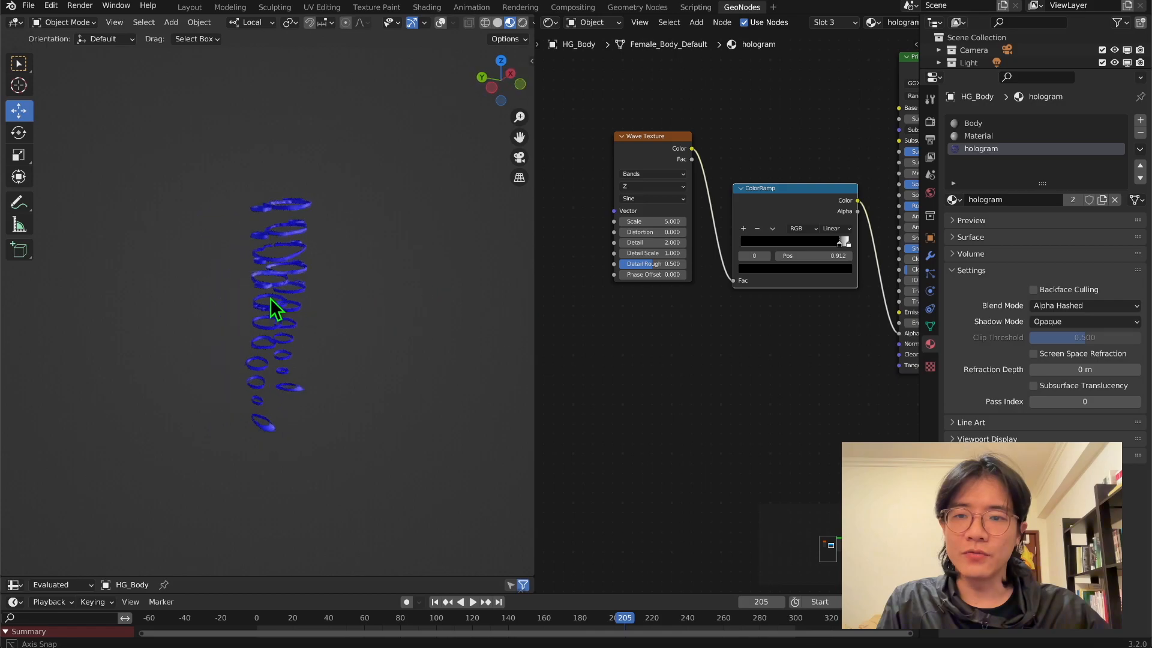
scroll(296, 291, up, 3)
scroll(342, 288, down, 5)
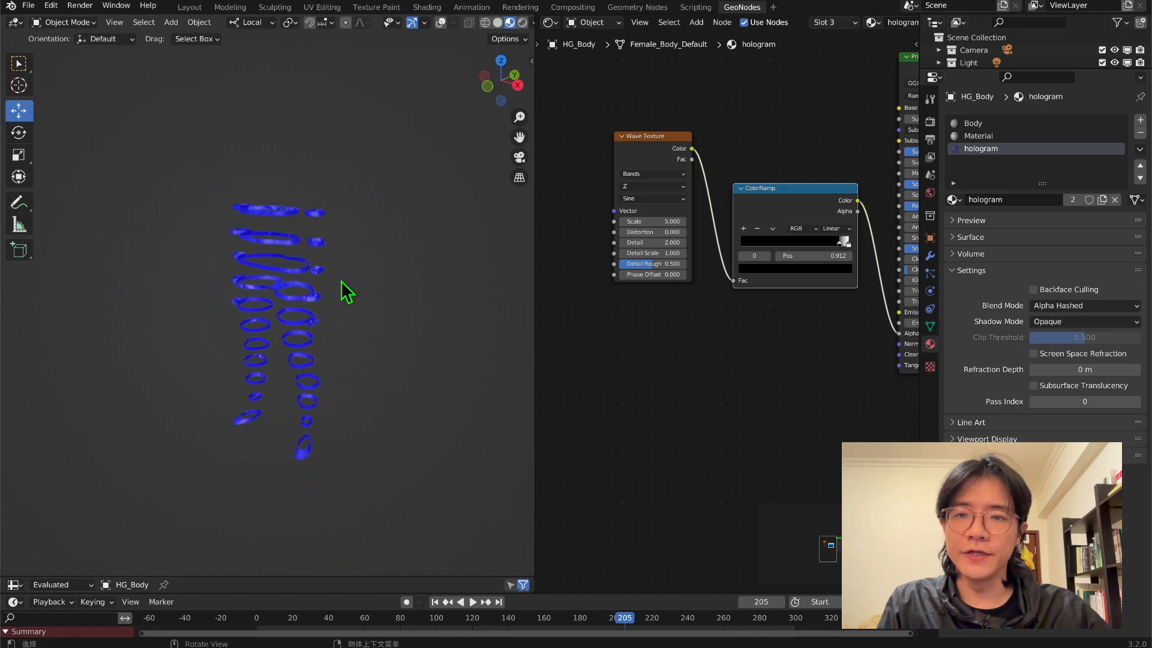
scroll(775, 310, up, 2)
Set the Principled BSDF's Emission color to white and its Base Color to black.
click(808, 312)
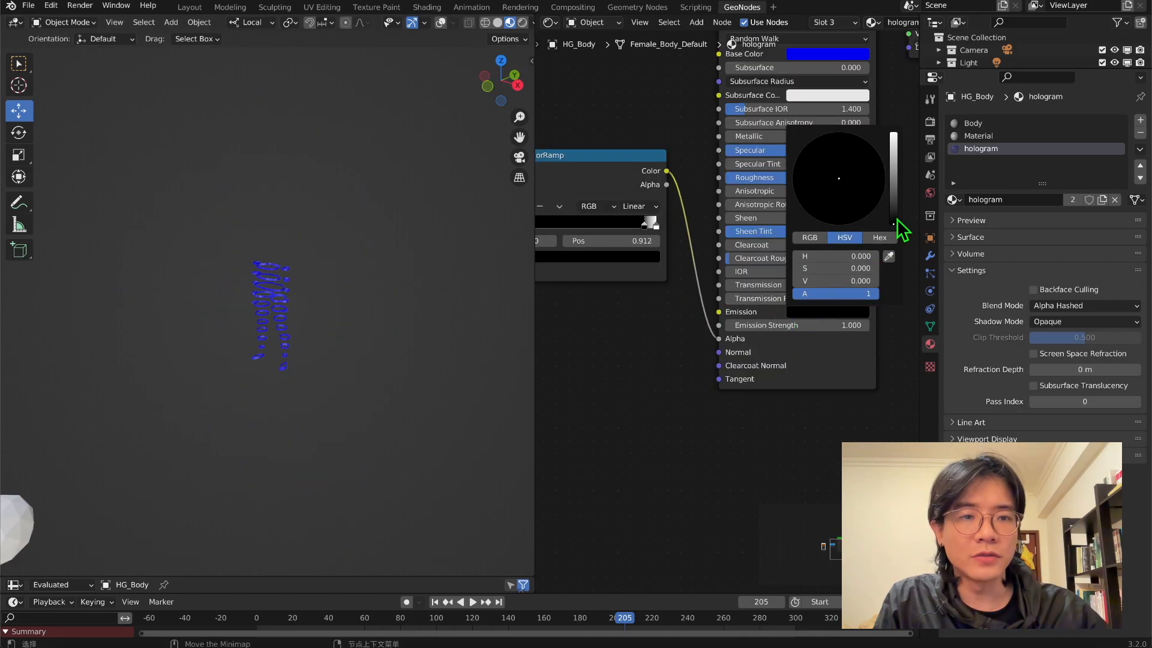
drag(901, 227, 900, 135)
scroll(309, 298, up, 4)
mouse_move(309, 298)
middle_down()
mouse_move(360, 301)
mouse_move(296, 322)
mouse_move(329, 306)
middle_up()
mouse_move(535, 248)
mouse_down()
mouse_move(596, 248)
mouse_move(543, 247)
mouse_up()
scroll(713, 124, up, 3)
click(714, 123)
click(731, 123)
drag(773, 146, 773, 203)
scroll(746, 201, down, 2)
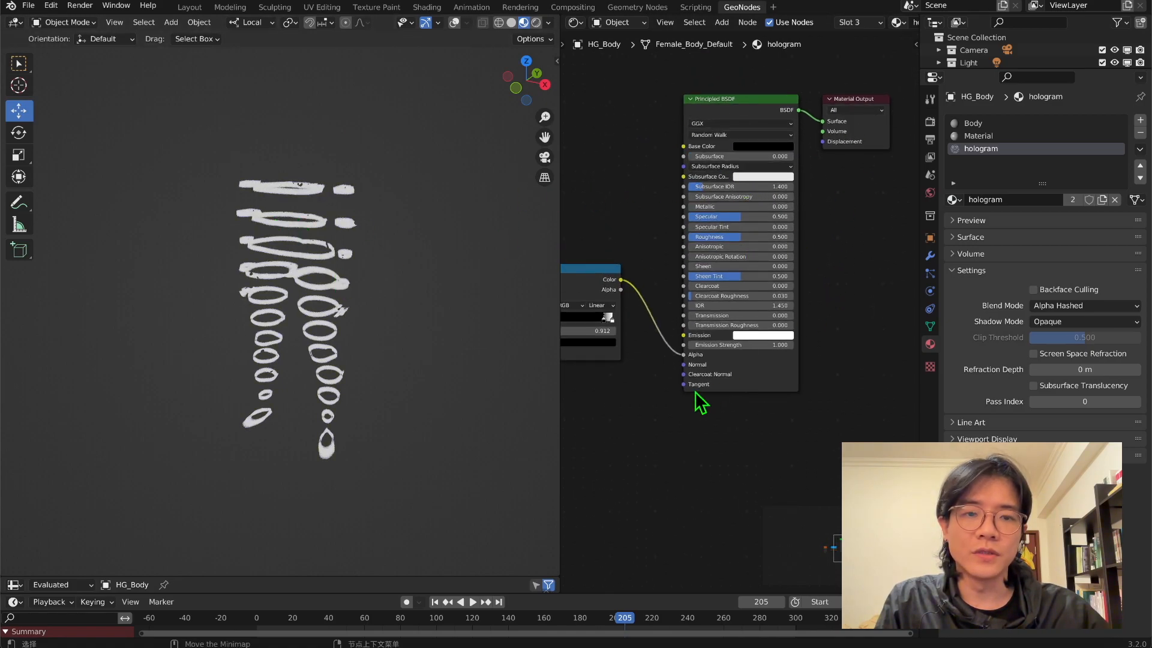
Enable Ambient Occlusion and Bloom in the Eevee render settings and raise the Emission Strength to about 5.2.
scroll(848, 298, right, 2)
click(930, 122)
click(960, 209)
click(961, 227)
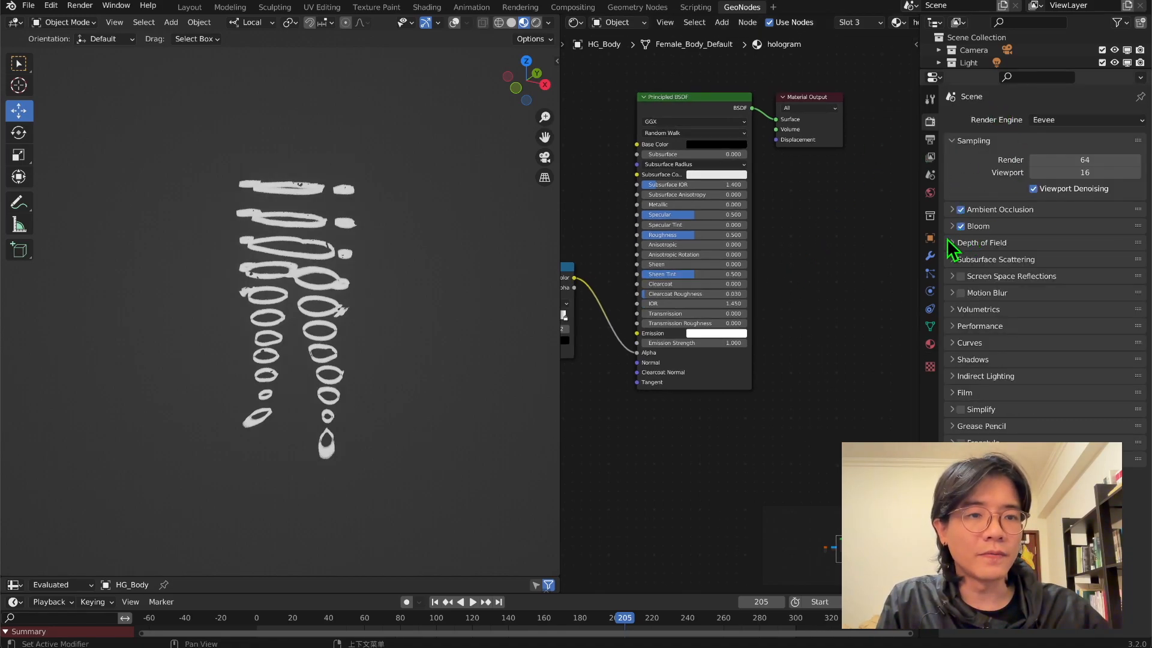
middle_drag(706, 343, 750, 319)
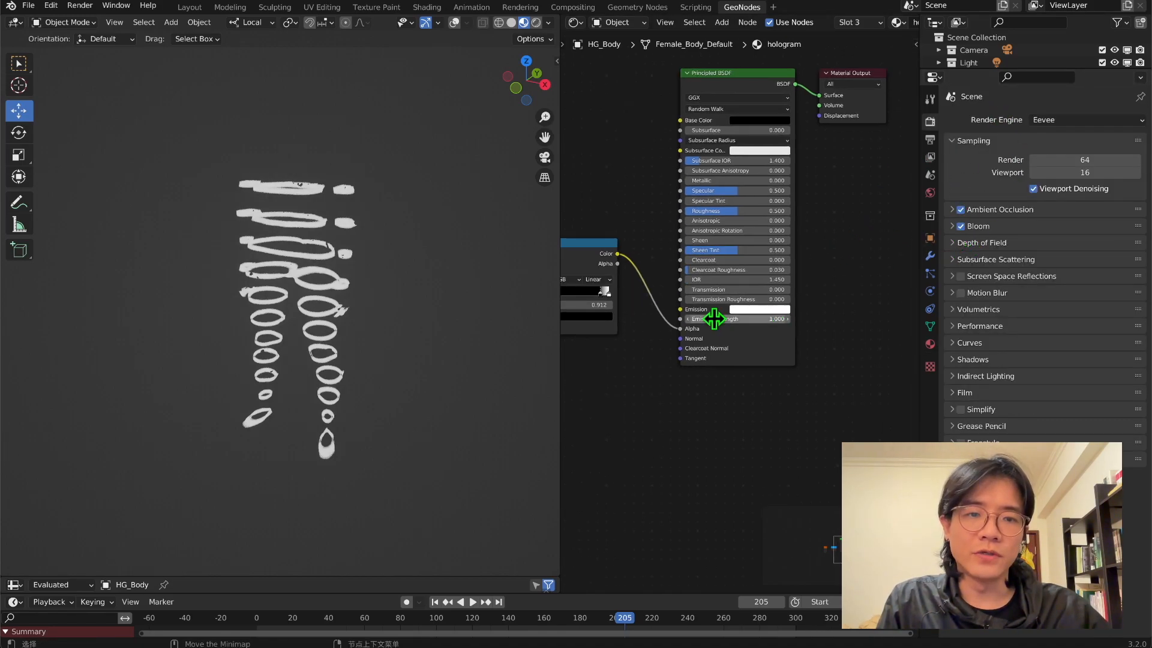
drag(740, 319, 817, 327)
Reposition the nodes feeding Alpha and increase the Wave Texture's Scale to about 35.6 for denser scan lines.
scroll(811, 316, down, 6)
drag(648, 228, 692, 284)
middle_drag(675, 207, 714, 155)
scroll(692, 273, up, 3)
scroll(691, 272, up, 3)
middle_drag(676, 230, 757, 313)
drag(675, 293, 981, 292)
middle_drag(409, 289, 373, 274)
scroll(377, 275, down, 3)
scroll(663, 249, up, 2)
Change the Wave Texture's wave profile to Triangle and inspect the lines up close on the body.
click(672, 276)
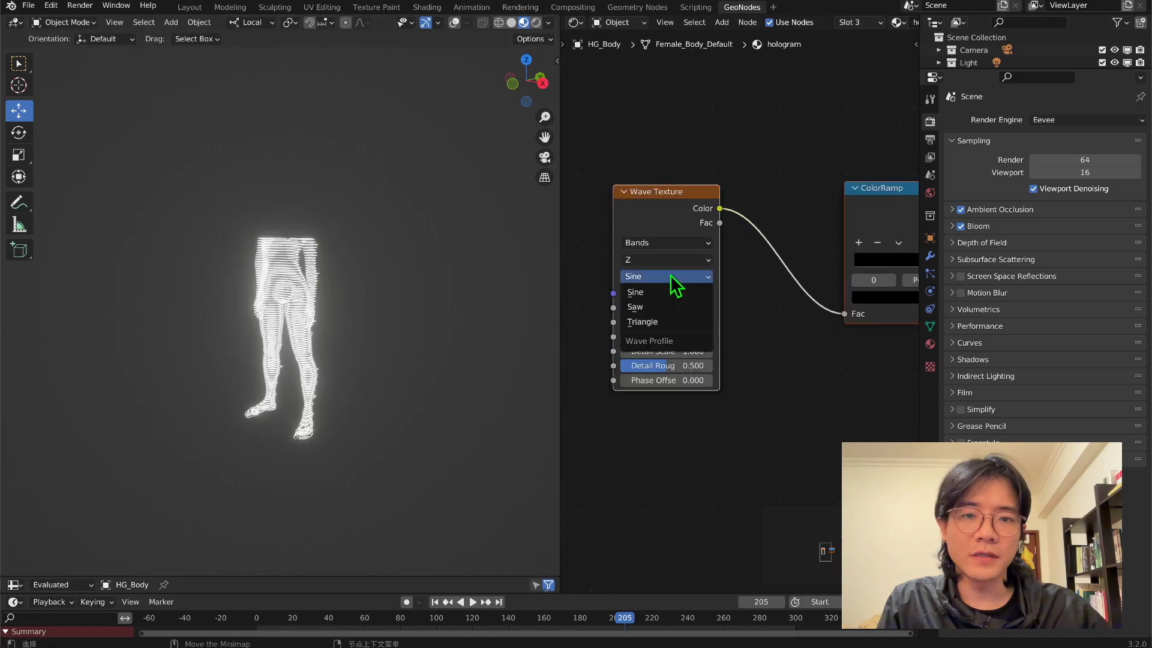
click(642, 322)
scroll(430, 214, up, 8)
scroll(430, 214, down, 3)
middle_drag(430, 214, 387, 230)
scroll(388, 229, down, 3)
Duplicate the ColorRamp node, place the copy above the original and reset the copy to its default gradient.
middle_drag(757, 276, 905, 306)
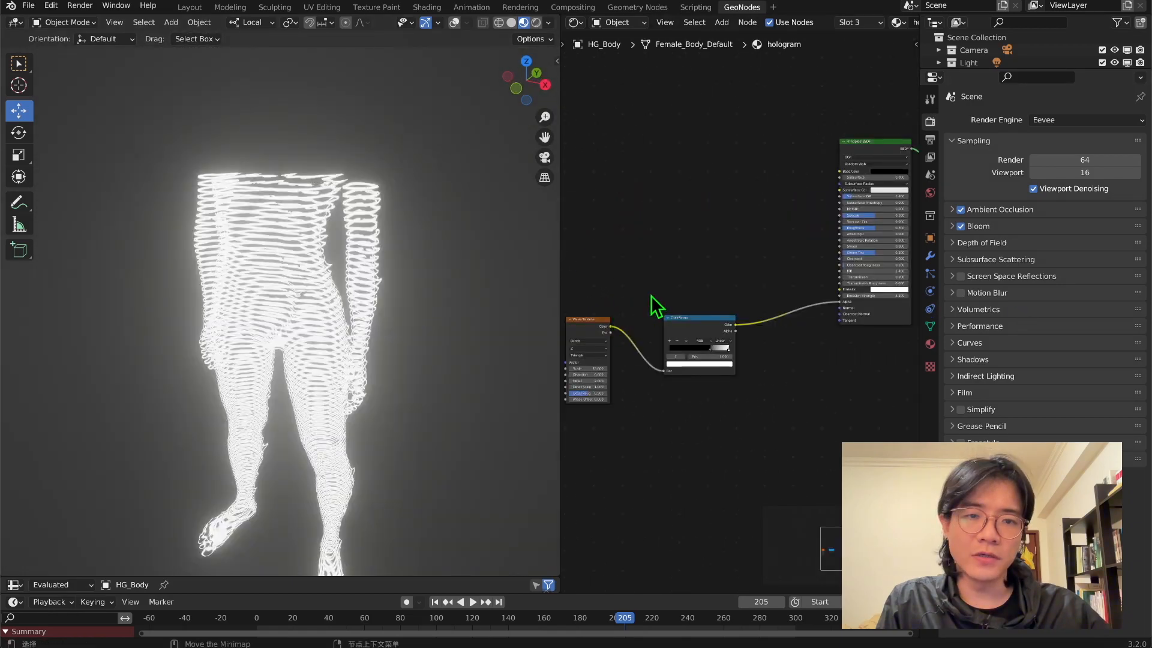
click(676, 326)
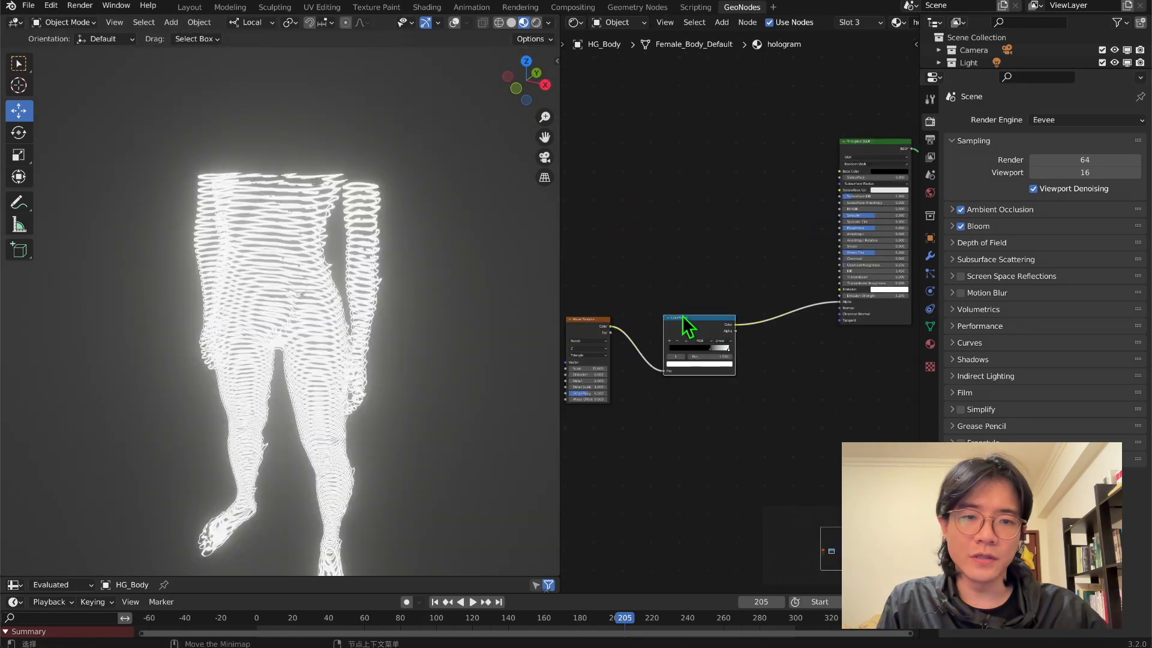
key(shift+d)
click(696, 240)
scroll(692, 226, up, 2)
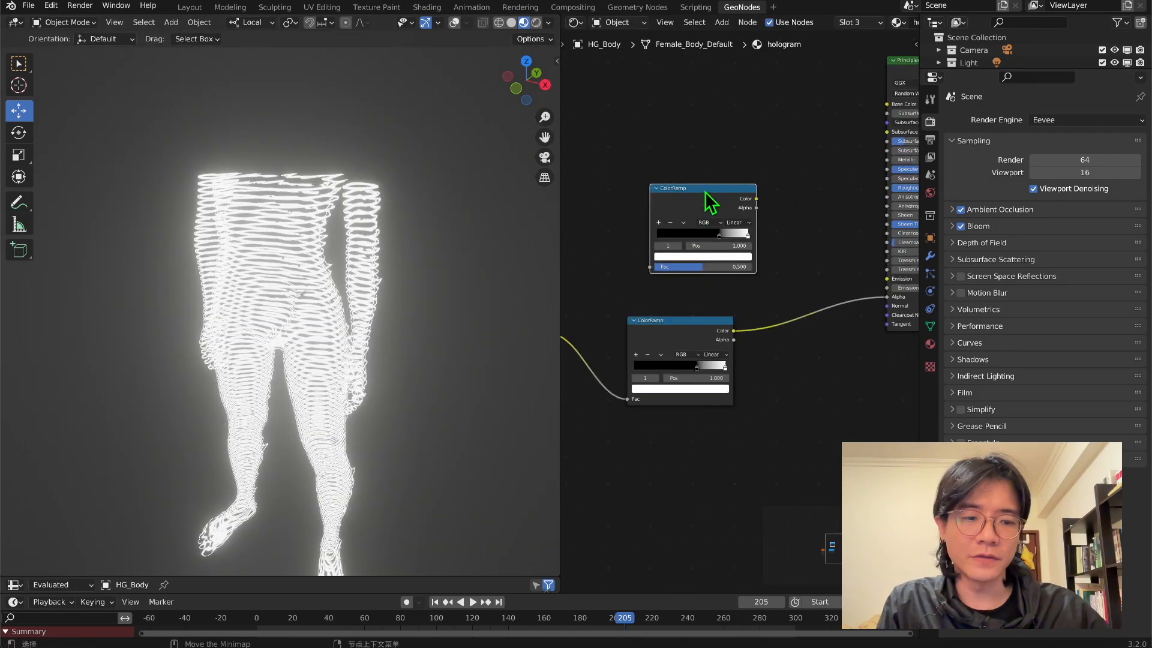
key(BackSpace)
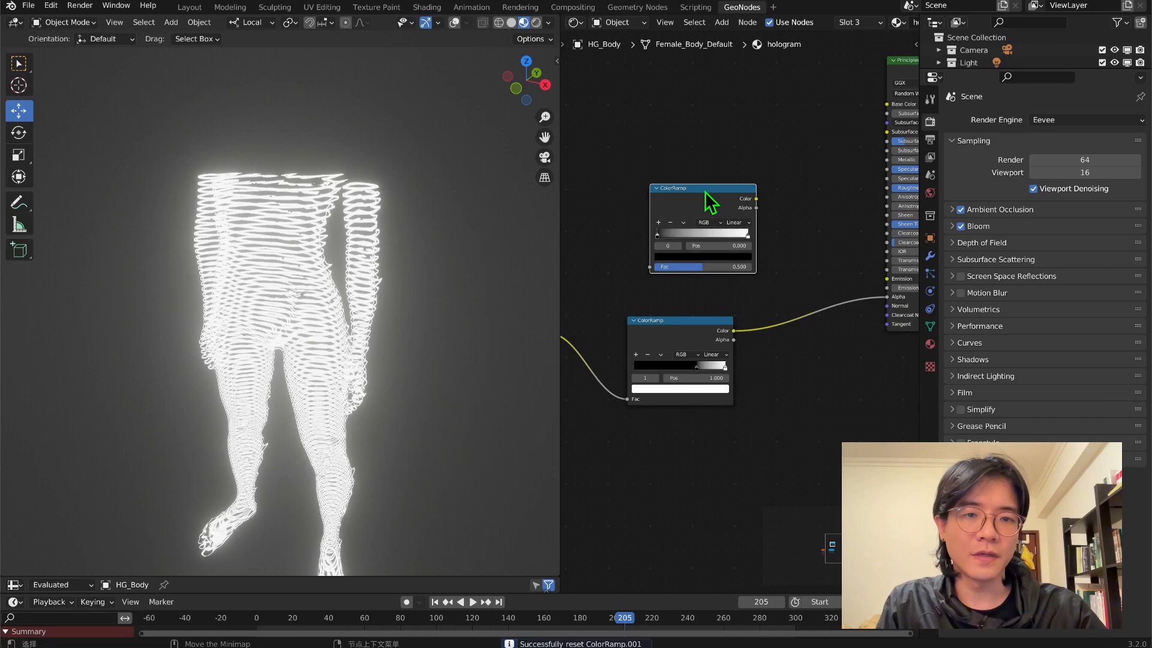
Set the first color stop of the duplicated ColorRamp to full-brightness red.
click(665, 256)
drag(728, 171, 731, 139)
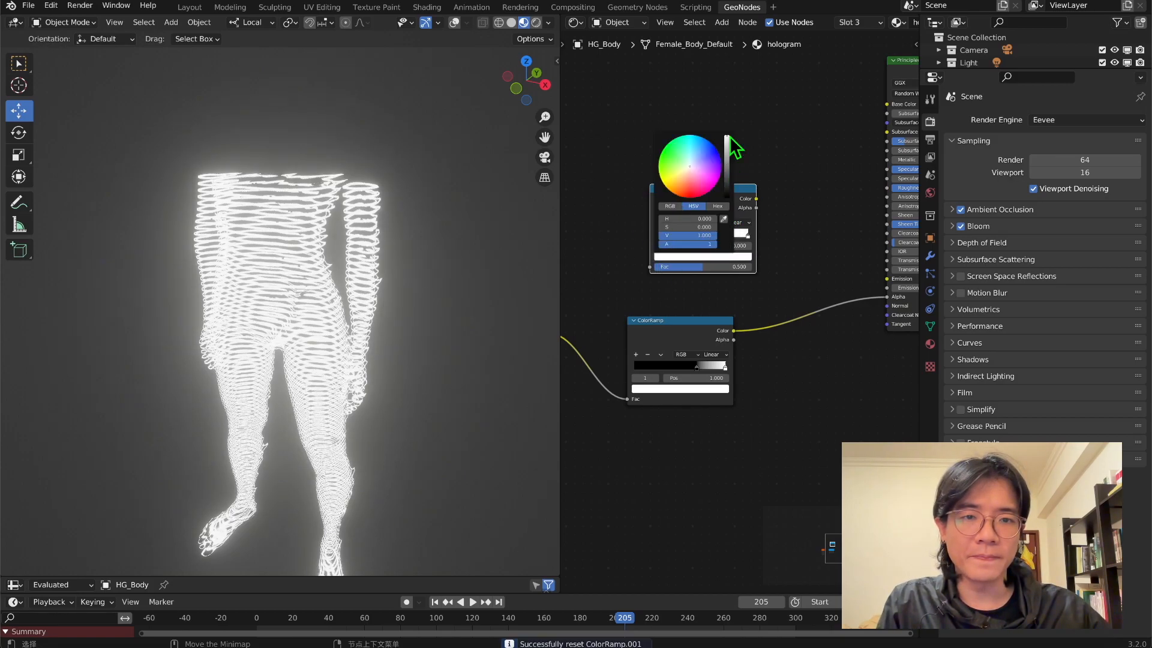
click(685, 188)
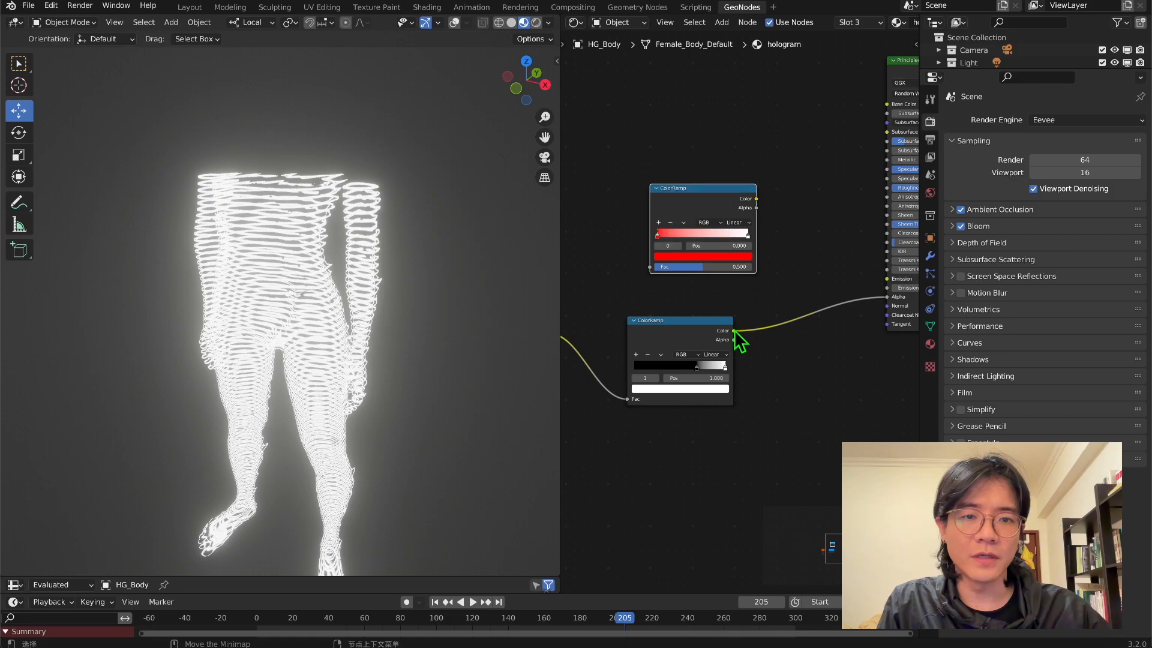
Connect the original ColorRamp's Color to the red ramp's Fac, and the red ramp's Color to Emission.
drag(732, 333, 651, 266)
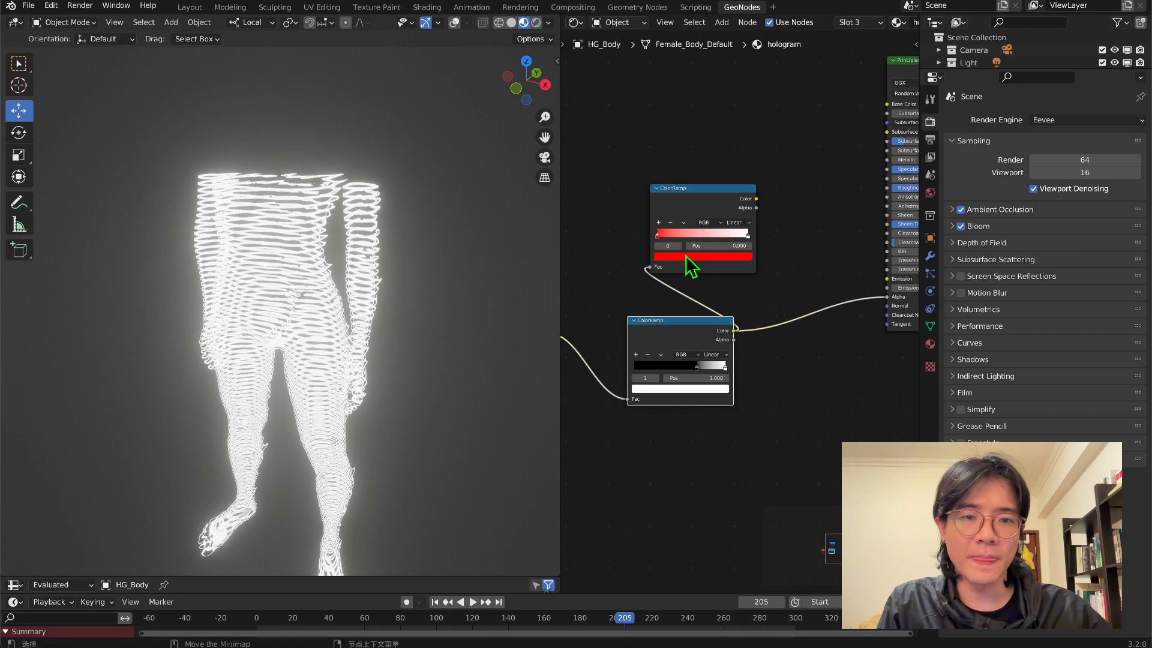
scroll(676, 268, right, 3)
drag(679, 222, 810, 301)
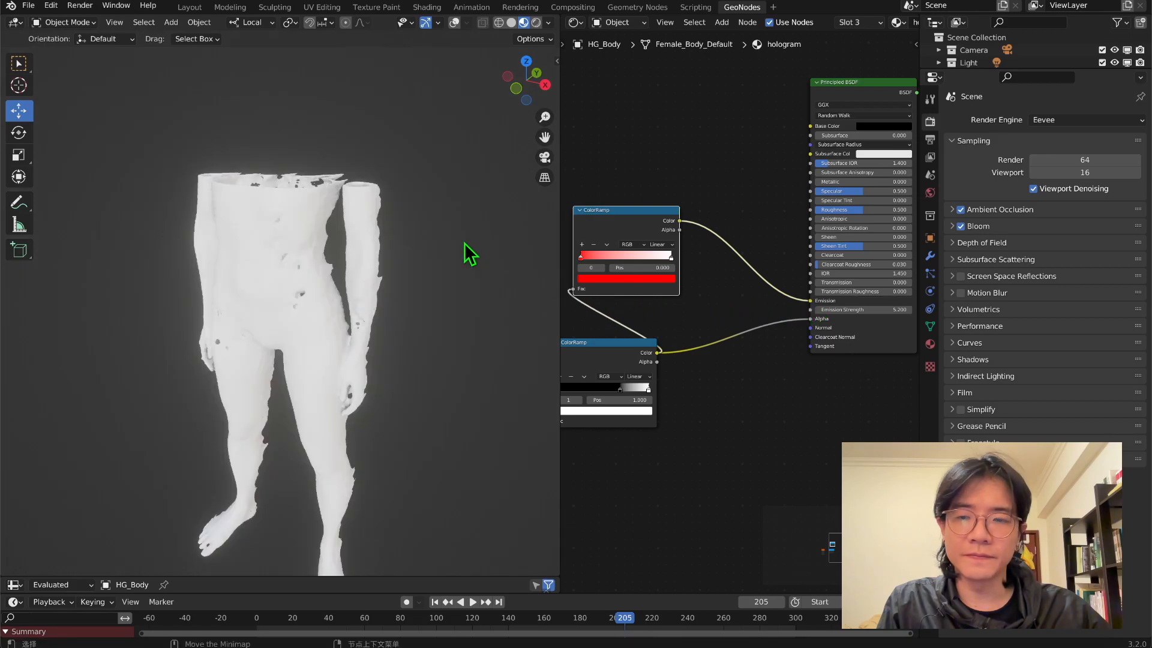
Tidy the node layout and move the red stop of the emission ColorRamp to about 0.726.
scroll(643, 324, down, 5)
middle_drag(643, 322, 771, 251)
drag(630, 229, 647, 271)
scroll(745, 247, up, 4)
middle_drag(745, 247, 705, 346)
drag(712, 297, 777, 303)
Set the World background strength to 0.
mouse_move(348, 316)
middle_down()
mouse_move(210, 319)
mouse_move(348, 329)
middle_up()
scroll(348, 328, up, 1)
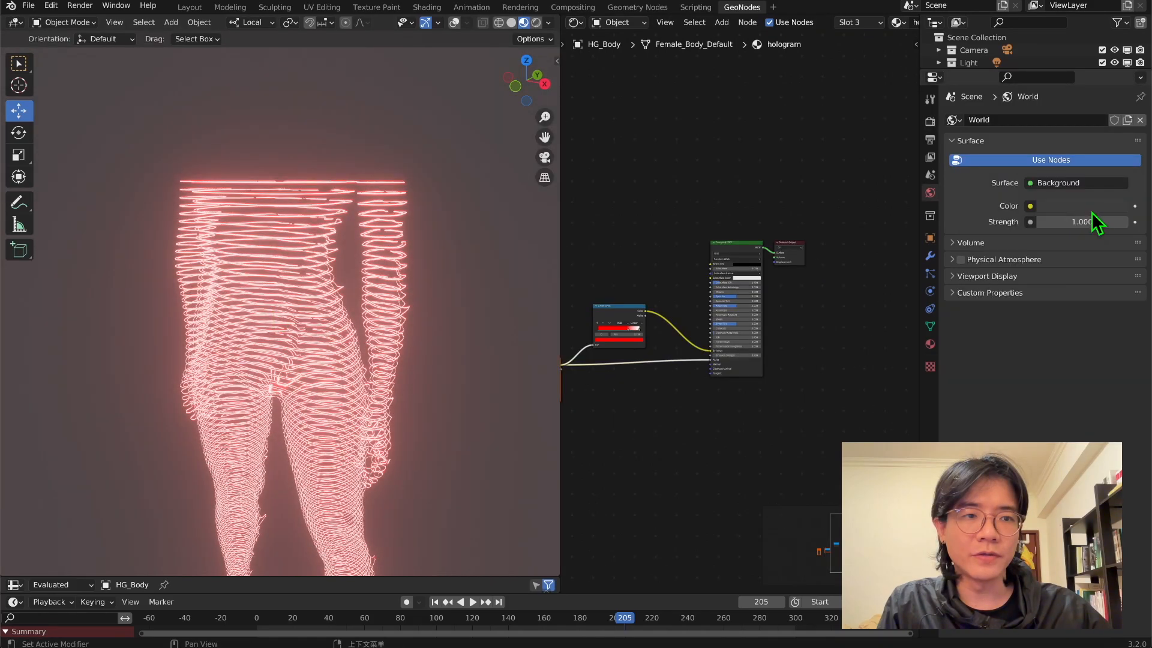
drag(1093, 224, 1068, 223)
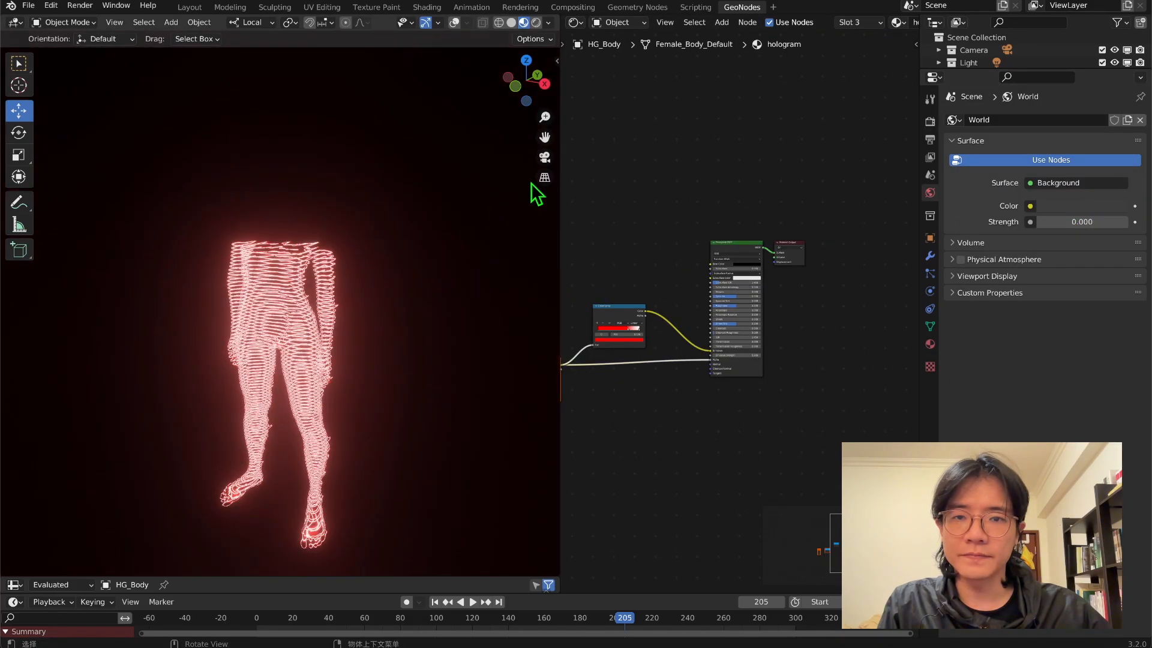
scroll(789, 329, up, 2)
Brighten the black stop of the ColorRamp feeding Alpha to a dark grey.
middle_drag(789, 328, 754, 351)
scroll(754, 350, up, 2)
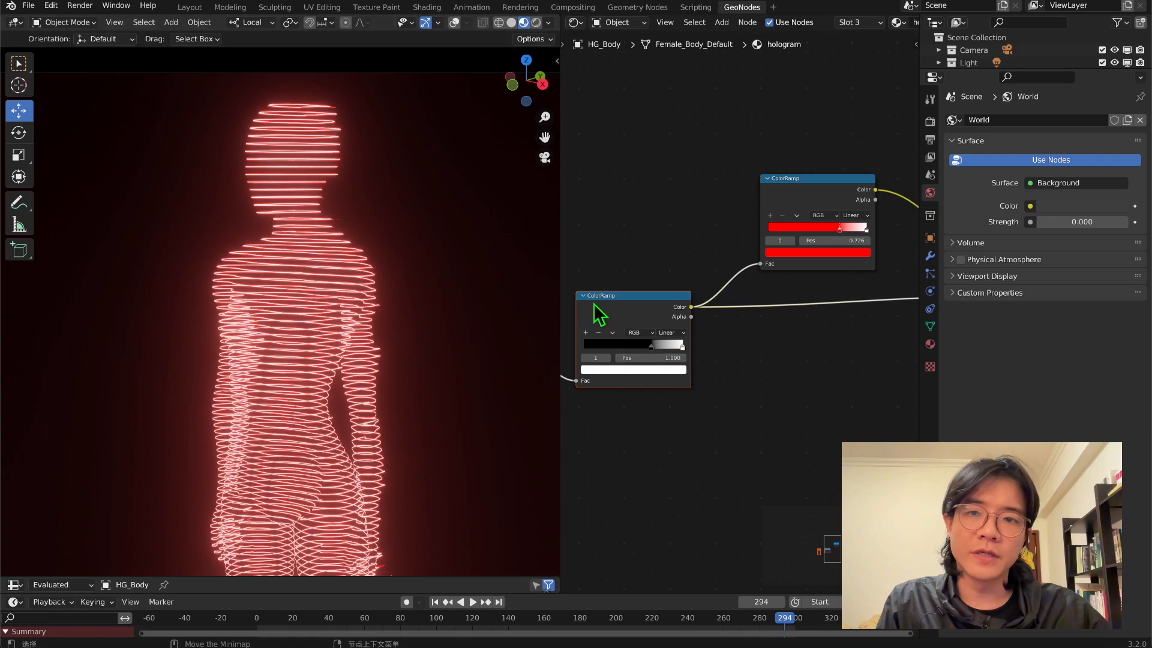
scroll(678, 348, up, 3)
middle_drag(678, 348, 768, 291)
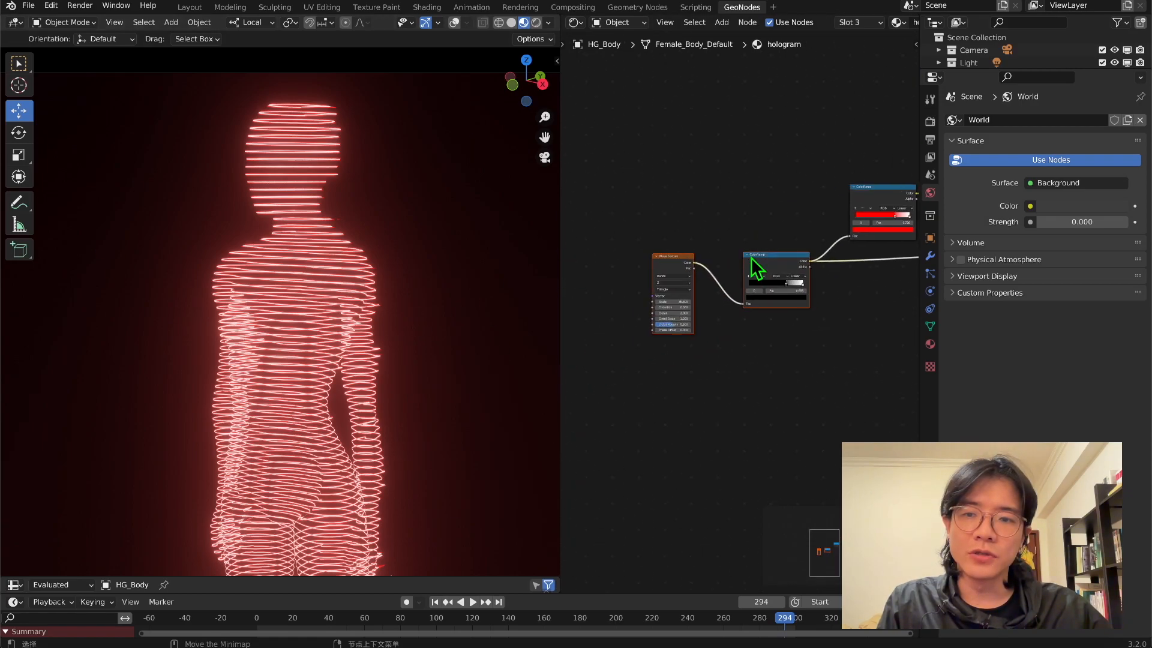
scroll(717, 277, up, 4)
scroll(716, 278, up, 5)
middle_drag(692, 301, 733, 286)
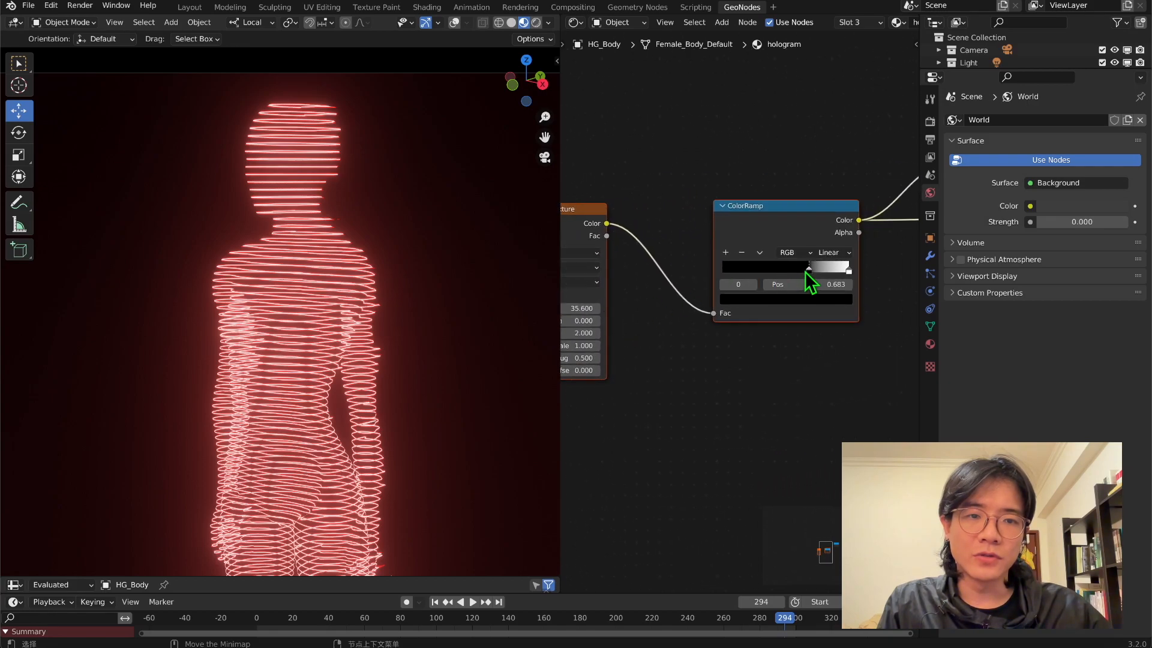
click(814, 300)
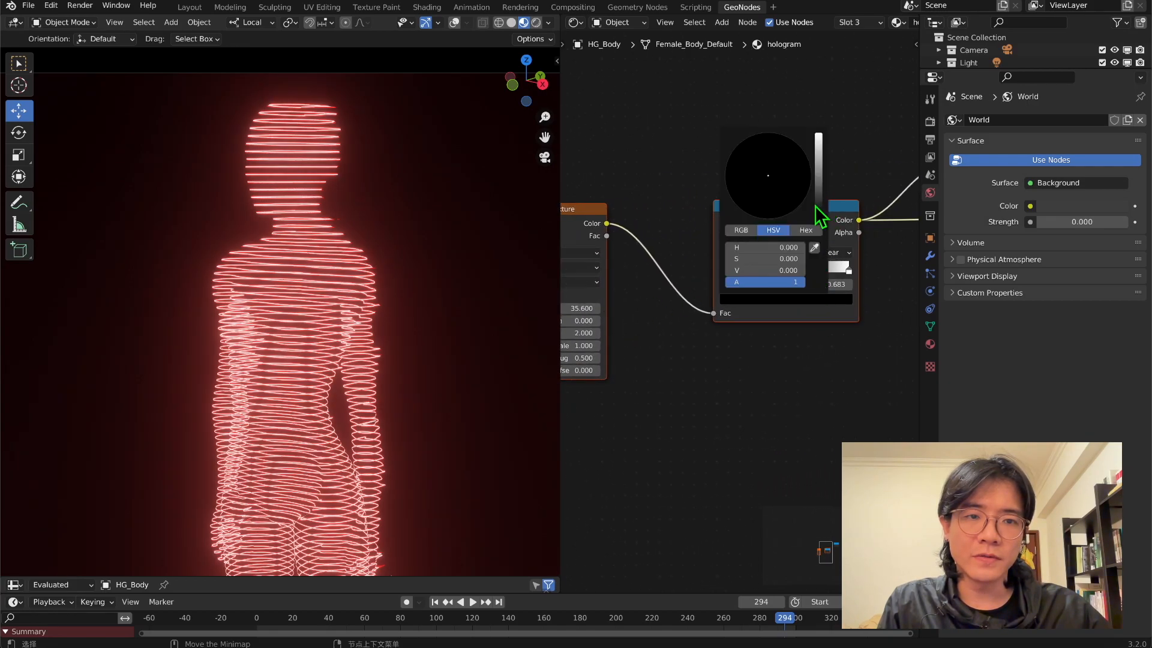
mouse_move(819, 193)
mouse_down()
mouse_move(818, 171)
mouse_move(818, 200)
mouse_up()
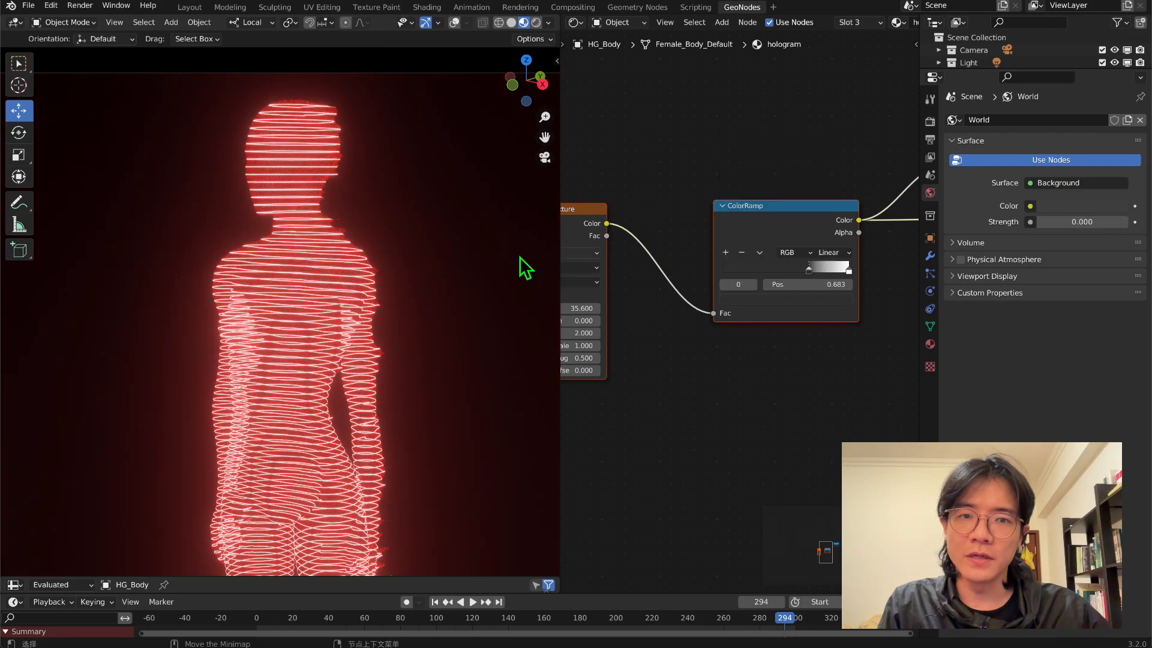
Add a middle stop to the ColorRamp feeding Alpha and place it at about 0.428, with the black stop shifted toward the start.
scroll(228, 258, up, 3)
shift+middle_drag(303, 159, 304, 372)
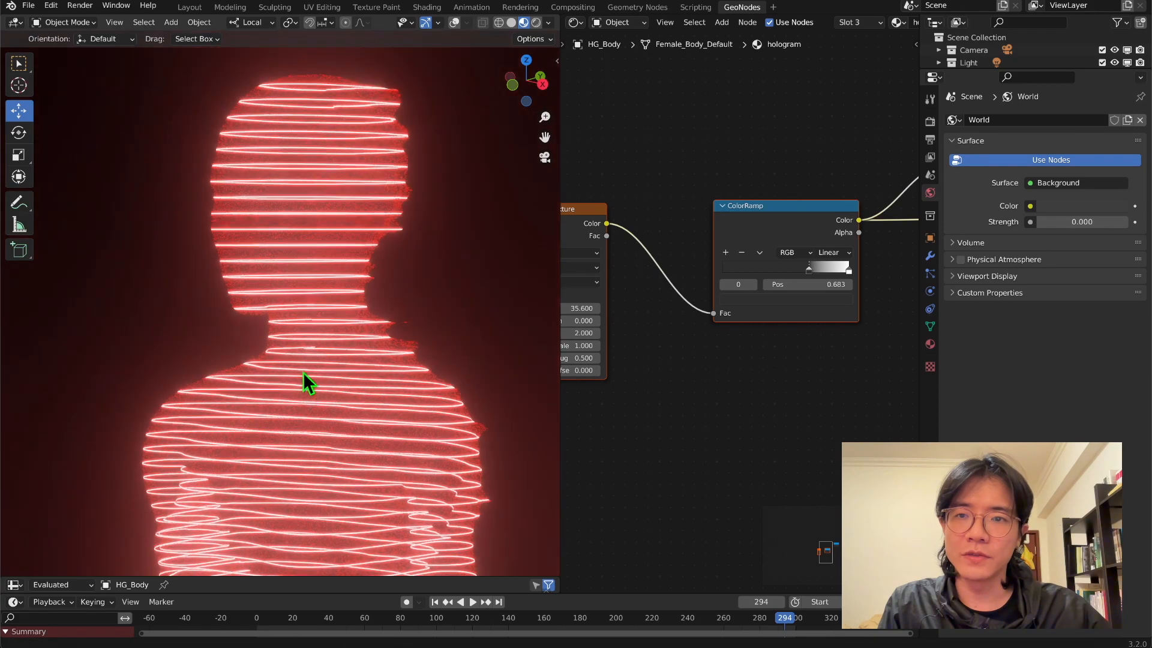
click(720, 270)
drag(729, 270, 772, 269)
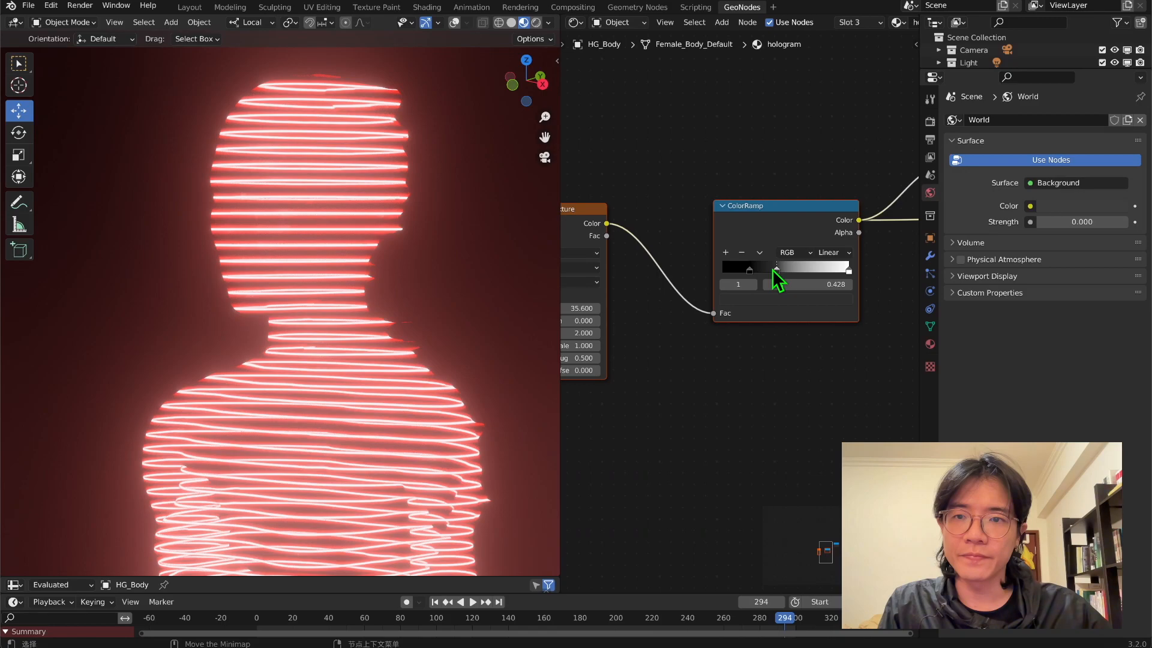
key(KP_0)
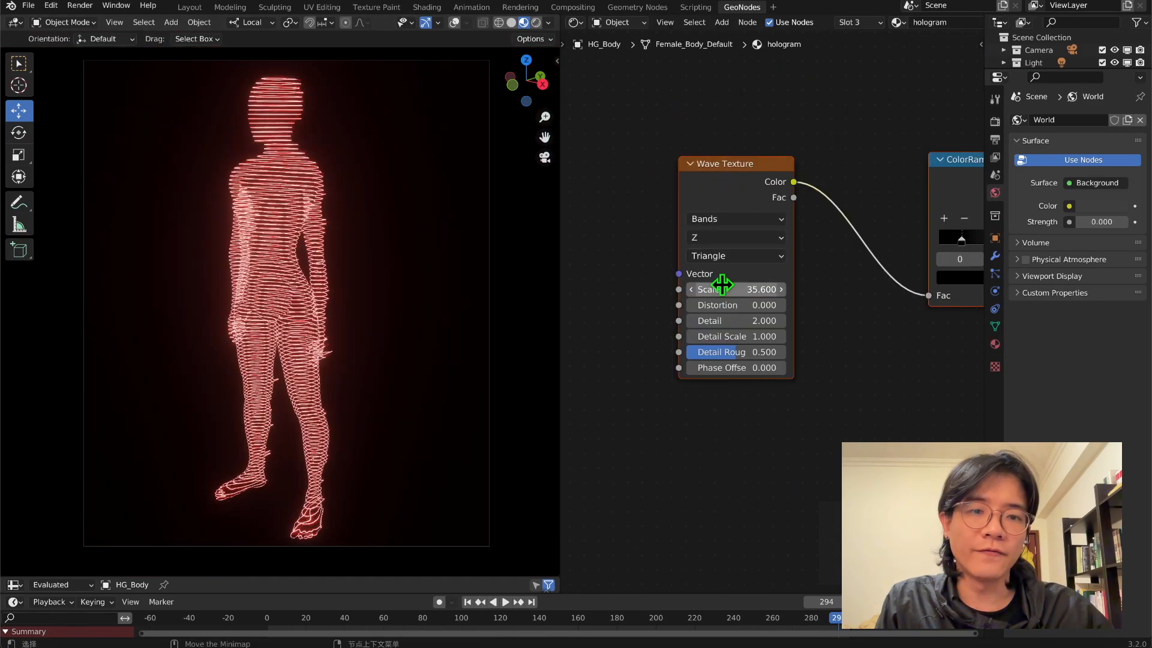
Try the Rings pattern type on the Wave Texture and inspect the resulting lines on the body up close.
mouse_move(722, 285)
mouse_down()
mouse_move(752, 285)
mouse_move(722, 286)
mouse_up()
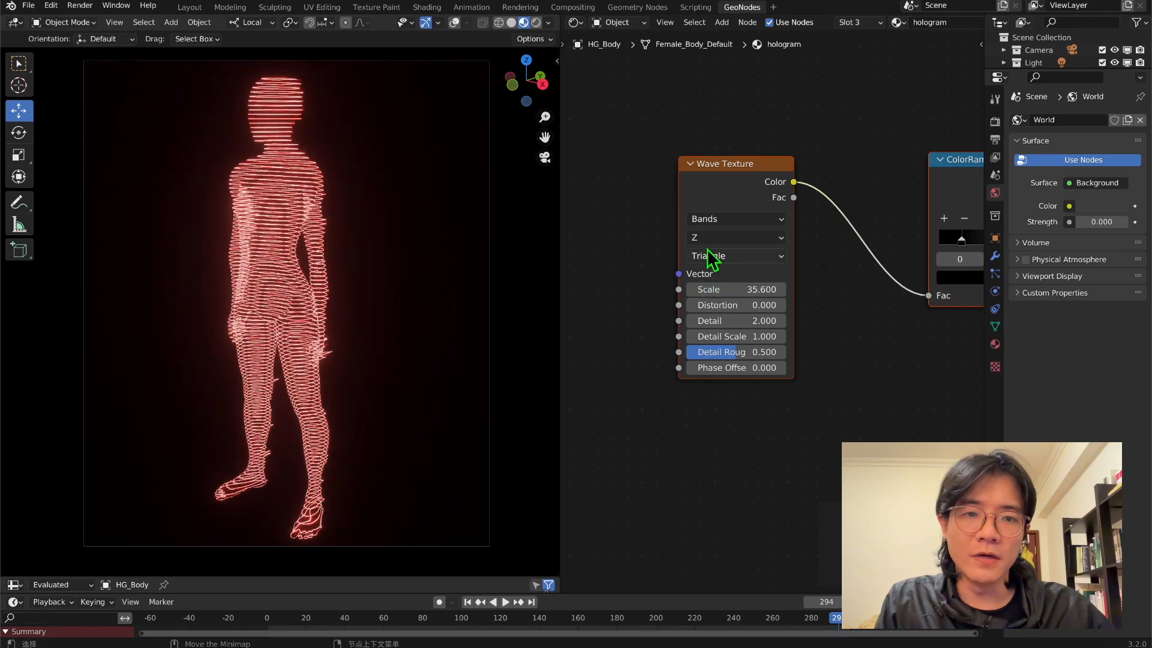
click(725, 219)
click(715, 251)
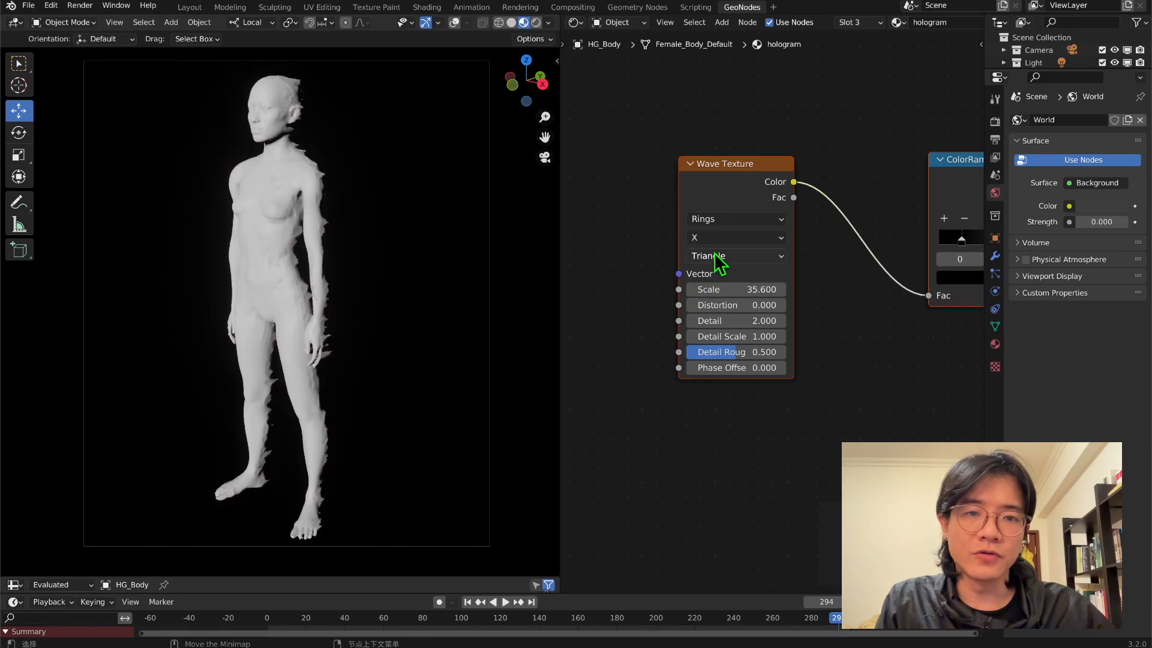
key(shift+grave)
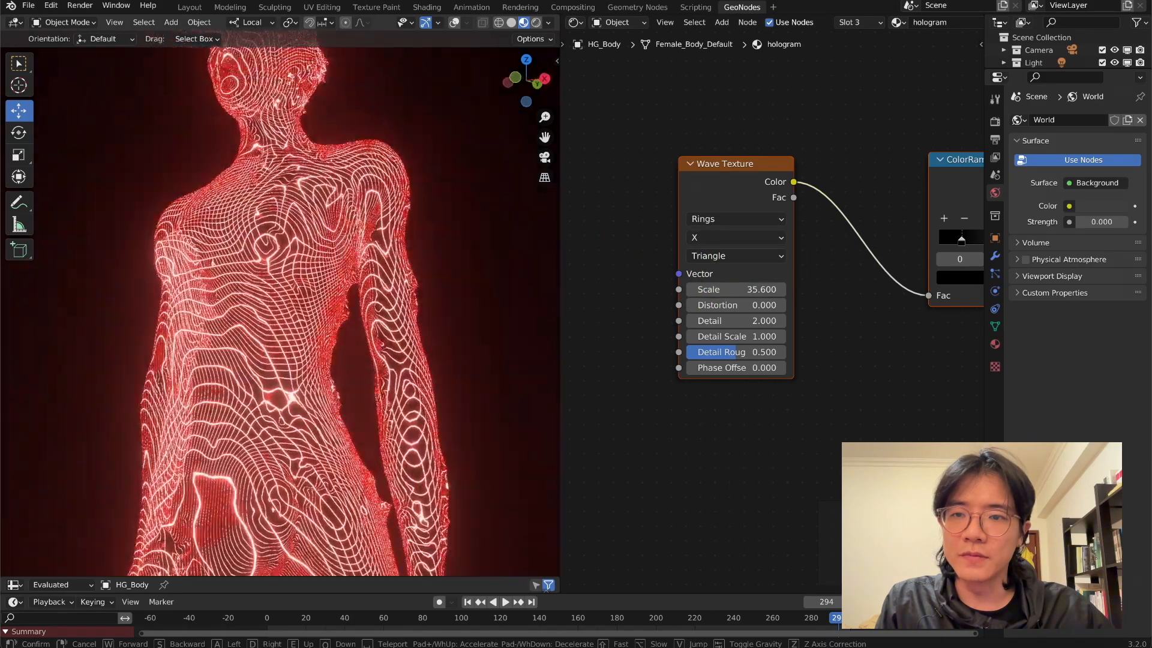
key(s)
key(w)
right_click(283, 306)
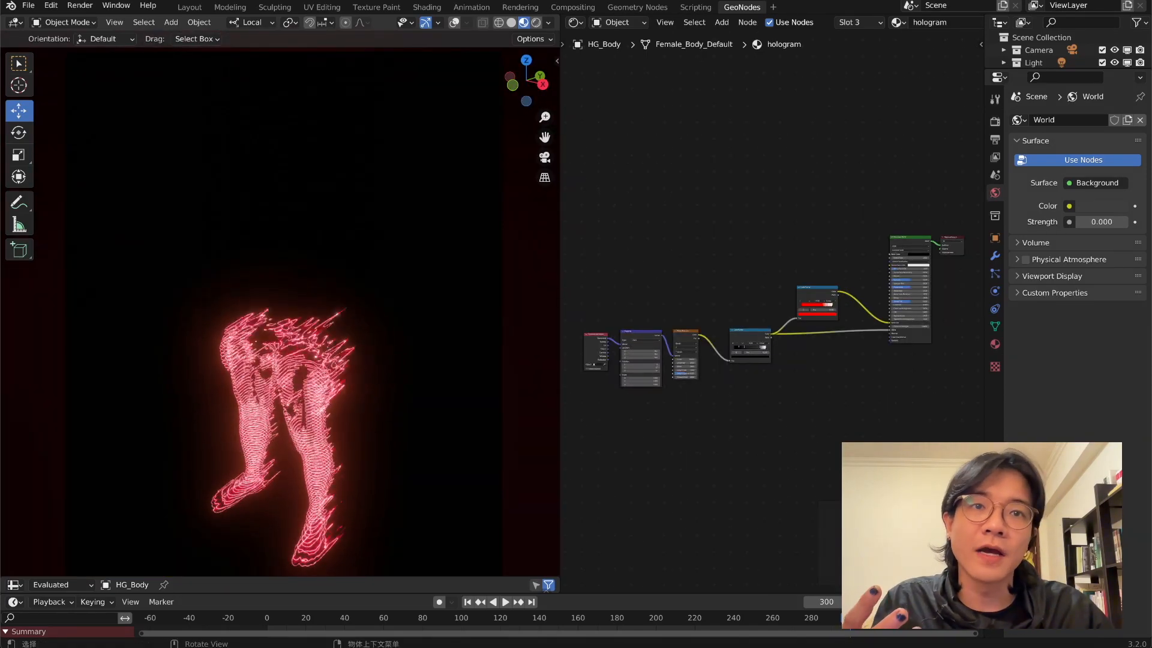
Switch the viewport to solid shading and add a Monkey mesh to the scene.
scroll(809, 322, up, 2)
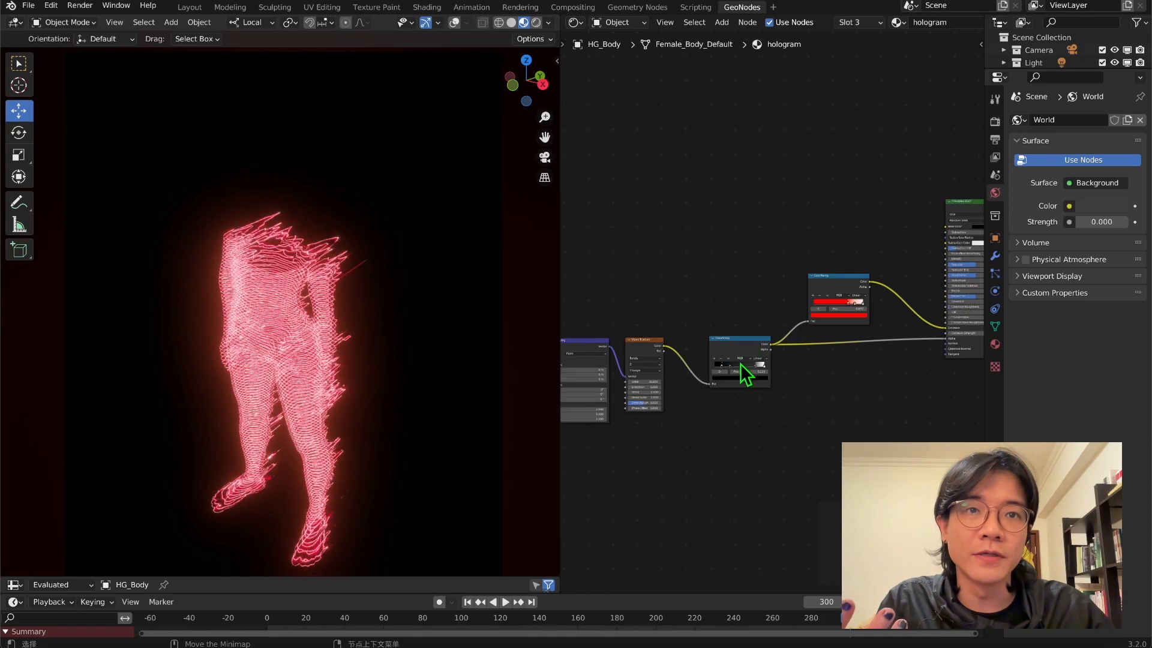
scroll(869, 246, down, 1)
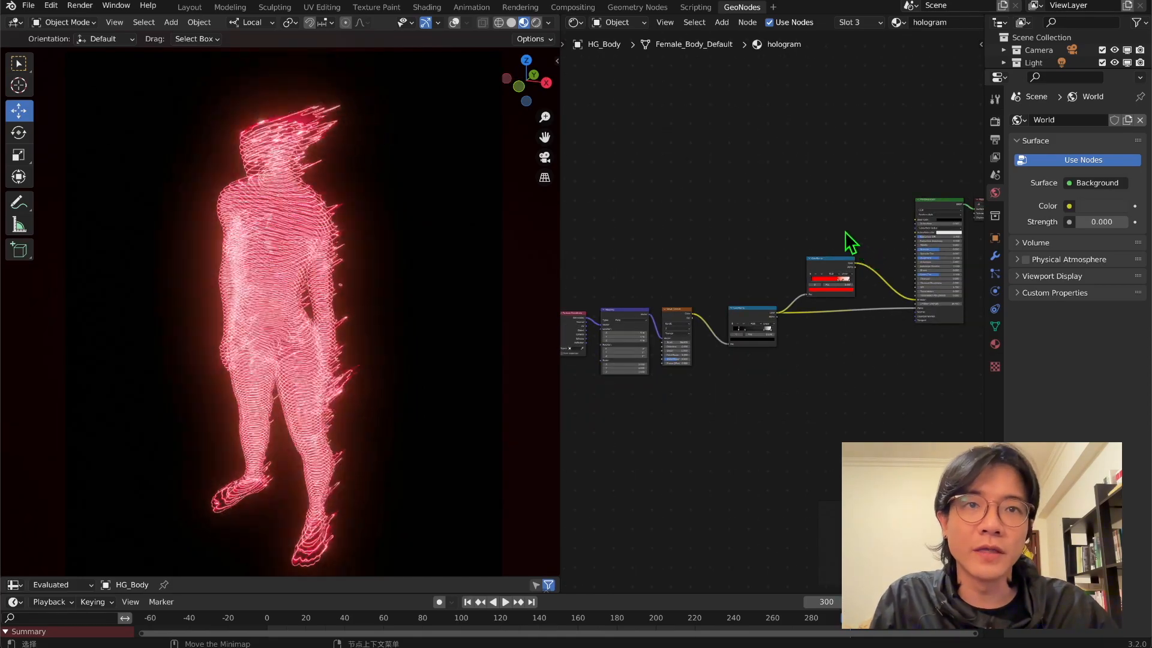
click(513, 24)
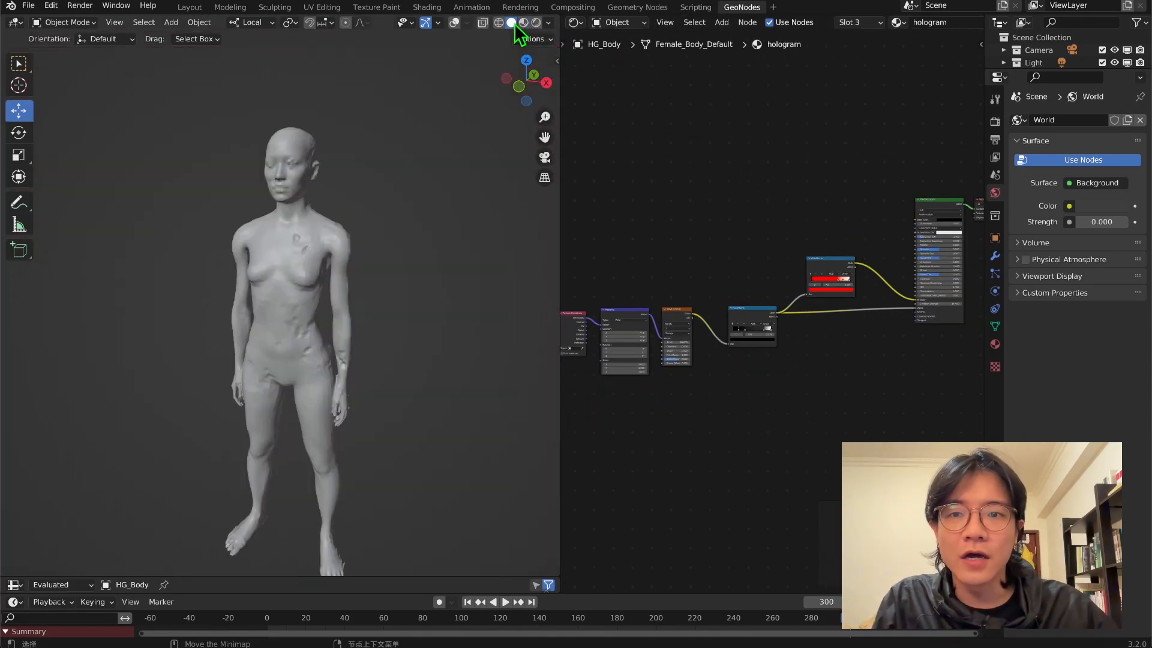
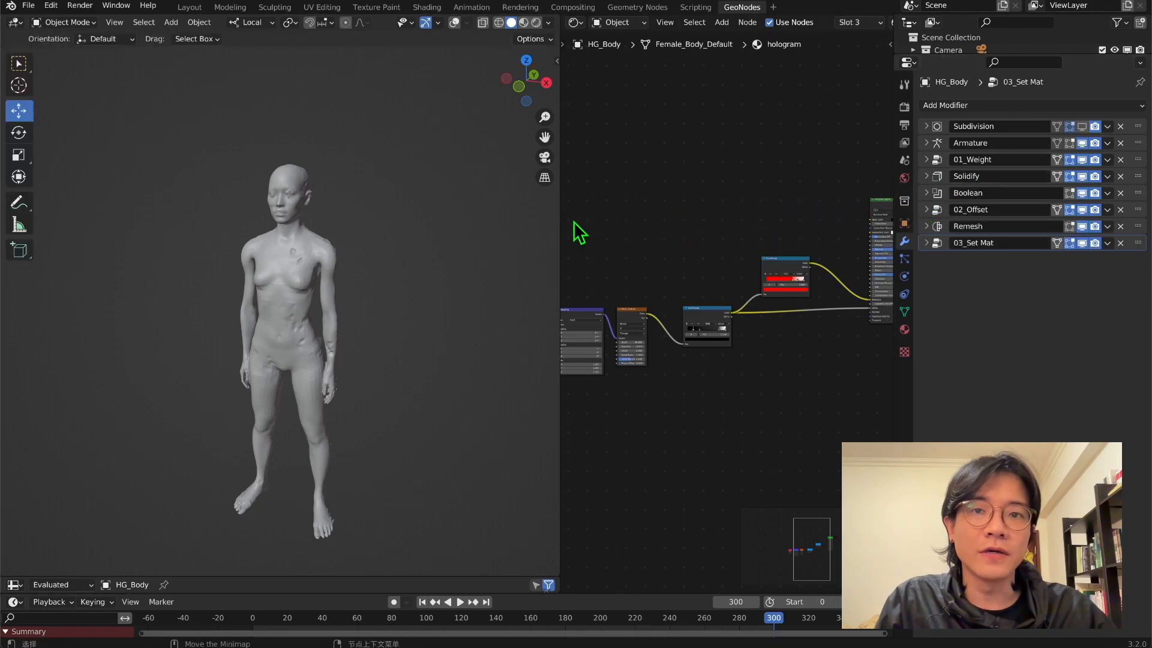
middle_drag(580, 222, 602, 180)
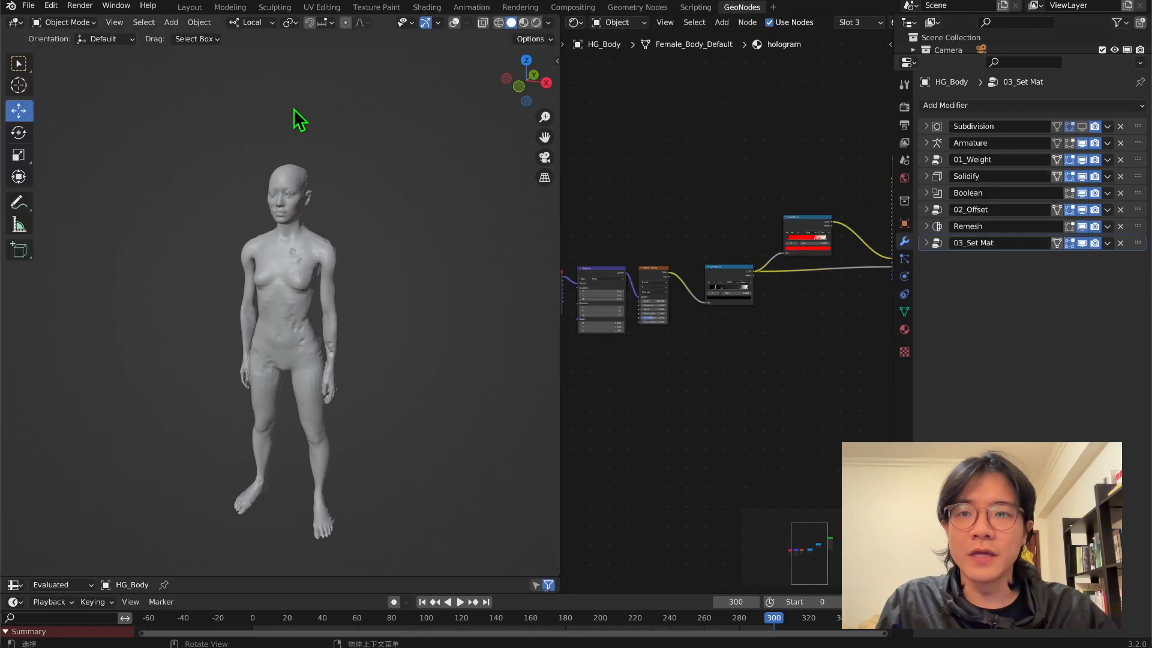
key(shift+a)
click(348, 228)
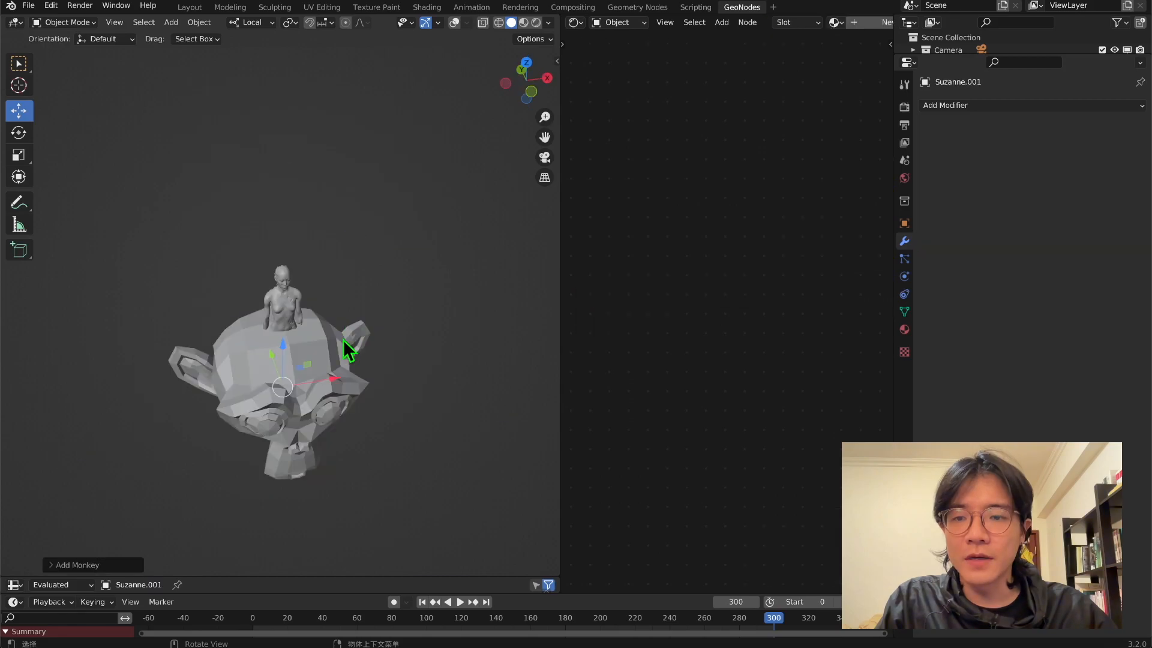
scroll(348, 345, up, 5)
scroll(433, 288, down, 3)
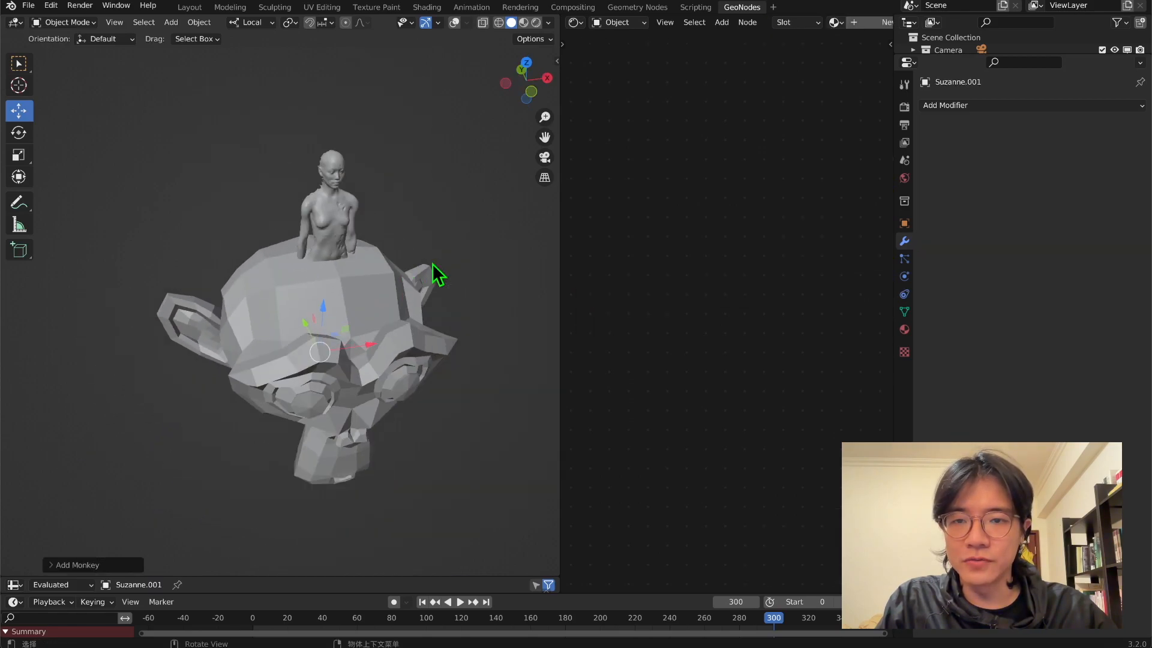
Scale the monkey down until it is roughly the size of the body's head.
key(s)
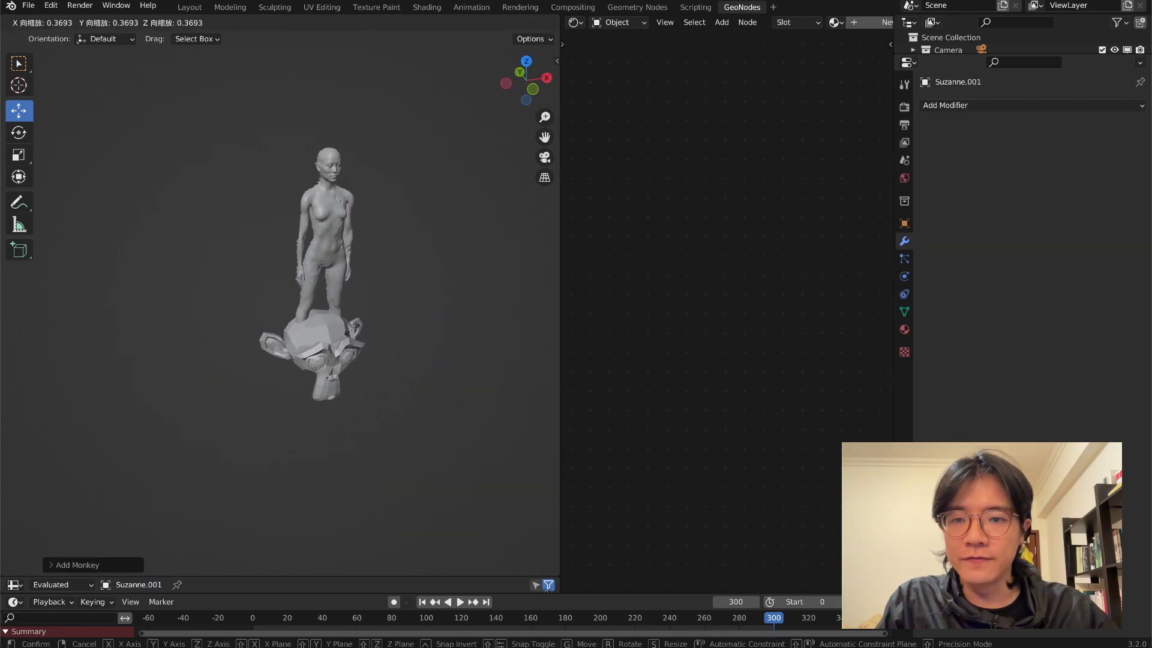
click(333, 343)
middle_drag(334, 347, 304, 342)
scroll(358, 320, up, 3)
key(s)
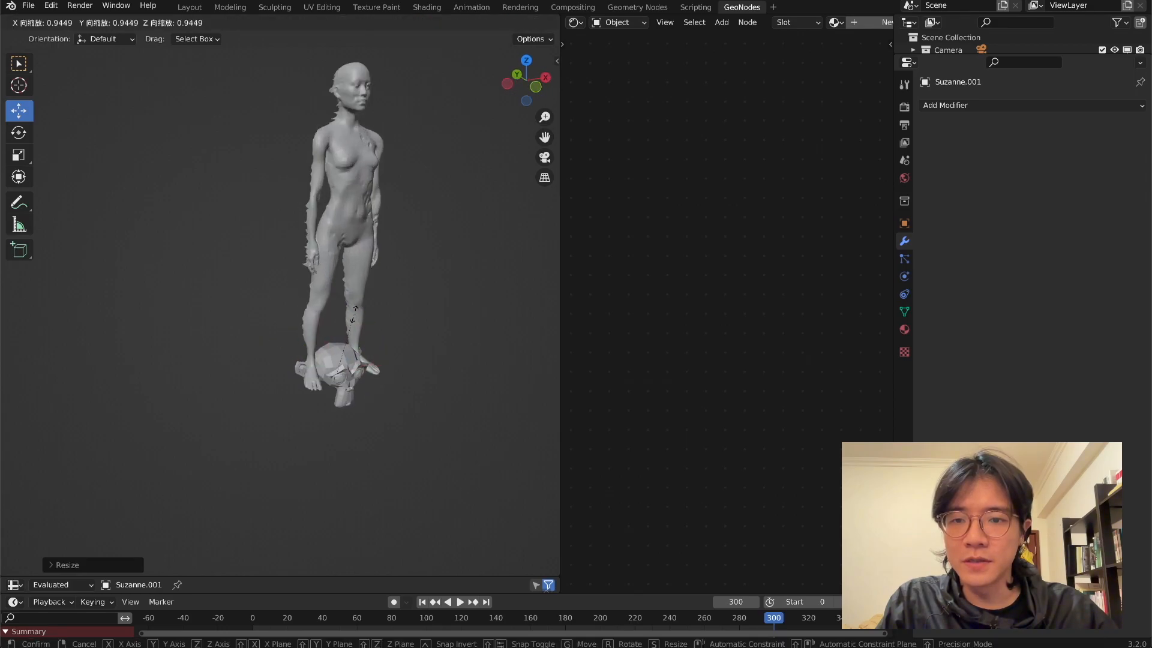
click(349, 317)
Raise the monkey about 1.5 m along the Z axis so it sits over the body's head.
key(g)
key(z)
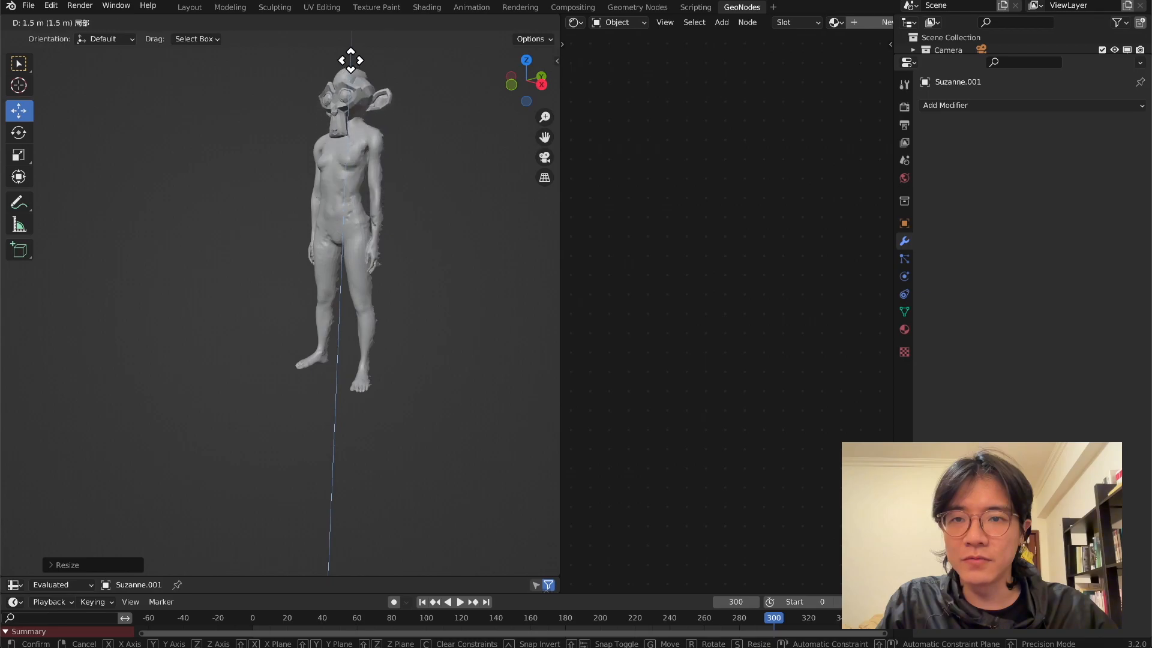
click(296, 120)
middle_drag(296, 121, 334, 355)
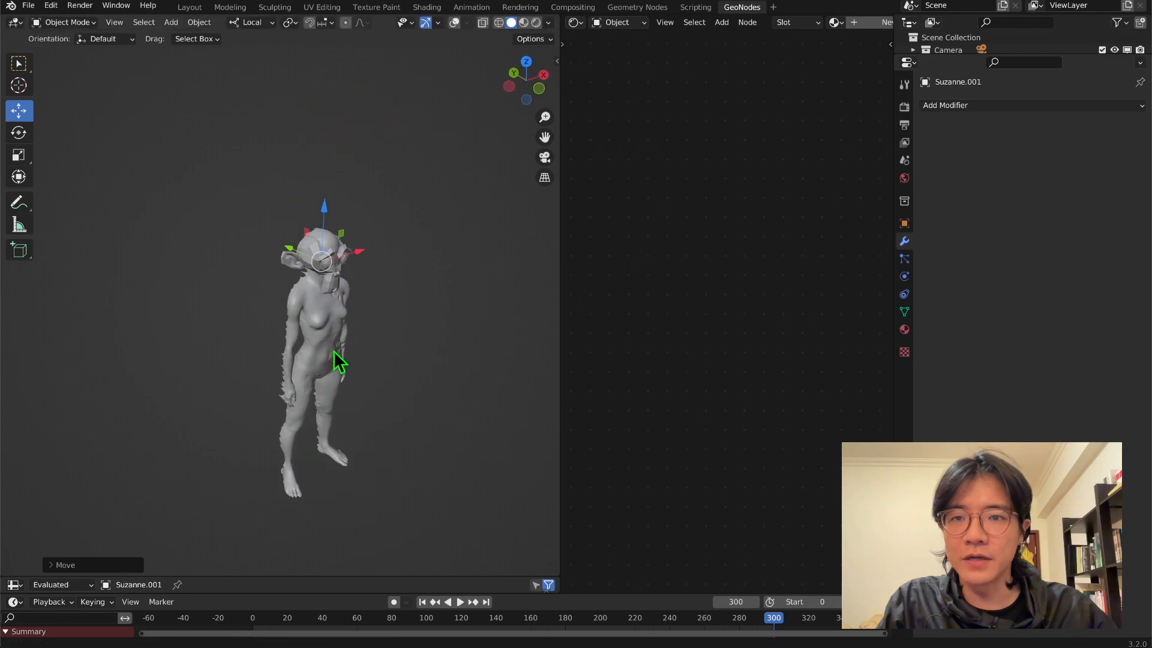
Resize the monkey to fit over the body's head.
scroll(338, 357, up, 3)
key(s)
click(432, 262)
mouse_move(432, 262)
middle_down()
mouse_move(281, 239)
mouse_move(429, 252)
middle_up()
key(s)
right_click(329, 242)
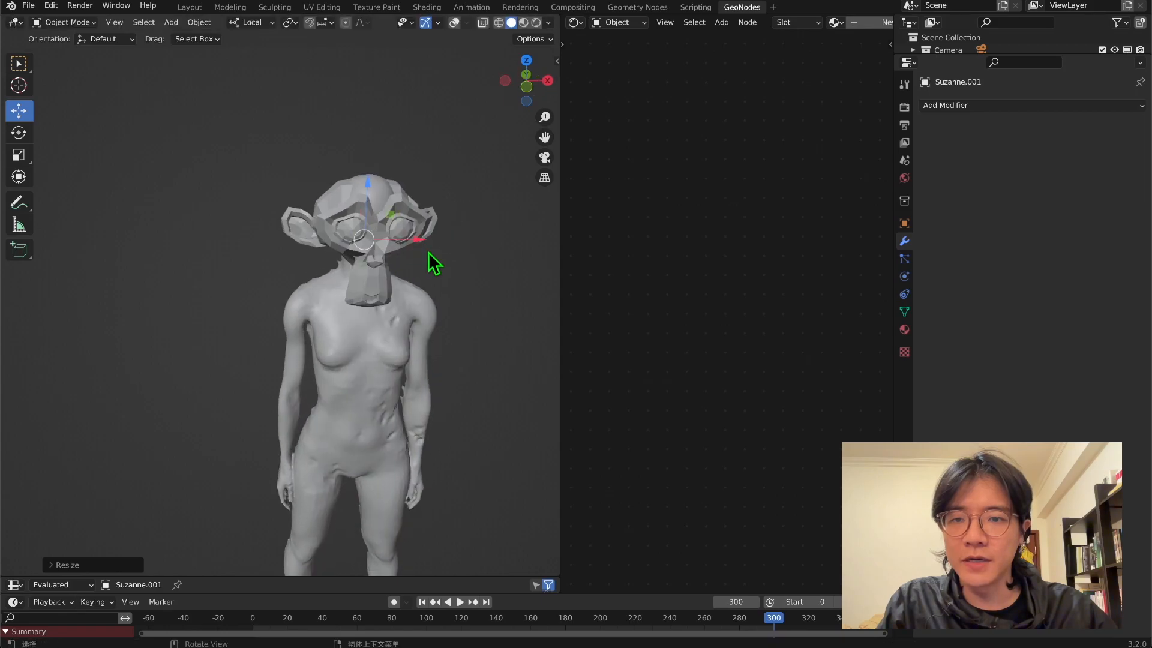
Fine-tune the monkey's height and front-to-back position on the neck, and apply its scale.
drag(368, 186, 367, 183)
middle_drag(326, 217, 417, 244)
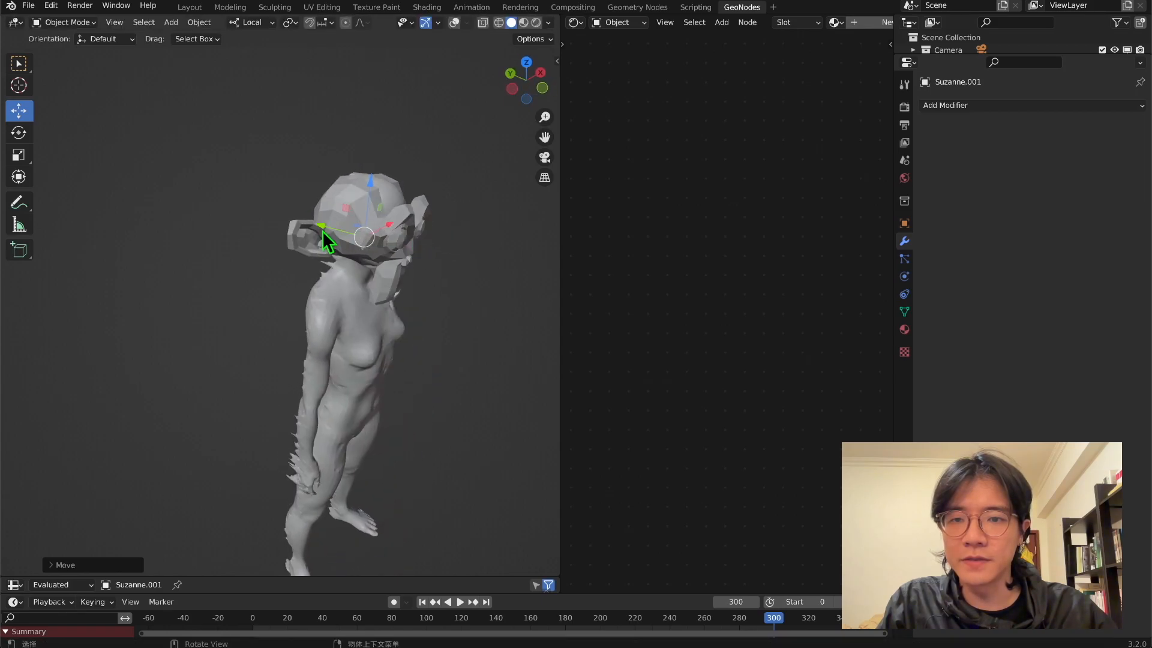
drag(325, 224, 333, 225)
middle_drag(368, 255, 447, 247)
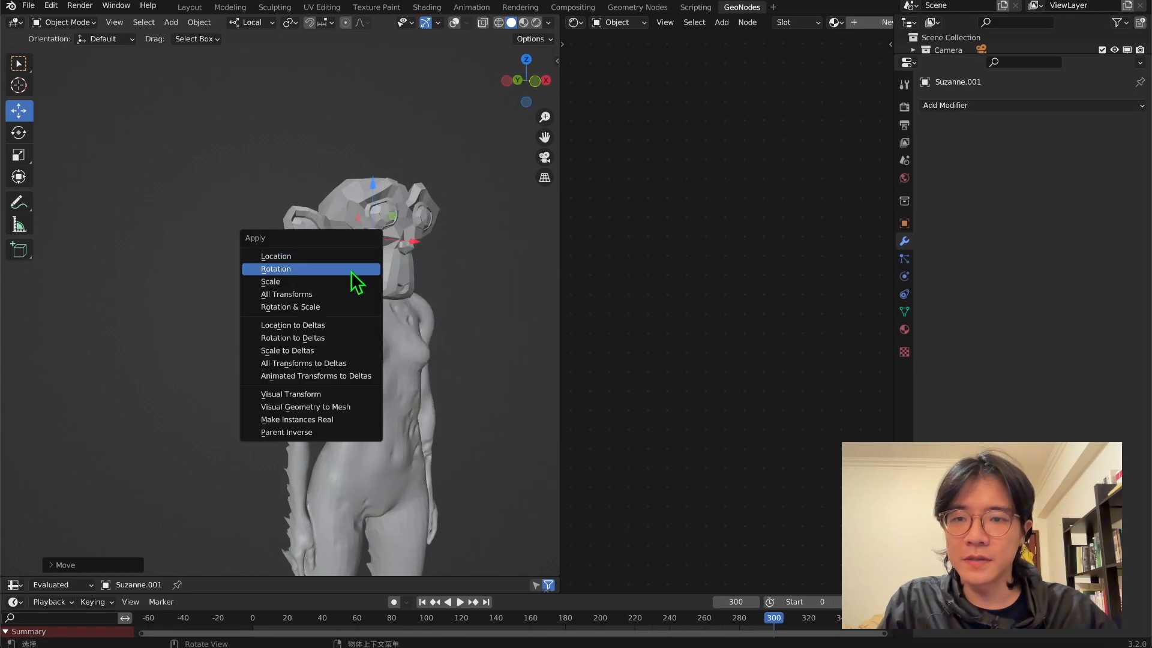
click(353, 281)
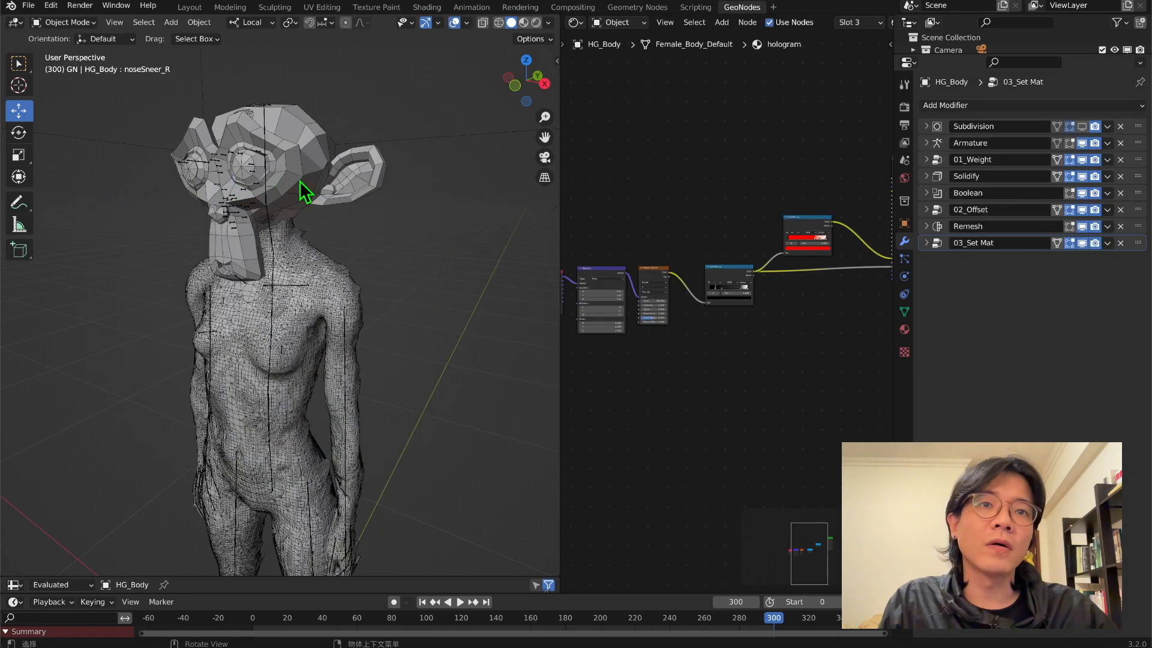
Copy all modifiers from HG_Body to the monkey head, with the body as the active object.
click(327, 160)
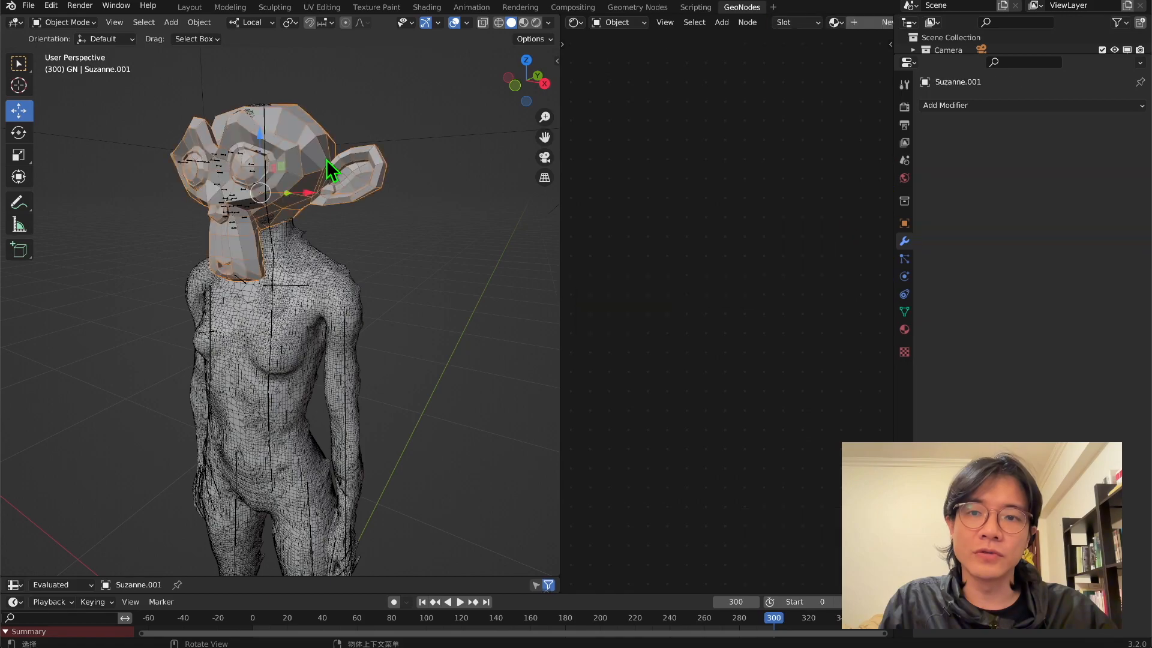
shift+click(325, 268)
middle_drag(276, 226, 322, 270)
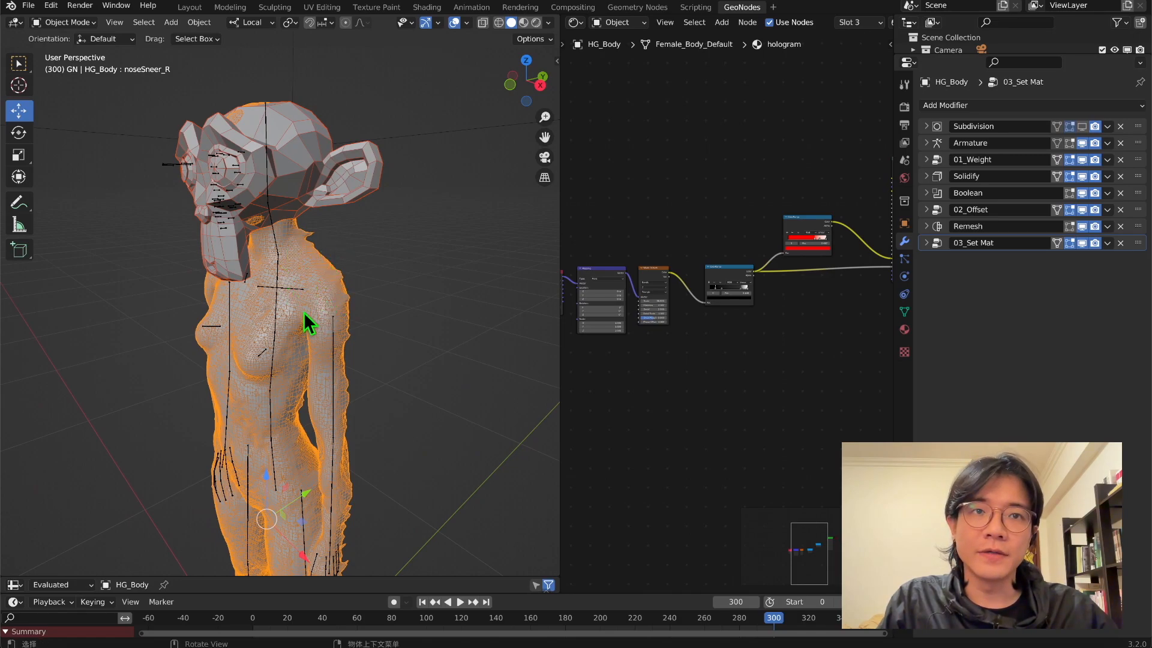
middle_drag(267, 150, 322, 104)
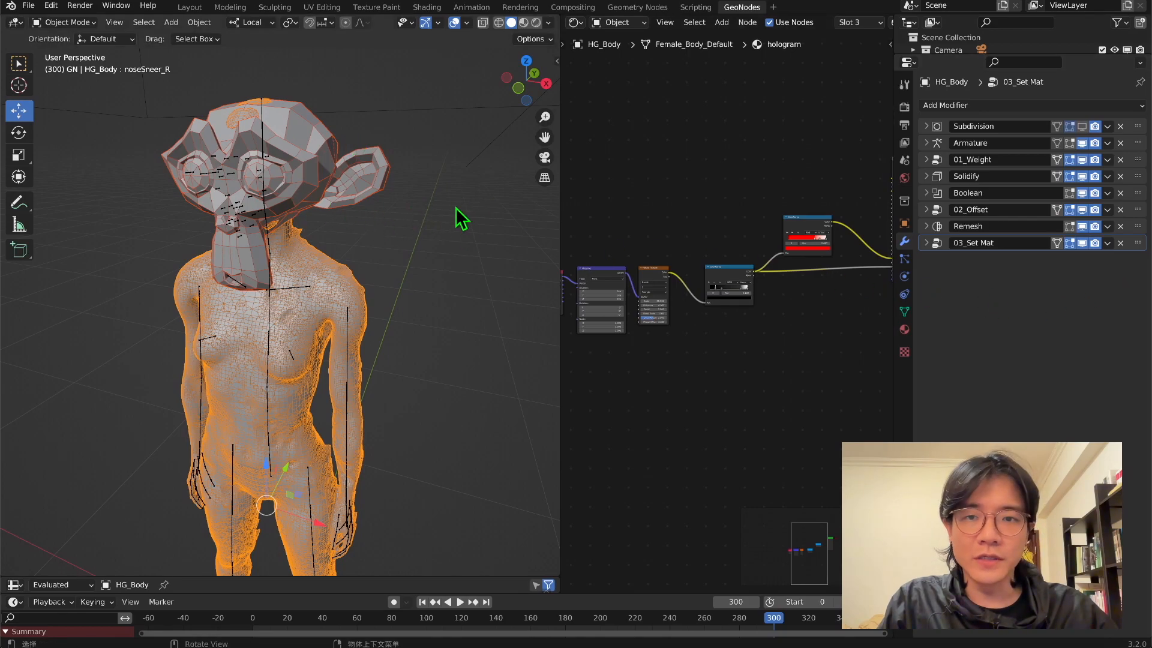
middle_drag(325, 255, 307, 251)
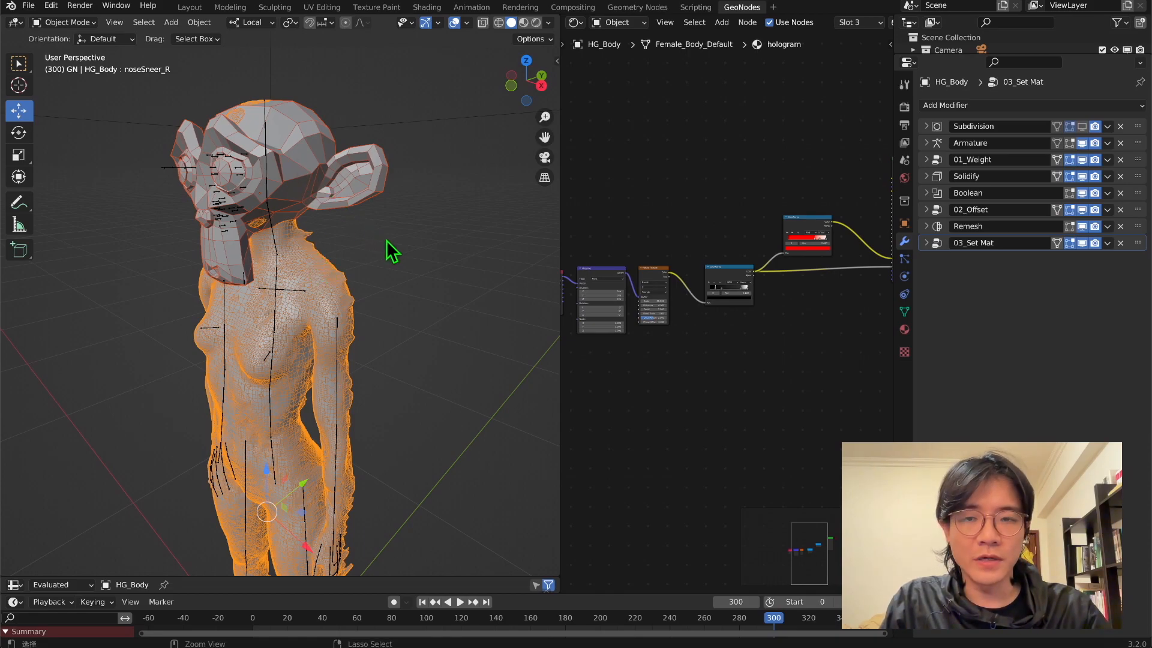
key(ctrl+l)
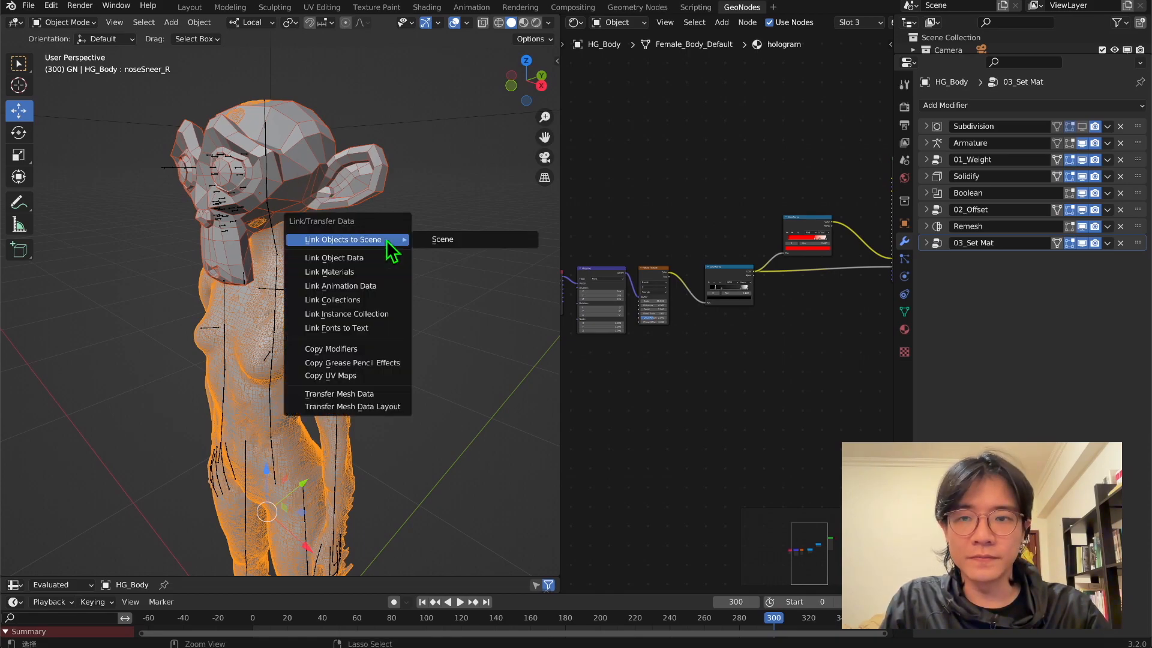
click(329, 351)
middle_drag(329, 350, 62, 172)
middle_drag(330, 211, 294, 325)
middle_drag(282, 276, 310, 274)
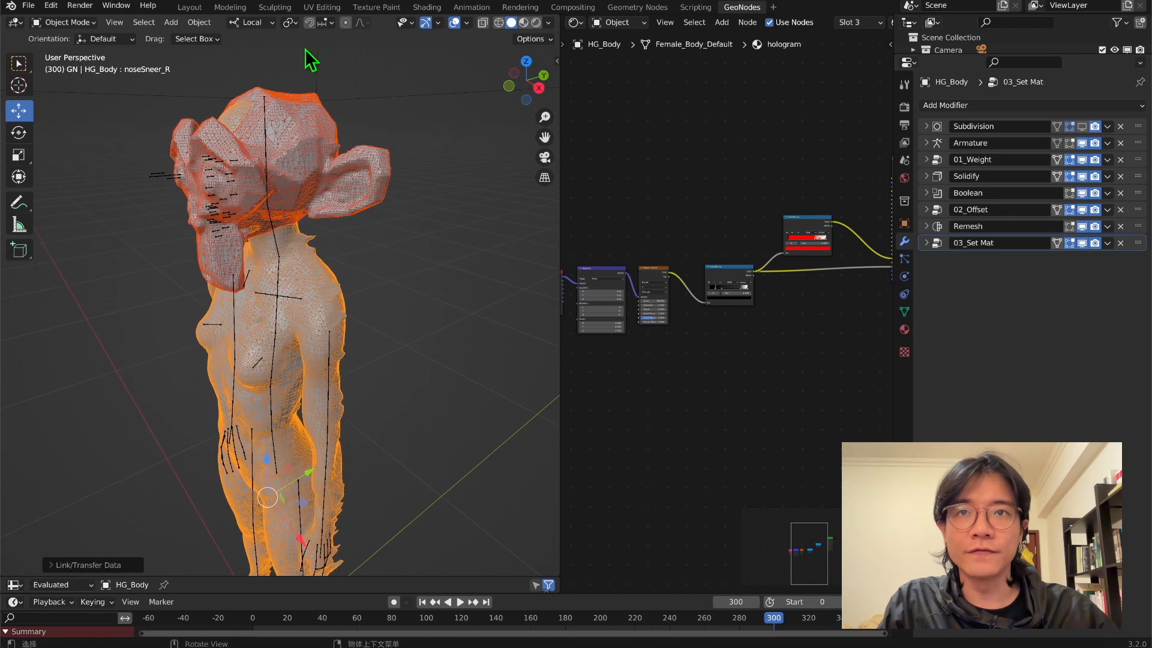
Enable the viewport display of the Subdivision modifier on the monkey head.
click(325, 160)
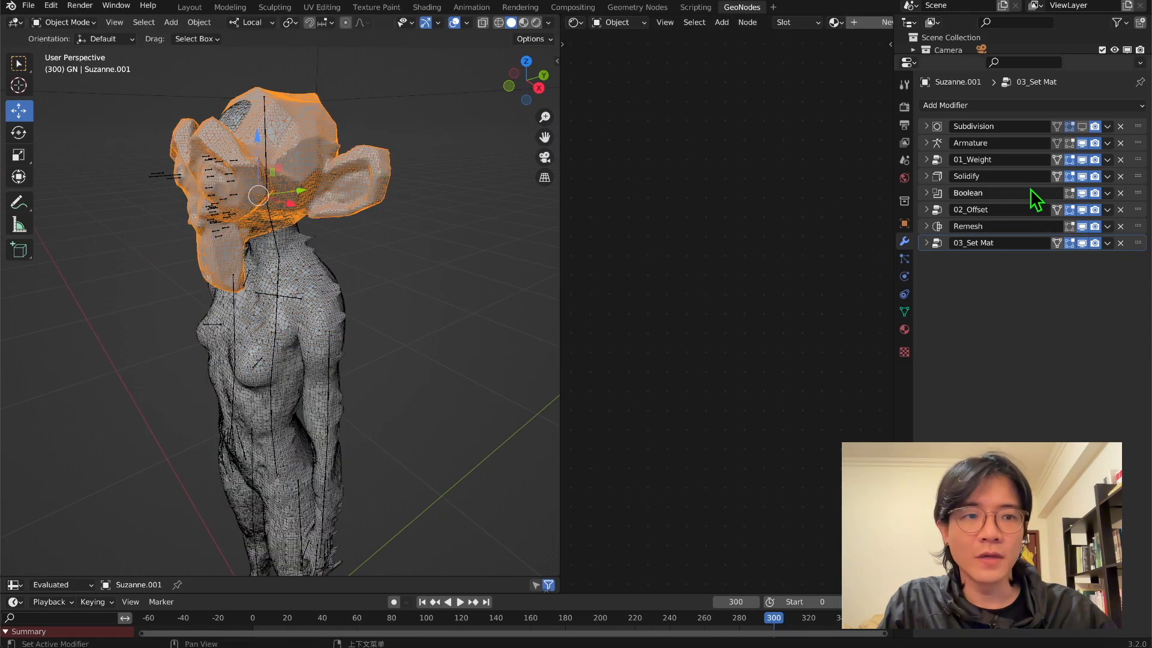
middle_drag(280, 230, 303, 288)
middle_drag(336, 223, 283, 256)
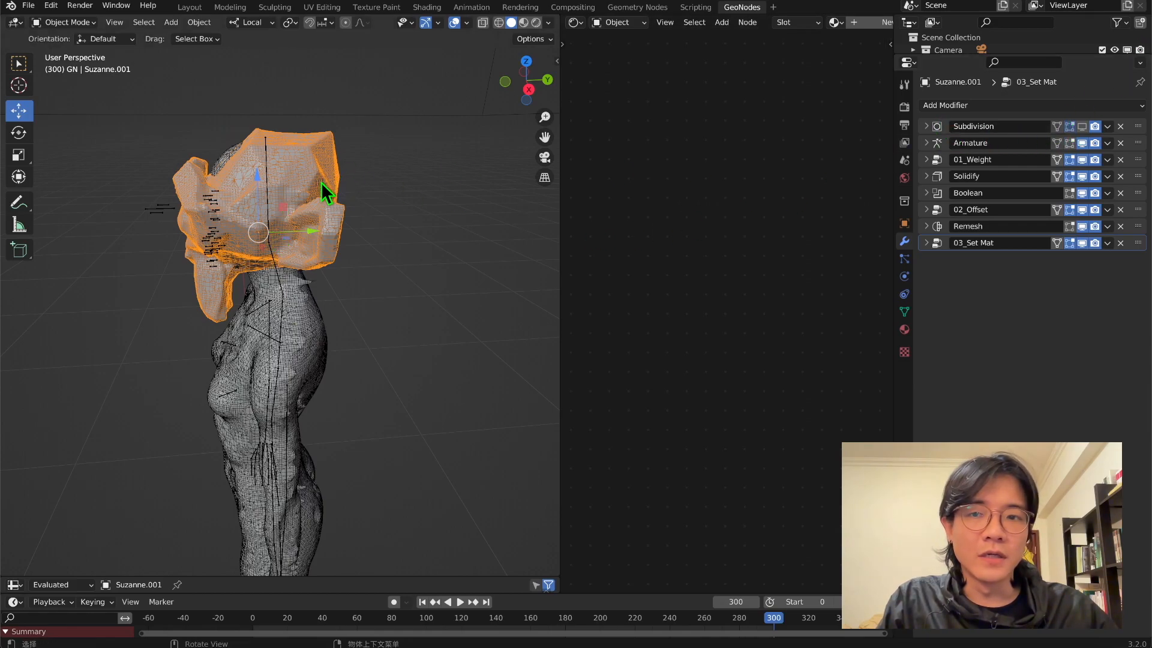
middle_drag(141, 155, 225, 161)
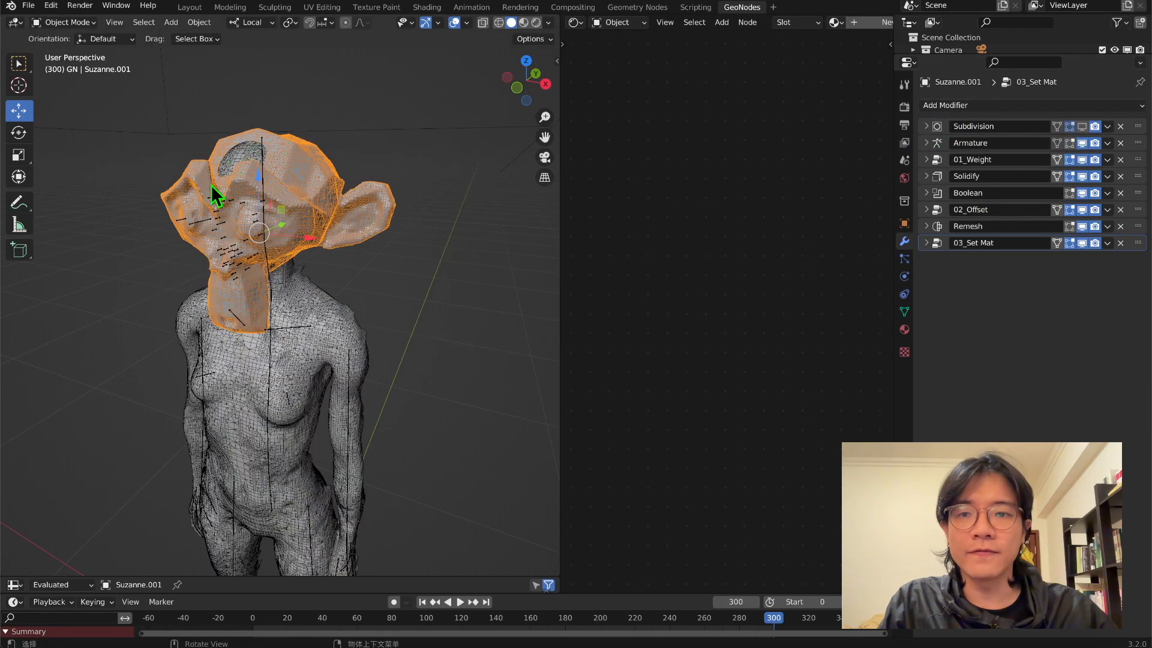
click(1082, 127)
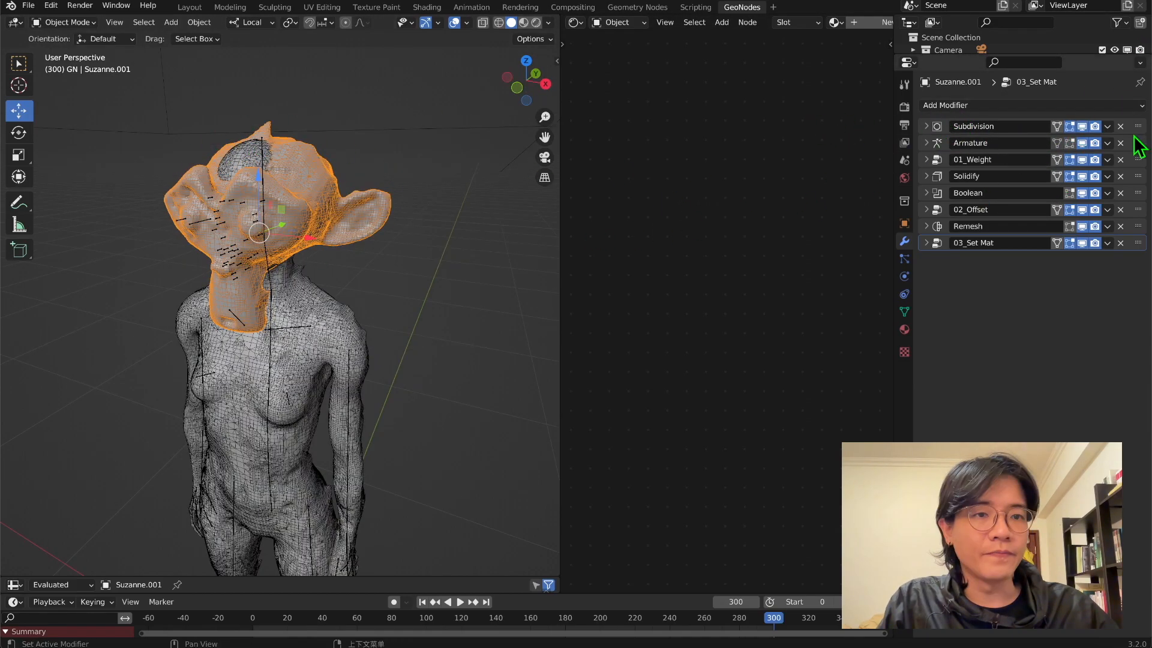
Set the monkey head's Subdivision viewport levels to 3 and check the spikes from several sides.
click(927, 126)
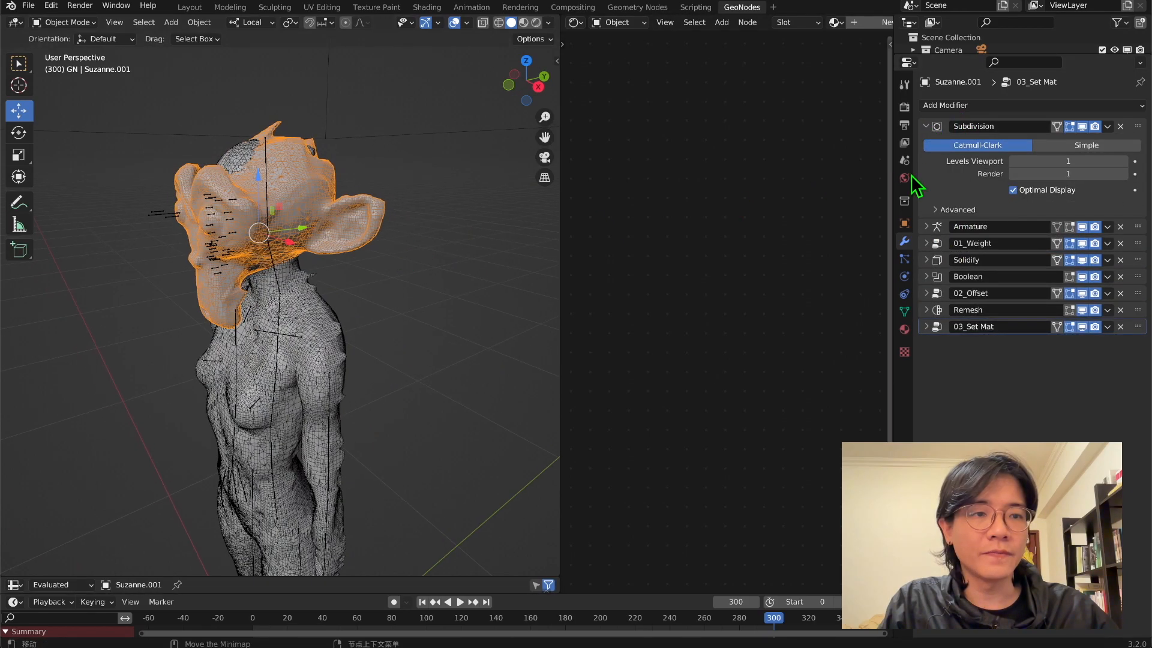
click(1123, 161)
click(1123, 161)
middle_drag(536, 253, 219, 282)
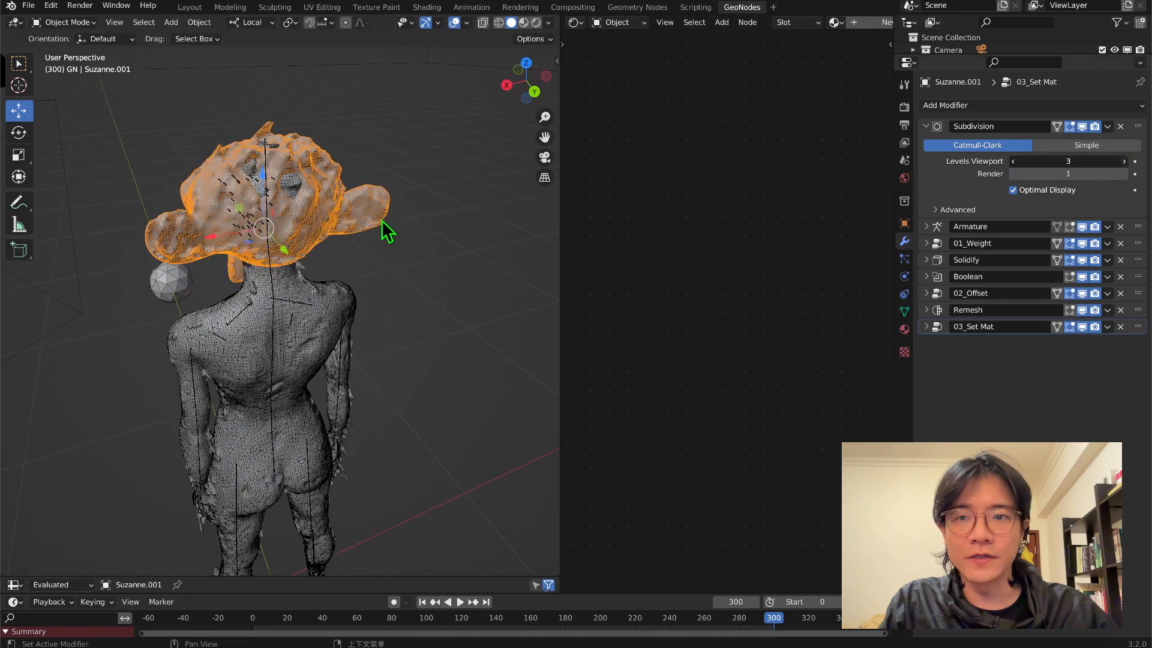
middle_drag(384, 230, 543, 228)
click(926, 127)
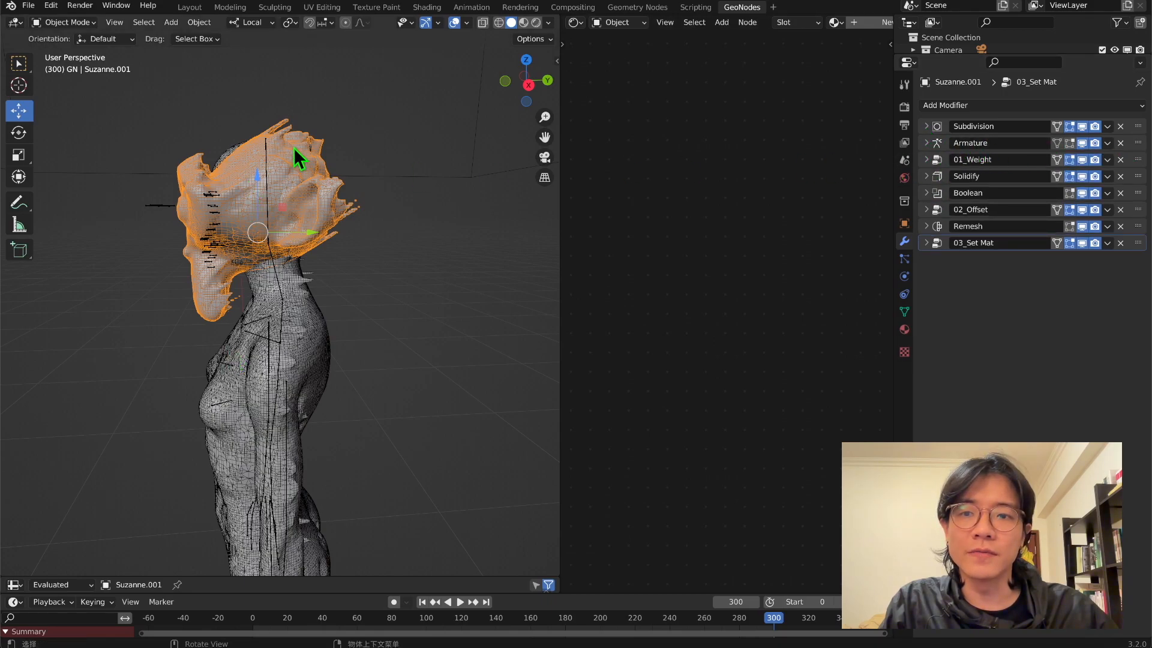
Remove the Armature modifier from the monkey head and check its shape in the right orthographic view.
click(1120, 142)
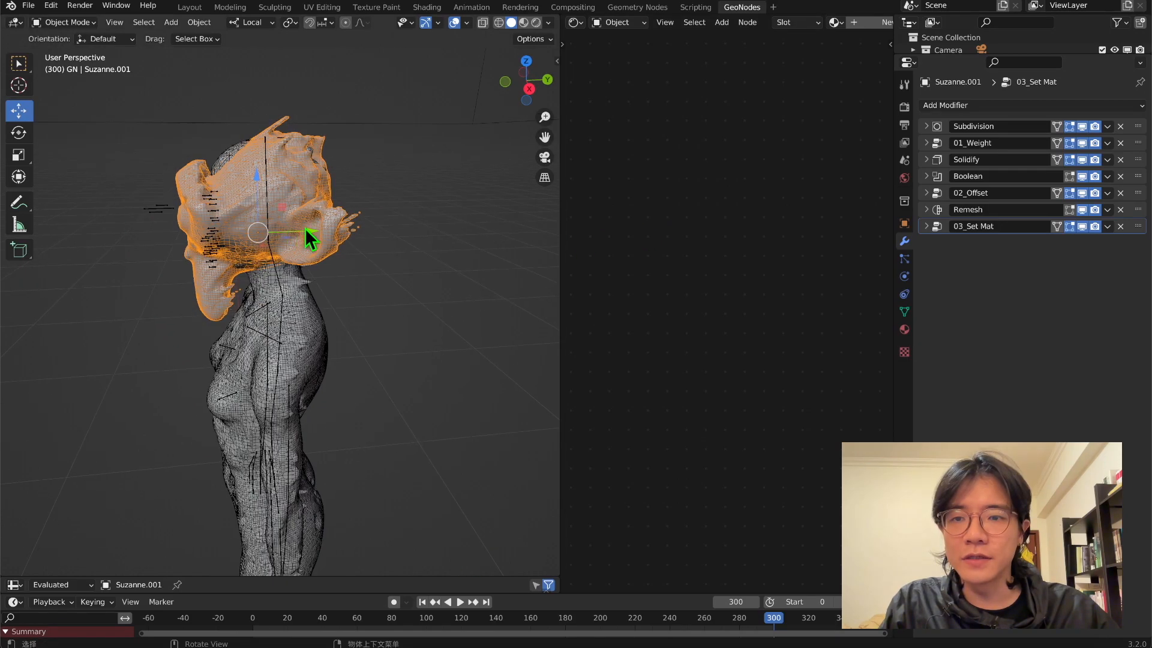
key(KP_3)
scroll(336, 300, down, 4)
scroll(362, 228, up, 8)
shift+middle_drag(360, 271, 397, 480)
scroll(392, 336, up, 4)
scroll(336, 240, down, 2)
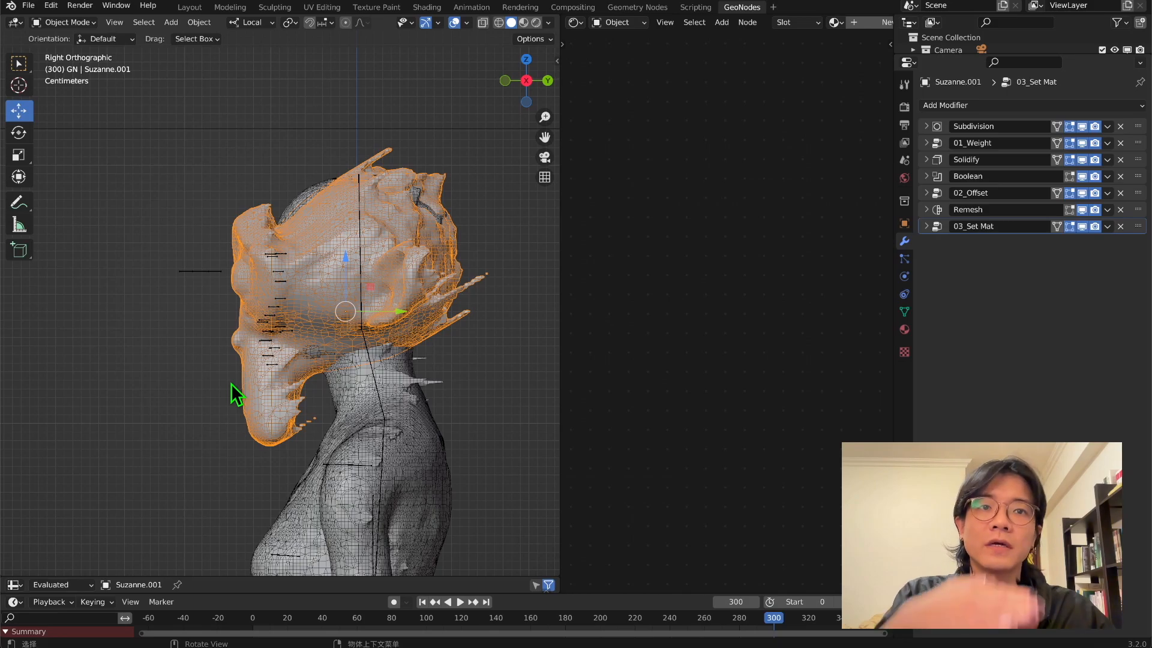
Set the monkey head's origin to the 3D cursor at the base of the body.
scroll(326, 339, down, 3)
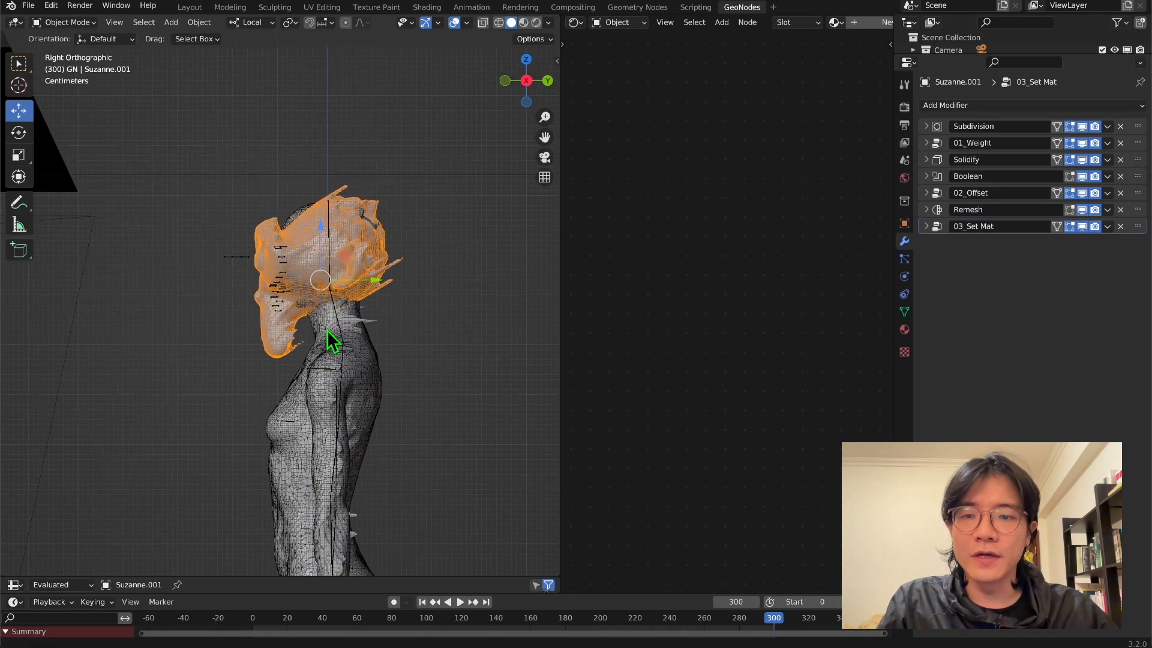
shift+middle_drag(325, 354, 326, 200)
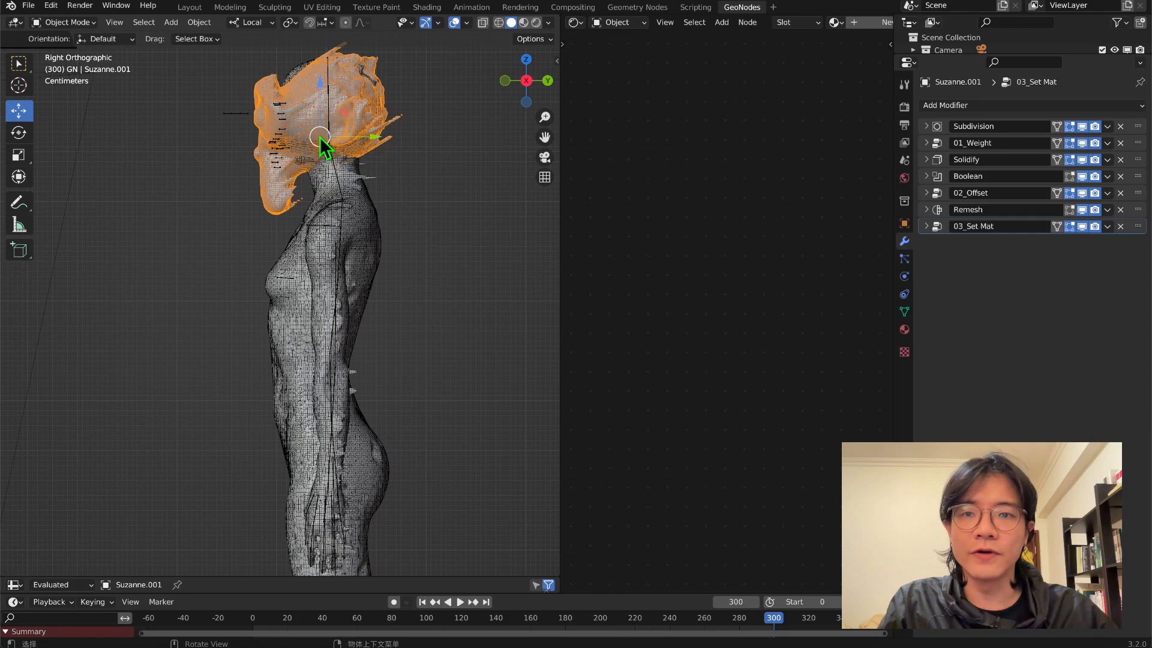
scroll(369, 207, down, 2)
shift+middle_drag(405, 336, 426, 216)
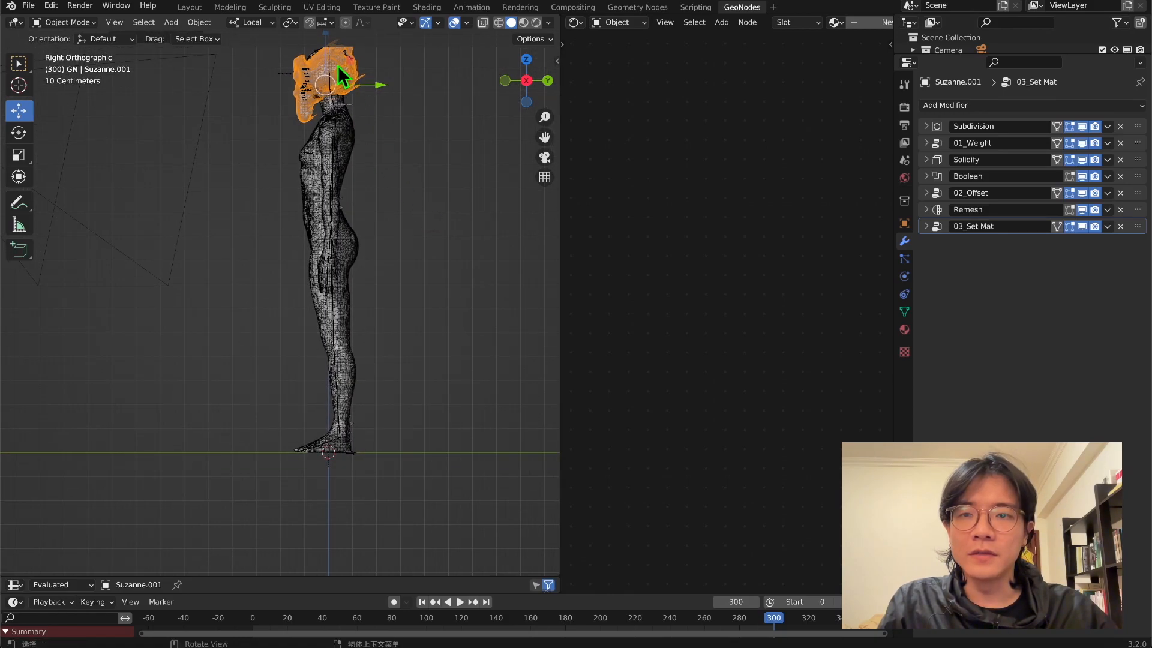
middle_drag(327, 450, 246, 175)
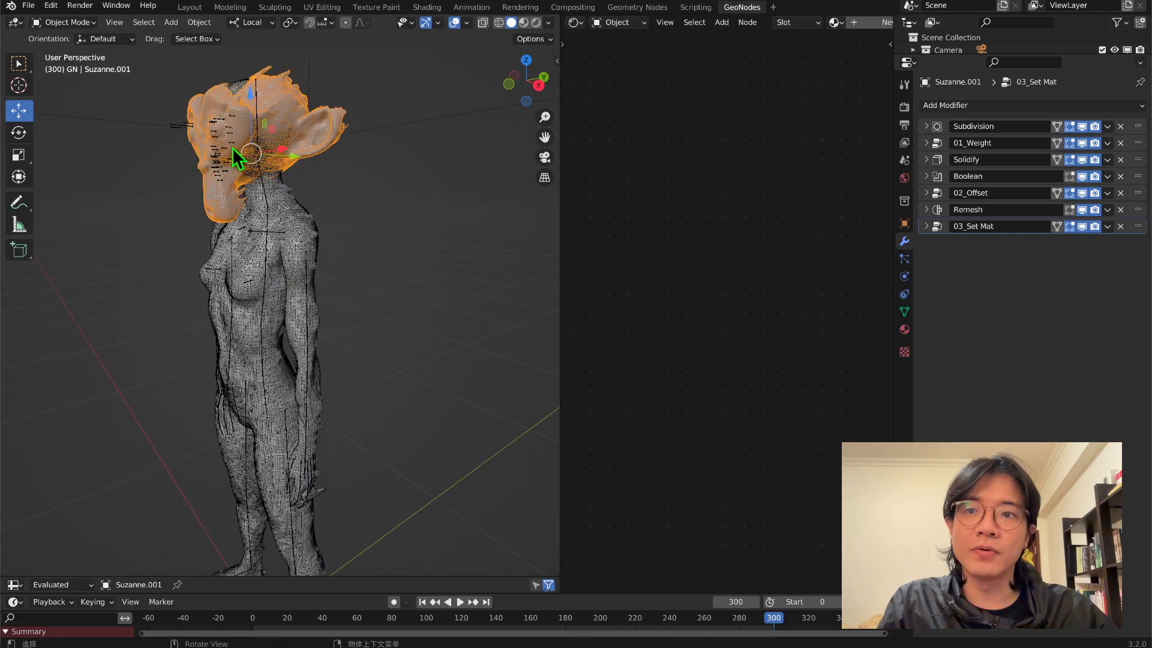
right_click(194, 132)
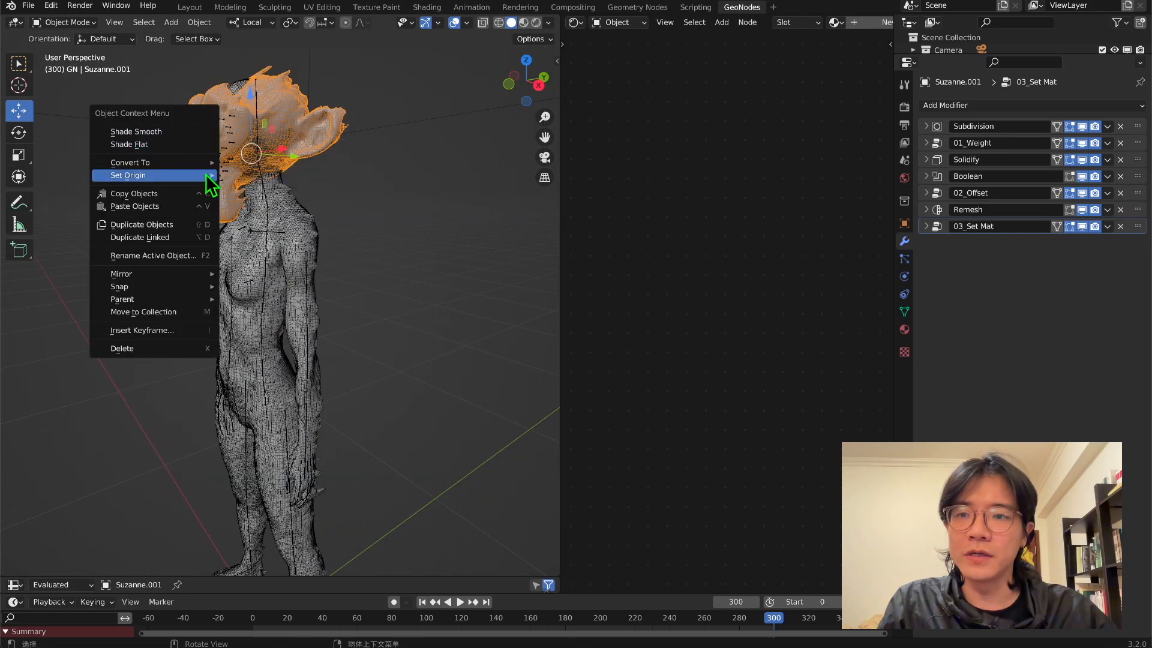
right_click(257, 152)
mouse_move(239, 193)
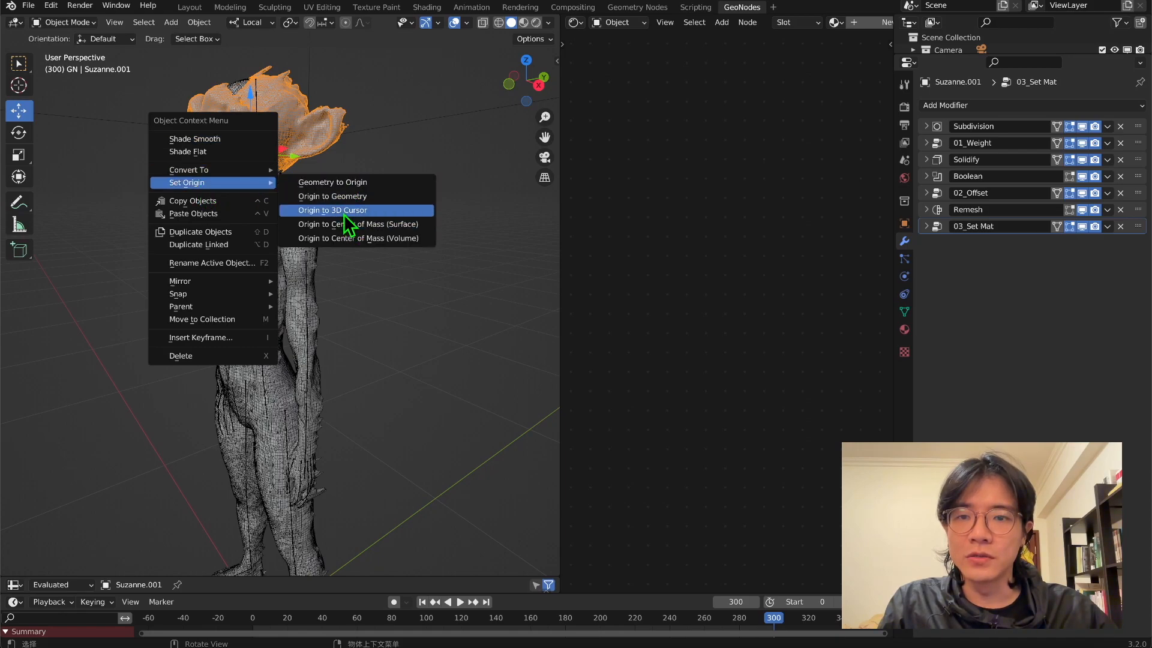
click(297, 212)
scroll(260, 441, down, 3)
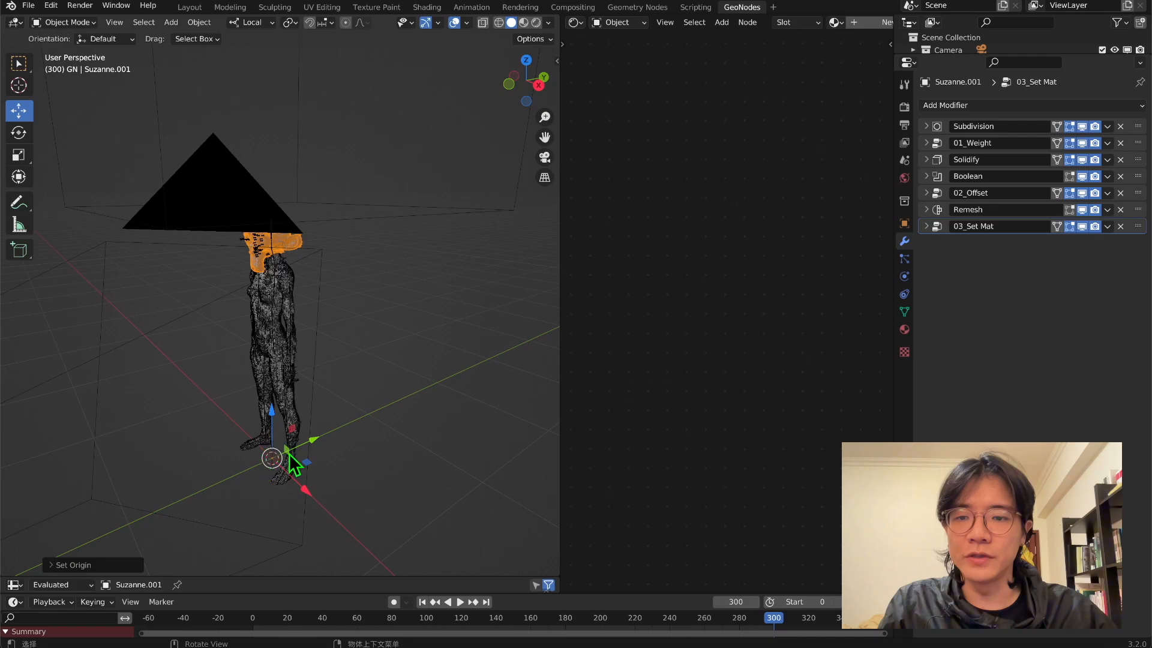
Hide the viewport overlays and inspect the monkey head and body from several angles.
middle_drag(298, 453, 229, 441)
scroll(275, 360, up, 4)
middle_drag(275, 360, 345, 351)
click(347, 147)
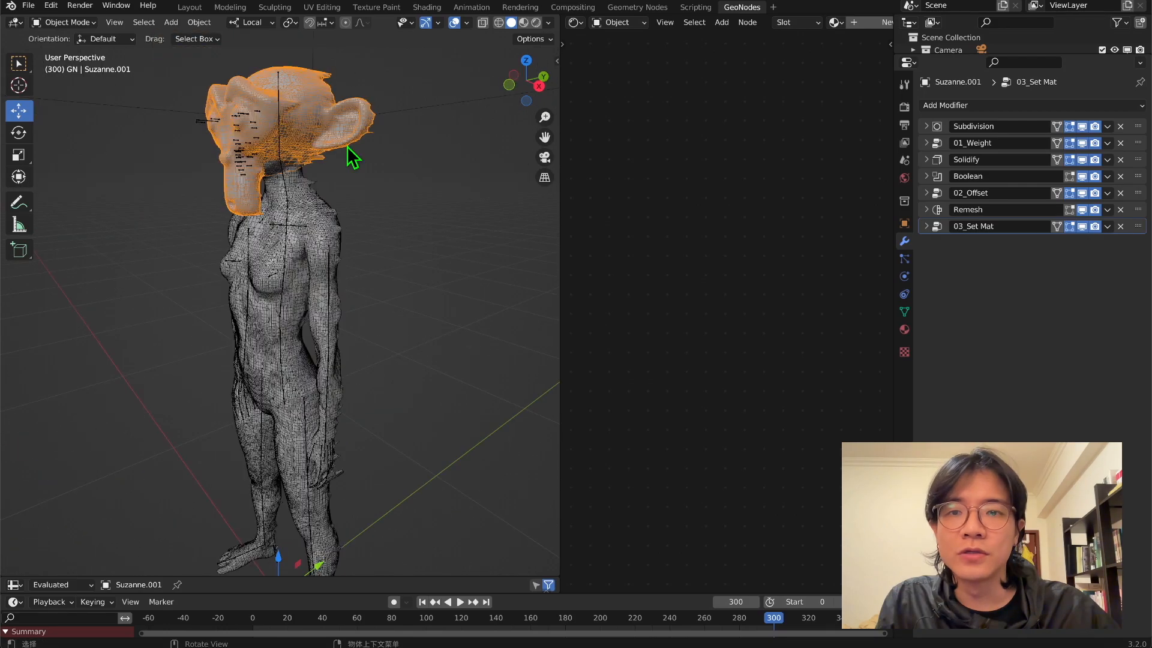
middle_drag(411, 204, 347, 272)
scroll(369, 239, up, 2)
scroll(373, 204, down, 2)
key(shift+alt+z)
scroll(326, 420, up, 5)
scroll(326, 420, down, 5)
middle_drag(268, 470, 301, 280)
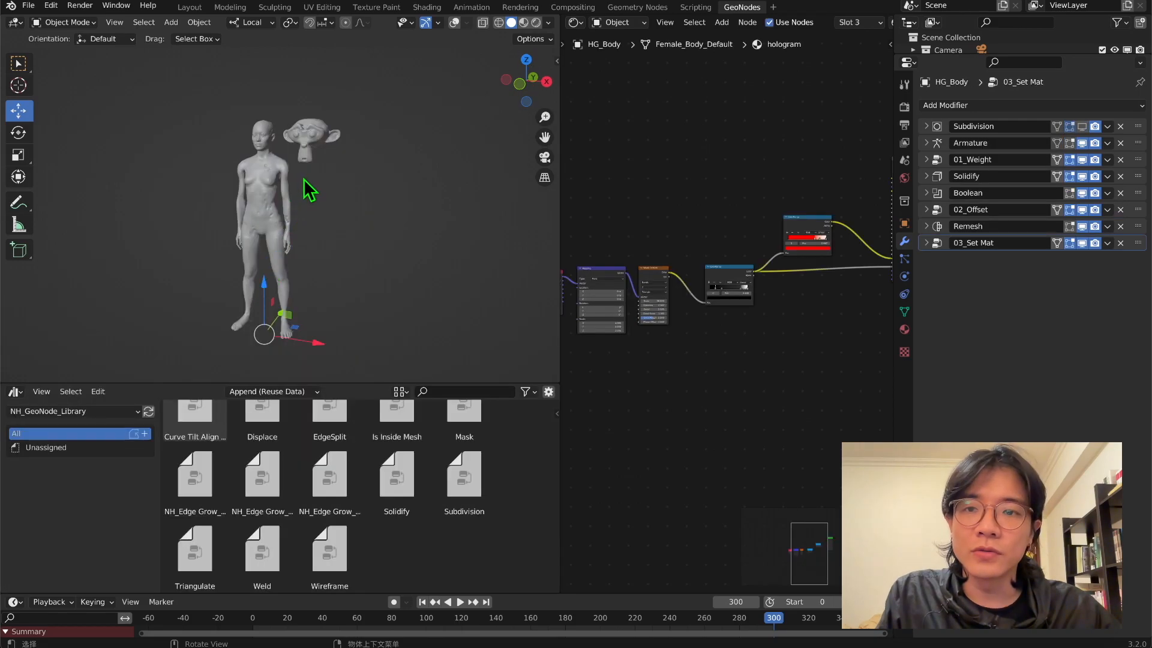
Enlarge the 3D viewport over the asset browser and frame the full body with the monkey head beside it.
scroll(311, 181, up, 3)
shift+middle_drag(321, 154, 286, 272)
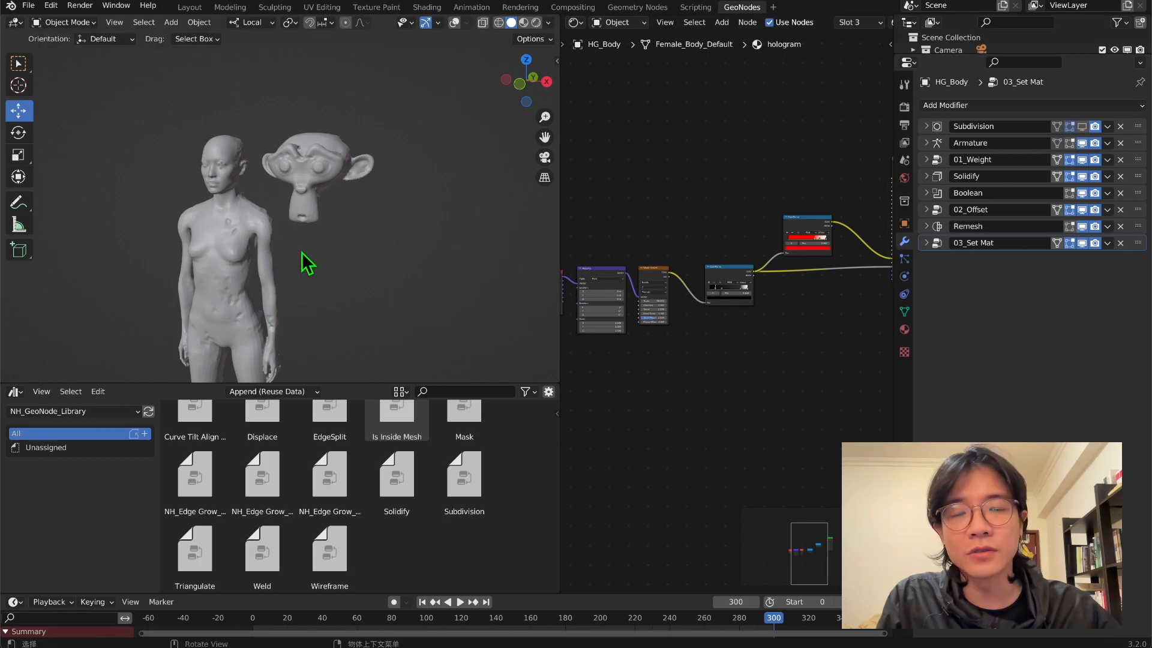
middle_drag(270, 252, 195, 118)
middle_drag(252, 346, 375, 321)
drag(417, 385, 416, 507)
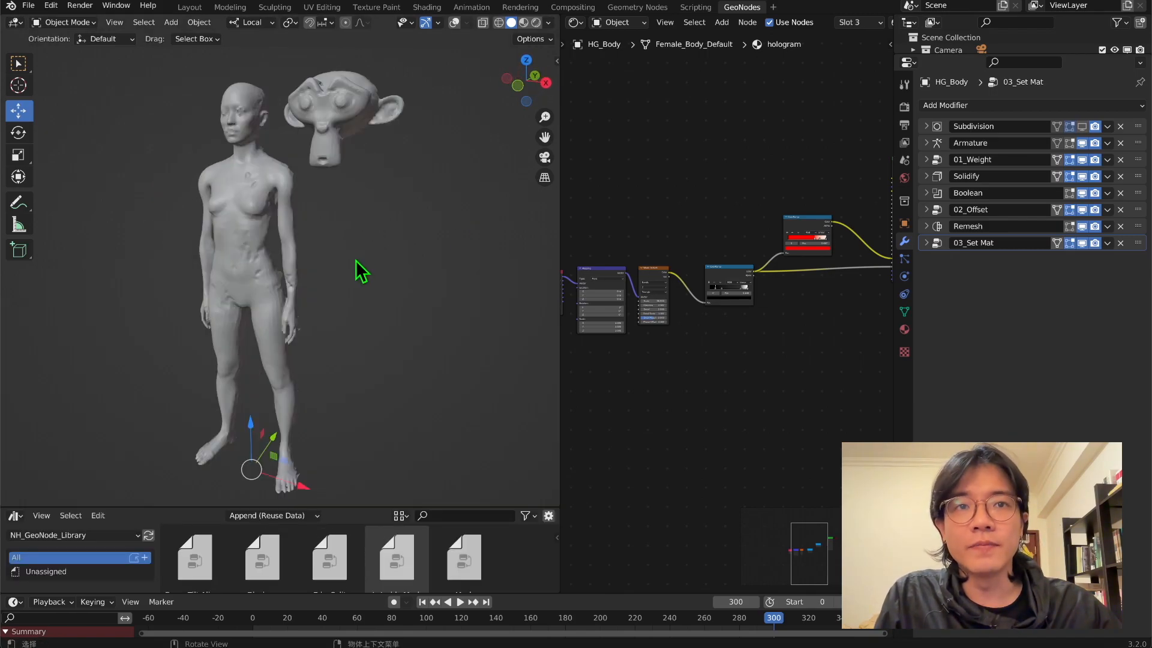
middle_drag(355, 261, 395, 314)
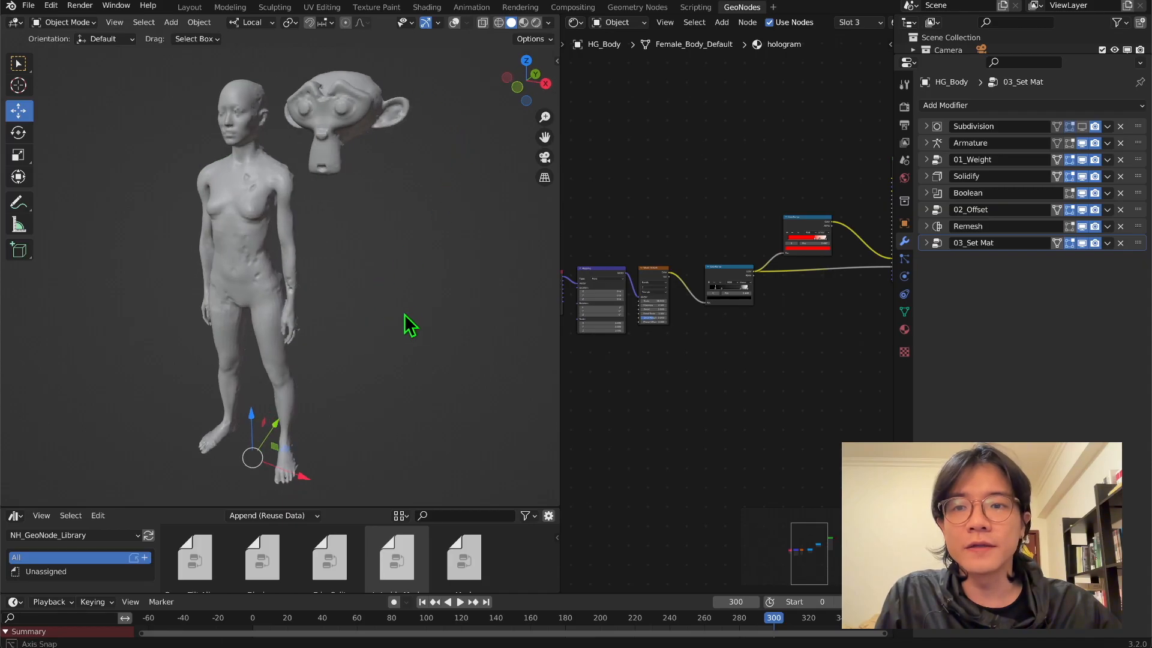